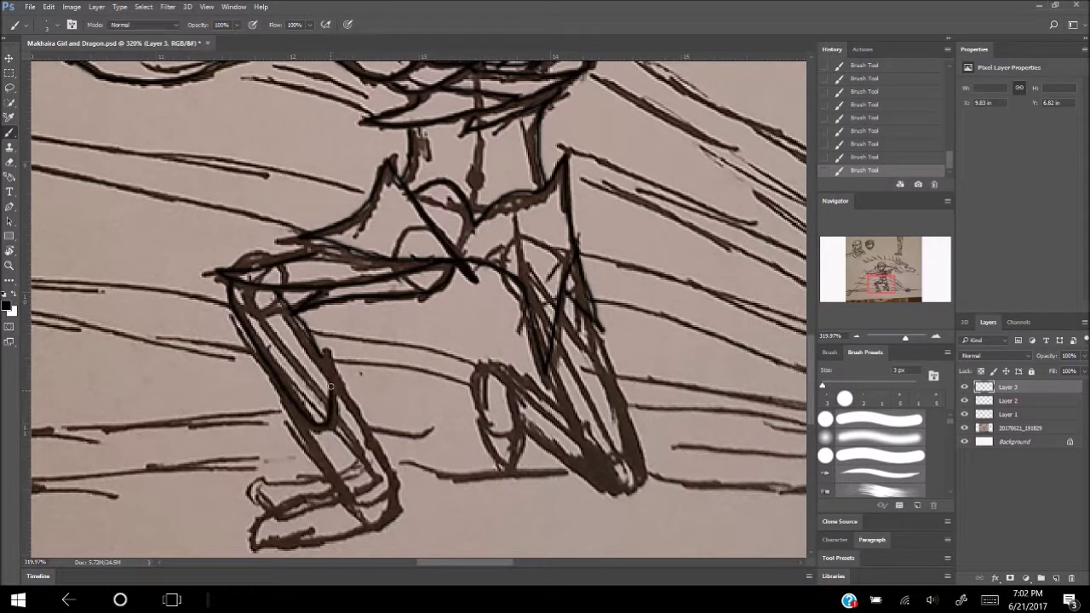
Step: Trace bold lower-leg and foot outlines, hide the sketch photo, and add a navel dot
mouse_move(331, 386)
mouse_down()
mouse_move(353, 409)
mouse_move(396, 509)
mouse_move(293, 408)
mouse_up()
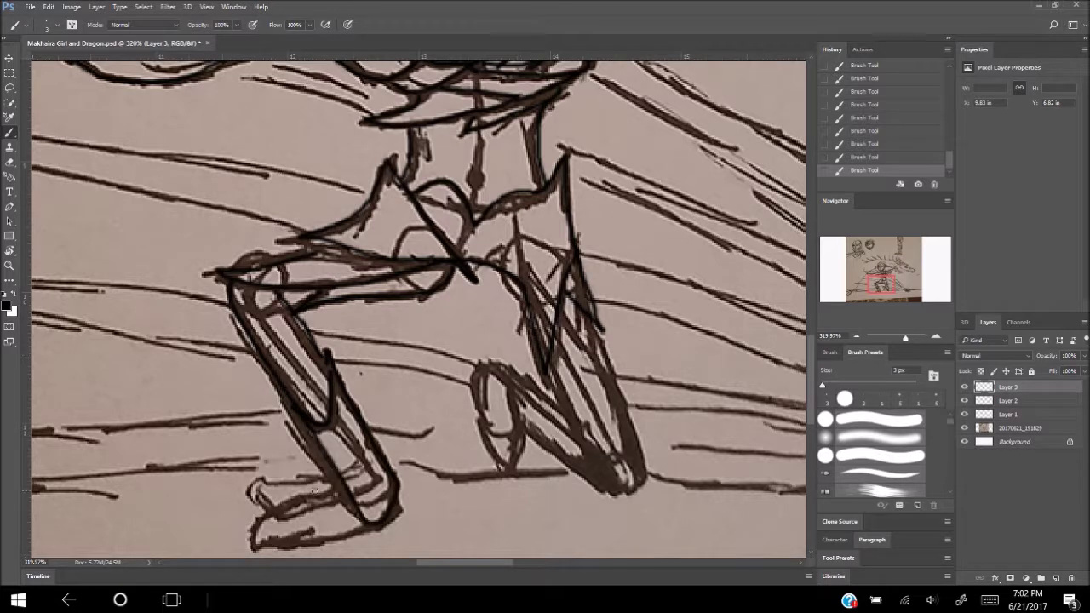
mouse_move(589, 326)
mouse_down()
mouse_move(591, 354)
mouse_move(609, 356)
mouse_move(641, 448)
mouse_move(566, 409)
mouse_move(516, 426)
mouse_move(622, 496)
mouse_up()
click(965, 427)
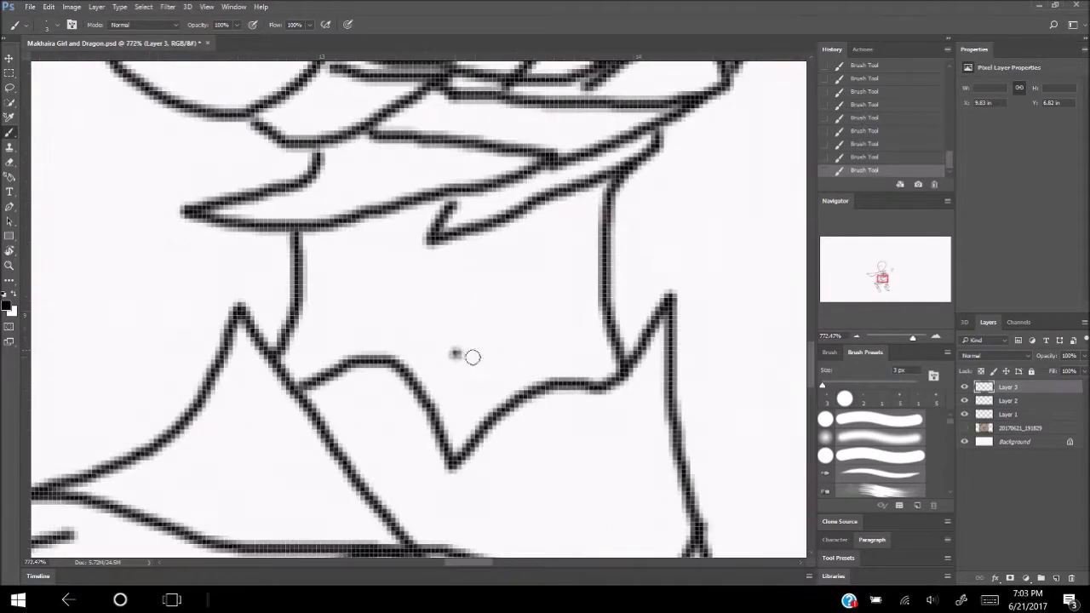
click(456, 353)
Step: Erase the toe tip with the Eraser, then return to the Brush
scroll(486, 336, down, 10)
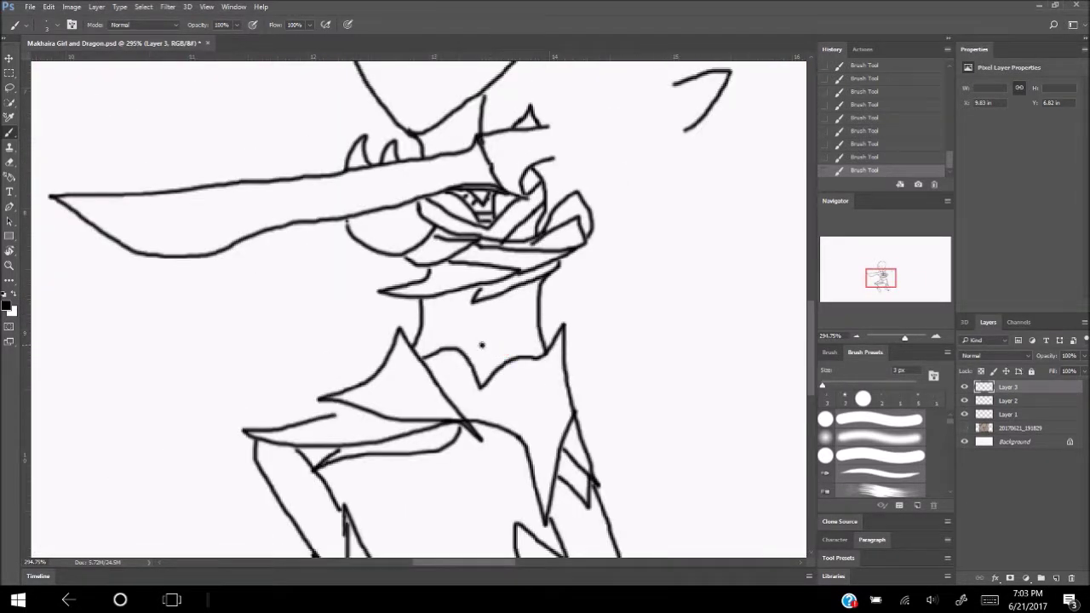
scroll(528, 349, up, 3)
scroll(524, 383, up, 2)
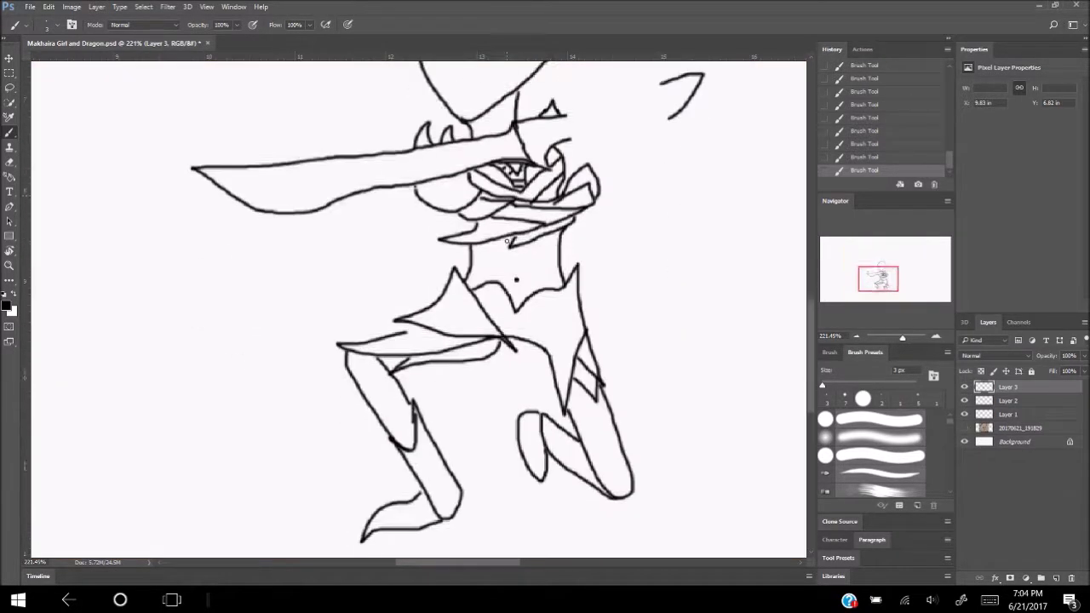
scroll(508, 242, down, 2)
key(e)
mouse_move(363, 471)
mouse_down()
mouse_move(358, 451)
mouse_move(368, 468)
mouse_up()
key(b)
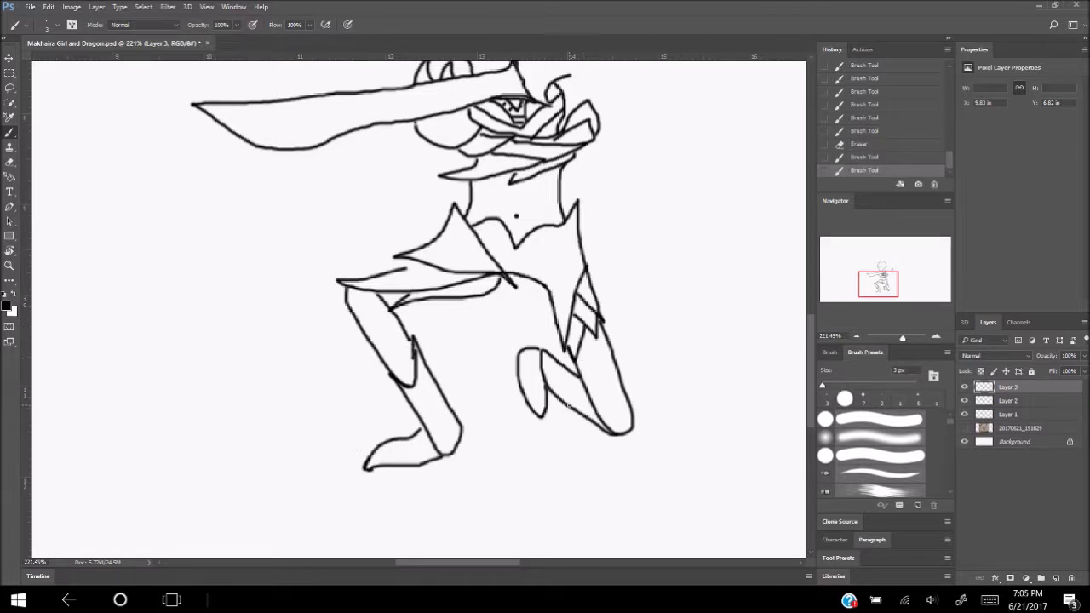
Step: Add a heel stroke to the right foot, discard the lower-leg hatching, and redraw the boot
mouse_move(610, 441)
mouse_down()
mouse_move(633, 416)
mouse_move(577, 416)
mouse_up()
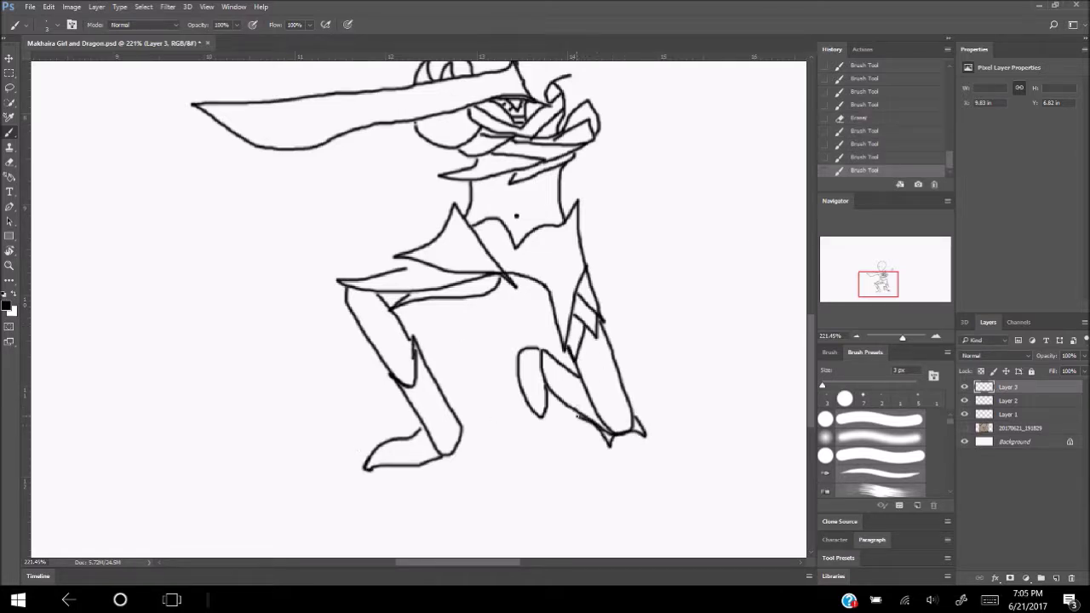
mouse_move(544, 368)
mouse_down()
mouse_move(584, 382)
mouse_move(569, 389)
mouse_move(588, 400)
mouse_up()
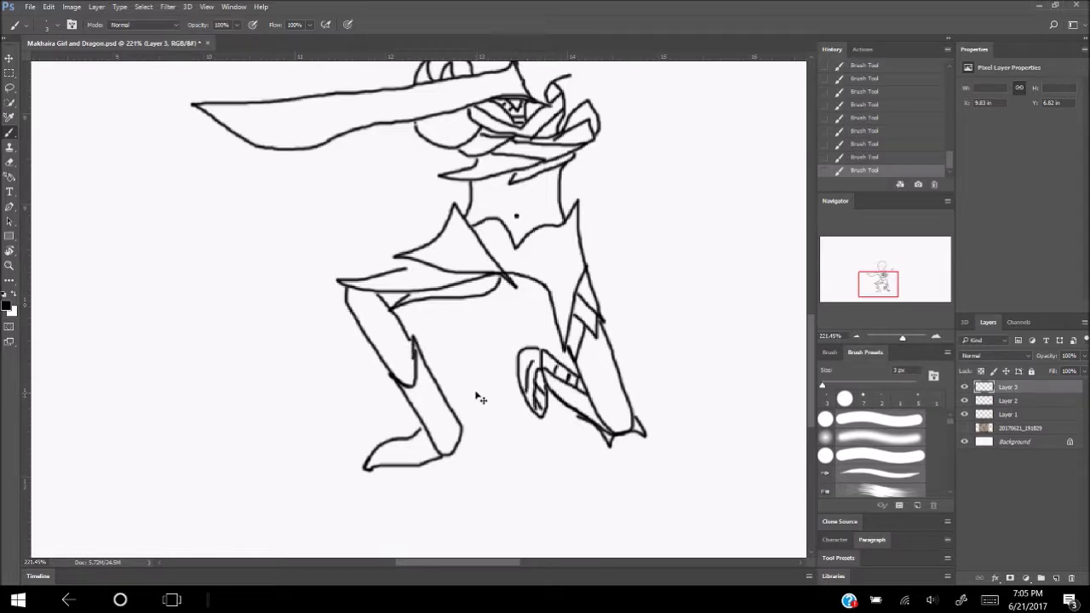
key(ctrl+alt+z)
key(ctrl+alt+z)
key(ctrl+alt+z)
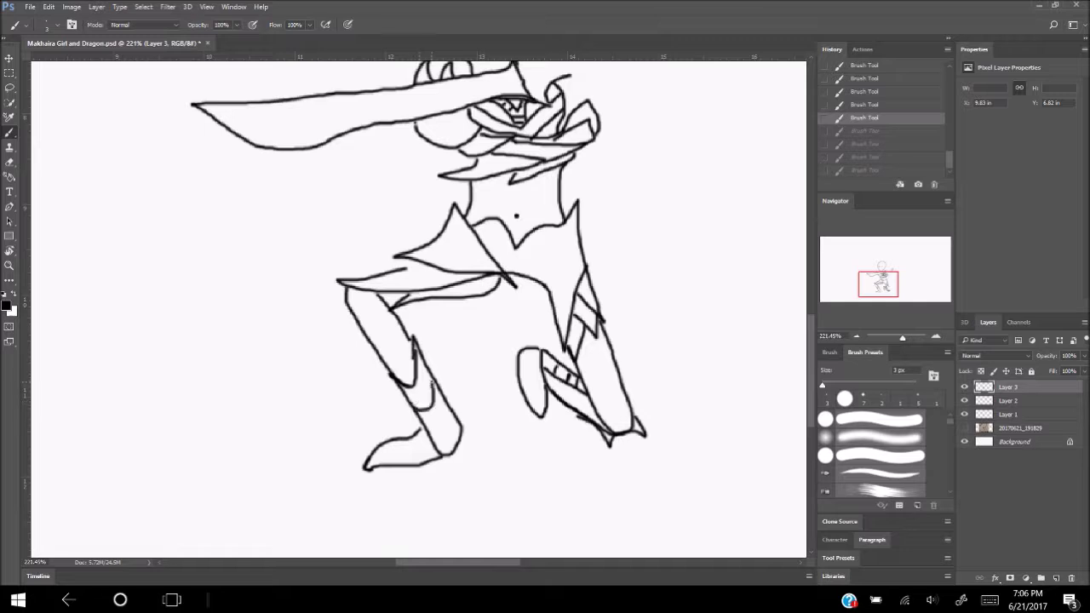
key(ctrl+shift+z)
key(ctrl+shift+z)
key(ctrl+shift+z)
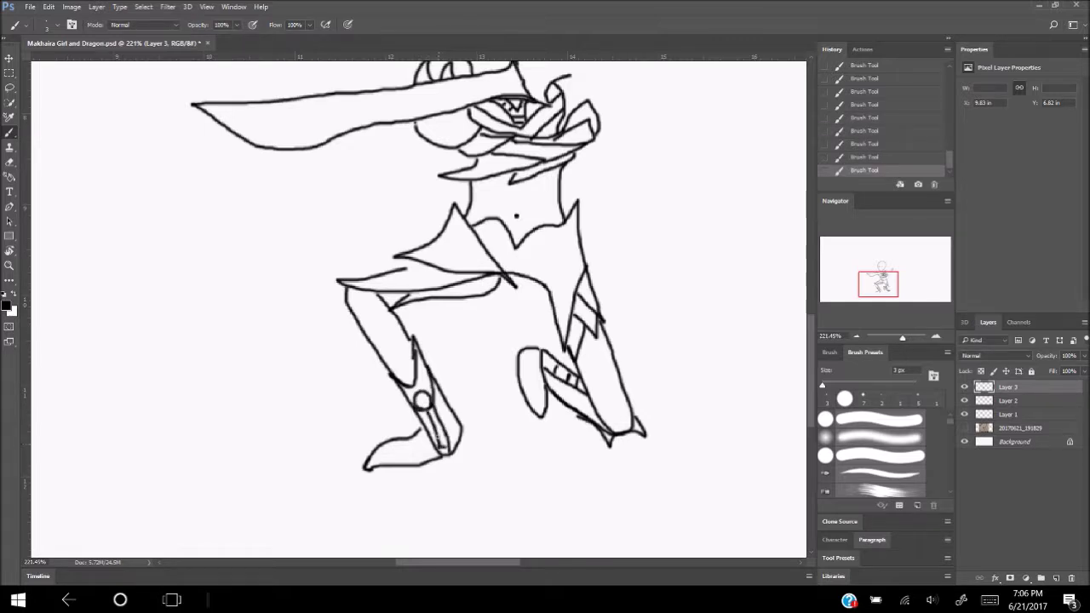
key(ctrl+alt+z)
key(ctrl+alt+z)
key(ctrl+alt+z)
drag(443, 441, 429, 408)
Step: Draw armor details on the boots and lower legs: knee disc and stripe markings
scroll(410, 401, up, 3)
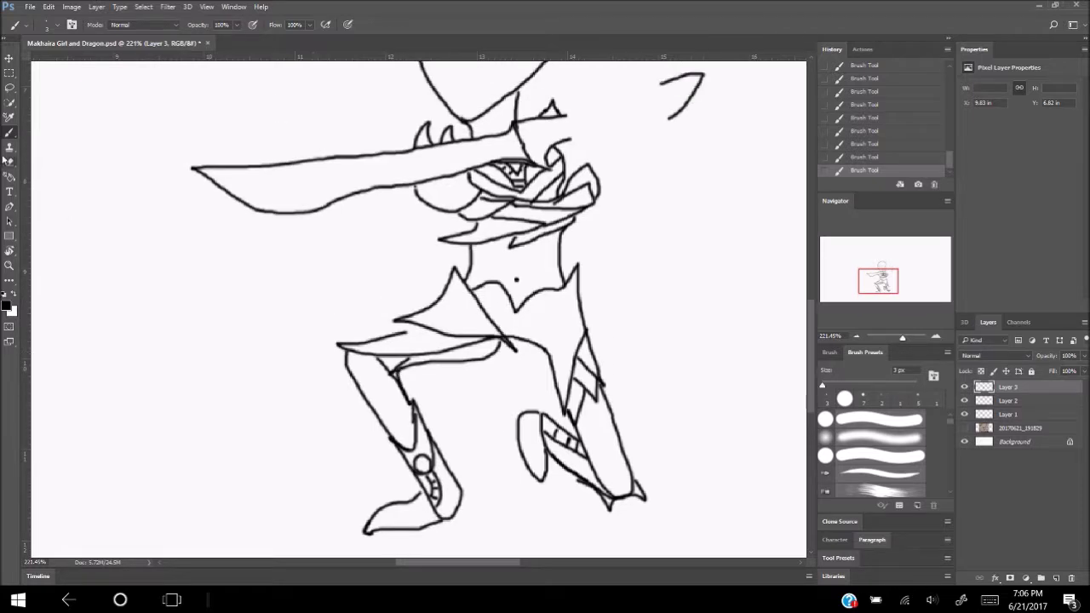
scroll(390, 371, up, 2)
drag(397, 373, 353, 390)
scroll(374, 384, up, 1)
drag(399, 418, 363, 434)
mouse_move(552, 361)
mouse_down()
mouse_move(537, 421)
mouse_move(540, 397)
mouse_up()
drag(513, 392, 493, 412)
Step: Add a short stroke near the collar and a long curved stroke near the hand
scroll(545, 340, up, 3)
scroll(563, 273, down, 3)
drag(595, 232, 602, 269)
scroll(580, 247, down, 5)
scroll(608, 188, up, 7)
mouse_move(477, 375)
mouse_down()
mouse_move(512, 314)
mouse_move(517, 386)
mouse_move(603, 421)
mouse_move(599, 340)
mouse_move(572, 356)
mouse_move(588, 344)
mouse_move(535, 350)
mouse_move(603, 283)
mouse_up()
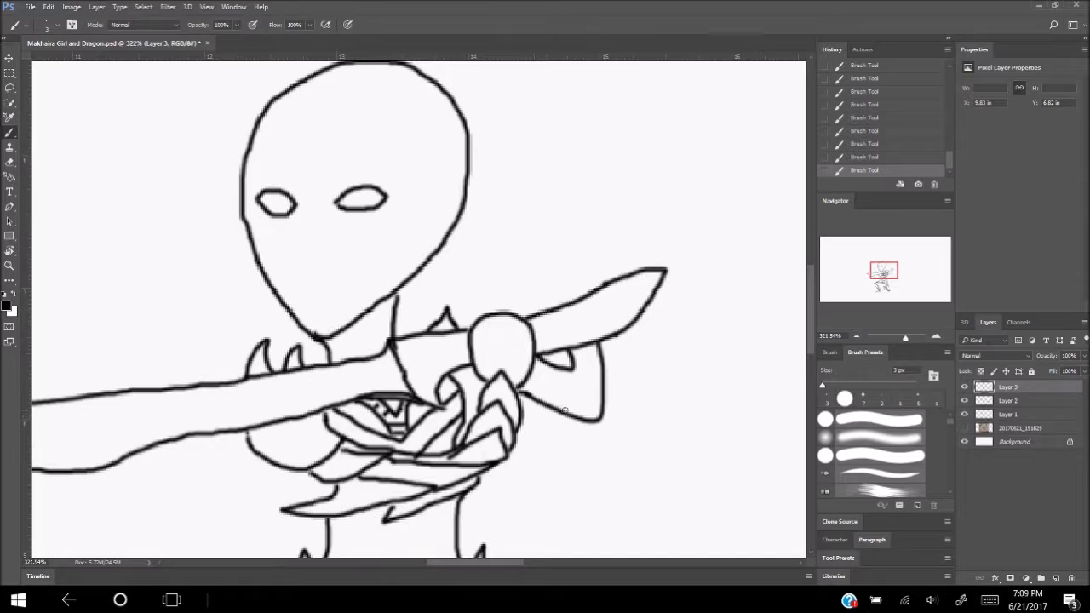
Step: Remove the messy blade strokes and draw a rounded fitting on the sword
scroll(564, 372, down, 2)
mouse_move(600, 344)
mouse_down()
mouse_move(540, 356)
mouse_move(602, 320)
mouse_move(525, 310)
mouse_move(596, 345)
mouse_move(545, 285)
mouse_move(600, 317)
mouse_up()
key(ctrl+z)
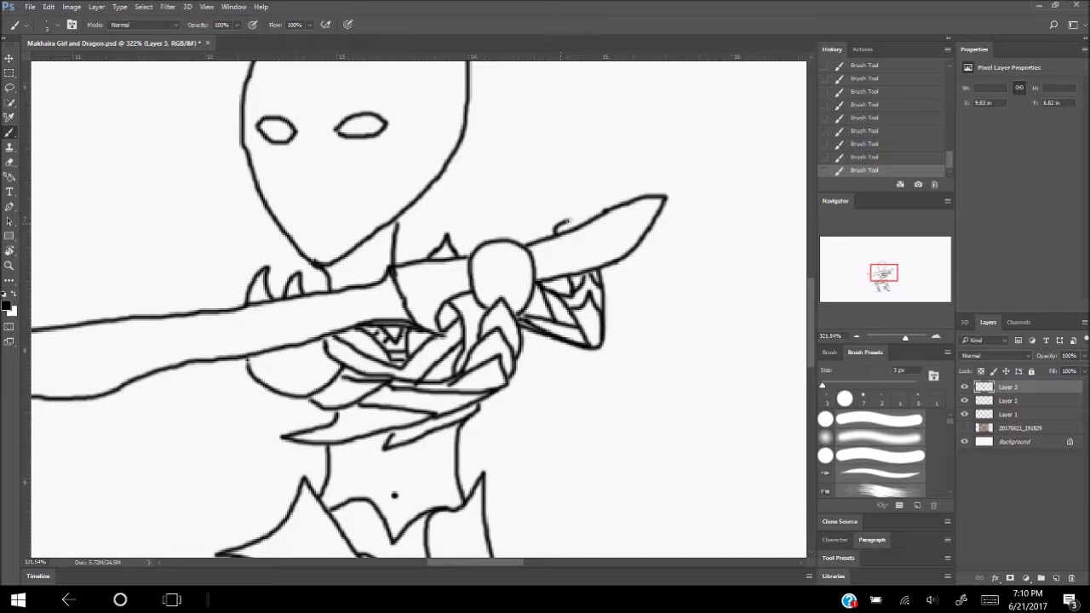
drag(568, 220, 556, 232)
scroll(323, 287, down, 5)
scroll(323, 287, up, 5)
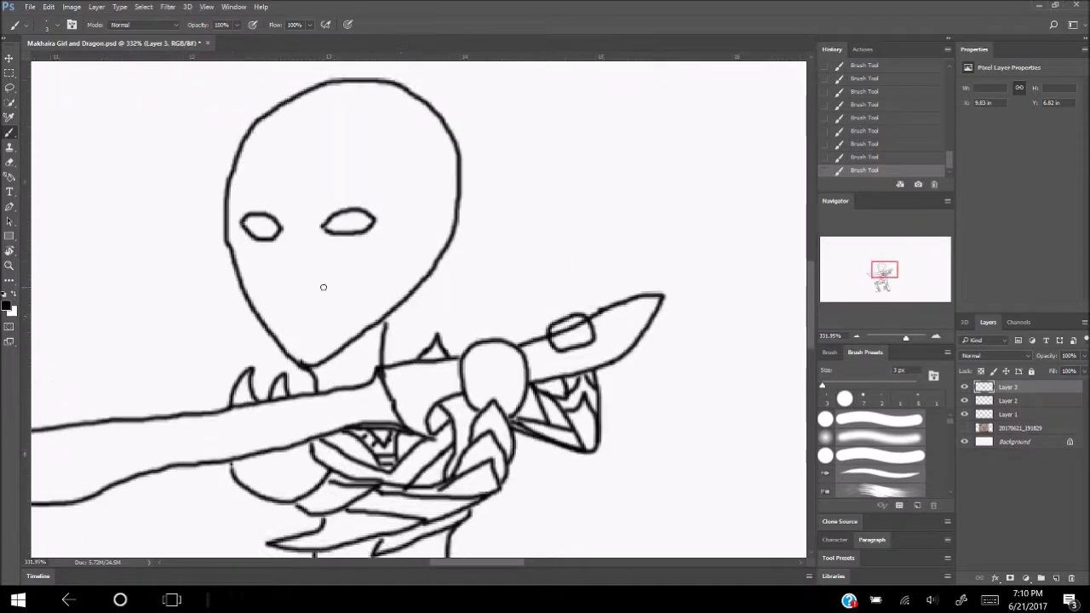
scroll(323, 287, up, 1)
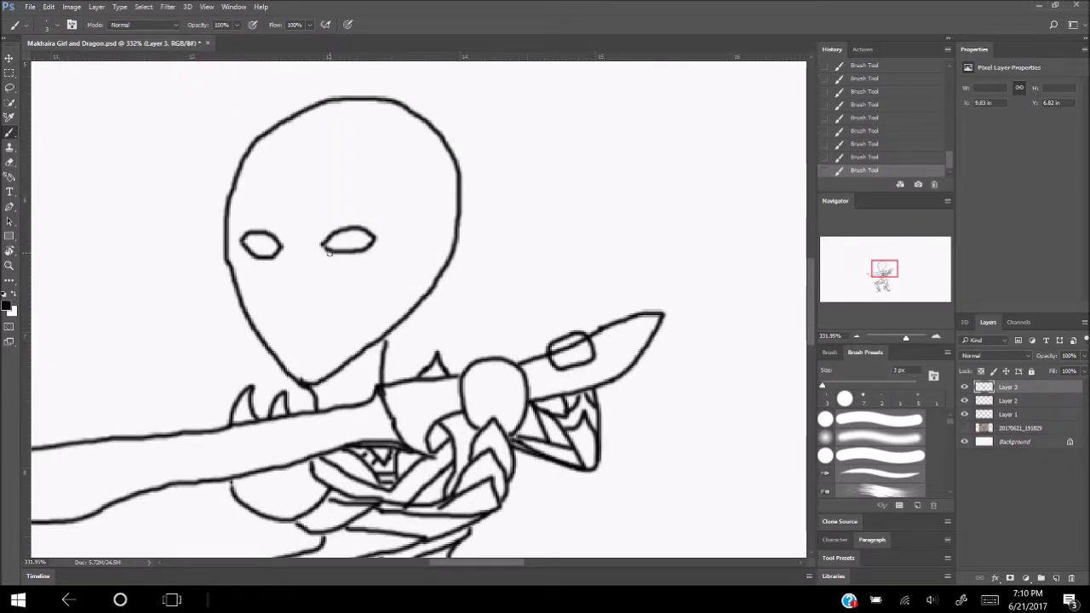
Step: Rework the left end of the right eye and the lower edge of the left eye
key(e)
drag(320, 249, 327, 240)
key(alt+bracketleft)
key(b)
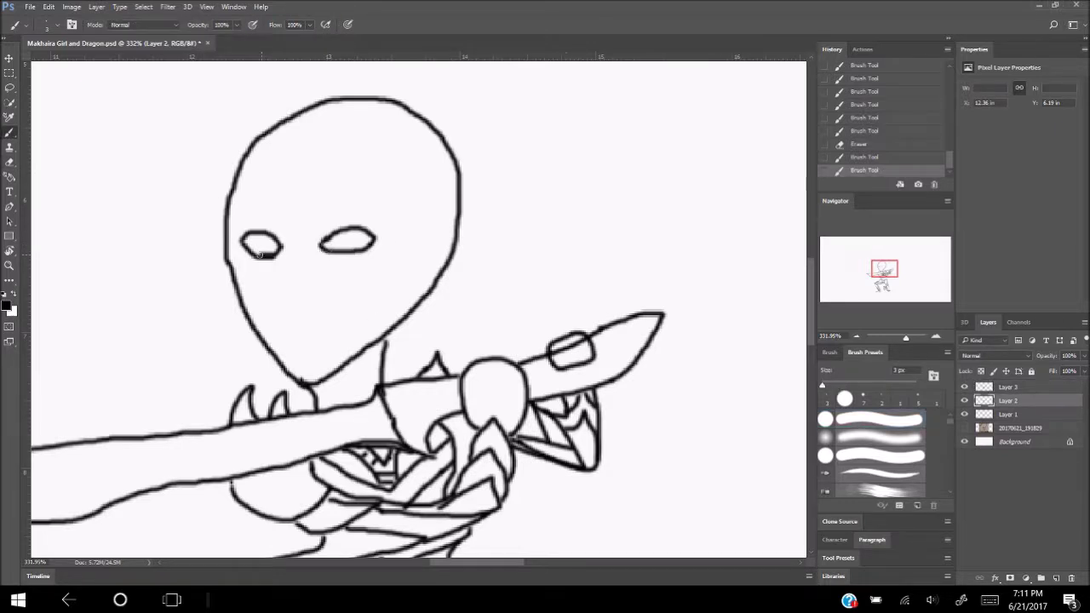
key(e)
drag(260, 254, 272, 254)
key(b)
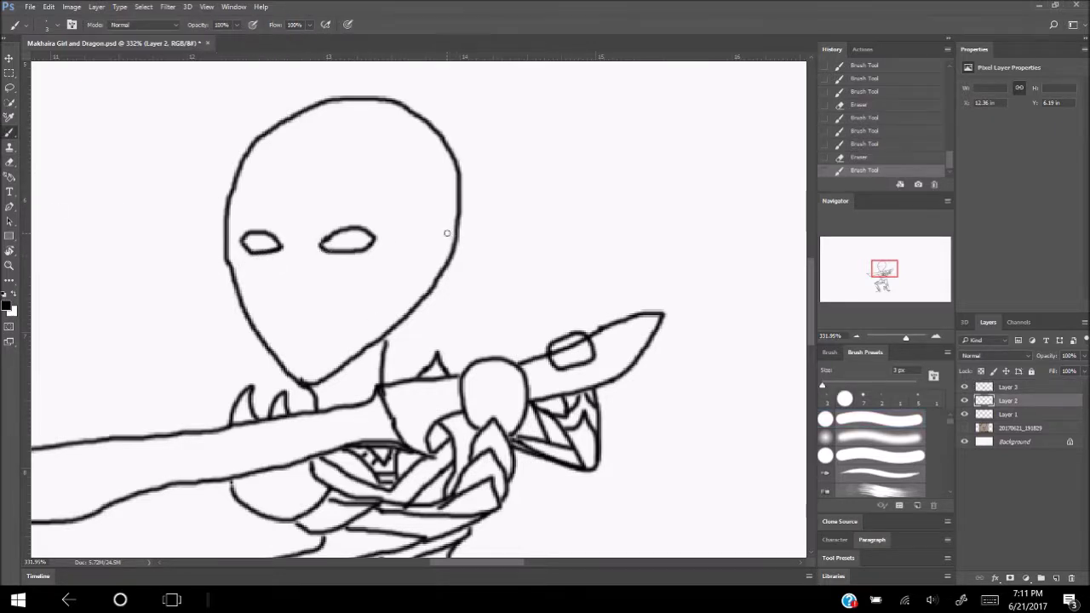
key(ctrl+0)
Step: Add zigzag markings inside the left foot and a curved inner line on the boot heel
scroll(363, 466, up, 5)
drag(384, 402, 430, 390)
scroll(432, 437, up, 1)
drag(428, 438, 435, 454)
mouse_move(410, 438)
mouse_down()
mouse_move(418, 454)
mouse_move(398, 456)
mouse_up()
drag(562, 396, 555, 357)
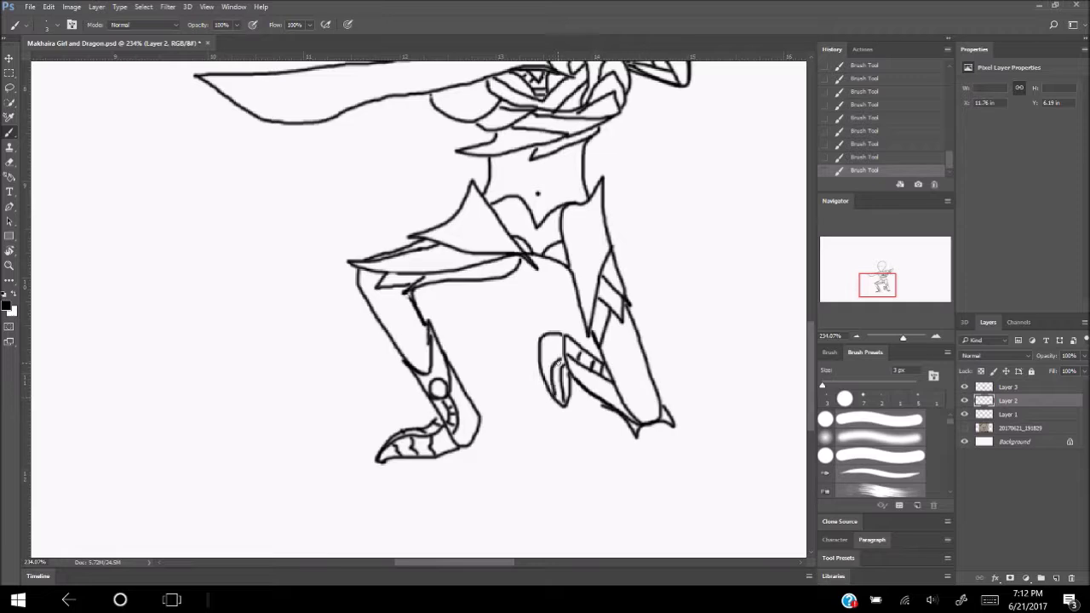
scroll(537, 194, down, 5)
scroll(546, 256, up, 5)
scroll(511, 315, down, 5)
scroll(478, 337, up, 3)
scroll(243, 378, up, 2)
Step: On Layer 3, erase stray lines and a small mark near the torso
key(e)
click(977, 389)
drag(445, 346, 437, 378)
key(b)
key(e)
click(445, 368)
scroll(445, 368, down, 5)
scroll(487, 369, up, 6)
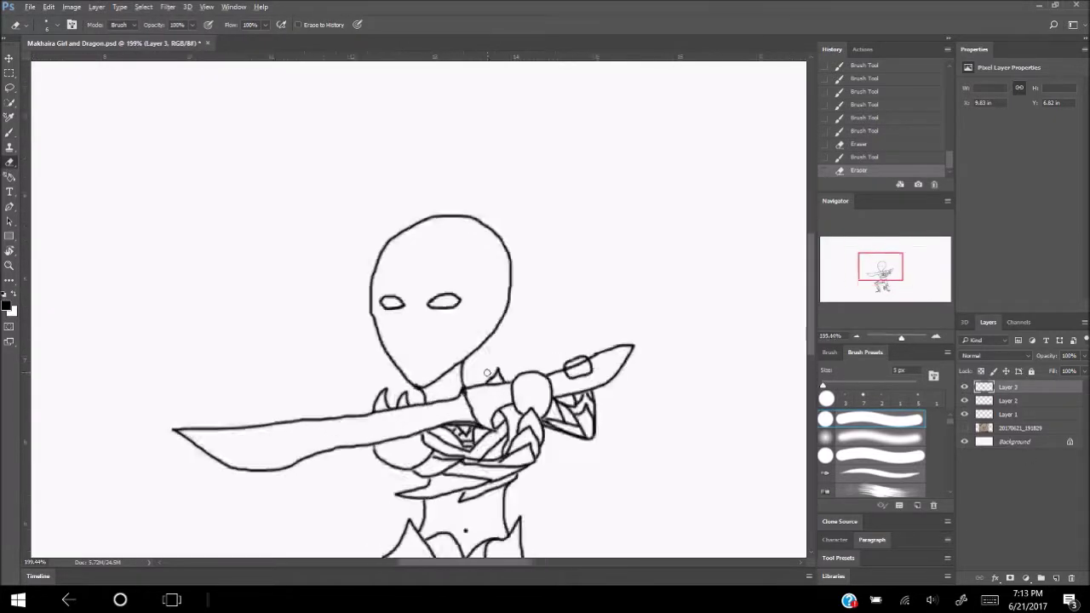
click(11, 132)
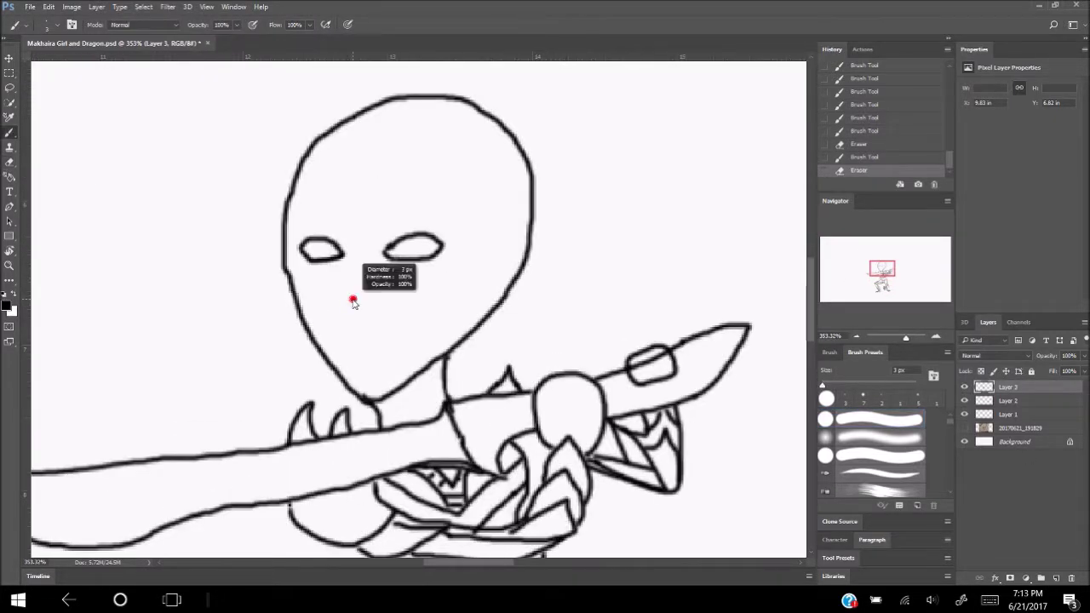
Step: Draw the nose below the eyes and full lips for the mouth
scroll(357, 294, down, 1)
drag(351, 295, 368, 296)
mouse_move(356, 334)
mouse_down()
mouse_move(343, 339)
mouse_move(385, 342)
mouse_move(349, 342)
mouse_up()
scroll(477, 359, down, 1)
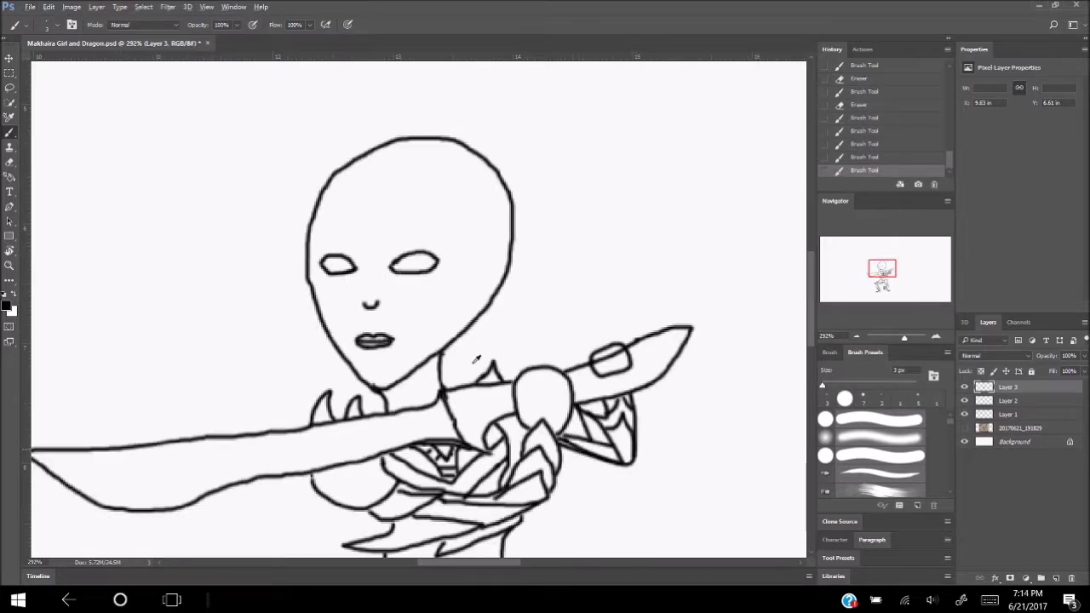
scroll(477, 360, down, 1)
Step: Draw a pointed ear on the head, undo it, and redraw it
mouse_move(473, 271)
mouse_down()
mouse_move(510, 240)
mouse_move(488, 288)
mouse_move(502, 254)
mouse_up()
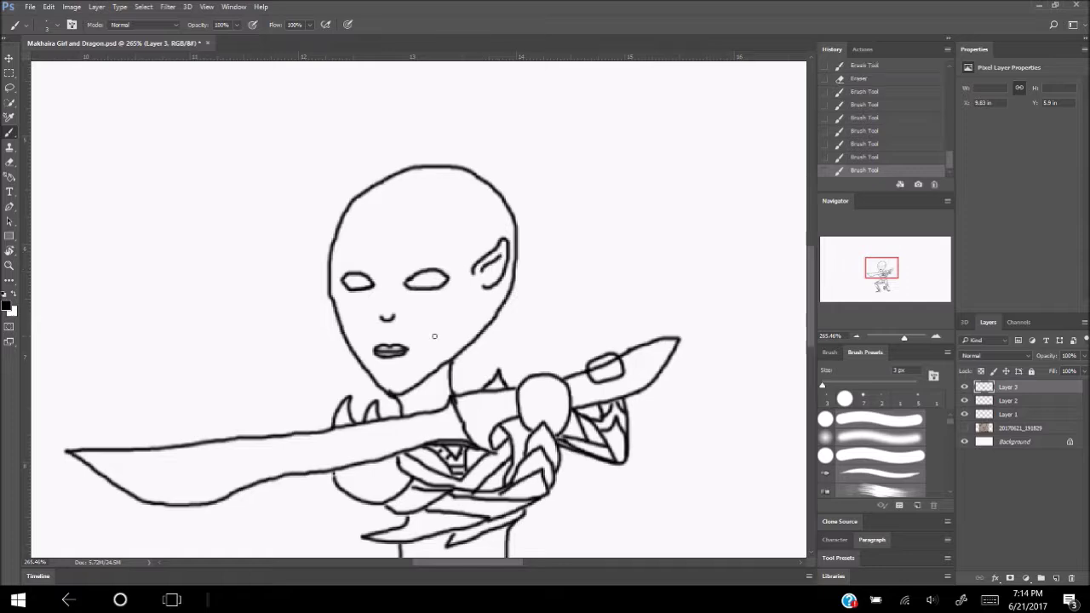
scroll(434, 336, down, 3)
key(ctrl+alt+z)
key(ctrl+alt+z)
key(ctrl+alt+z)
scroll(426, 307, up, 4)
mouse_move(410, 289)
mouse_down()
mouse_move(443, 269)
mouse_move(419, 312)
mouse_move(436, 276)
mouse_up()
scroll(418, 294, down, 2)
Step: Undo the pointed ear strokes
scroll(426, 294, down, 2)
scroll(437, 298, up, 4)
key(ctrl+alt+z)
key(ctrl+alt+z)
key(ctrl+alt+z)
scroll(436, 299, down, 5)
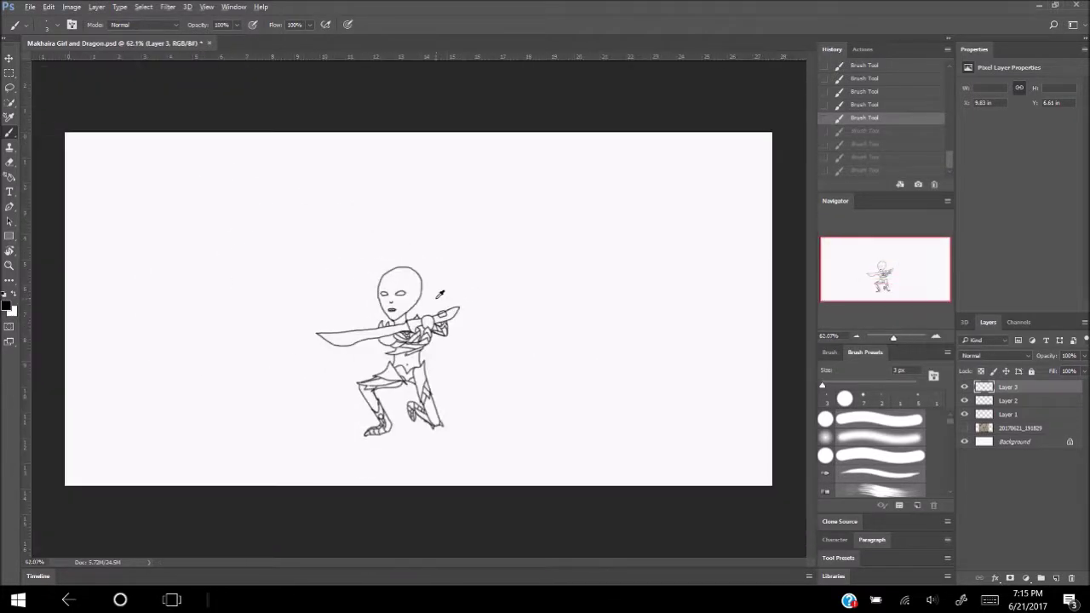
scroll(436, 298, up, 2)
Step: Draw spiky short hair with a fringe across the forehead
drag(392, 300, 521, 274)
scroll(521, 274, down, 1)
scroll(474, 268, down, 1)
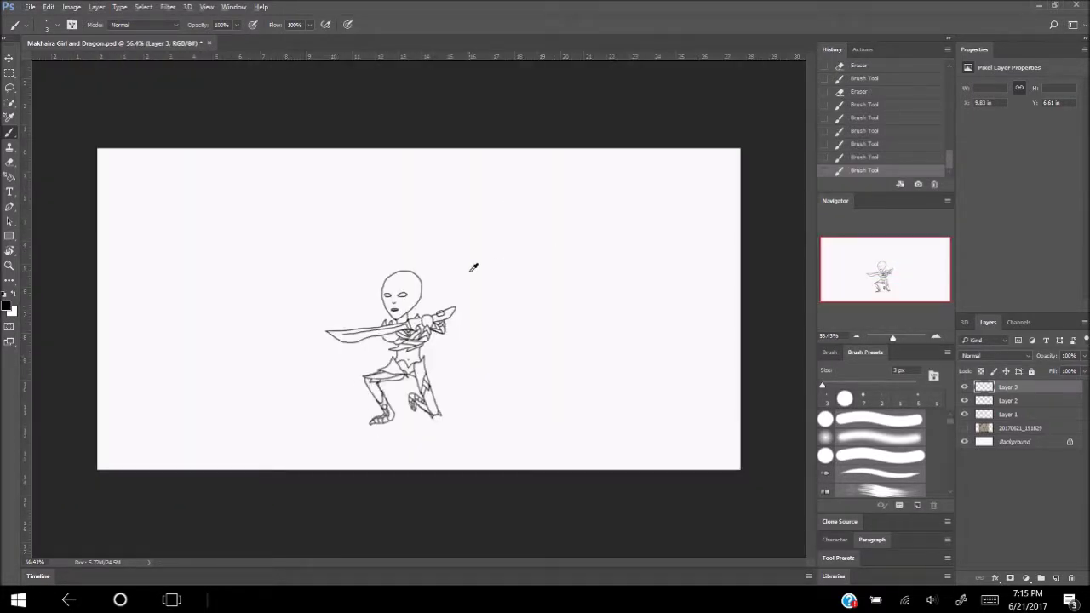
scroll(409, 273, up, 2)
scroll(328, 275, up, 2)
mouse_move(357, 284)
mouse_down()
mouse_move(439, 279)
mouse_move(490, 248)
mouse_move(484, 223)
mouse_move(436, 239)
mouse_move(465, 220)
mouse_move(356, 215)
mouse_up()
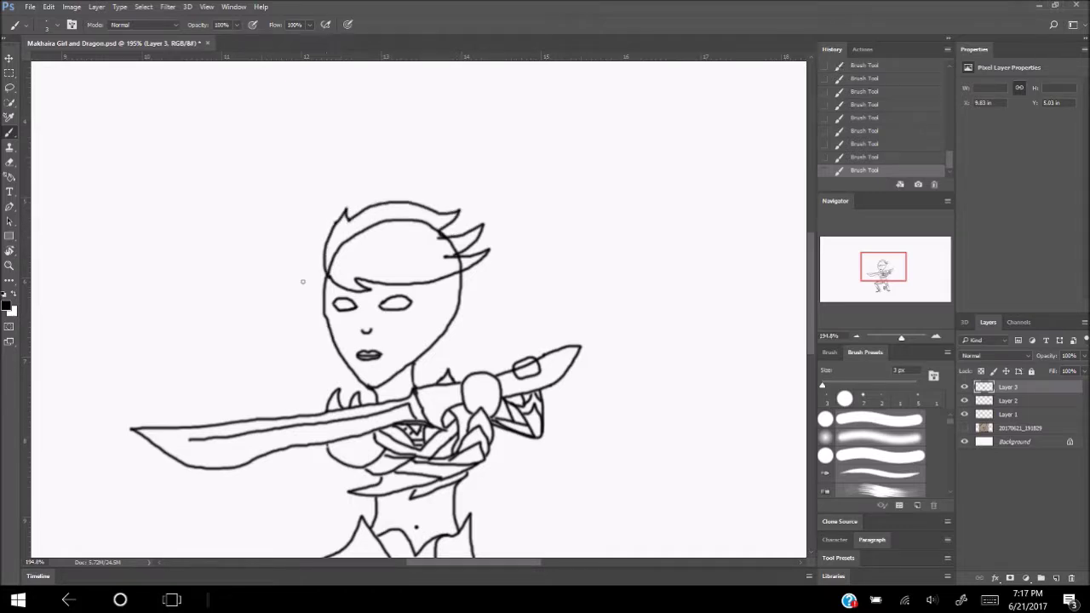
scroll(341, 299, down, 5)
scroll(341, 298, up, 7)
Step: Erase the old head arc under the hair on Layer 1
key(e)
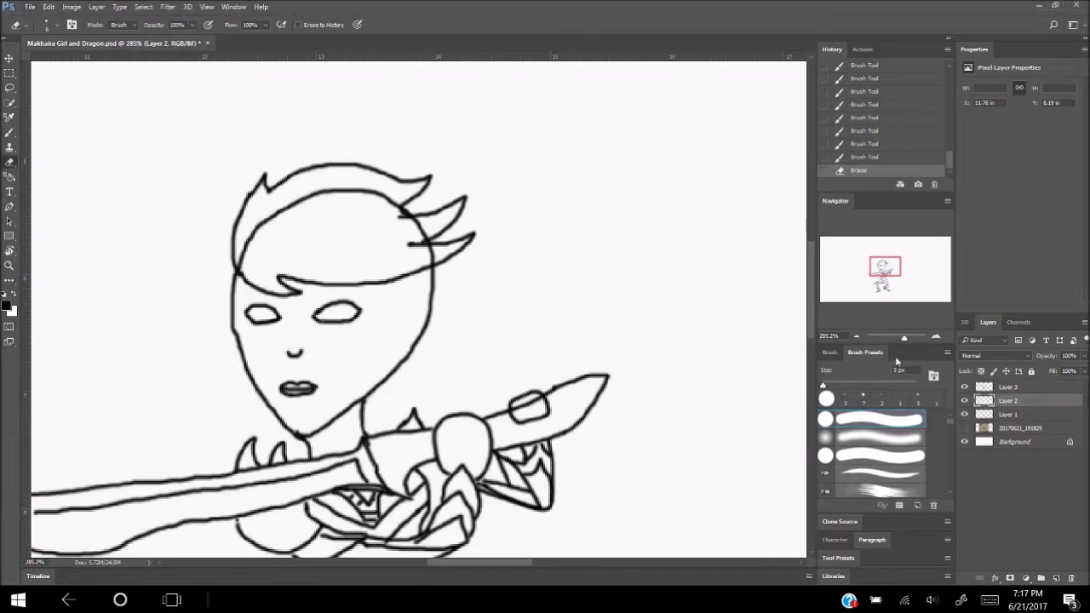
key(alt+bracketleft)
mouse_move(249, 224)
mouse_down()
mouse_move(341, 191)
mouse_move(422, 234)
mouse_move(430, 262)
mouse_up()
scroll(426, 255, down, 5)
scroll(426, 256, up, 3)
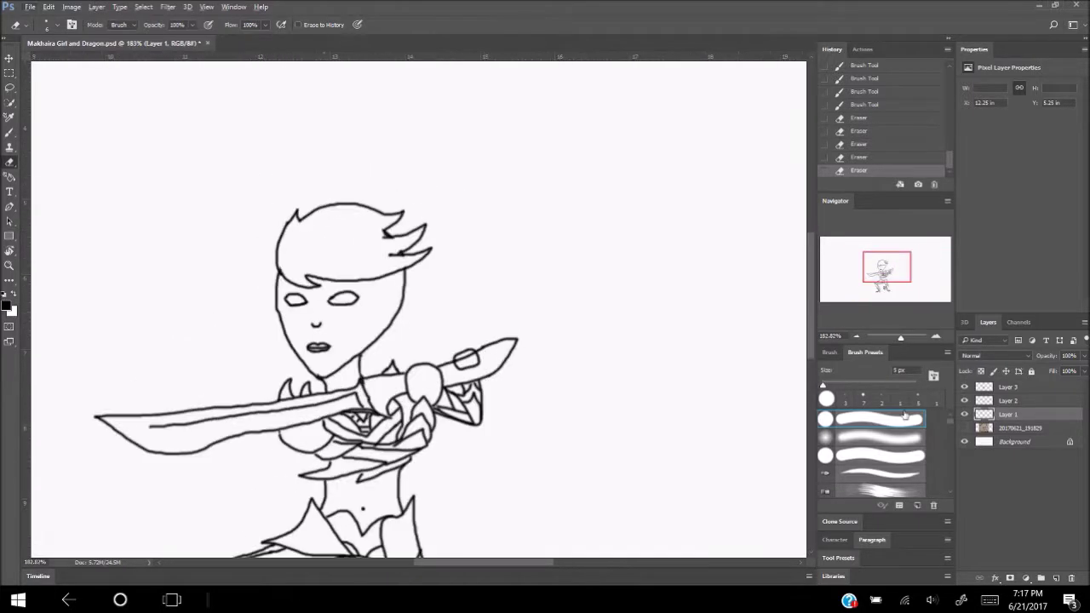
Step: Create Layer 4 and draw a small ear stroke at the hair's left edge
key(ctrl+shift+alt+n)
scroll(324, 227, down, 3)
scroll(323, 227, up, 5)
key(b)
drag(385, 285, 385, 341)
scroll(392, 323, down, 3)
scroll(409, 315, up, 2)
scroll(425, 313, down, 1)
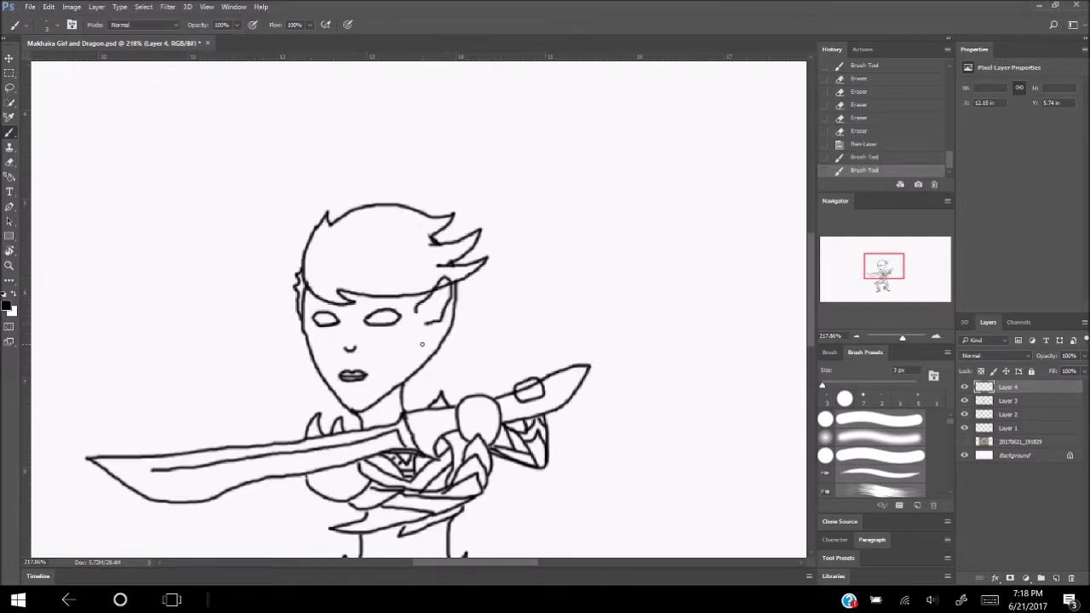
Step: Add short strokes beside the girl's right cheek
drag(444, 300, 433, 307)
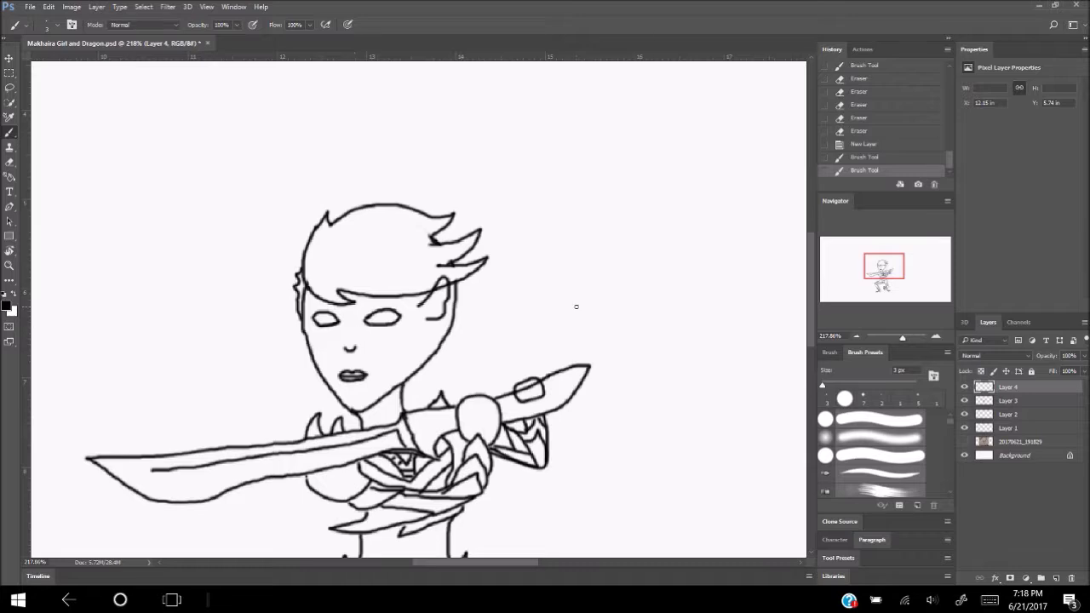
scroll(443, 303, up, 1)
scroll(443, 302, up, 2)
drag(426, 328, 439, 337)
scroll(435, 332, down, 3)
Step: On Layer 3, erase the stray lines and the scribble inside the sword guard
click(1008, 401)
key(e)
drag(455, 281, 460, 307)
scroll(522, 319, down, 3)
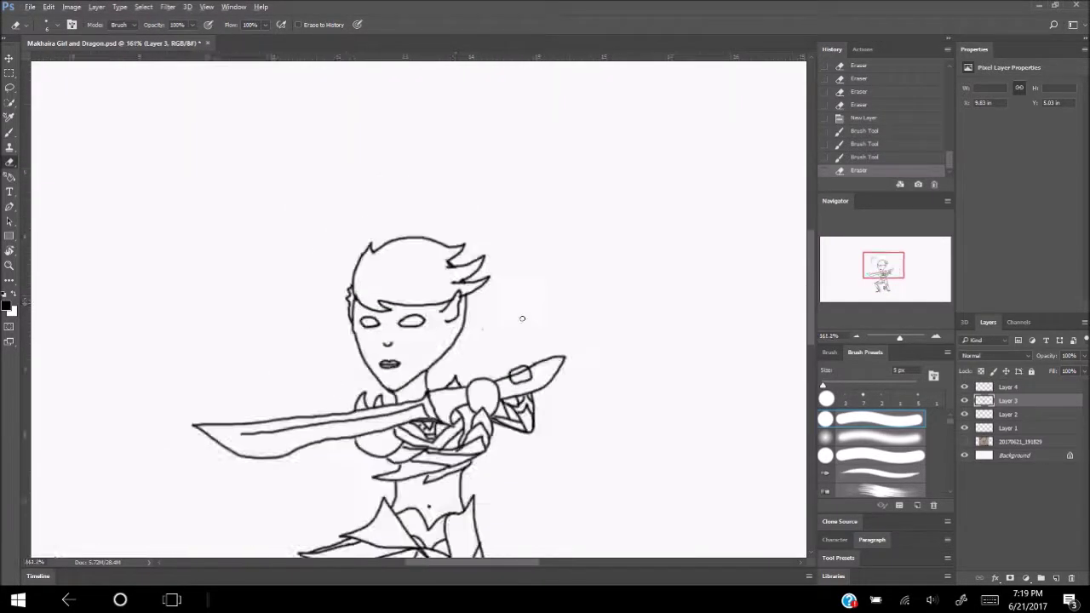
scroll(503, 316, down, 3)
scroll(469, 307, up, 1)
scroll(465, 306, up, 3)
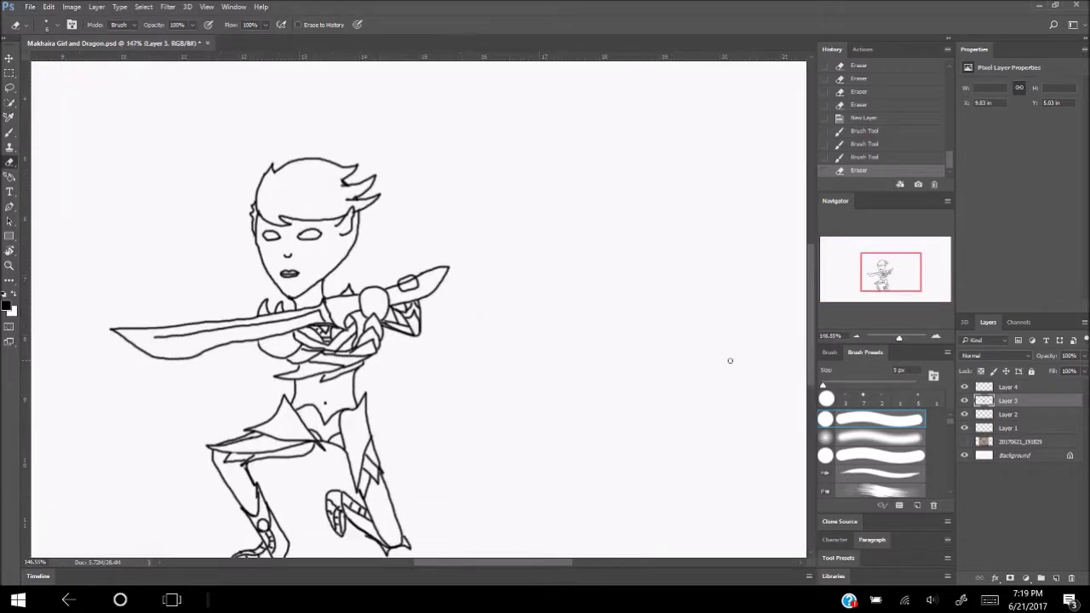
scroll(460, 304, up, 2)
drag(455, 275, 472, 281)
drag(469, 269, 487, 271)
Step: Draw finger lines over the hilt and shape the sword-guard area into a small fist
click(10, 135)
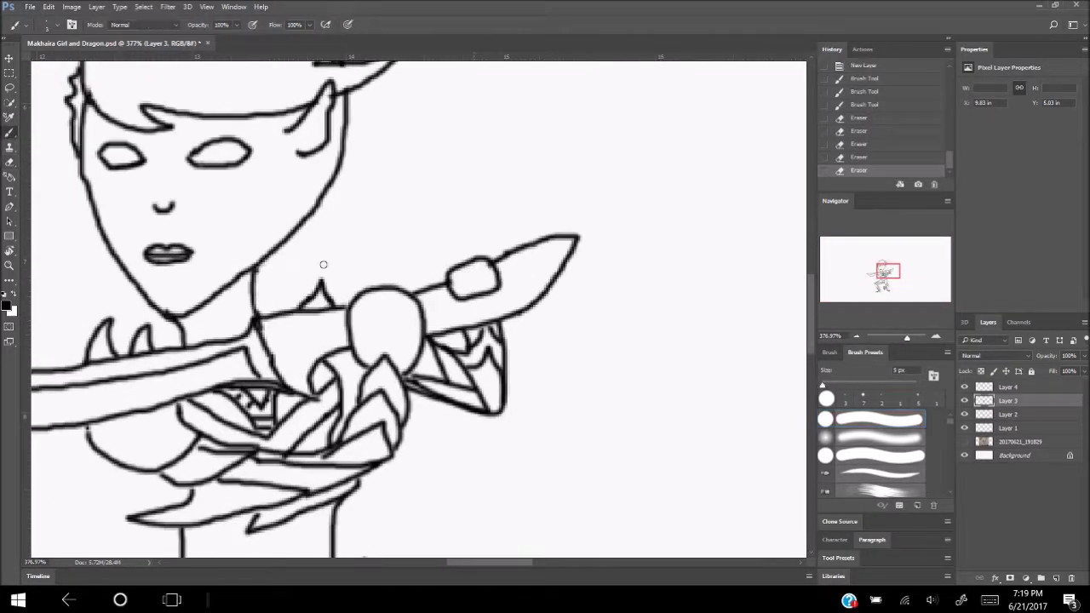
drag(364, 292, 368, 320)
mouse_move(382, 291)
mouse_down()
mouse_move(387, 317)
mouse_move(405, 314)
mouse_move(416, 344)
mouse_up()
mouse_move(465, 275)
mouse_down()
mouse_move(470, 297)
mouse_move(487, 274)
mouse_move(479, 278)
mouse_up()
drag(479, 263, 489, 272)
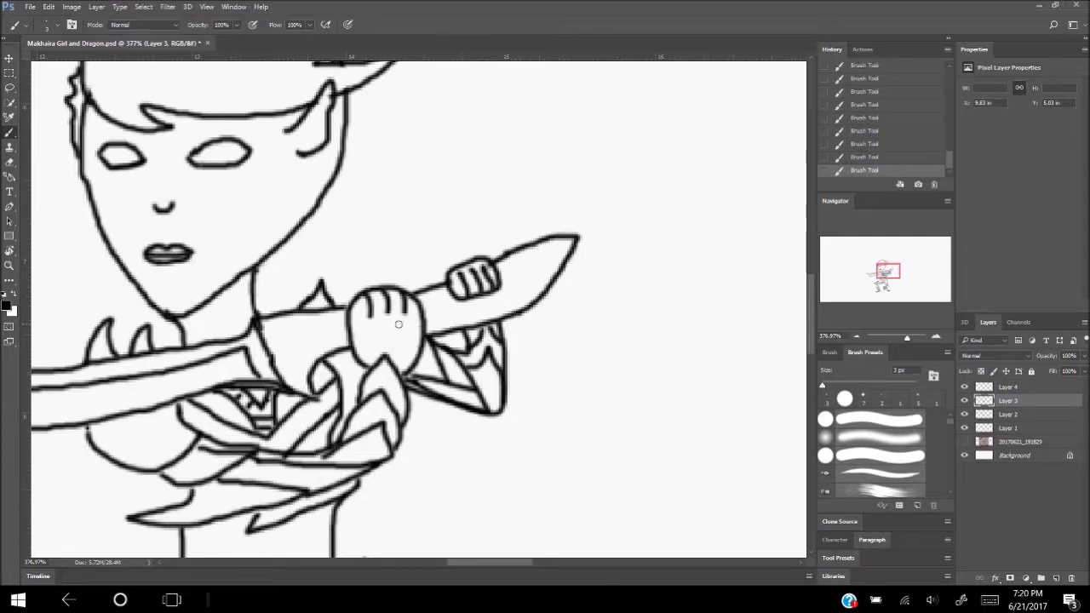
scroll(405, 311, down, 5)
scroll(443, 364, up, 5)
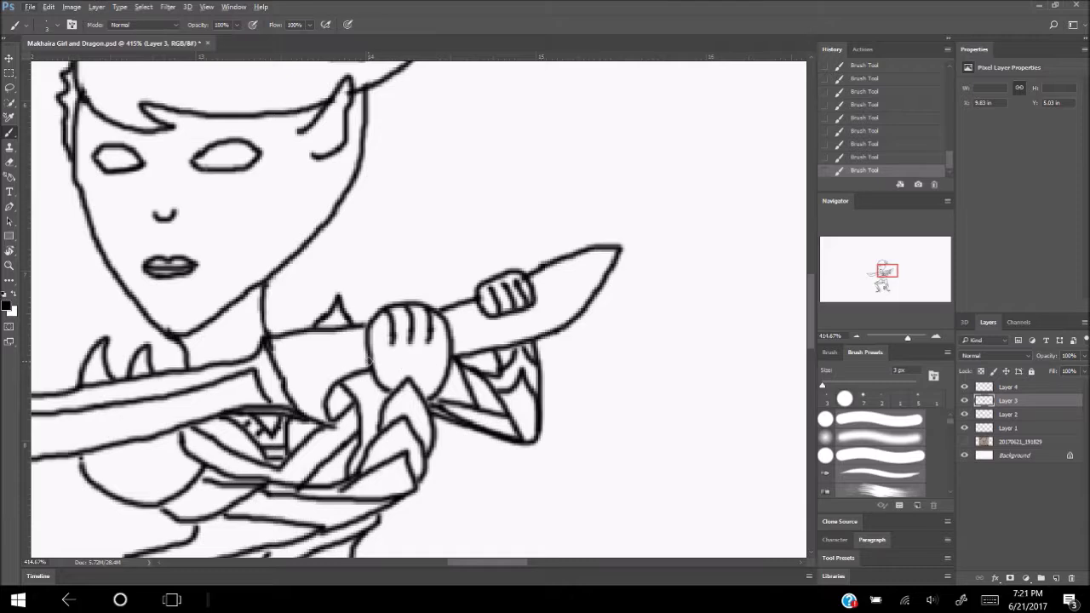
Step: Erase stray lines near the fist and redraw the line and short strokes beside it
key(e)
mouse_move(375, 379)
mouse_down()
mouse_move(389, 398)
mouse_move(450, 399)
mouse_up()
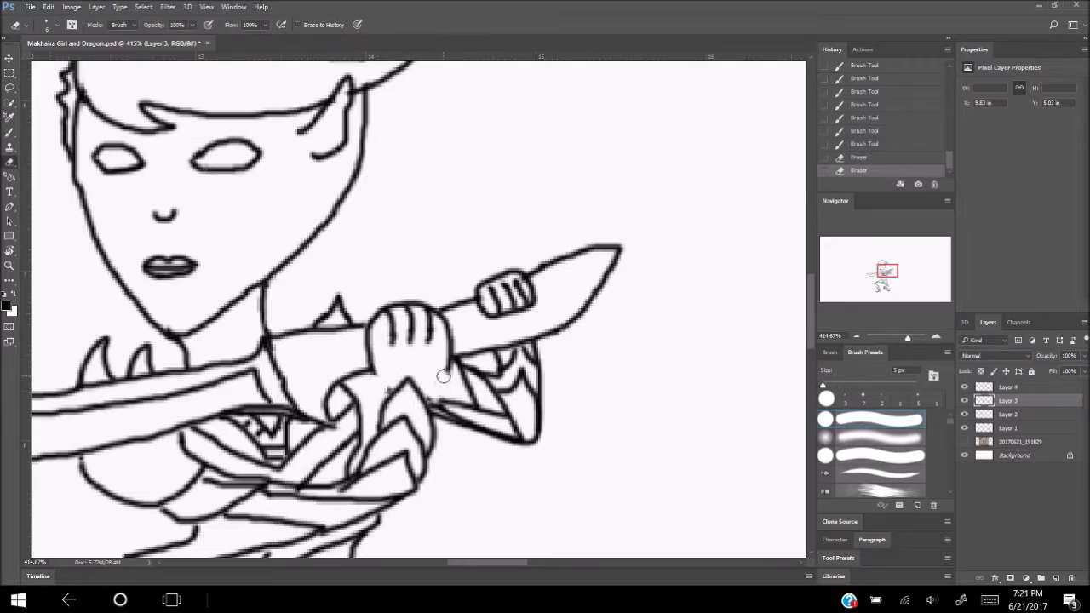
key(b)
mouse_move(371, 365)
mouse_down()
mouse_move(385, 398)
mouse_move(426, 382)
mouse_up()
drag(433, 388, 451, 366)
scroll(430, 375, down, 2)
scroll(430, 375, down, 3)
scroll(349, 300, up, 4)
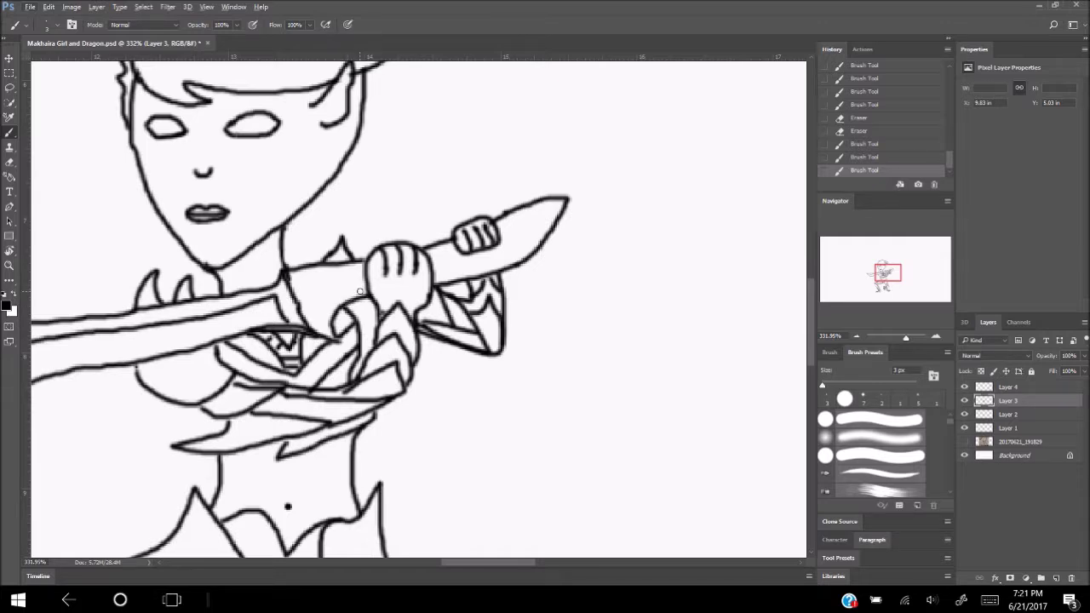
Step: Replace an undone stroke with a short line near the fist and save the drawing
drag(366, 257, 349, 297)
key(e)
key(ctrl+z)
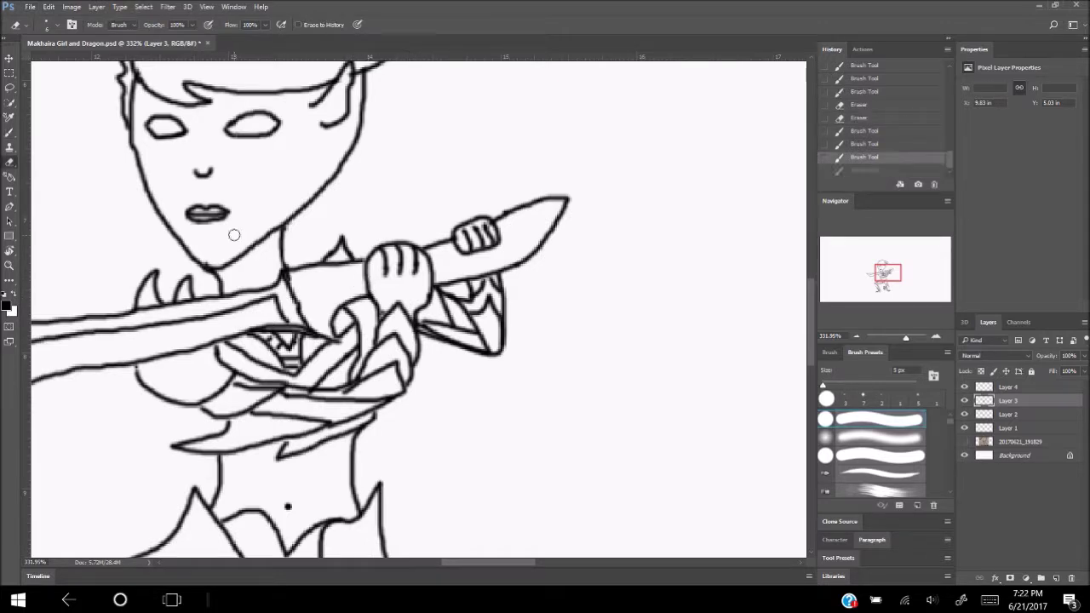
scroll(388, 300, down, 3)
scroll(389, 300, down, 3)
scroll(389, 300, up, 5)
key(b)
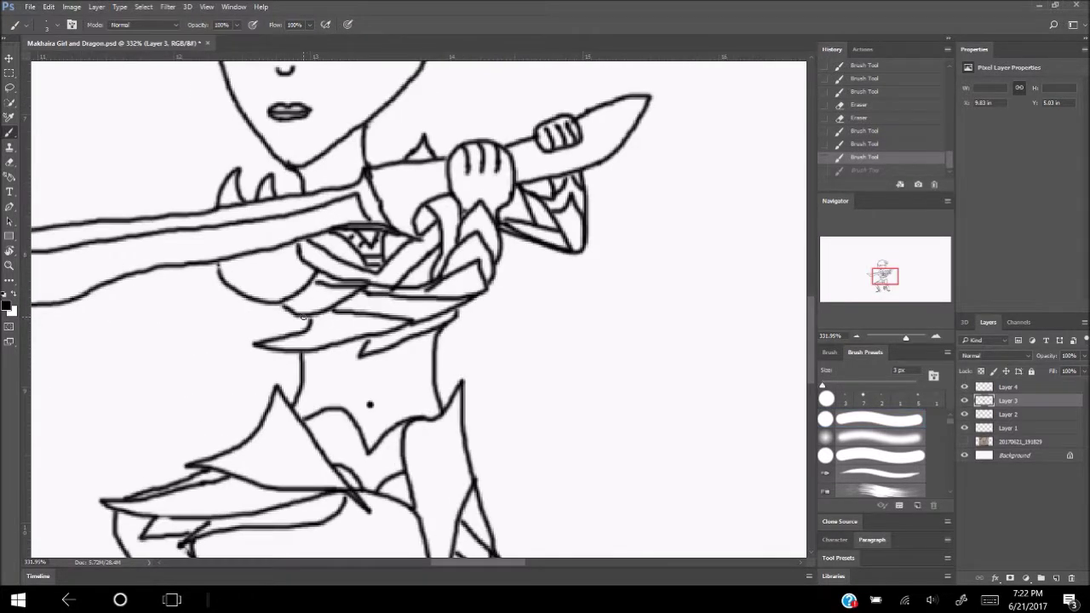
drag(302, 314, 304, 334)
scroll(417, 310, down, 4)
scroll(426, 290, down, 1)
key(ctrl+s)
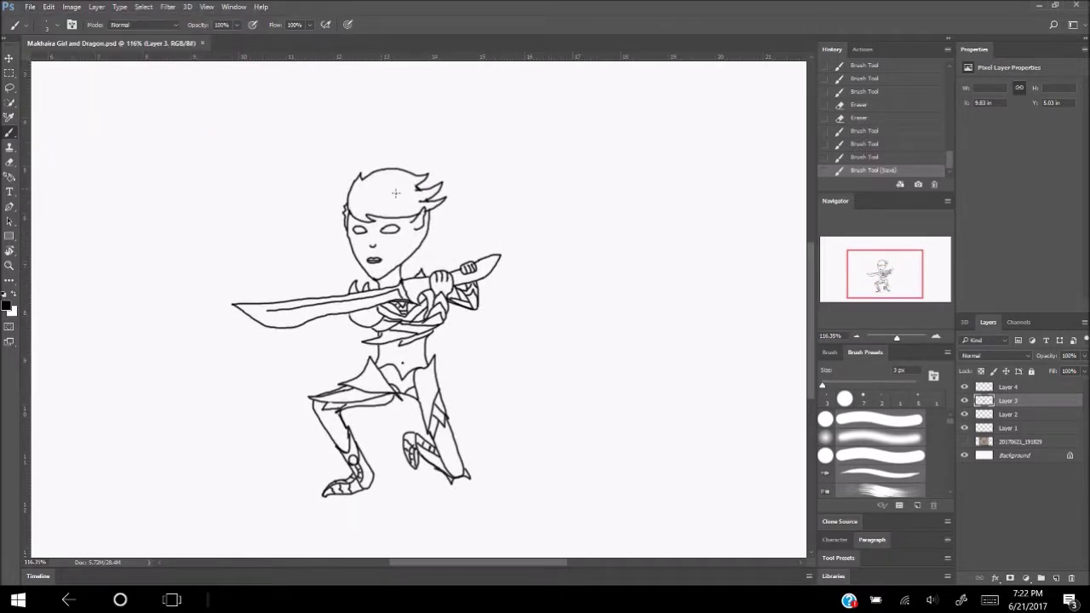
Step: Draw pupils in both eyes, undoing a misplaced stroke
scroll(451, 249, up, 1)
scroll(451, 250, up, 3)
scroll(426, 245, up, 2)
drag(422, 242, 474, 252)
mouse_move(313, 251)
mouse_down()
mouse_move(310, 239)
mouse_move(352, 254)
mouse_up()
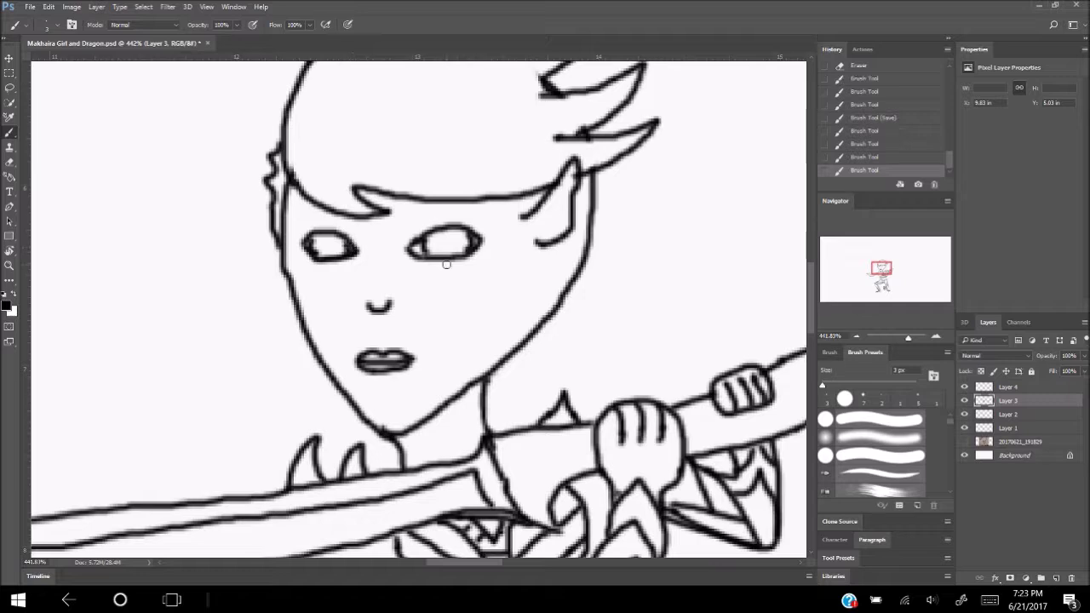
mouse_move(445, 231)
mouse_down()
mouse_move(447, 254)
mouse_move(460, 254)
mouse_up()
key(ctrl+z)
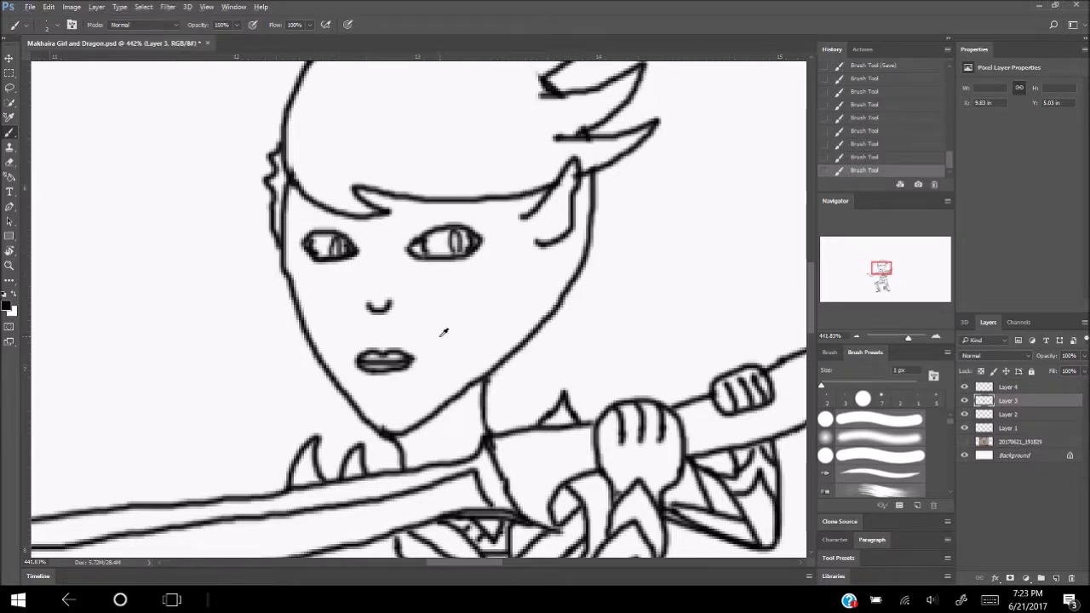
Step: Draw angled eyebrows above both eyes and add a new empty Layer 5
scroll(449, 300, down, 1)
scroll(450, 299, down, 1)
scroll(449, 300, up, 2)
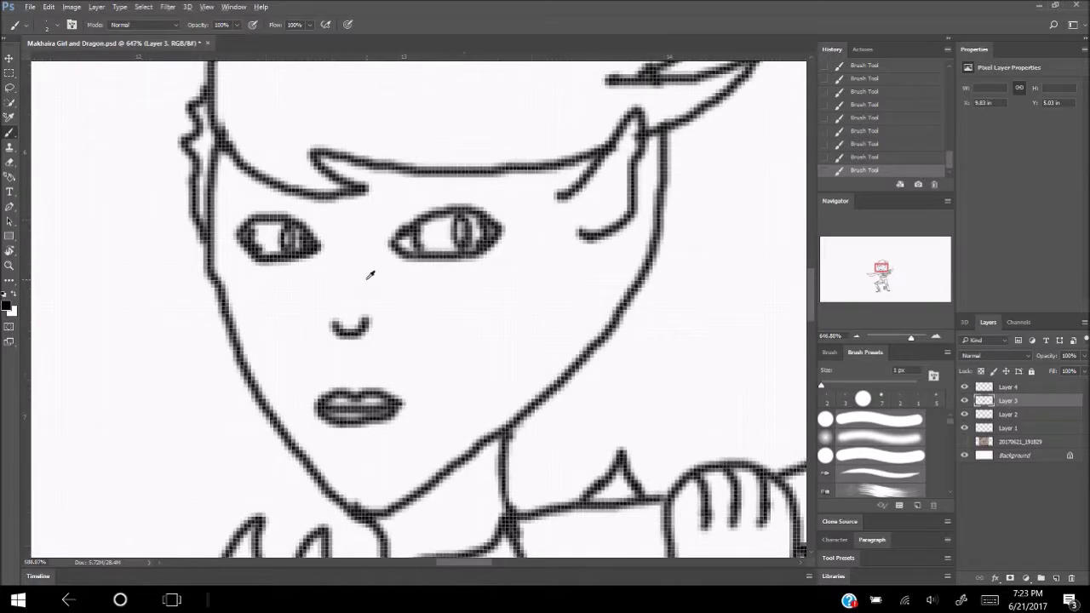
scroll(371, 274, down, 1)
scroll(418, 306, down, 3)
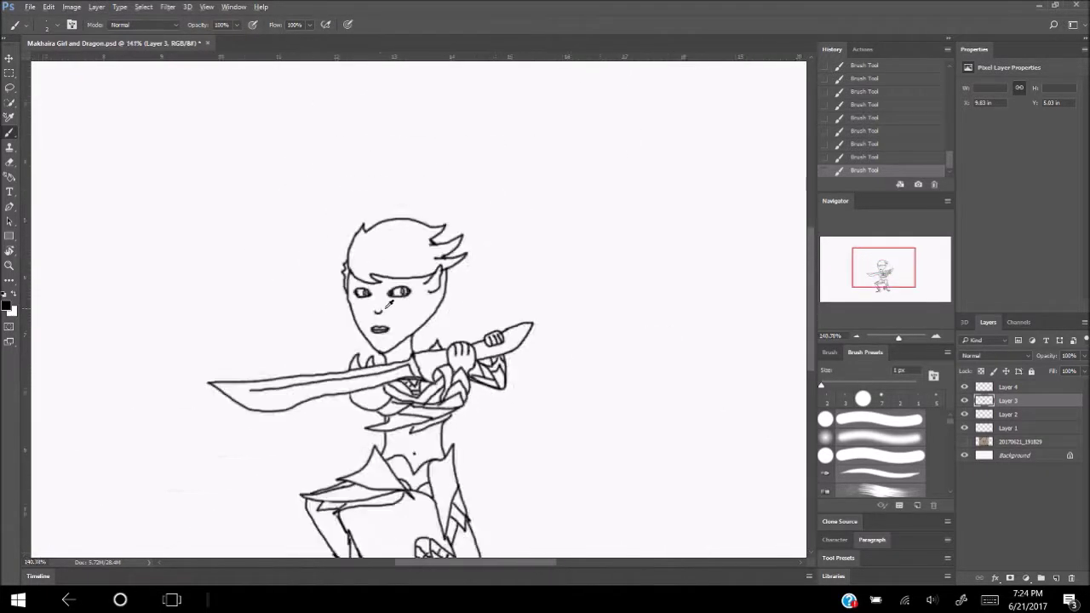
scroll(418, 307, up, 3)
mouse_move(394, 230)
mouse_down()
mouse_move(490, 215)
mouse_move(501, 232)
mouse_up()
mouse_move(344, 231)
mouse_down()
mouse_move(264, 239)
mouse_move(343, 223)
mouse_up()
scroll(492, 340, down, 1)
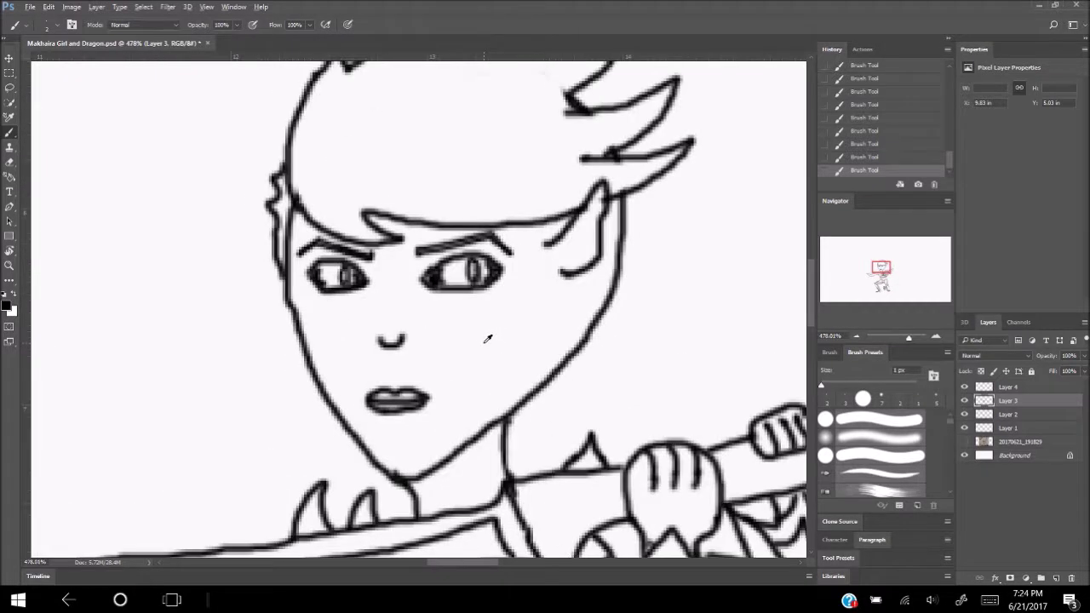
scroll(488, 339, down, 2)
click(1057, 579)
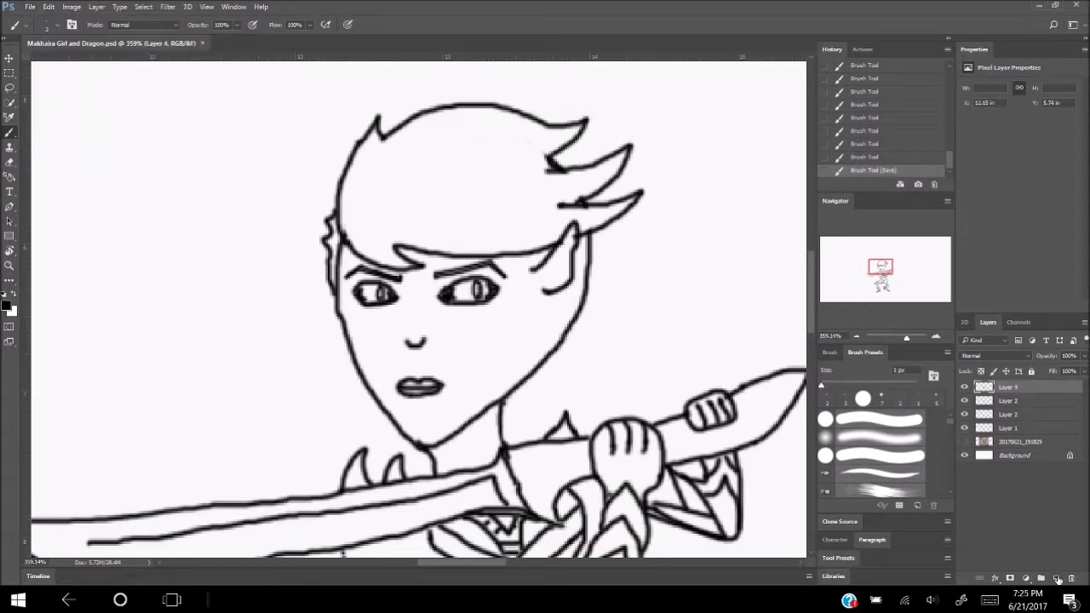
click(7, 306)
Step: Choose a light peach foreground colour and lower brush opacity to 29%
click(830, 283)
click(711, 154)
click(929, 145)
key(b)
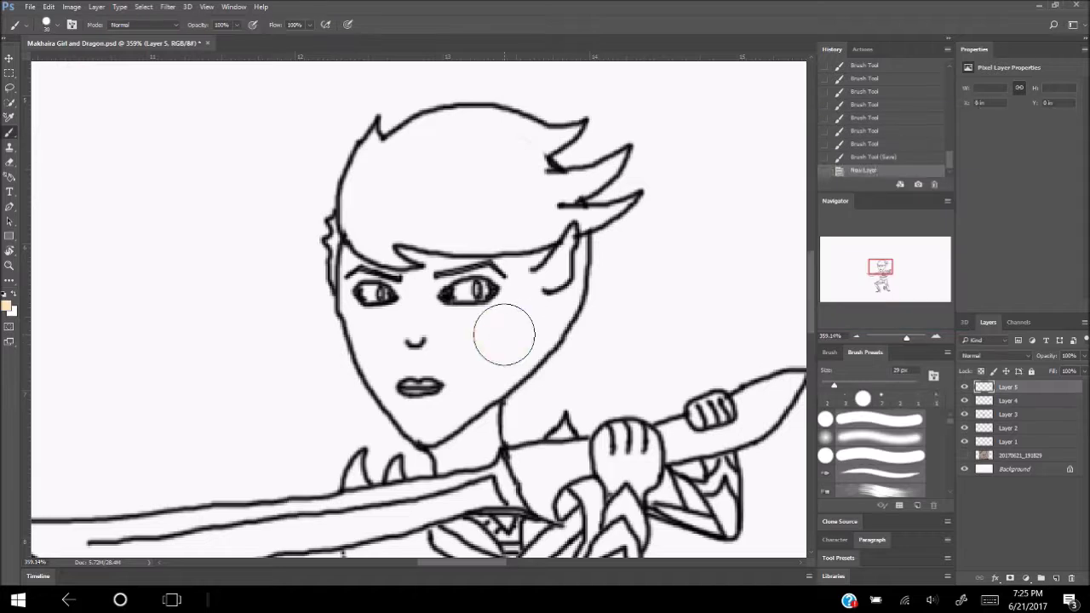
click(236, 28)
drag(237, 38, 222, 38)
Step: With an 11 px brush, paint peach skin from cheek to chin and along the jawline, then move the layer beneath Layer 4
drag(477, 336, 507, 351)
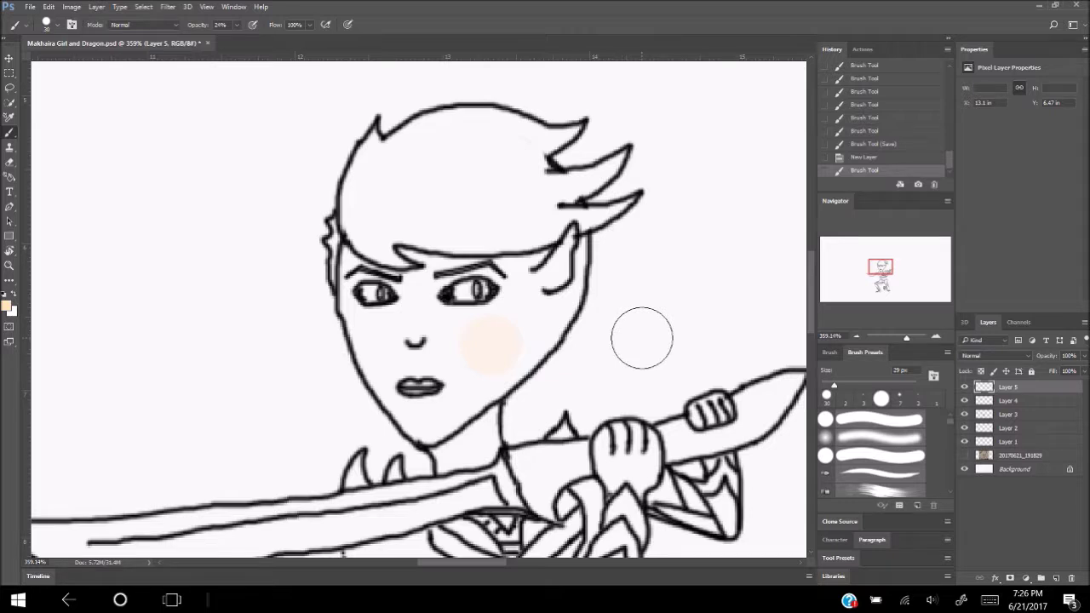
key(ctrl+z)
key(bracketleft)
key(bracketleft)
key(bracketleft)
mouse_move(507, 332)
mouse_down()
mouse_move(443, 408)
mouse_move(526, 351)
mouse_move(426, 432)
mouse_move(409, 412)
mouse_up()
scroll(409, 412, up, 5)
mouse_move(340, 247)
mouse_down()
mouse_move(318, 304)
mouse_move(452, 432)
mouse_up()
scroll(346, 270, down, 5)
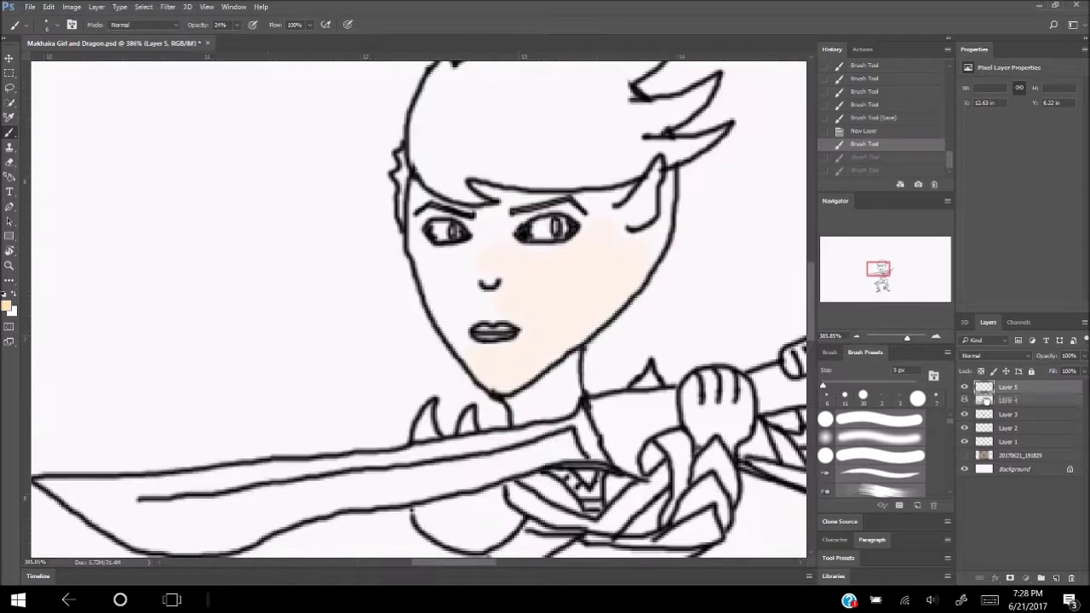
key(v)
key(ctrl+[)
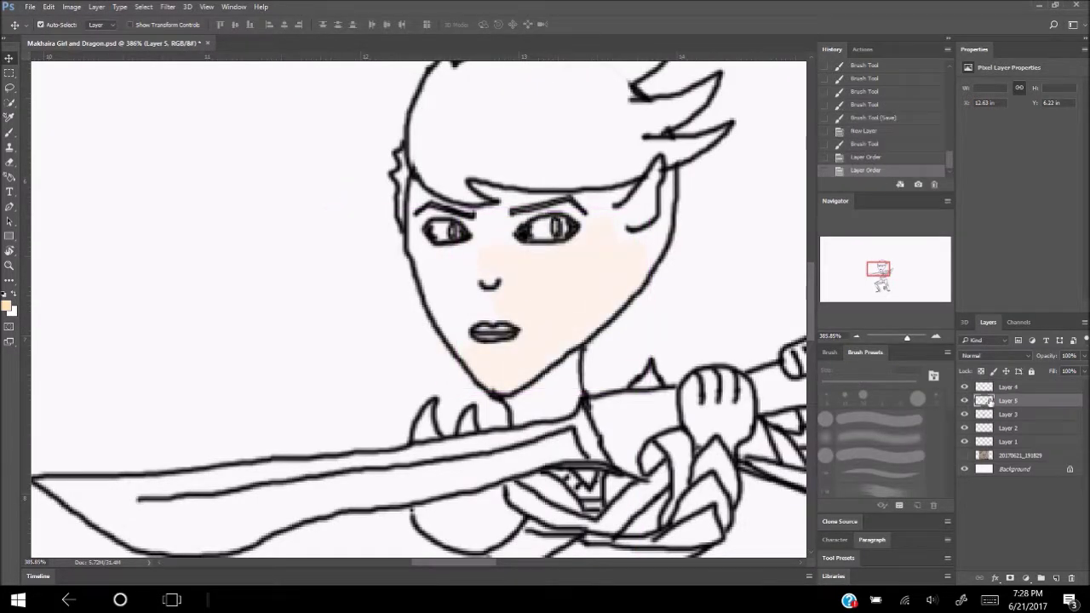
Step: Move the skin layer beneath all line-art layers and dab skin tone onto the face
drag(1008, 400, 1007, 448)
key(b)
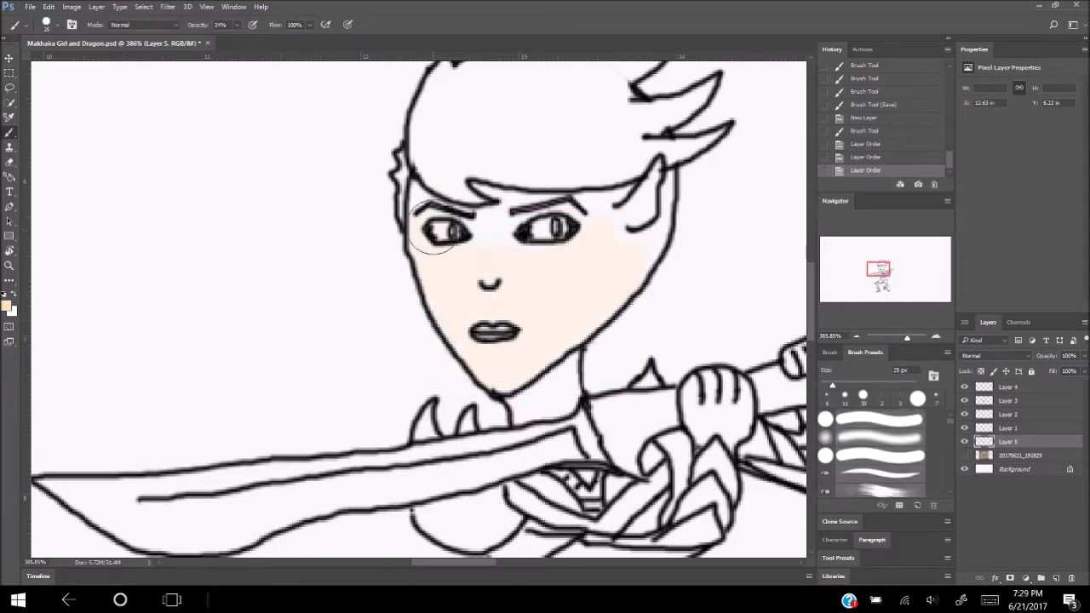
key(ctrl+alt+z)
key(ctrl+alt+z)
key(ctrl+alt+z)
key(ctrl+alt+z)
key(ctrl+shift+z)
key(ctrl+shift+z)
key(ctrl+shift+z)
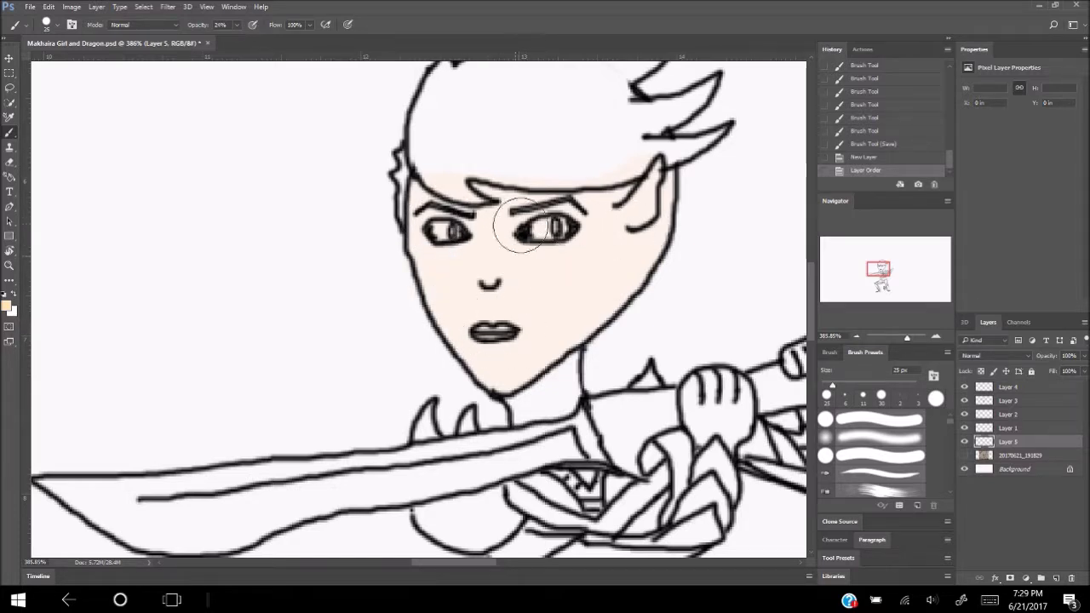
click(681, 234)
scroll(681, 233, down, 3)
scroll(450, 236, up, 3)
scroll(358, 250, down, 4)
scroll(399, 282, up, 1)
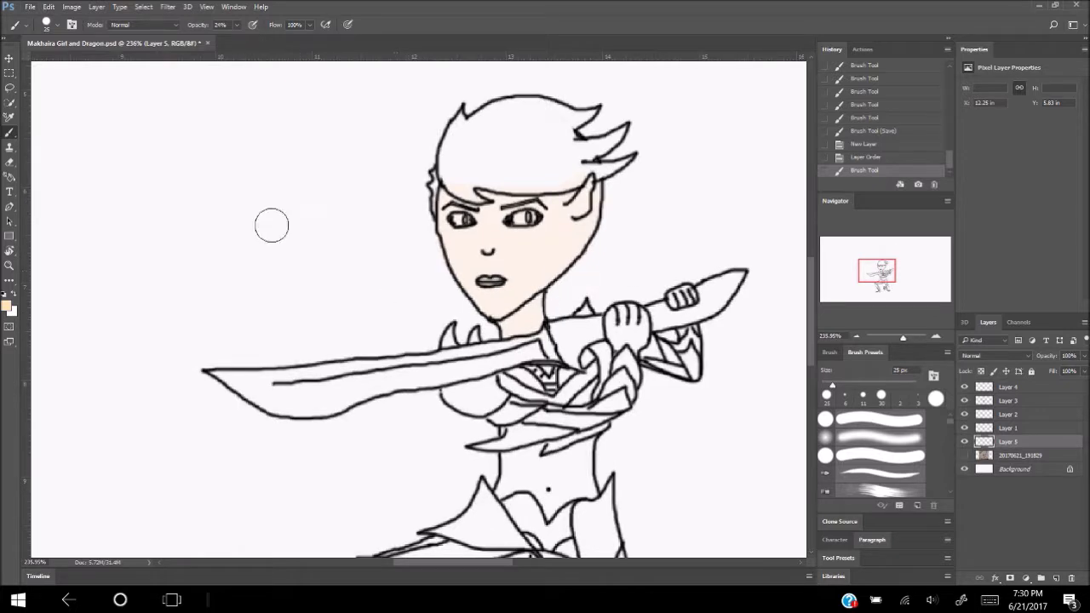
Step: Paint faint skin tone over the forehead with a 25 px brush at 10% opacity
key(bracketleft)
key(bracketleft)
key(bracketleft)
click(621, 273)
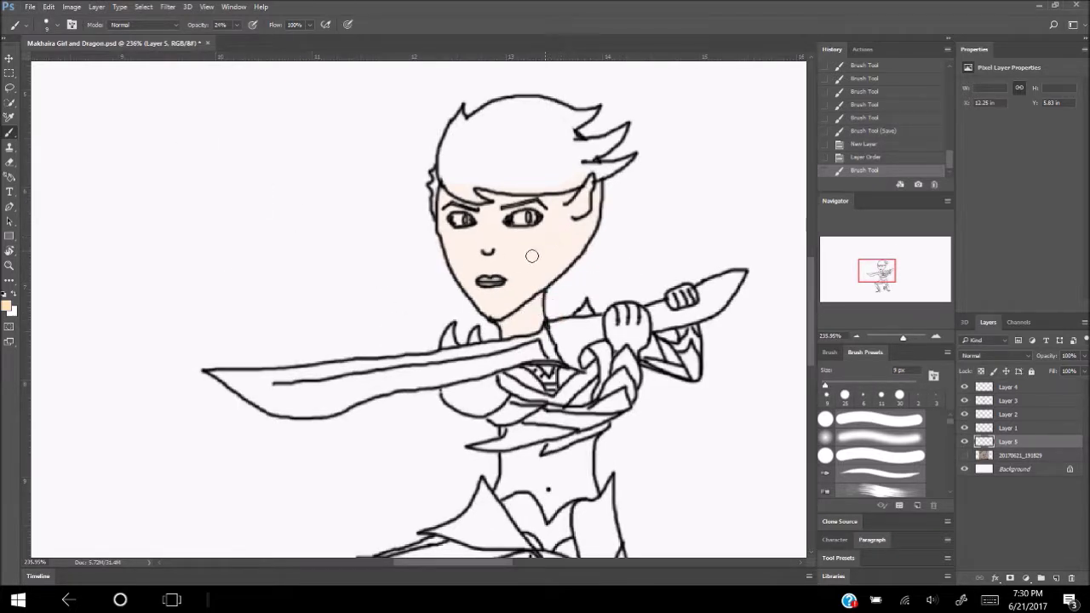
key(ctrl+z)
key(bracketright)
key(bracketright)
key(bracketright)
key(1)
scroll(562, 214, up, 2)
mouse_move(523, 250)
mouse_down()
mouse_move(557, 236)
mouse_move(565, 166)
mouse_up()
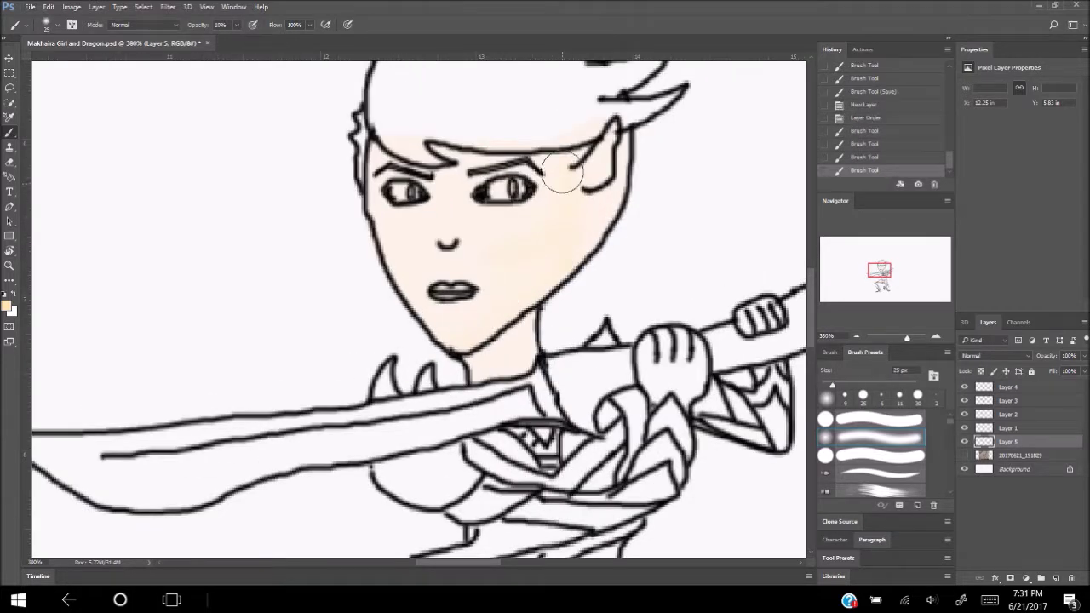
Step: Confirm the skin colour and paint near the chin at 15% opacity with a smaller brush
key(bracketleft)
drag(237, 24, 242, 40)
scroll(385, 241, down, 2)
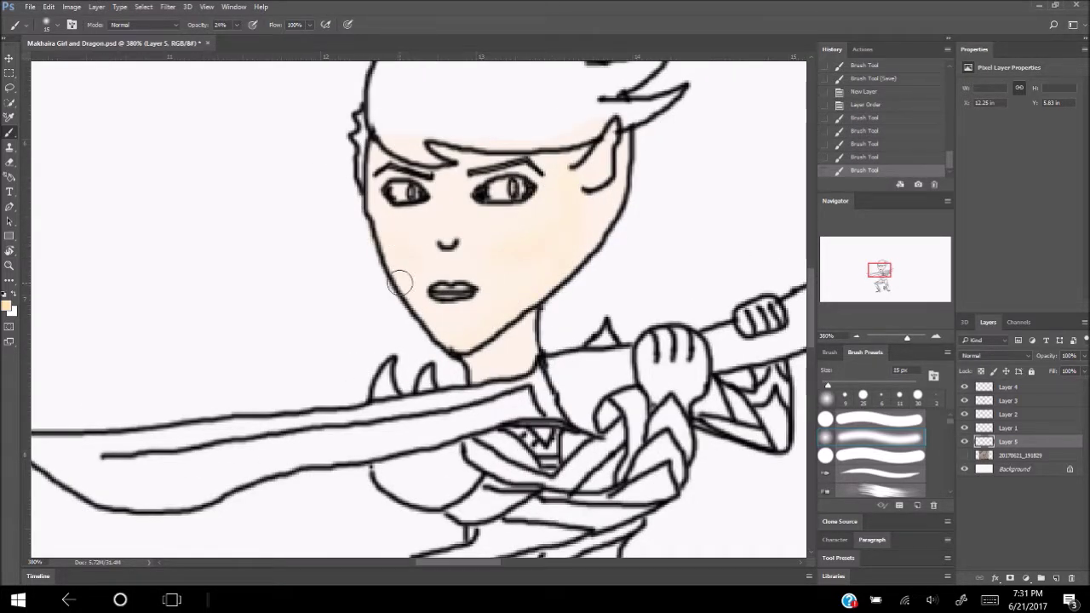
key(bracketleft)
key(bracketleft)
key(bracketleft)
scroll(385, 241, down, 2)
scroll(385, 241, up, 2)
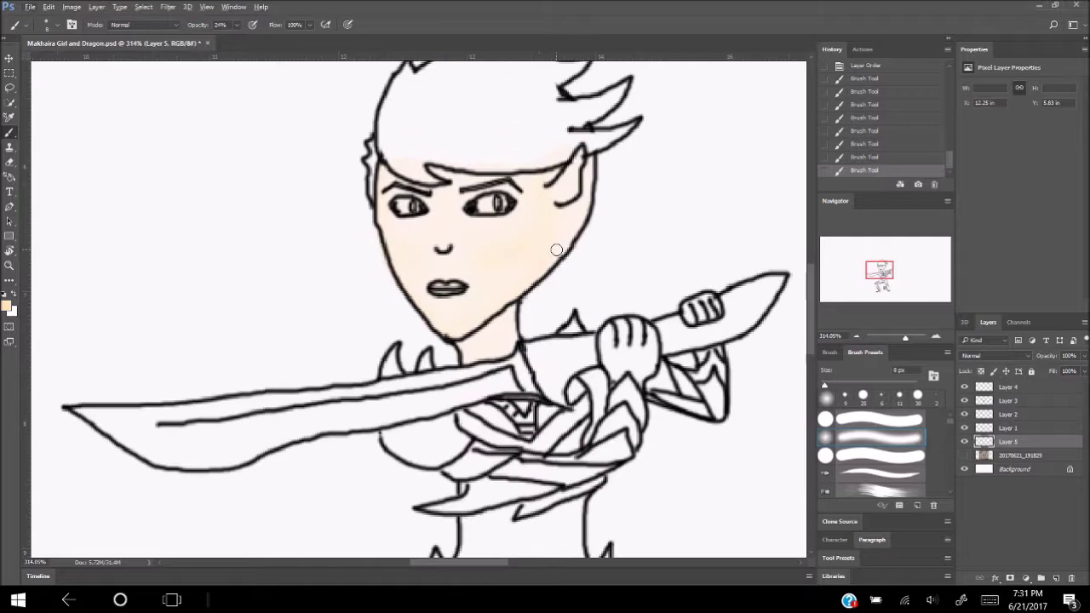
click(7, 305)
click(932, 122)
drag(236, 24, 255, 41)
drag(475, 335, 509, 312)
Step: Choose a new beige foreground colour and shrink the brush to 2 px
click(7, 305)
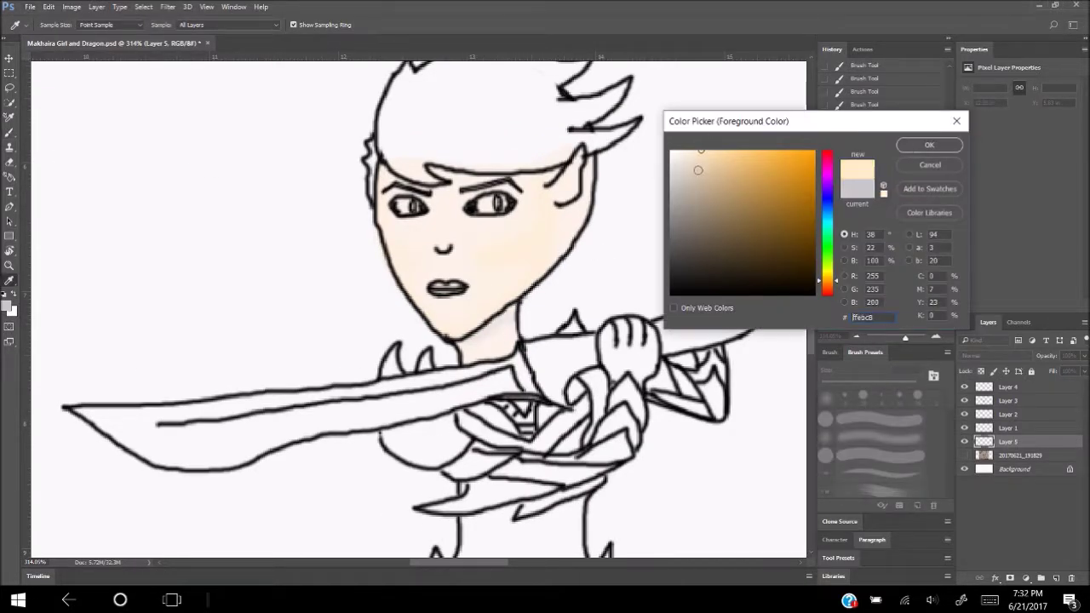
key(Return)
scroll(448, 208, up, 2)
key(bracketleft)
key(bracketleft)
key(bracketleft)
scroll(408, 212, down, 2)
scroll(437, 253, down, 3)
scroll(469, 309, up, 3)
scroll(452, 261, down, 2)
scroll(465, 317, up, 3)
key(bracketleft)
key(bracketleft)
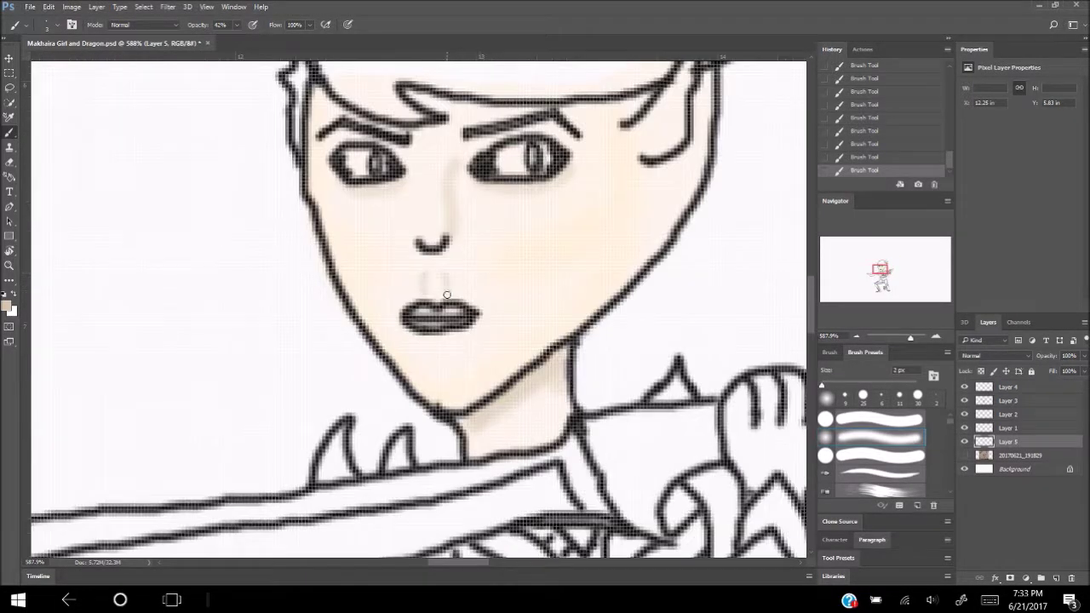
scroll(460, 281, down, 3)
scroll(468, 302, up, 3)
scroll(469, 302, down, 2)
Step: Set brush opacity to 48%, then 17%, enlarging the brush slightly for shading
key(4)
key(8)
scroll(512, 371, down, 4)
scroll(569, 363, up, 3)
scroll(464, 261, up, 2)
key(bracketright)
key(bracketright)
key(bracketright)
key(1)
key(7)
scroll(478, 339, down, 3)
scroll(469, 298, up, 3)
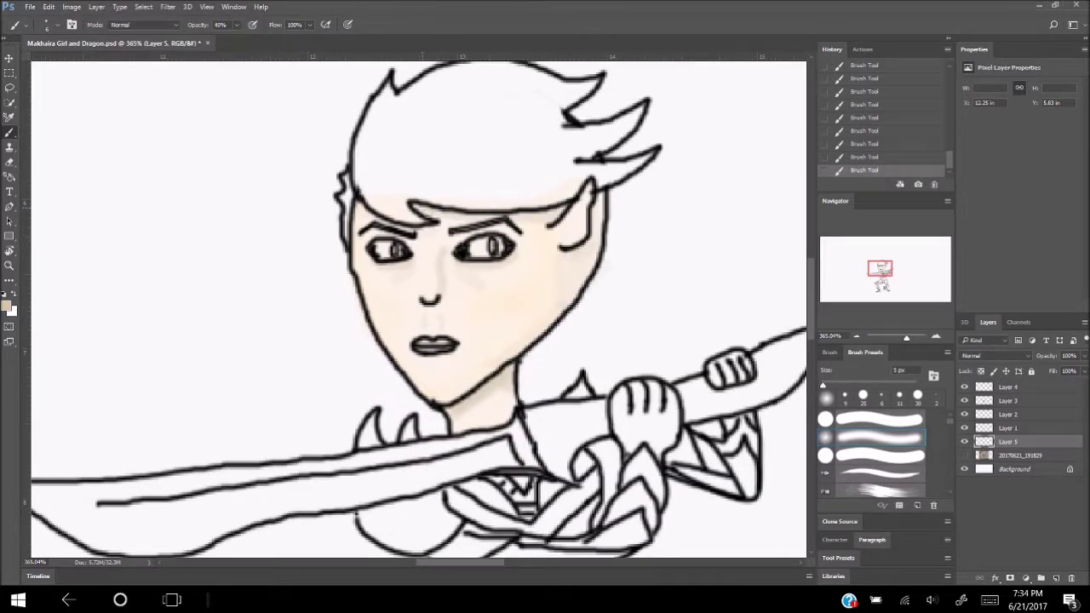
scroll(530, 262, down, 3)
scroll(492, 243, up, 3)
Step: Set brush opacity to 25%, then 3%, resizing the brush between 9 and 15 px
key(bracketright)
key(bracketright)
key(bracketright)
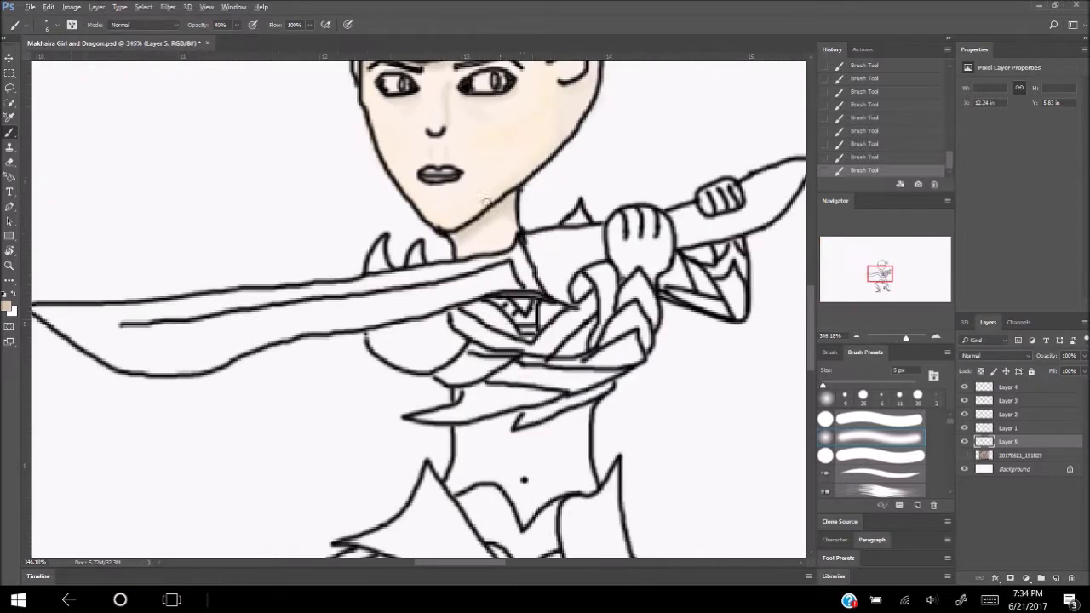
key(2)
key(5)
key(bracketleft)
key(bracketleft)
key(bracketleft)
scroll(554, 196, up, 3)
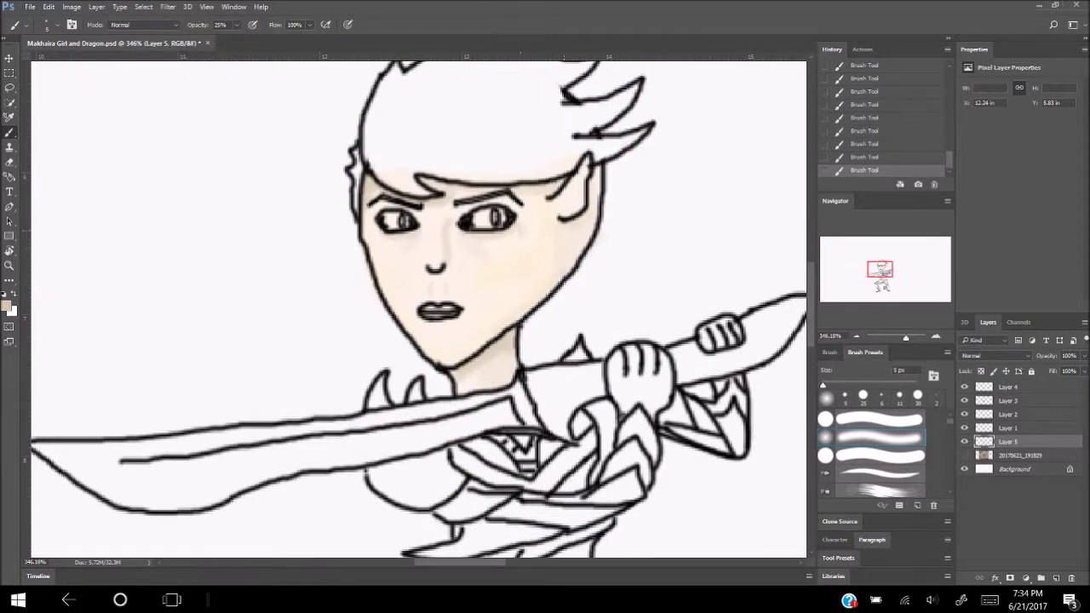
key(bracketright)
key(bracketright)
key(0)
key(3)
click(8, 304)
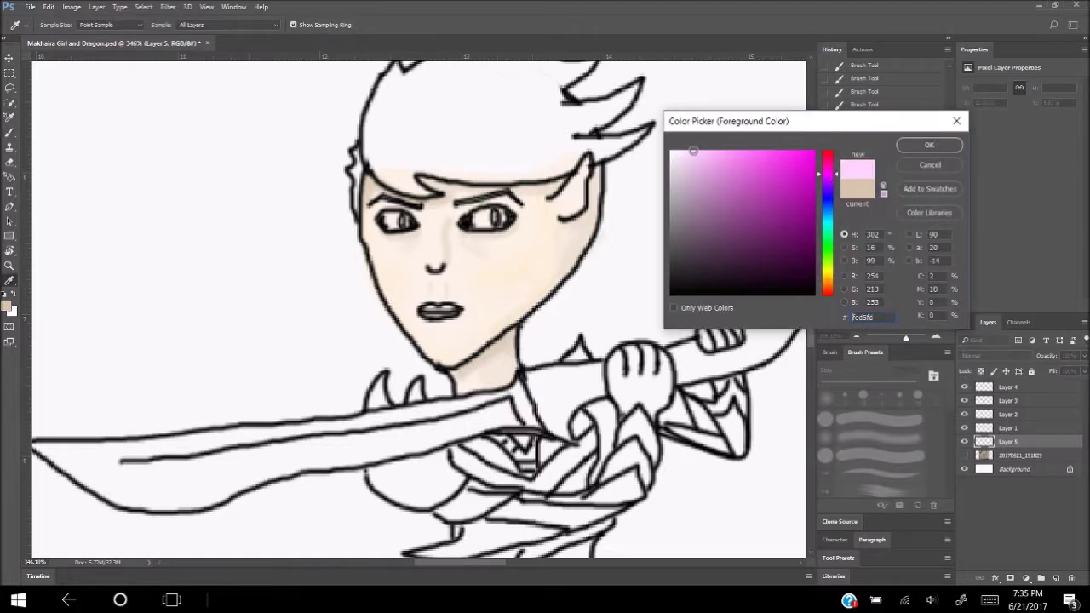
Step: Paint pink blush on both cheeks and slightly fine-tune the blush colour
key(Return)
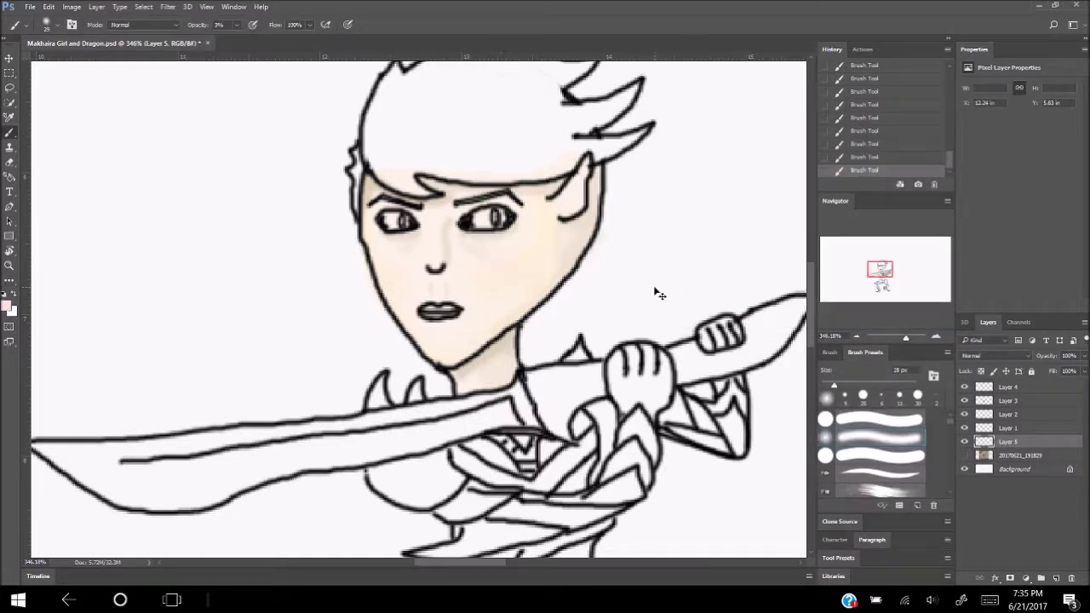
drag(382, 261, 403, 266)
drag(488, 262, 511, 267)
click(8, 304)
click(829, 278)
key(Return)
scroll(214, 237, down, 3)
scroll(214, 237, down, 1)
scroll(365, 380, up, 3)
scroll(365, 380, up, 2)
scroll(364, 380, up, 2)
Step: Shrink the brush for fine work and set its opacity to 68%
key(bracketleft)
key(bracketleft)
key(bracketleft)
key(bracketleft)
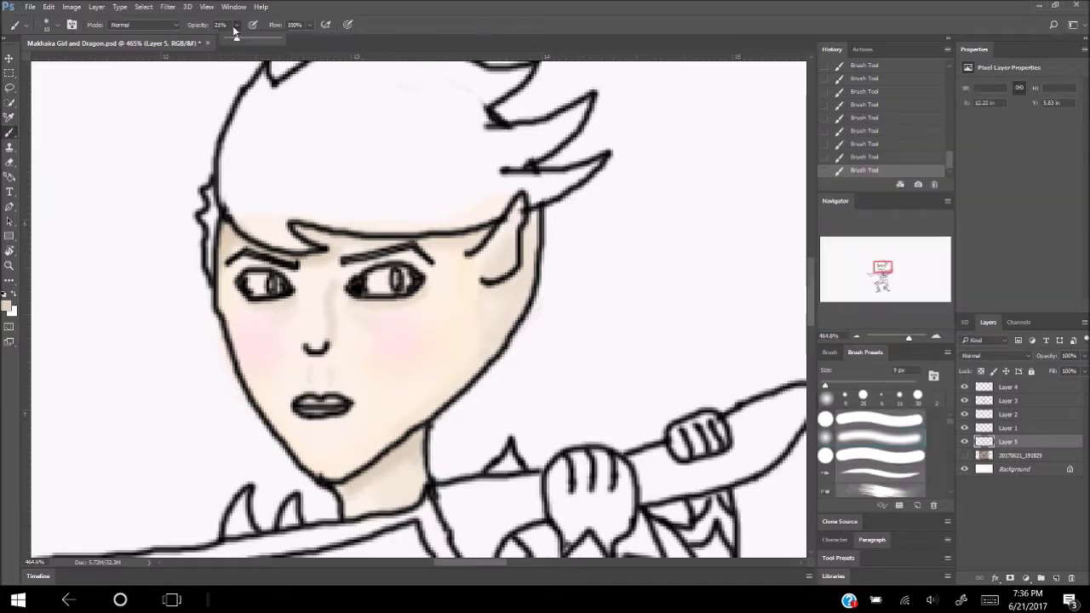
key(6)
key(8)
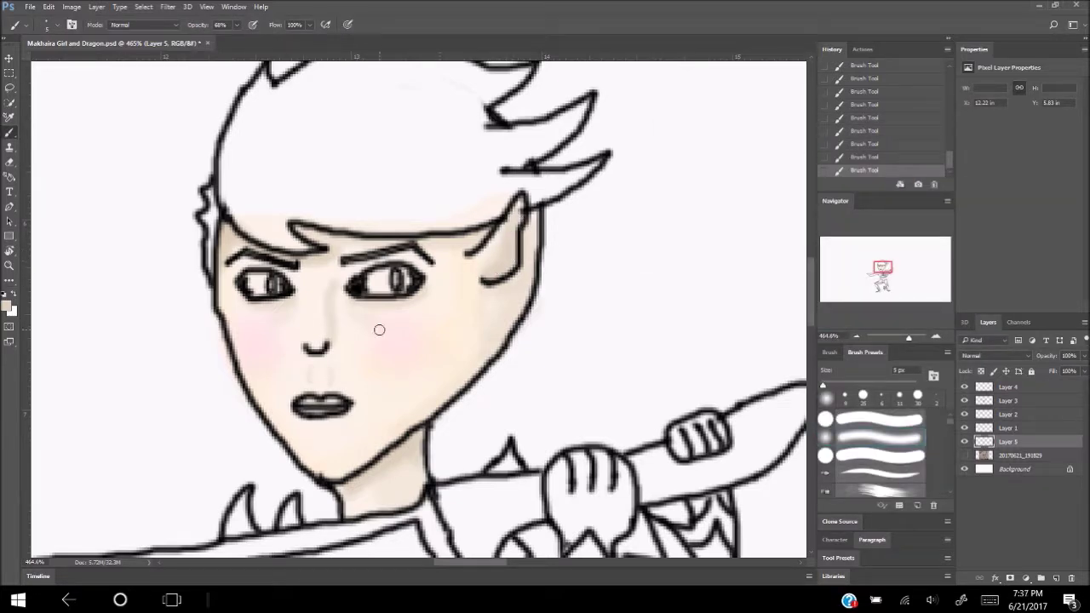
click(7, 307)
key(Return)
Step: Enlarge the brush and adjust its opacity for shading the hair
scroll(323, 428, down, 5)
scroll(341, 255, up, 4)
key(bracketright)
key(bracketright)
key(bracketright)
mouse_move(325, 201)
mouse_down()
mouse_move(340, 244)
mouse_move(369, 212)
mouse_move(350, 229)
mouse_up()
click(236, 25)
Step: Shade the hair with soft grey at 47% opacity, undoing the upper-hair shading
click(12, 311)
key(Return)
drag(307, 223, 579, 247)
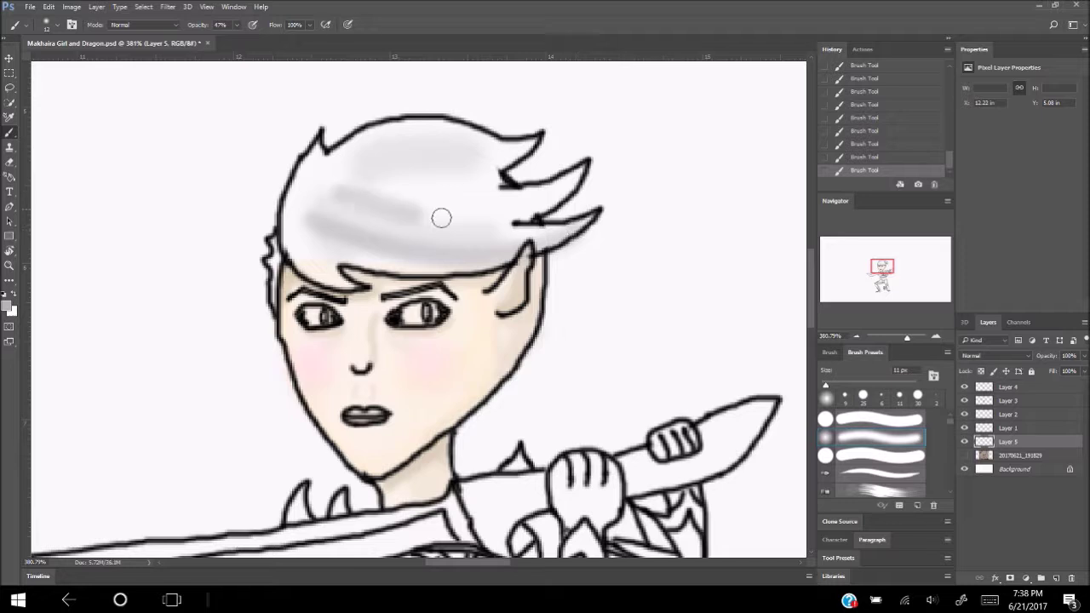
drag(341, 166, 481, 183)
key(ctrl+alt+z)
key(ctrl+alt+z)
key(ctrl+alt+z)
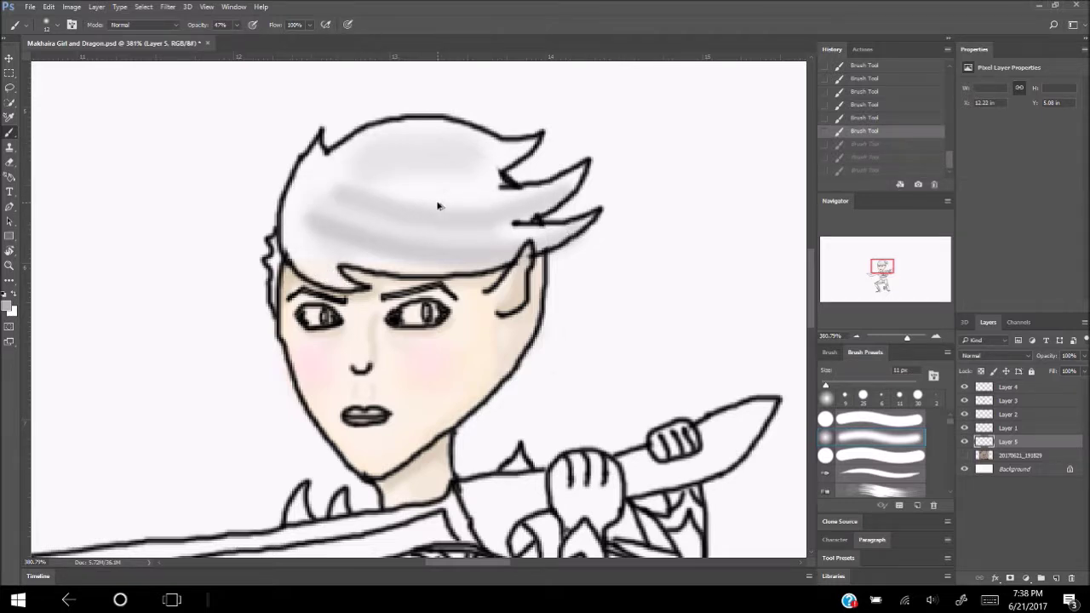
Step: Pick a new painting colour and set the brush to full opacity
click(7, 306)
key(Return)
key(b)
key(0)
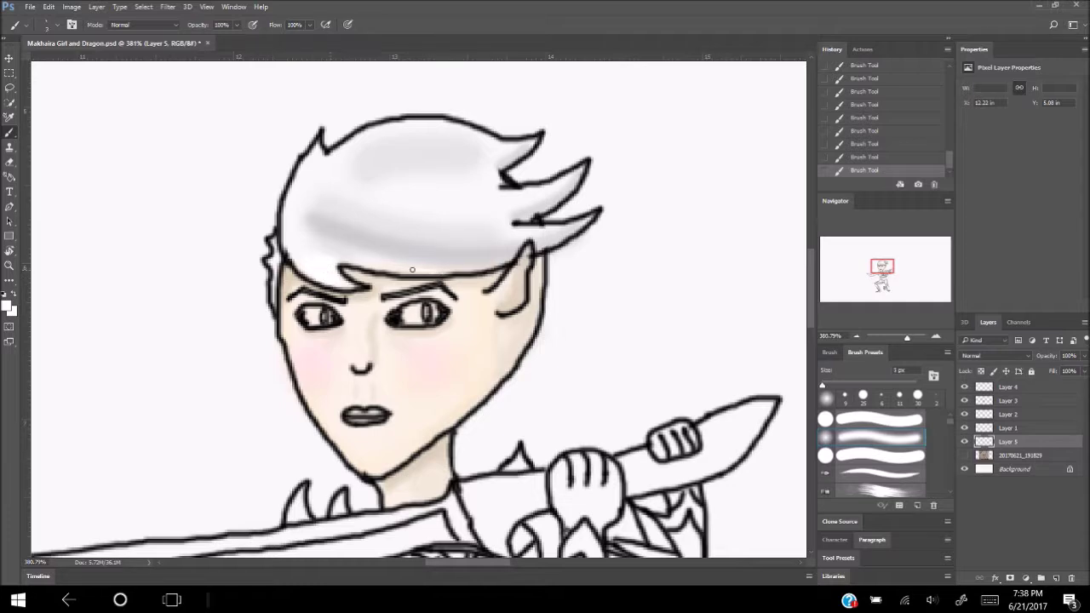
scroll(290, 221, down, 5)
scroll(298, 230, up, 6)
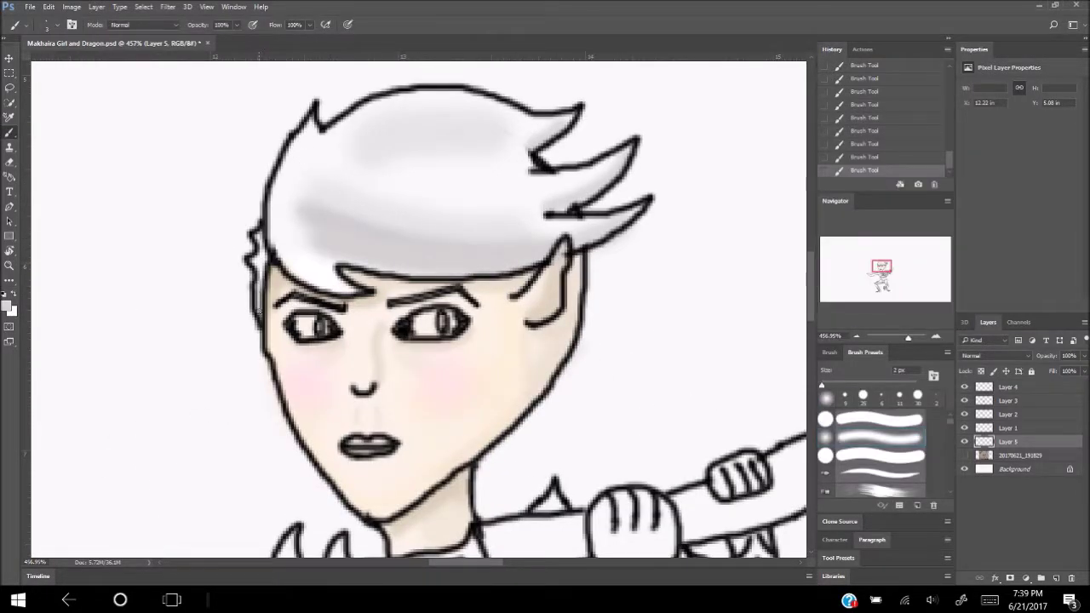
Step: Paint a grey streak across the hair, undoing and then restoring the strokes
drag(400, 196, 389, 159)
scroll(389, 159, down, 5)
key(ctrl+alt+z)
key(ctrl+alt+z)
scroll(478, 330, up, 4)
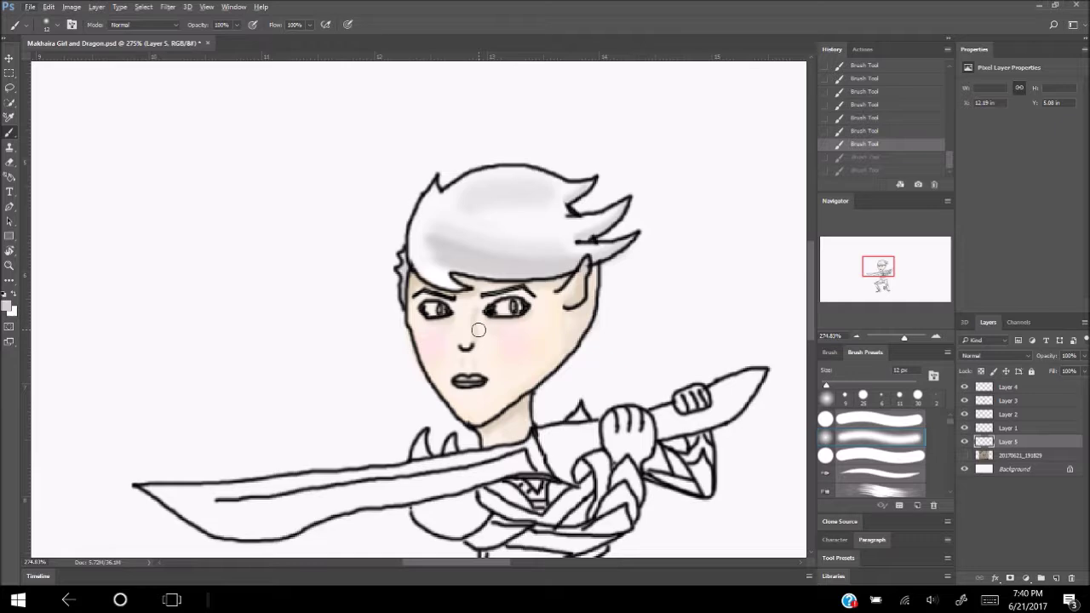
key(ctrl+shift+z)
key(ctrl+shift+z)
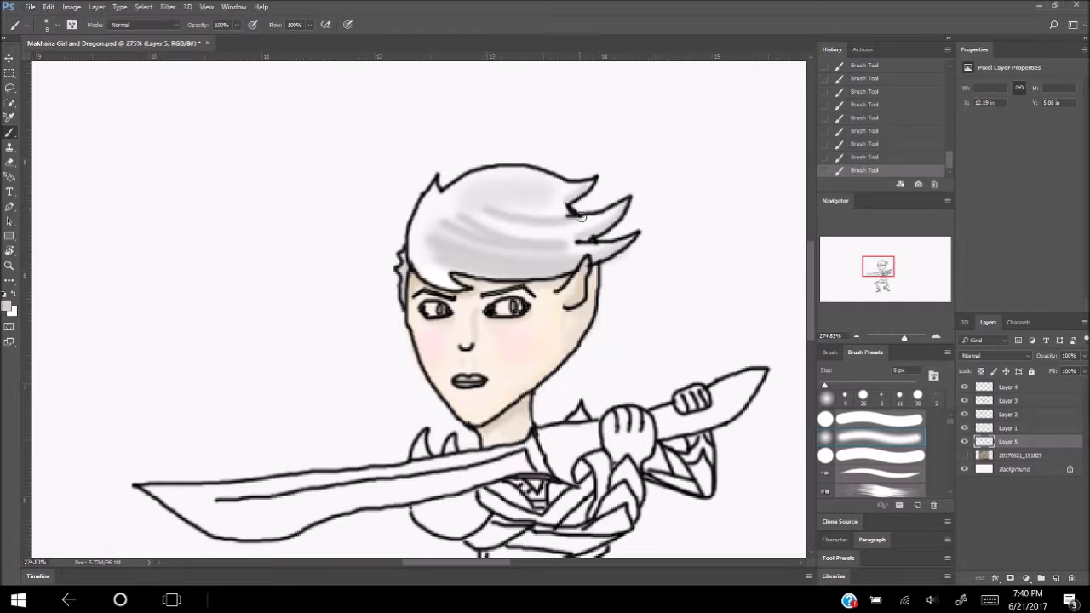
scroll(502, 332, down, 4)
scroll(434, 306, up, 2)
Step: Set brush opacity to 58%, then switch to black at full opacity with a 1 px brush
key(5)
key(8)
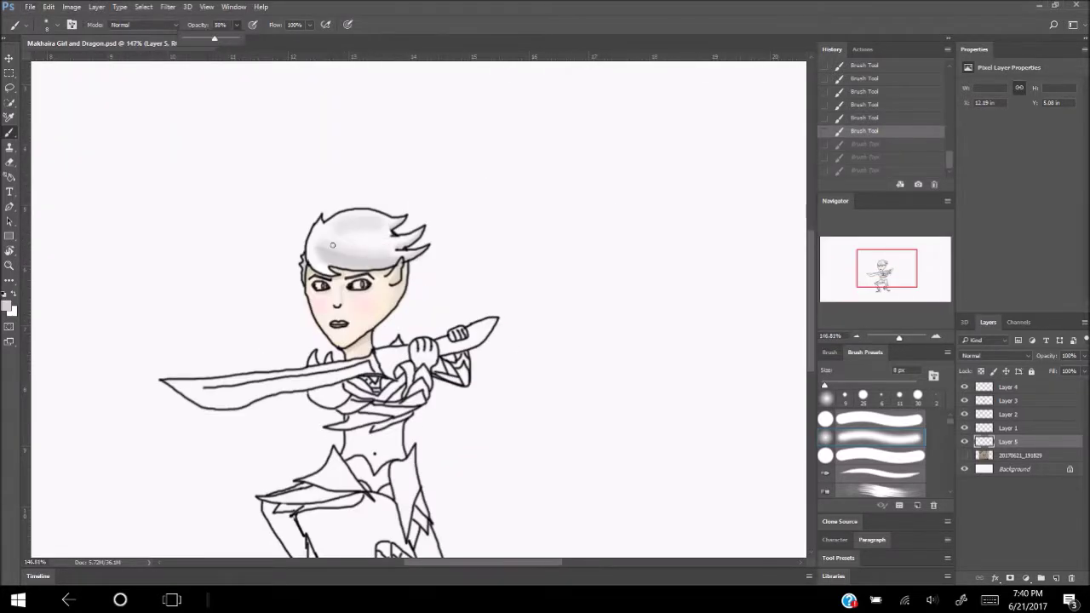
scroll(394, 318, down, 1)
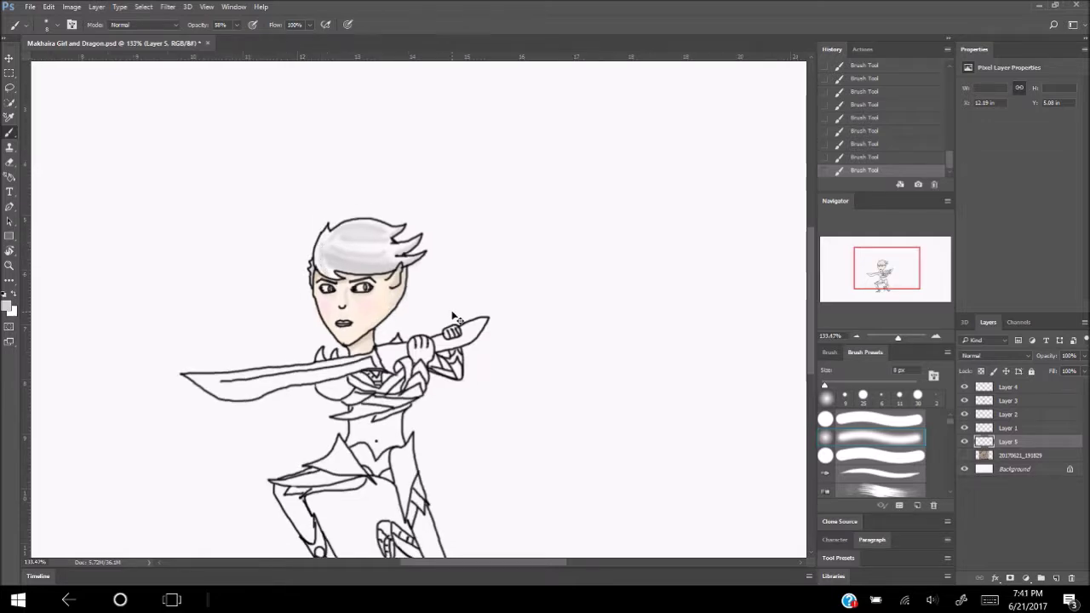
scroll(454, 318, down, 1)
scroll(337, 355, up, 4)
click(7, 304)
key(Return)
key(0)
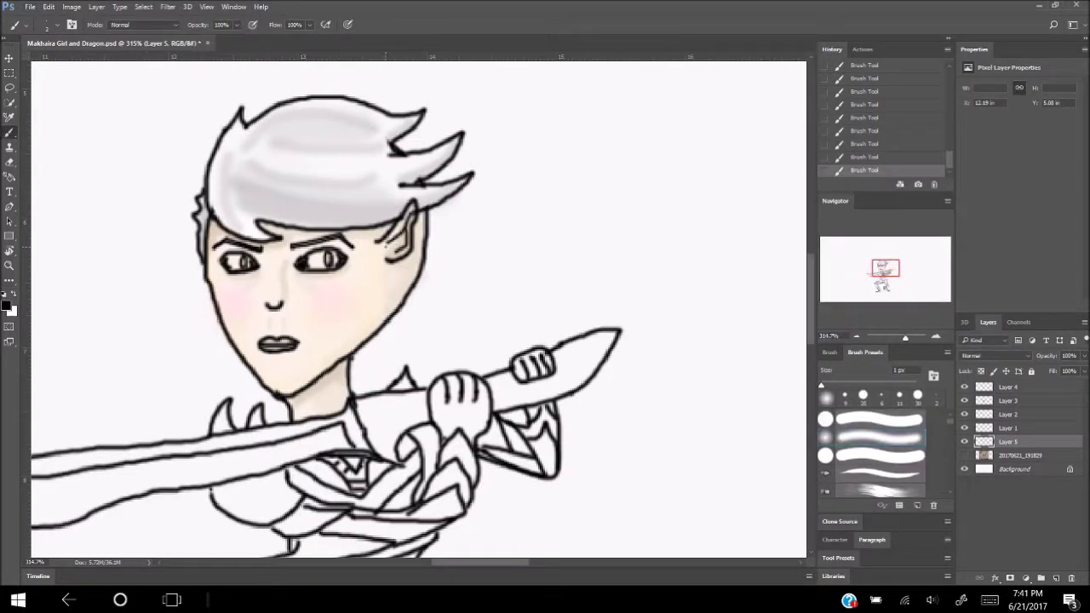
scroll(388, 267, up, 2)
Step: Choose a skin-beige colour with a slightly larger brush at 56% opacity
click(7, 305)
click(256, 341)
key(Return)
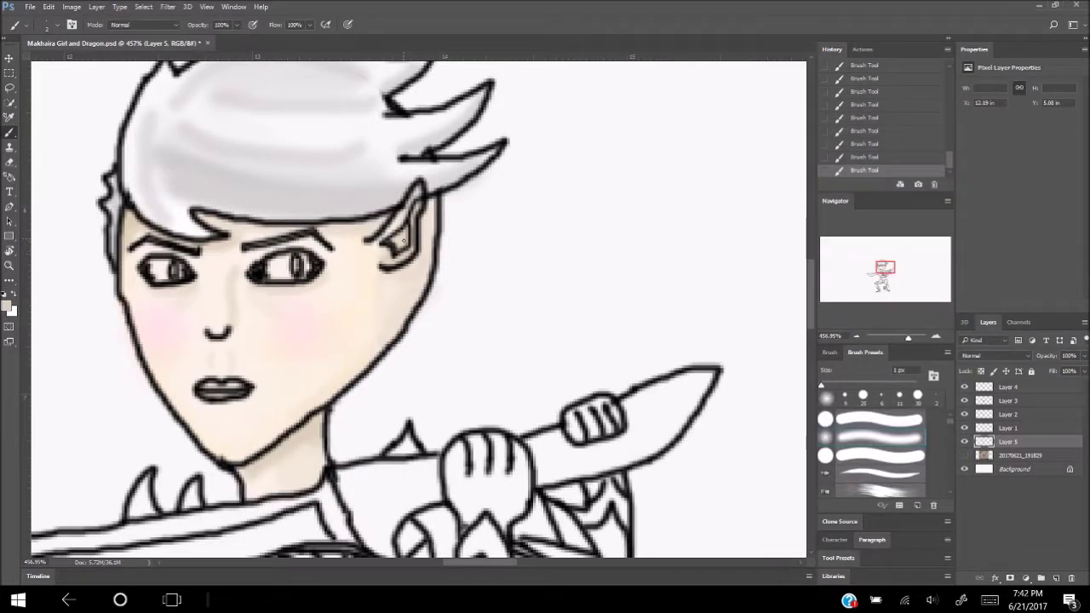
key(bracketright)
key(bracketright)
key(bracketright)
key(5)
key(6)
scroll(433, 302, down, 3)
scroll(433, 302, up, 1)
scroll(426, 324, down, 3)
scroll(415, 349, down, 1)
scroll(414, 350, up, 3)
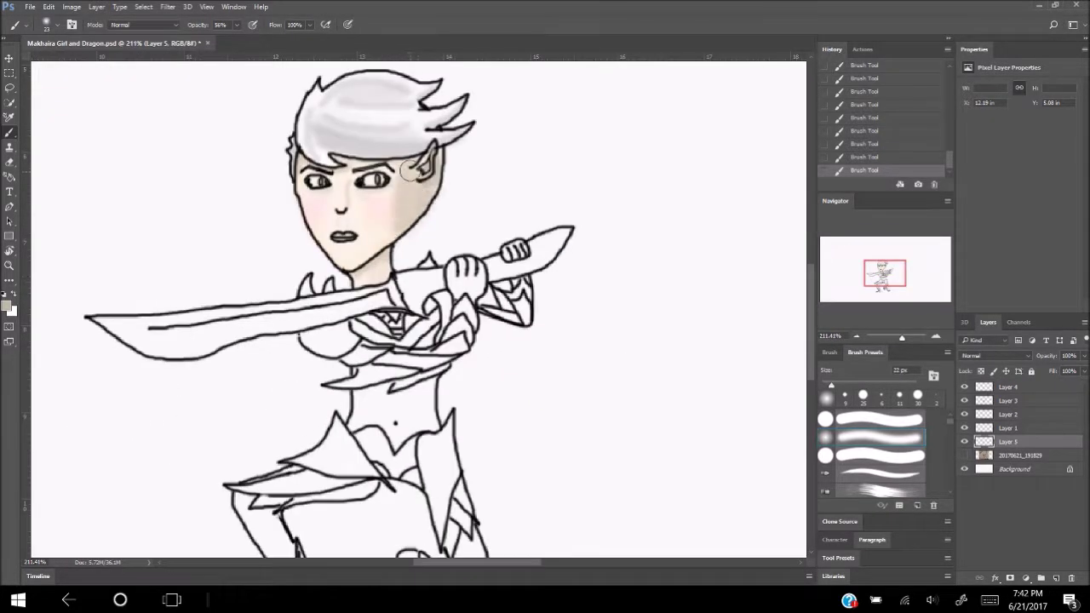
Step: Shade the ear with a faint 25% opacity, ~9 px brush, then save as Makhaira Girl and Dragon.psd
key(2)
key(5)
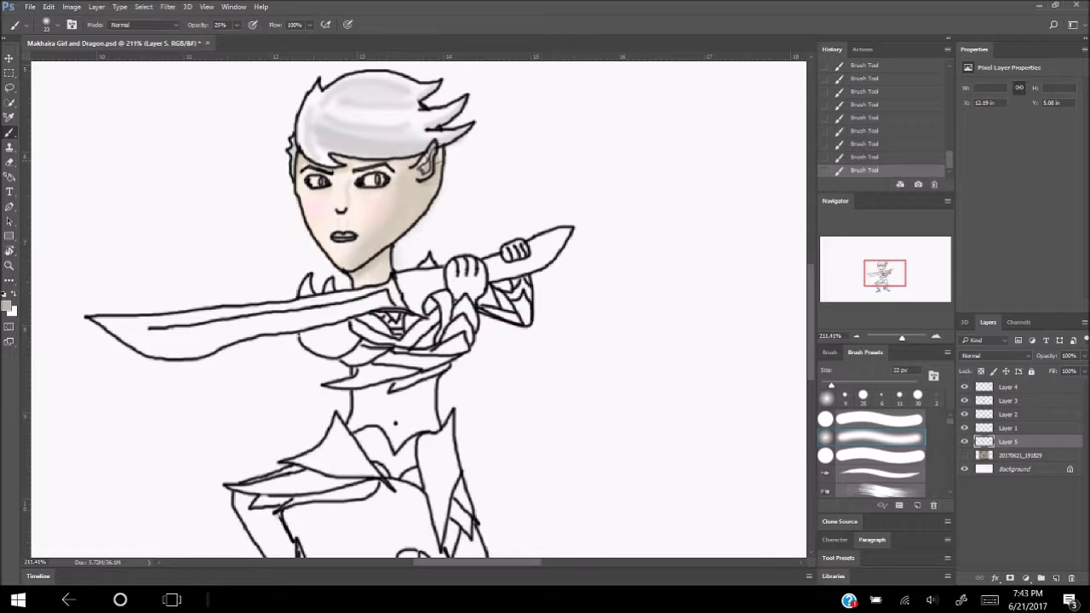
scroll(366, 230, down, 5)
scroll(409, 213, up, 8)
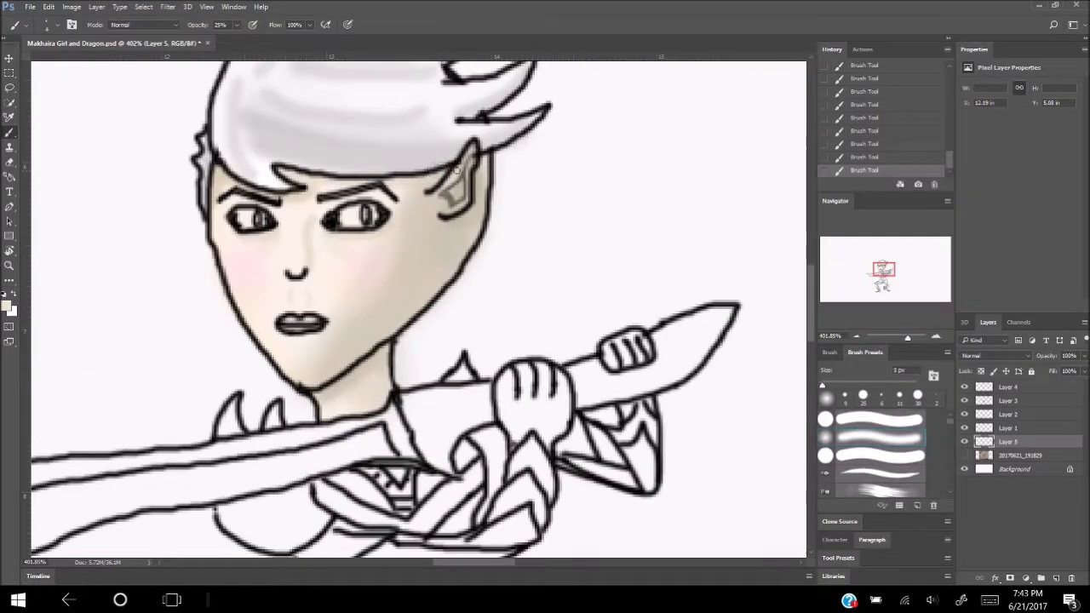
scroll(453, 206, down, 3)
scroll(409, 179, up, 1)
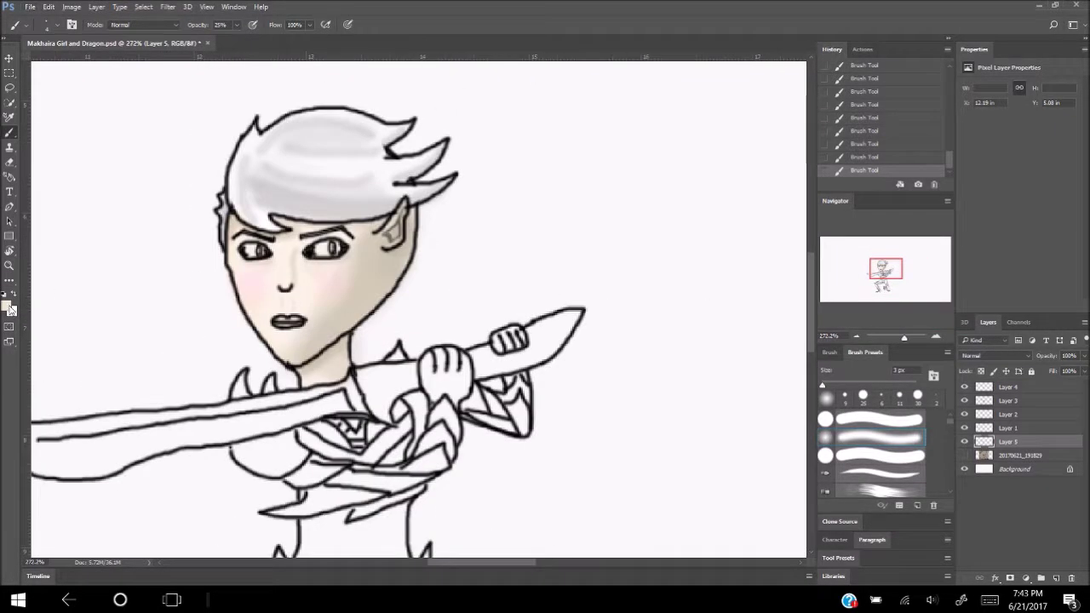
drag(390, 177, 389, 177)
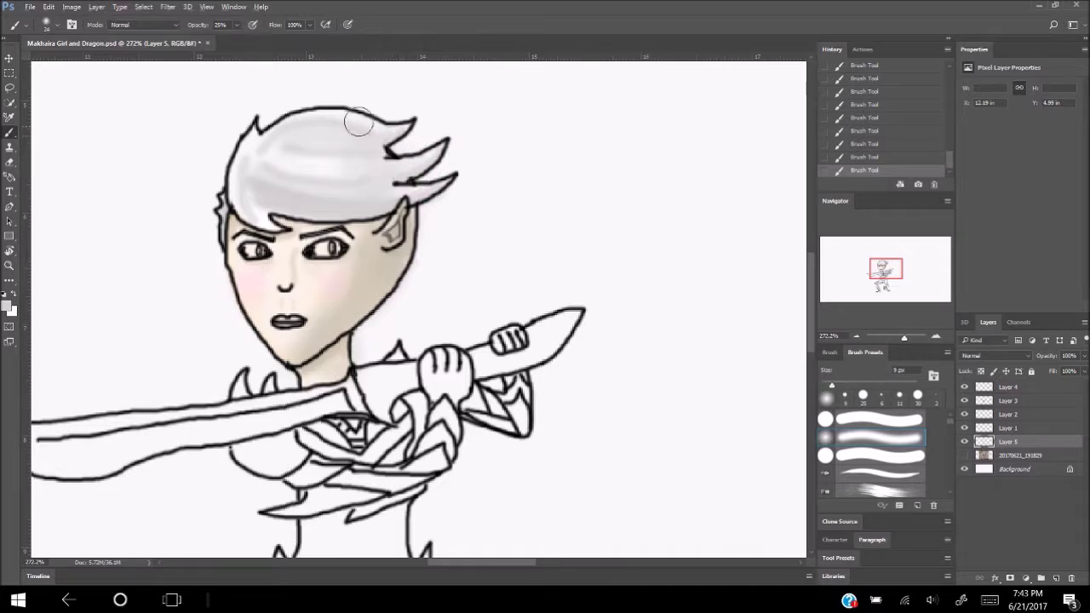
key(ctrl+0)
key(ctrl+s)
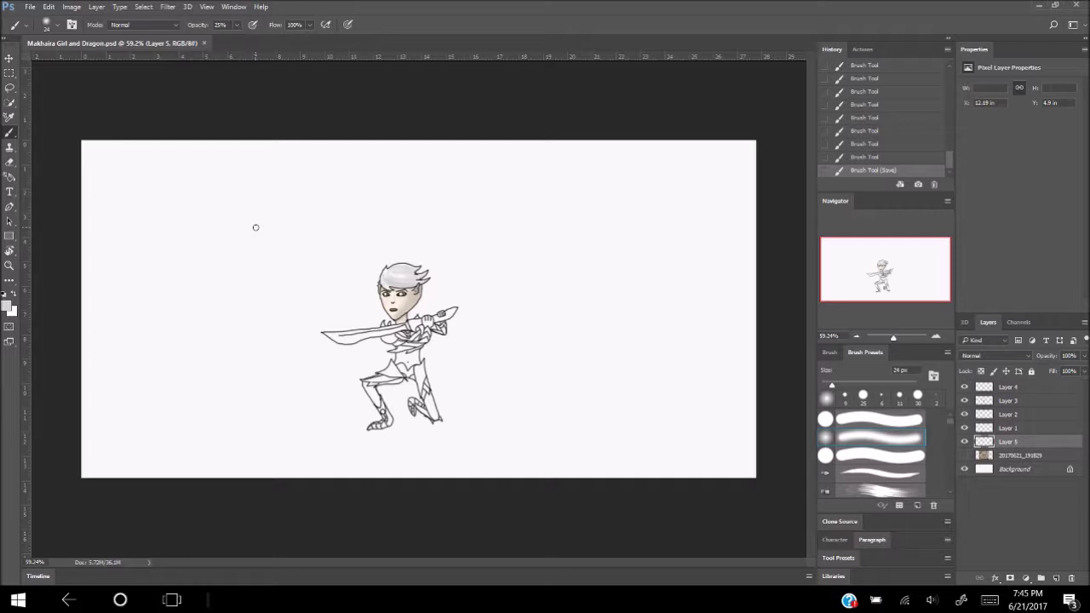
Step: Shade the sword blade with grey strokes at 65% and 92% opacity
scroll(401, 340, up, 5)
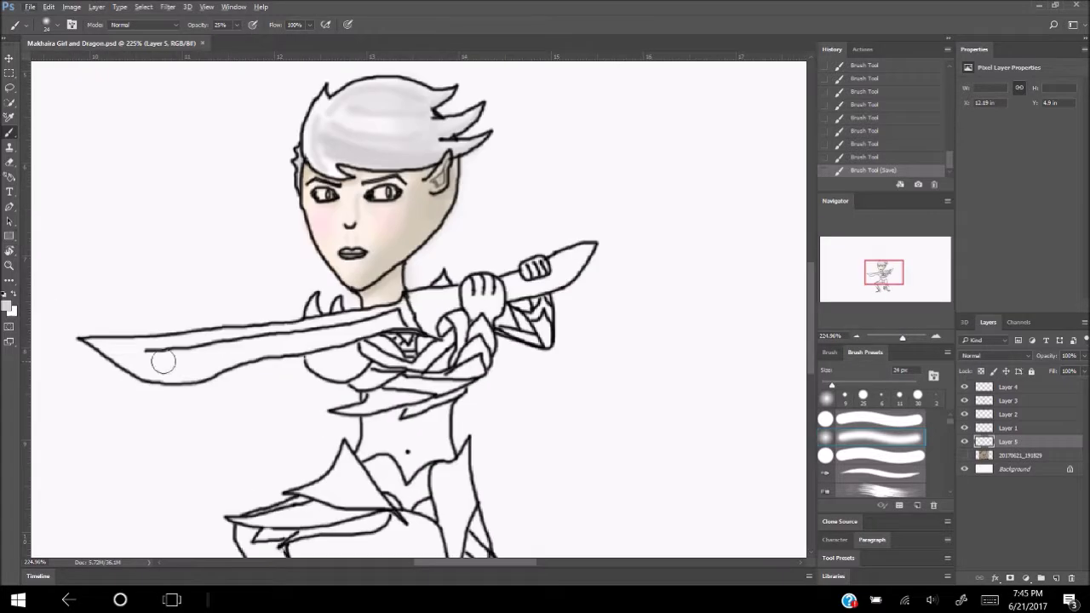
key(6)
key(5)
mouse_move(400, 315)
mouse_down()
mouse_move(170, 369)
mouse_move(305, 347)
mouse_up()
key(9)
key(2)
drag(219, 352, 165, 373)
key(5)
key(5)
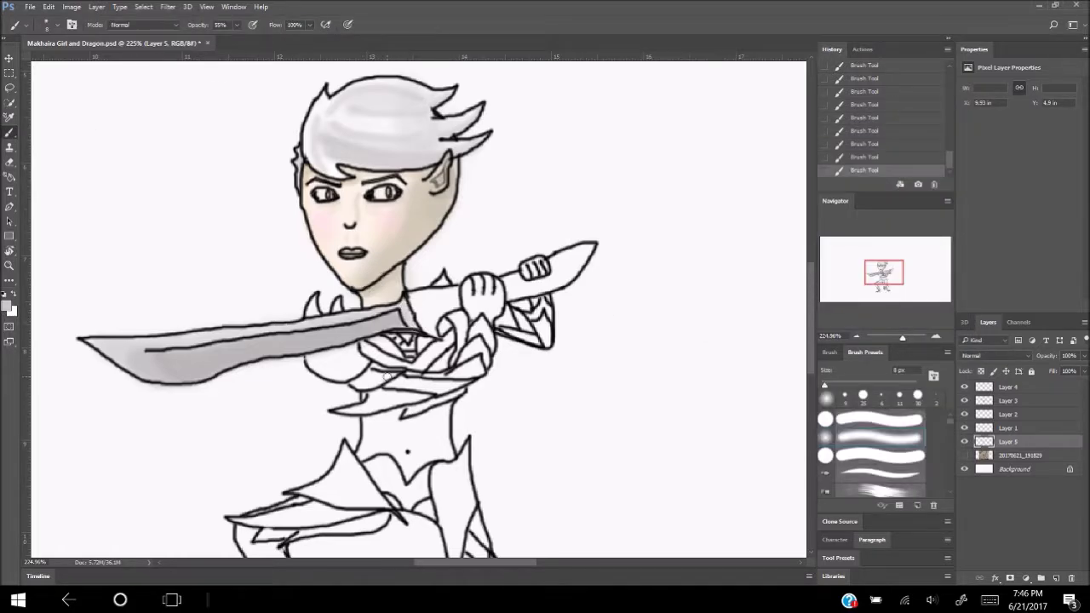
Step: Choose dark grey and paint the sword grip, darkening it toward the tip
scroll(339, 365, down, 3)
scroll(338, 364, up, 4)
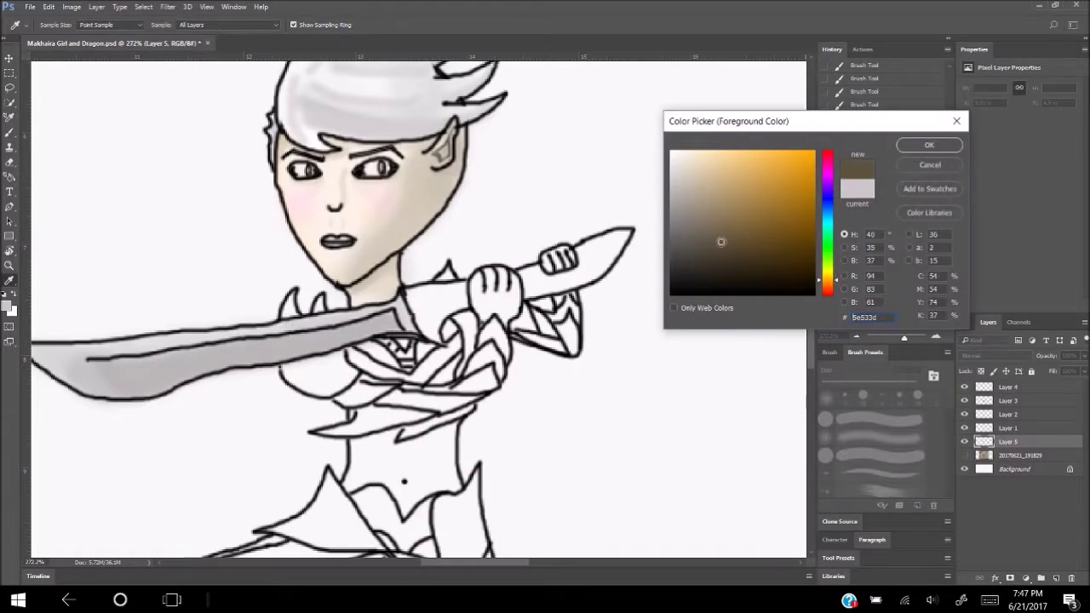
key(Return)
key(b)
drag(413, 309, 426, 332)
mouse_move(403, 288)
mouse_down()
mouse_move(464, 289)
mouse_move(430, 337)
mouse_move(443, 328)
mouse_move(431, 306)
mouse_up()
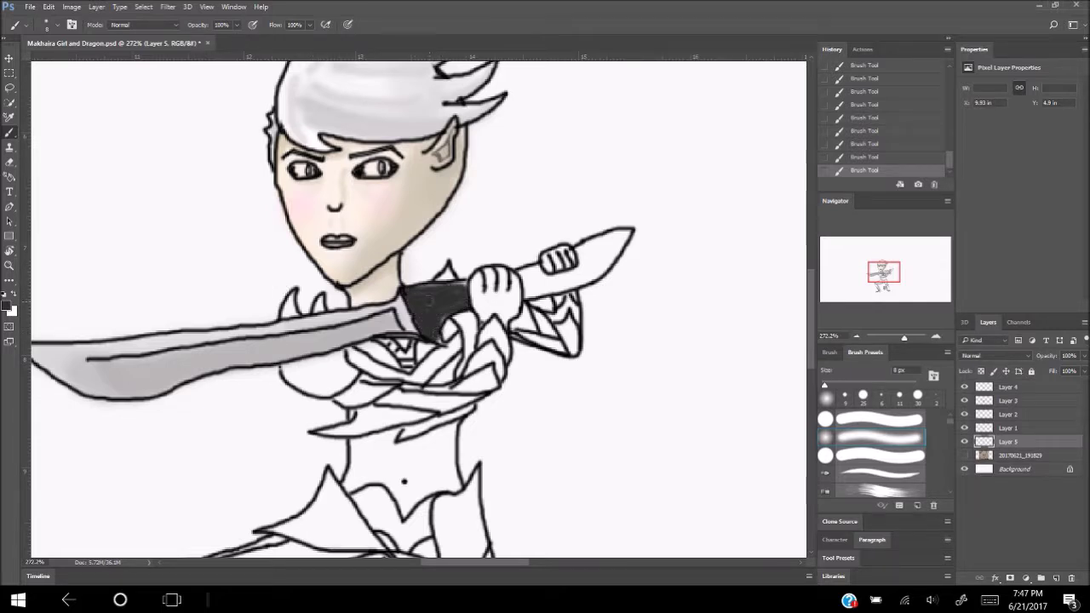
mouse_move(539, 292)
mouse_down()
mouse_move(629, 232)
mouse_move(524, 294)
mouse_move(618, 245)
mouse_up()
Step: Fill the remaining light area of the grip beside the hand dark grey
scroll(418, 342, up, 5)
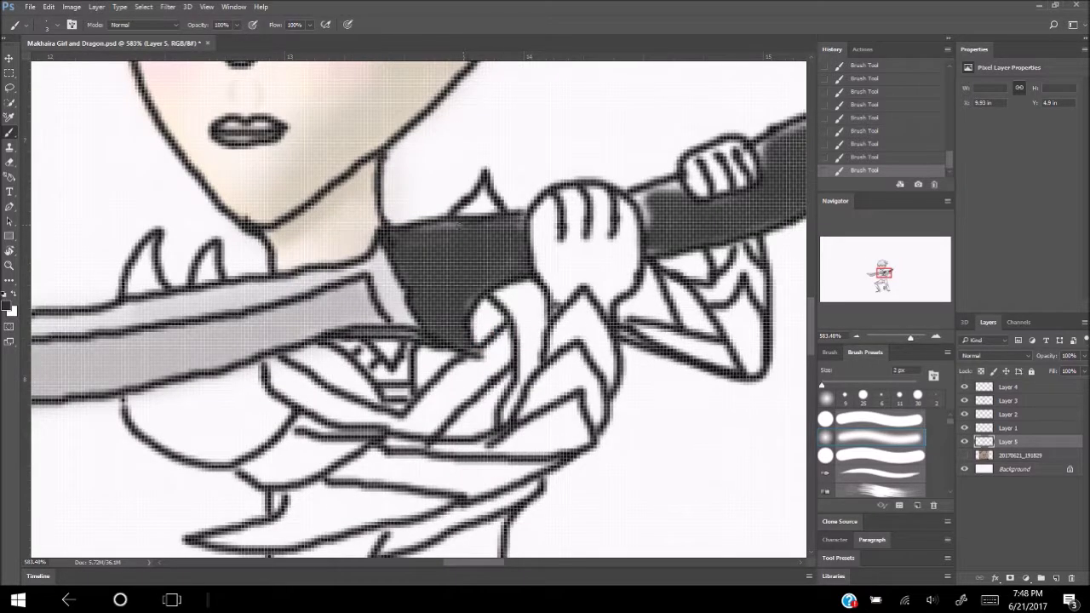
drag(636, 198, 651, 246)
scroll(418, 306, right, 5)
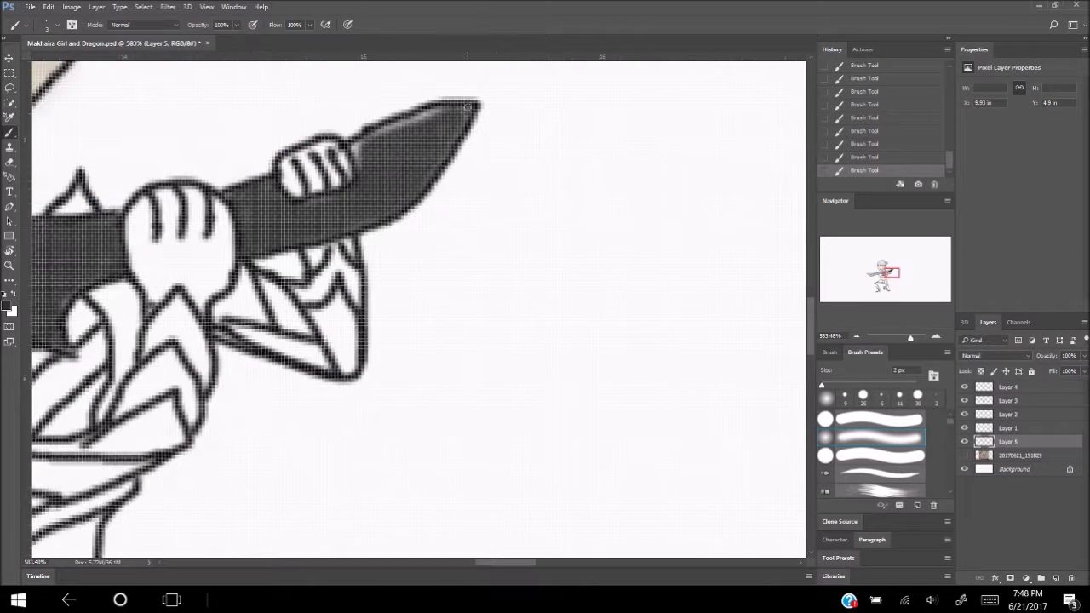
scroll(430, 362, down, 5)
scroll(430, 362, down, 3)
scroll(430, 364, up, 2)
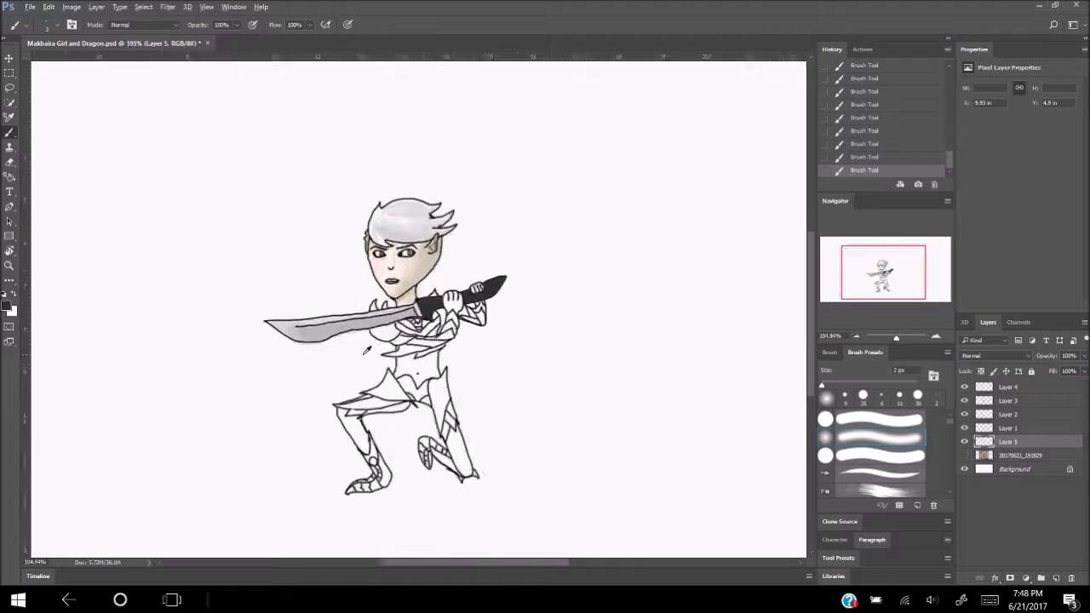
scroll(430, 364, up, 3)
click(8, 303)
Step: Choose a light peach skin colour and paint it onto the bare belly
click(696, 139)
click(932, 138)
key(bracketright)
key(bracketright)
key(bracketright)
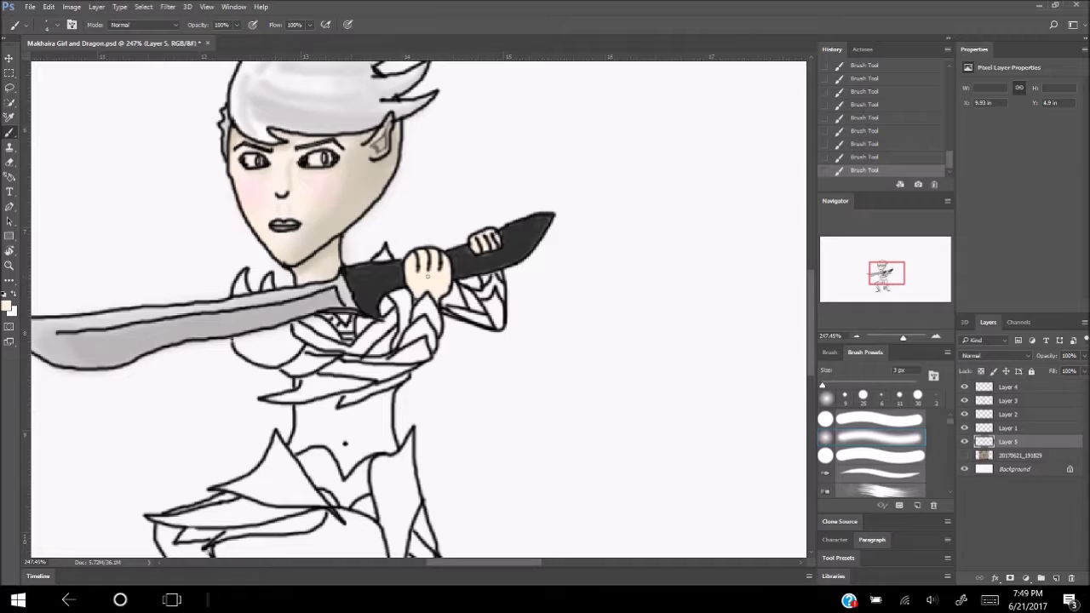
scroll(446, 279, down, 4)
scroll(409, 358, up, 4)
scroll(405, 364, up, 1)
key(bracketright)
key(bracketright)
key(bracketright)
drag(366, 383, 405, 364)
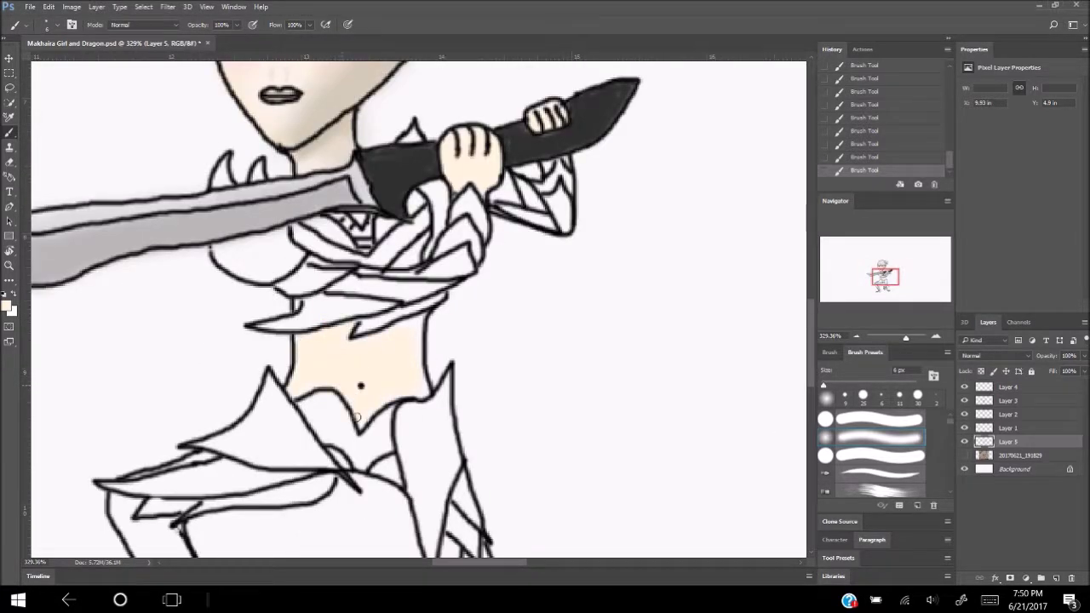
Step: Enlarge the brush to about 10 px for broader skin strokes
scroll(298, 301, down, 3)
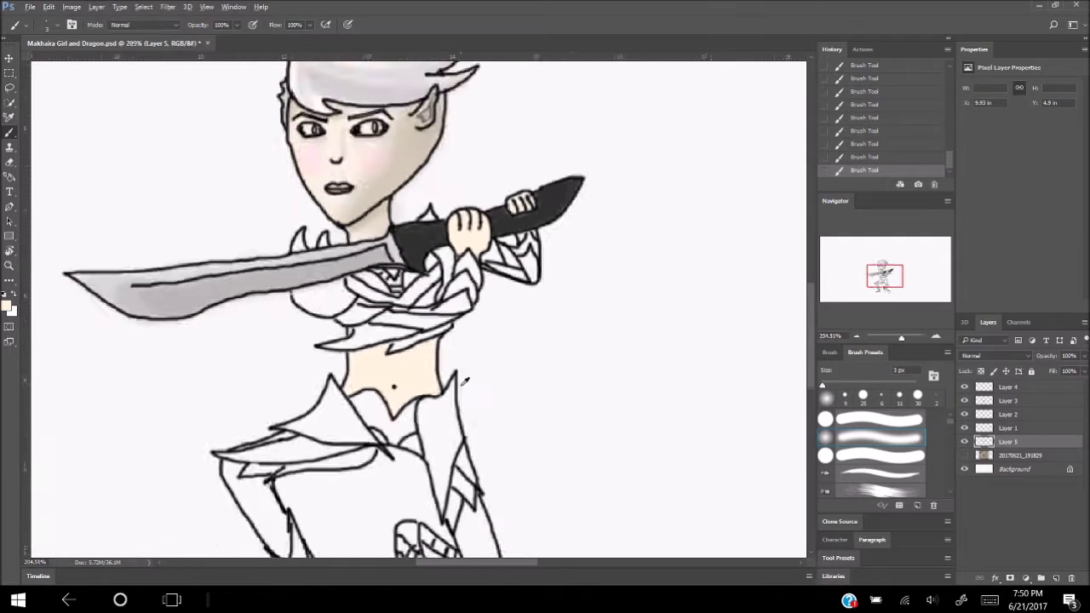
scroll(298, 301, down, 1)
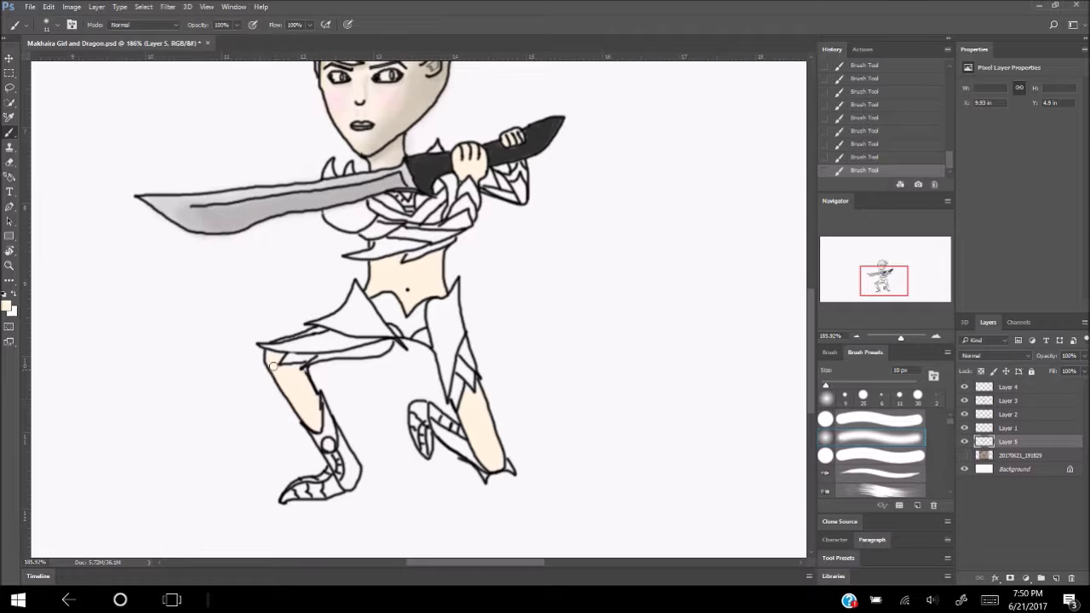
scroll(495, 448, down, 4)
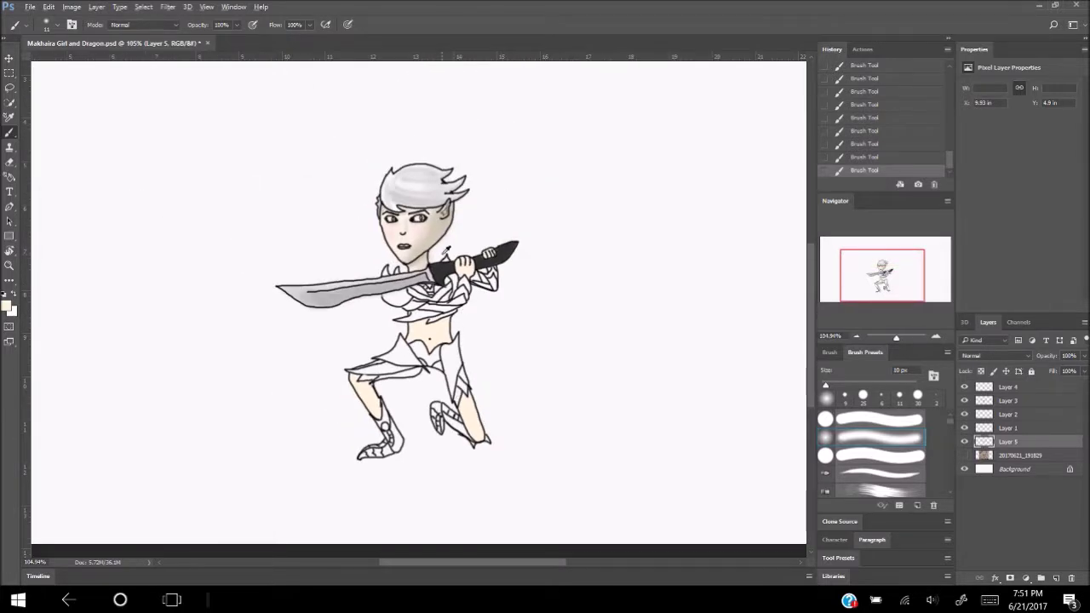
scroll(446, 251, up, 8)
drag(474, 221, 511, 223)
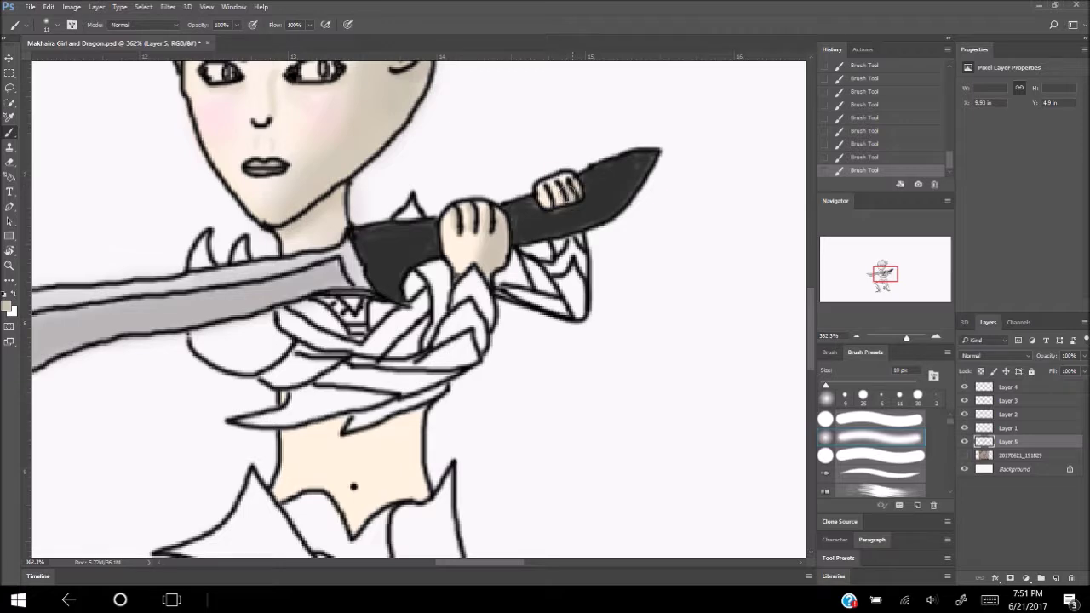
scroll(561, 195, down, 2)
mouse_move(409, 394)
mouse_down()
mouse_move(424, 395)
mouse_move(395, 427)
mouse_up()
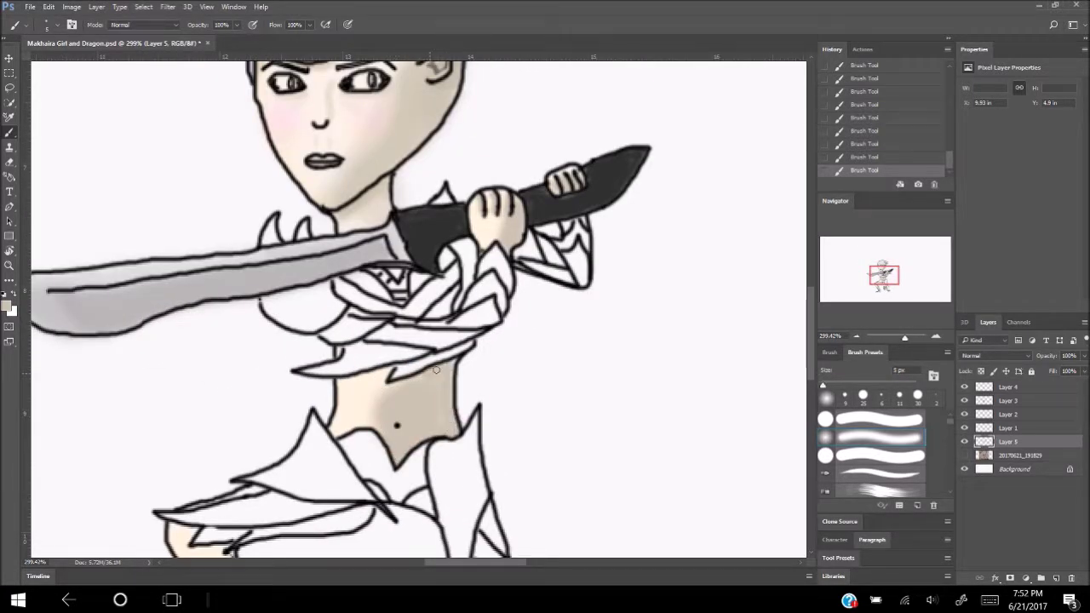
scroll(437, 407, down, 3)
scroll(437, 407, up, 2)
Step: Paint skin colour on the left thigh and a darker beige on the right thigh
drag(383, 401, 388, 464)
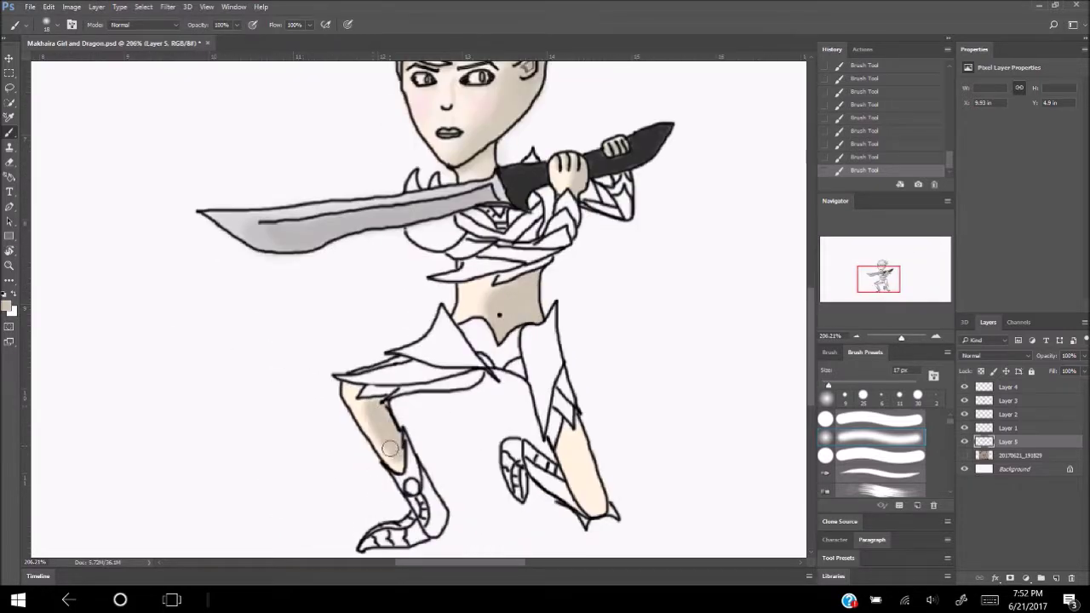
mouse_move(574, 435)
mouse_down()
mouse_move(600, 511)
mouse_move(581, 443)
mouse_up()
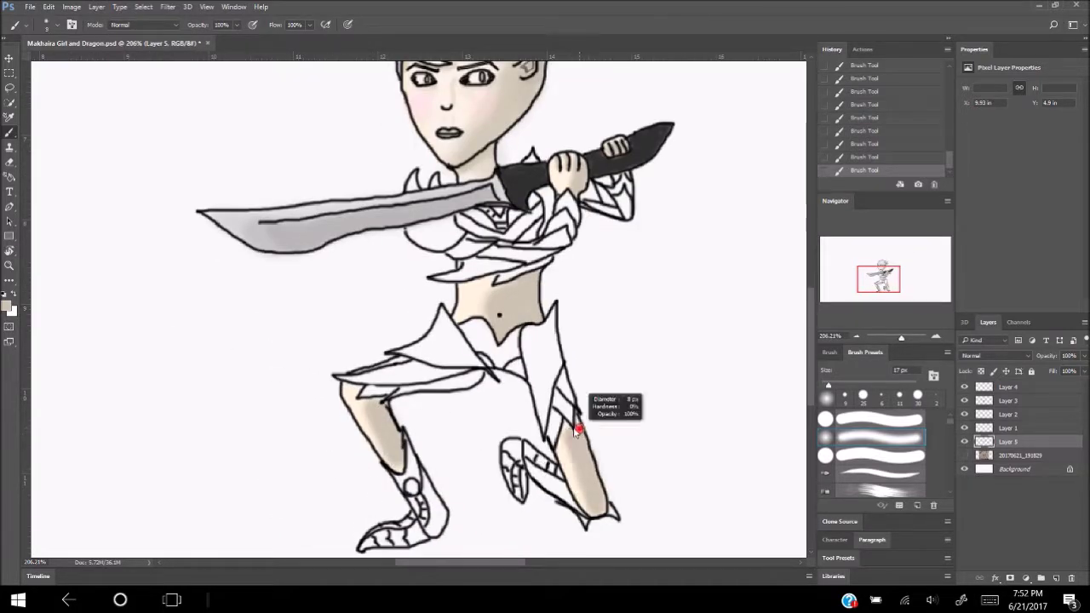
scroll(582, 443, down, 3)
scroll(381, 371, up, 3)
Step: Shrink the brush to 4 px at full opacity and pick a new skin colour
key(4)
scroll(381, 370, up, 1)
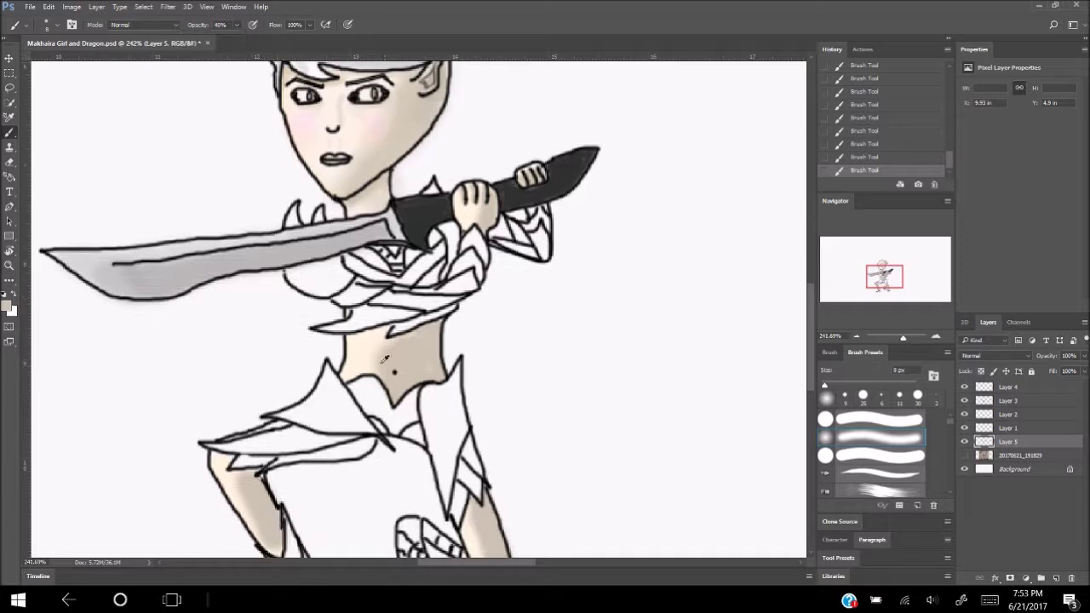
scroll(502, 453, down, 3)
key(bracketleft)
key(bracketleft)
key(bracketleft)
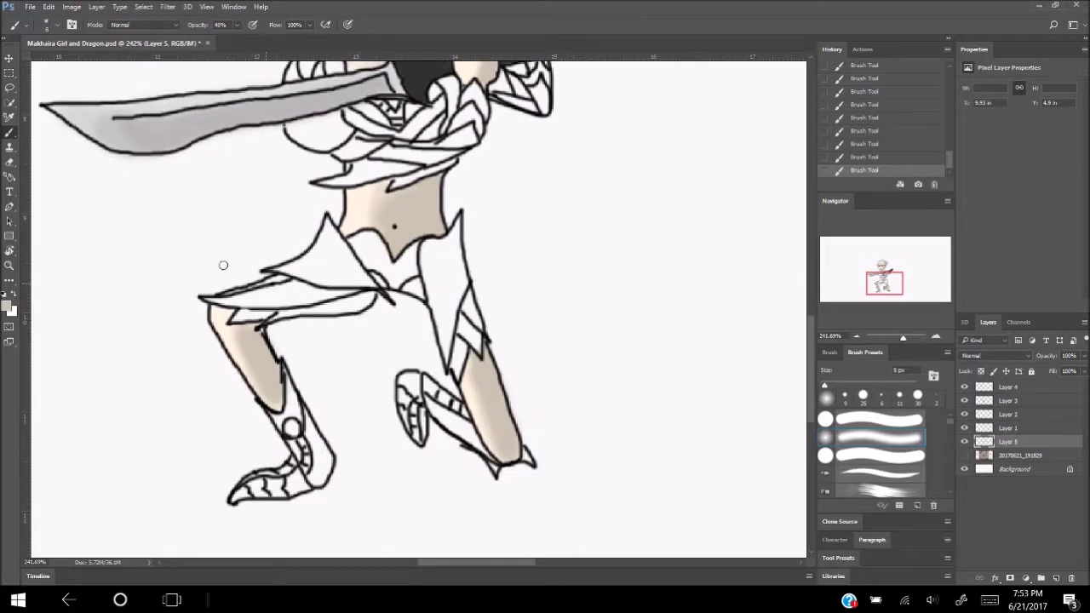
key(0)
click(7, 305)
click(944, 112)
key(bracketleft)
key(bracketleft)
key(bracketleft)
Step: Pick another skin paint colour in the Color Picker and review the legs
scroll(334, 278, up, 2)
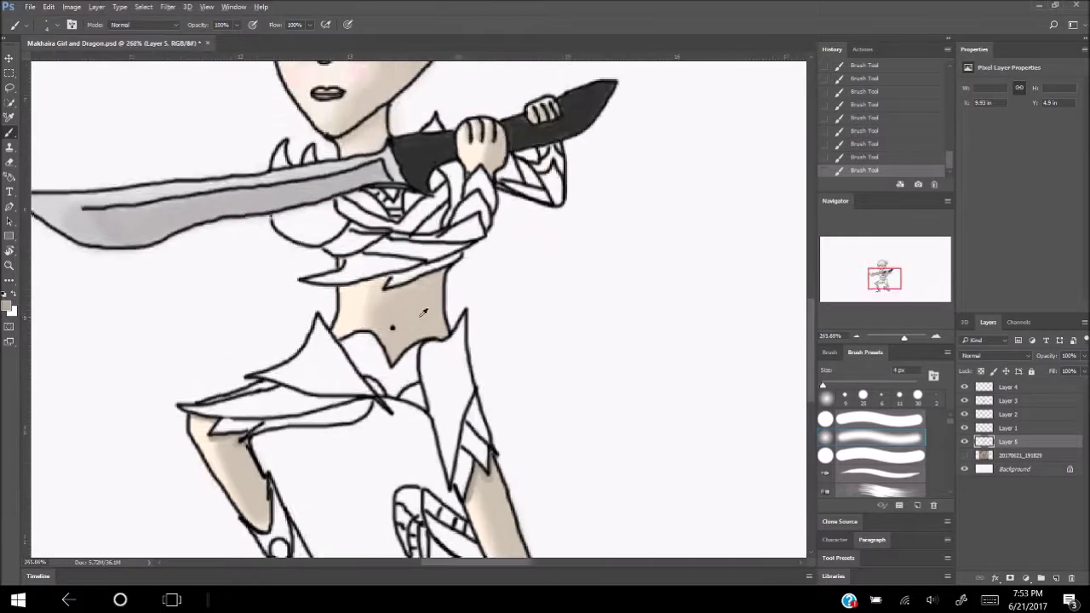
scroll(447, 260, up, 3)
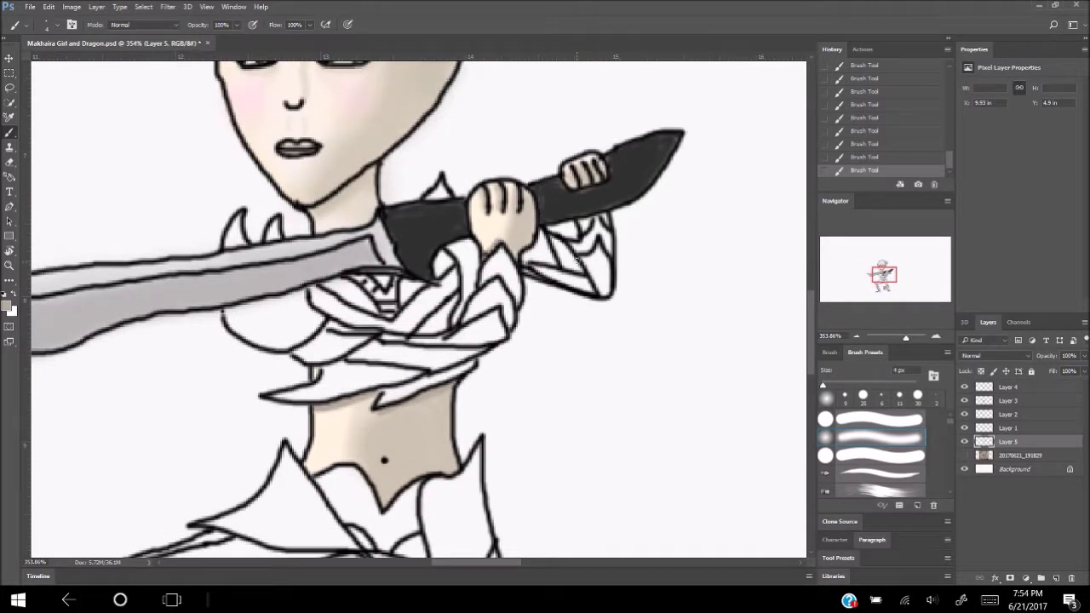
scroll(475, 358, down, 3)
scroll(475, 357, up, 3)
click(7, 305)
click(945, 112)
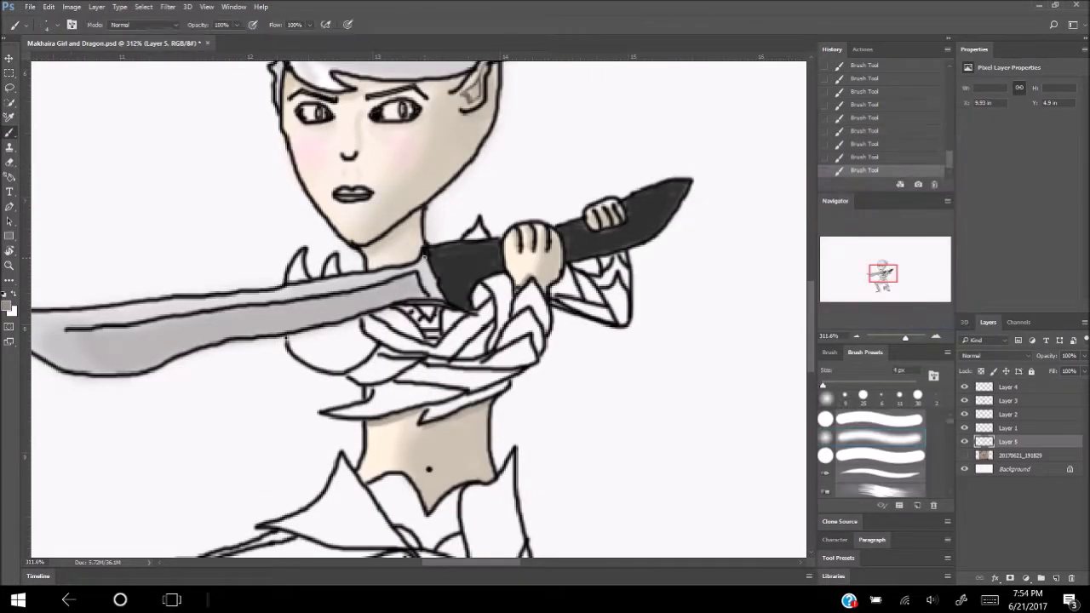
scroll(423, 256, down, 3)
scroll(294, 308, up, 2)
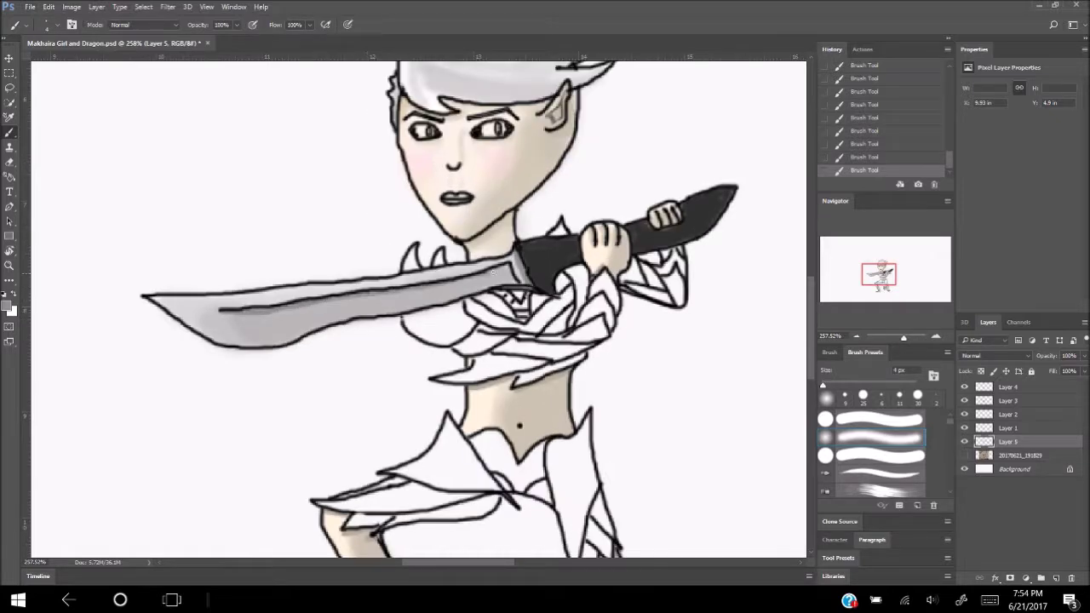
scroll(492, 271, down, 2)
scroll(492, 271, down, 2)
scroll(545, 239, up, 2)
scroll(564, 223, up, 2)
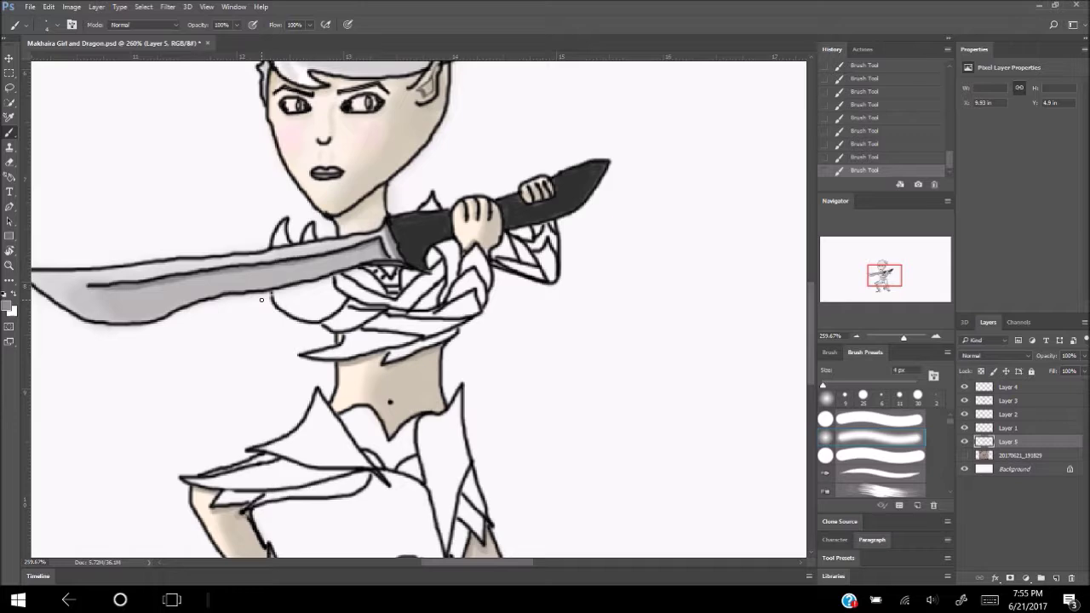
Step: Save the drawing, then pick a grey and shade the chest area
key(ctrl+s)
click(8, 305)
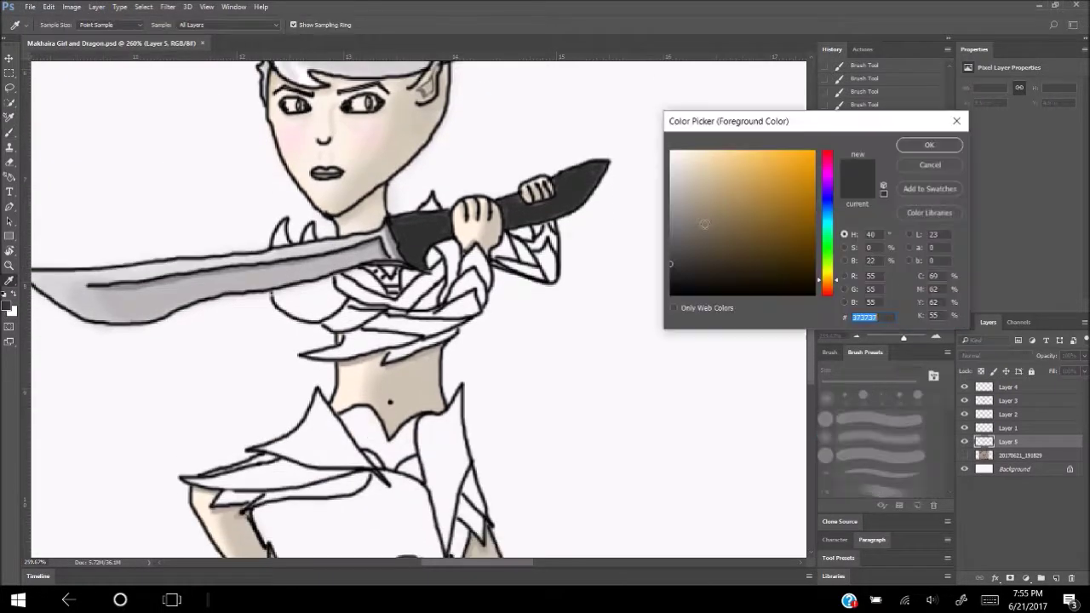
click(930, 145)
mouse_move(323, 299)
mouse_down()
mouse_move(308, 317)
mouse_move(331, 289)
mouse_move(298, 290)
mouse_move(317, 315)
mouse_move(325, 286)
mouse_move(306, 313)
mouse_up()
scroll(296, 246, up, 3)
Step: Darken the shoulder spikes, chest armour and armour below the chest in grey
drag(275, 247, 289, 206)
drag(341, 238, 339, 211)
mouse_move(382, 308)
mouse_down()
mouse_move(410, 354)
mouse_move(473, 379)
mouse_move(392, 418)
mouse_up()
drag(379, 375, 460, 408)
mouse_move(387, 401)
mouse_down()
mouse_move(414, 376)
mouse_move(490, 370)
mouse_up()
scroll(490, 370, down, 5)
scroll(528, 375, up, 4)
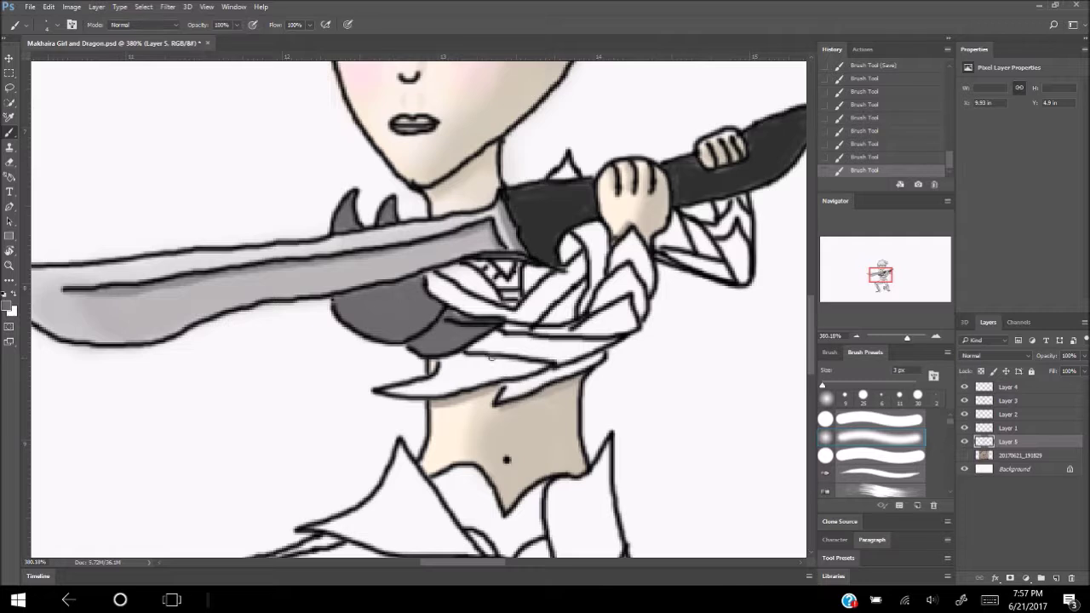
Step: Paint the straps below the chest and the shoulder strap dark grey, using 11 px and 8 px brushes
mouse_move(519, 328)
mouse_down()
mouse_move(583, 334)
mouse_move(635, 302)
mouse_up()
mouse_move(588, 332)
mouse_down()
mouse_move(631, 314)
mouse_move(609, 323)
mouse_up()
key(bracketright)
key(bracketright)
key(bracketright)
mouse_move(460, 357)
mouse_down()
mouse_move(605, 350)
mouse_move(511, 392)
mouse_up()
mouse_move(597, 366)
mouse_down()
mouse_move(457, 371)
mouse_move(503, 375)
mouse_move(420, 387)
mouse_up()
key(bracketleft)
key(bracketleft)
key(bracketleft)
key(bracketright)
key(bracketright)
key(bracketright)
mouse_move(597, 311)
mouse_down()
mouse_move(630, 252)
mouse_move(597, 315)
mouse_up()
mouse_move(621, 239)
mouse_down()
mouse_move(647, 290)
mouse_move(648, 320)
mouse_up()
Step: With a new grey and a 4 px brush, shade the chest strap and lower strap flap
click(8, 307)
click(932, 146)
key(bracketleft)
key(bracketleft)
key(bracketleft)
mouse_move(379, 285)
mouse_down()
mouse_move(401, 345)
mouse_move(596, 350)
mouse_up()
mouse_move(409, 366)
mouse_down()
mouse_move(537, 392)
mouse_move(619, 328)
mouse_up()
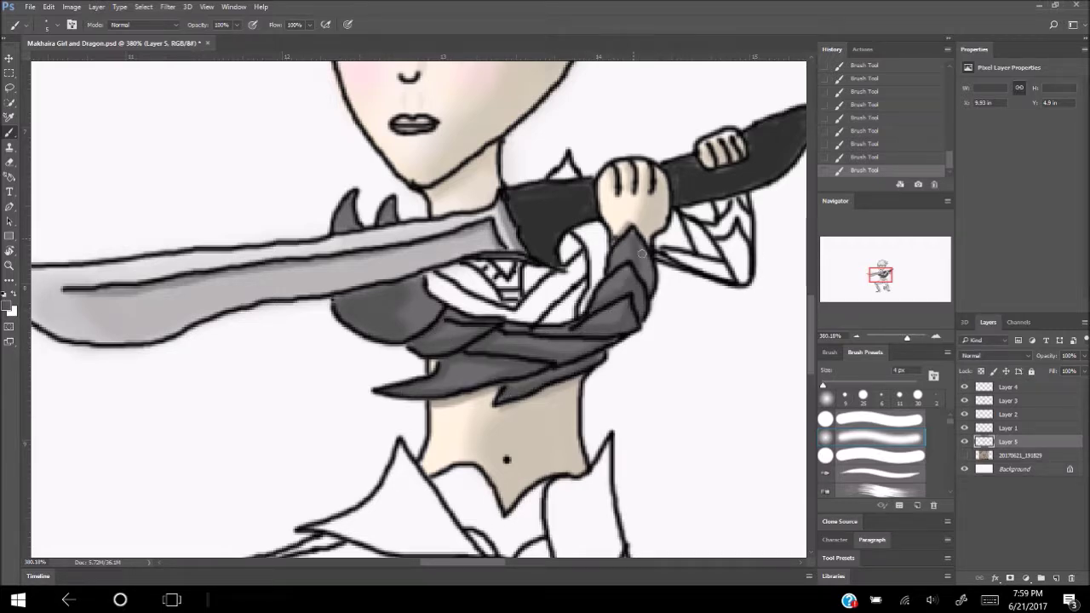
scroll(553, 366, down, 5)
scroll(580, 388, up, 5)
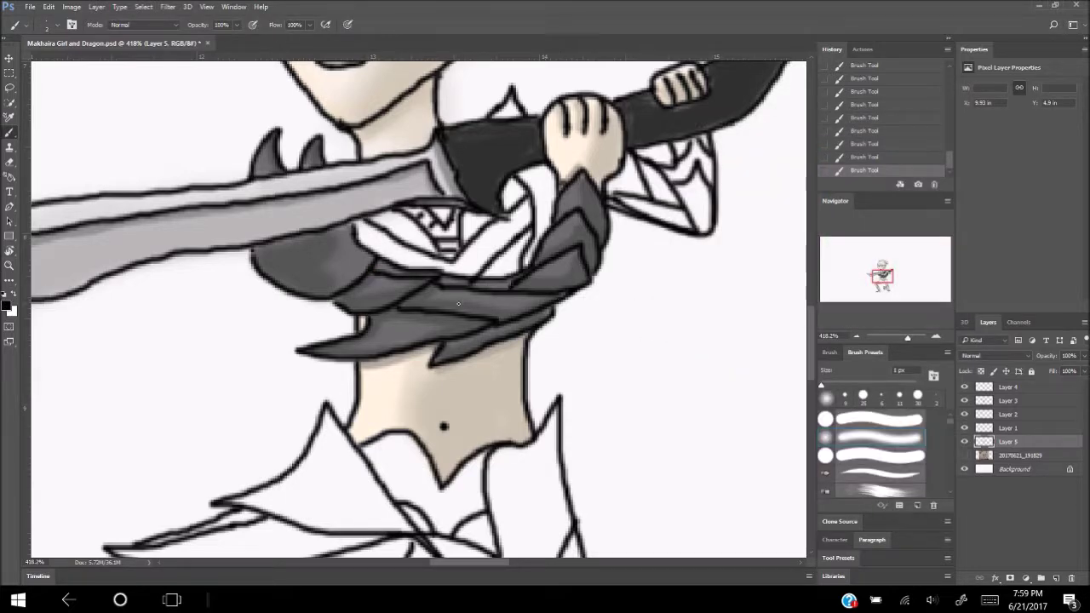
scroll(459, 303, down, 5)
scroll(436, 292, up, 3)
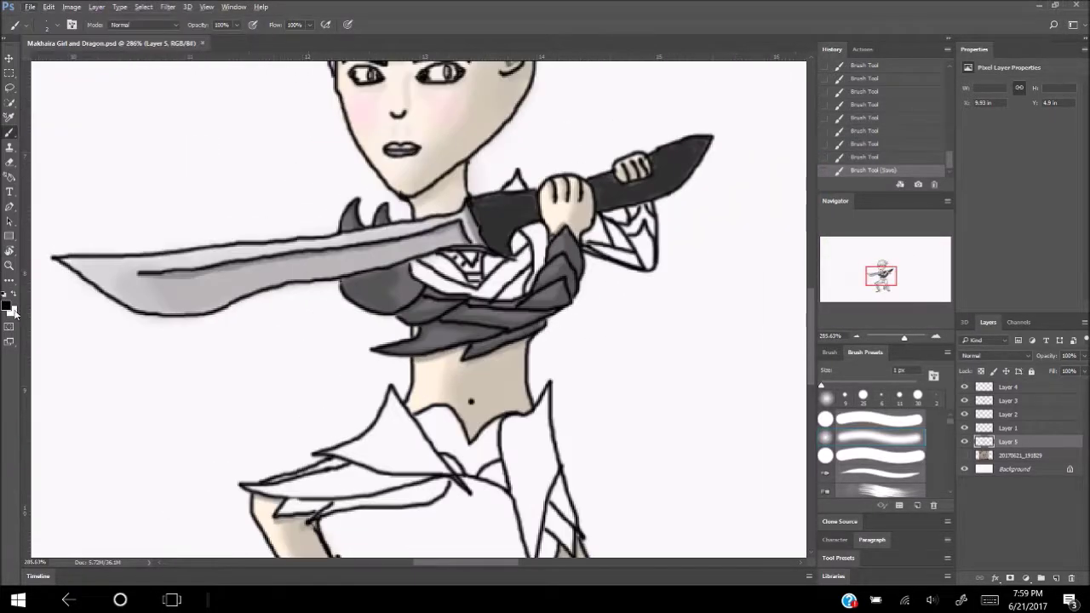
mouse_move(515, 289)
mouse_down()
mouse_move(521, 238)
mouse_move(545, 230)
mouse_up()
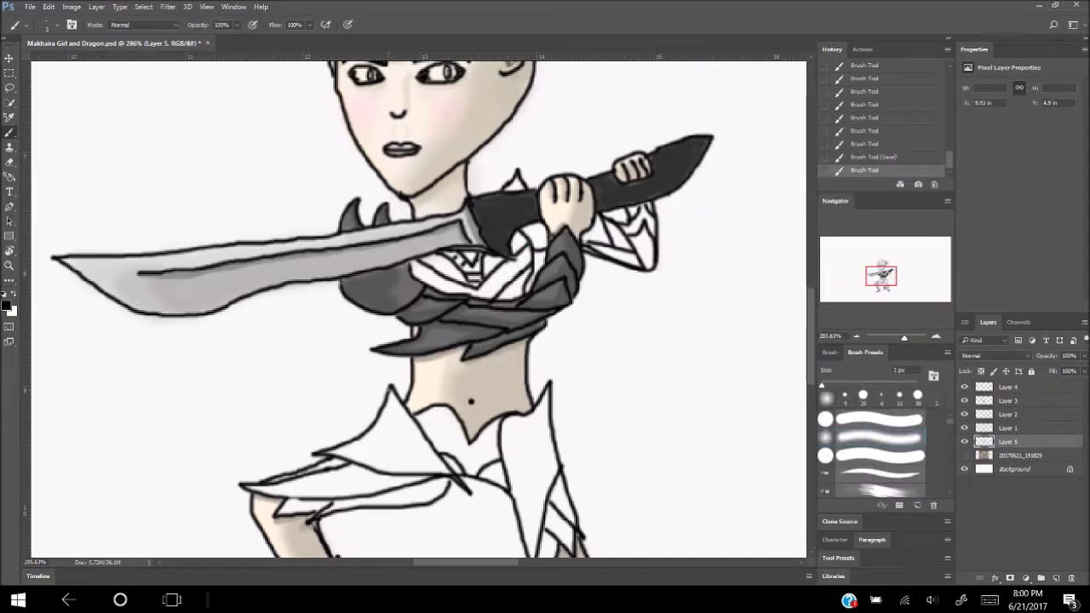
click(7, 305)
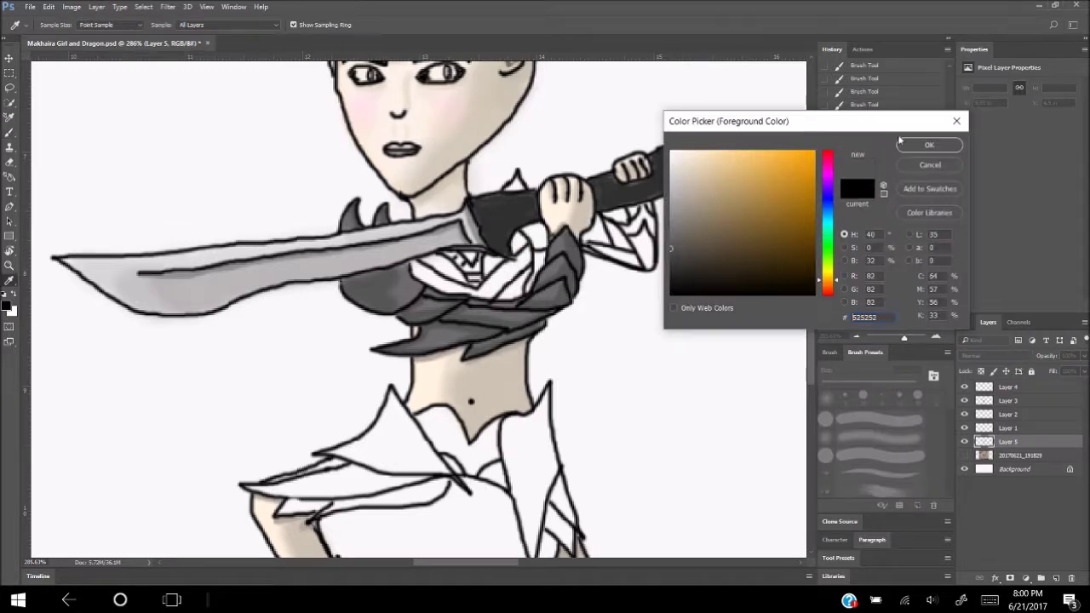
Step: Brush grey over the chest armour, then paint the sleeve beside the hands at 78% opacity
click(908, 139)
drag(469, 256, 511, 294)
mouse_move(418, 264)
mouse_down()
mouse_move(503, 294)
mouse_move(562, 255)
mouse_move(477, 296)
mouse_up()
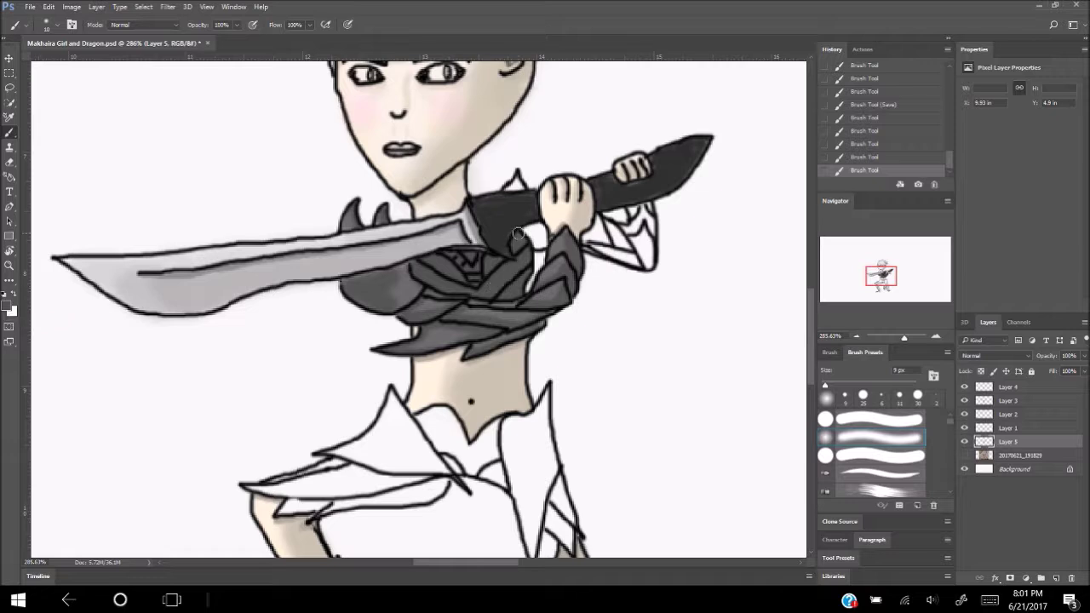
key(bracketleft)
key(bracketleft)
key(bracketleft)
key(7)
key(8)
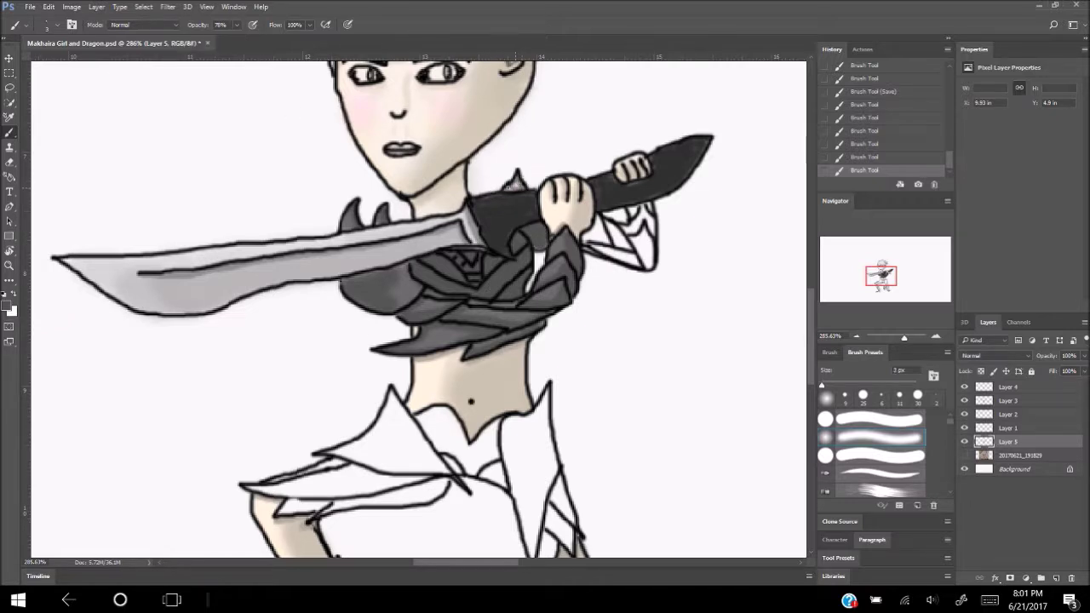
key(bracketright)
key(bracketright)
key(bracketright)
drag(592, 238, 635, 224)
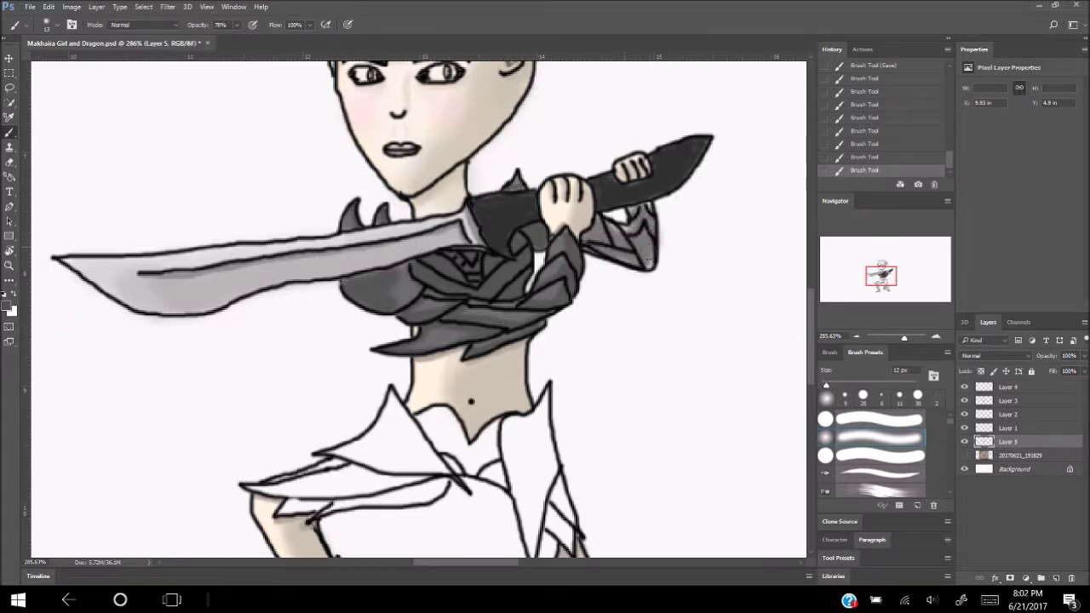
Step: At full opacity, add dark grey to the chest armour with 7 px and 3 px brushes
scroll(650, 253, down, 5)
scroll(482, 265, up, 6)
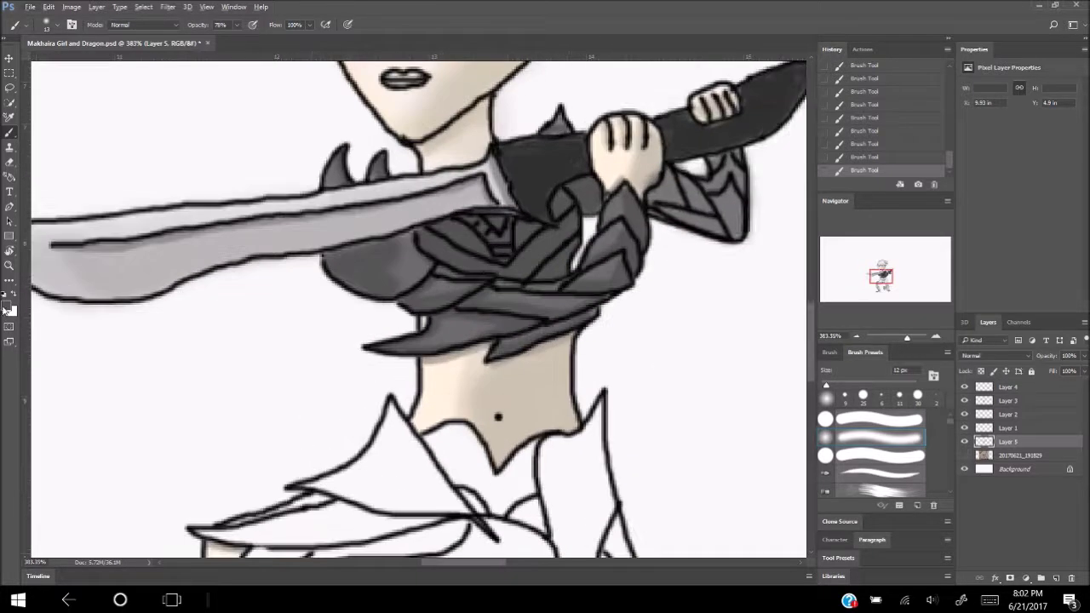
key(0)
key(bracketleft)
key(bracketleft)
key(bracketleft)
mouse_move(520, 264)
mouse_down()
mouse_move(548, 232)
mouse_move(523, 245)
mouse_up()
key(bracketleft)
key(bracketleft)
key(bracketleft)
drag(452, 230, 503, 247)
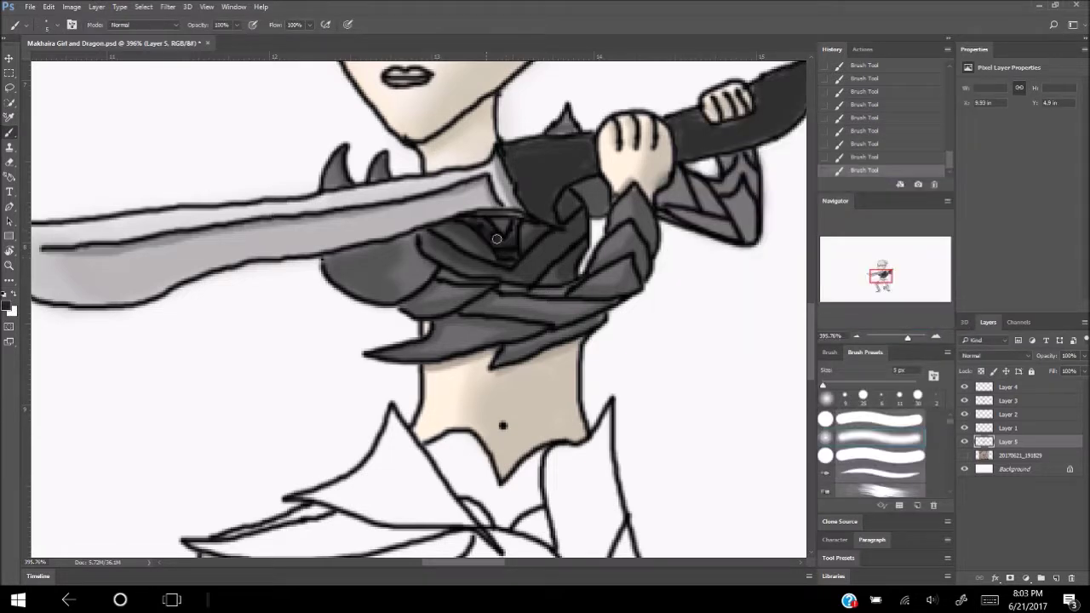
Step: Sample a new grey foreground colour and set the brush to 8 px
click(9, 307)
key(Return)
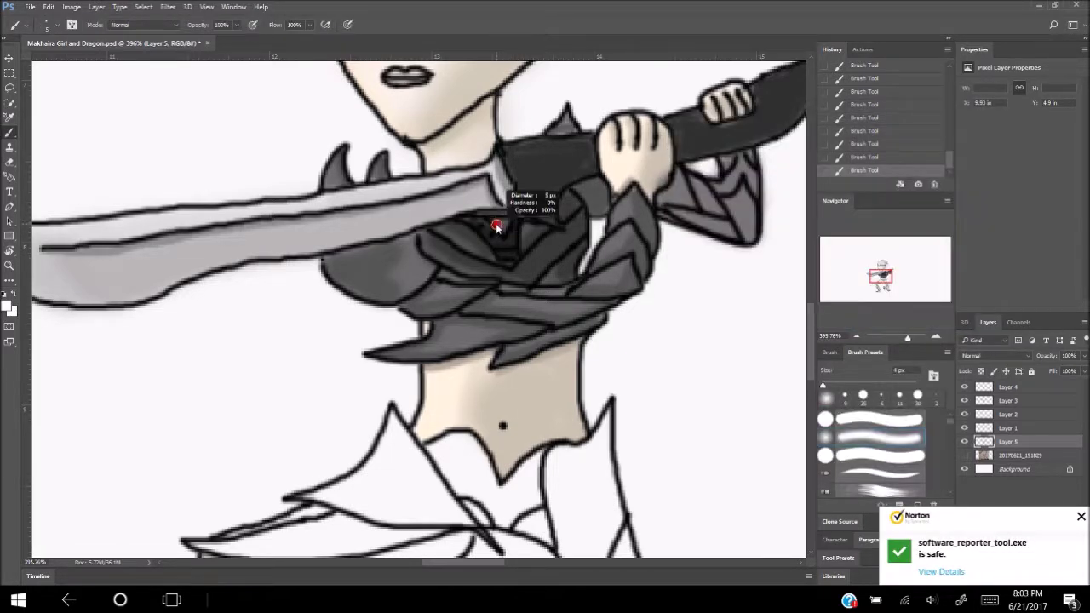
scroll(528, 311, down, 5)
scroll(530, 312, up, 5)
key(bracketleft)
key(bracketleft)
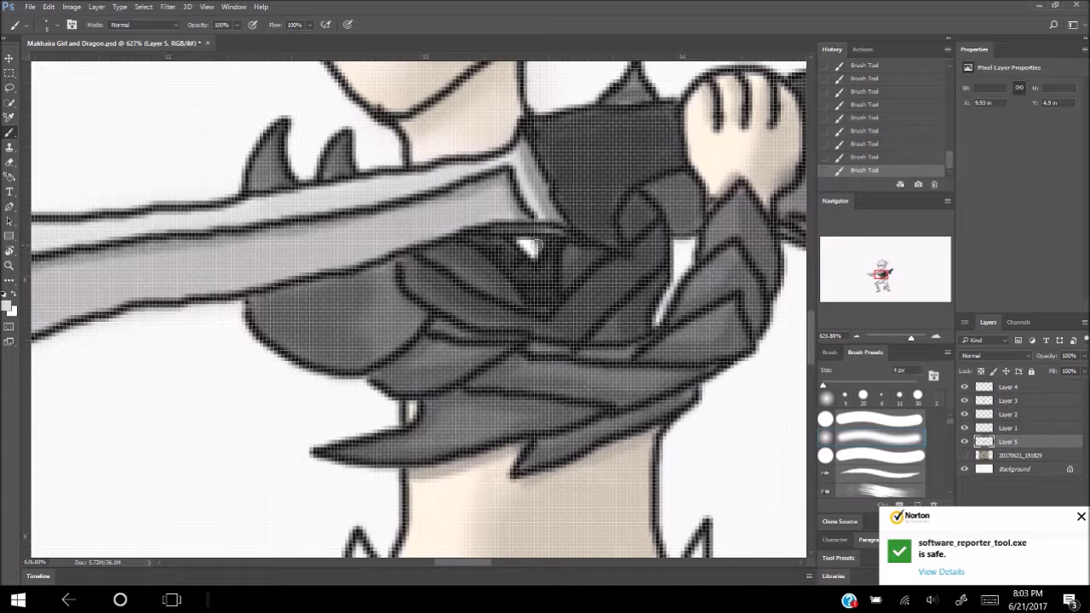
scroll(554, 298, down, 1)
scroll(554, 264, down, 3)
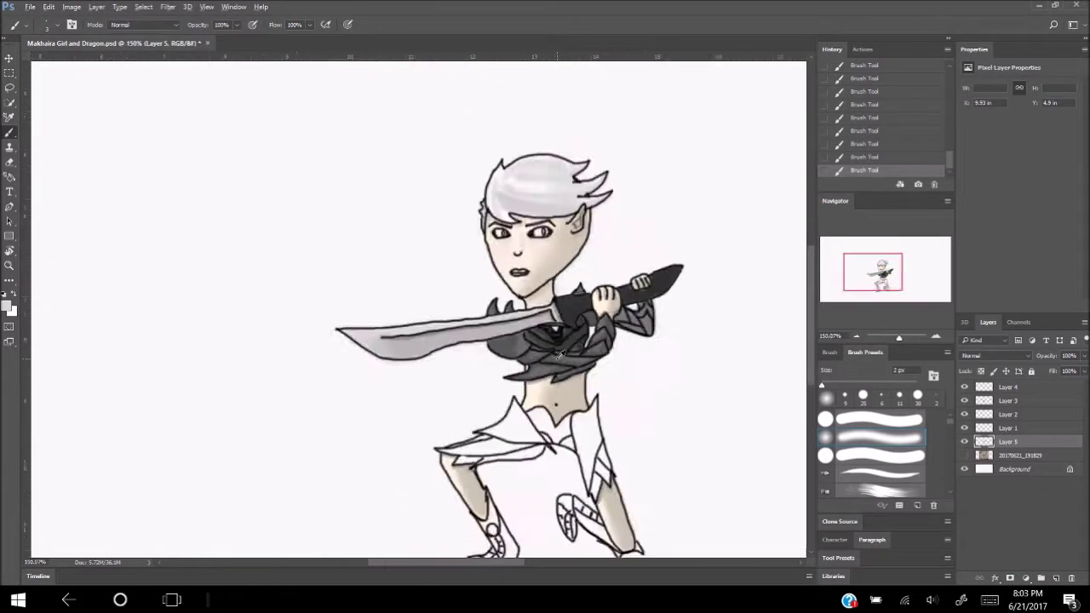
scroll(653, 378, down, 2)
scroll(553, 334, up, 3)
scroll(553, 334, up, 2)
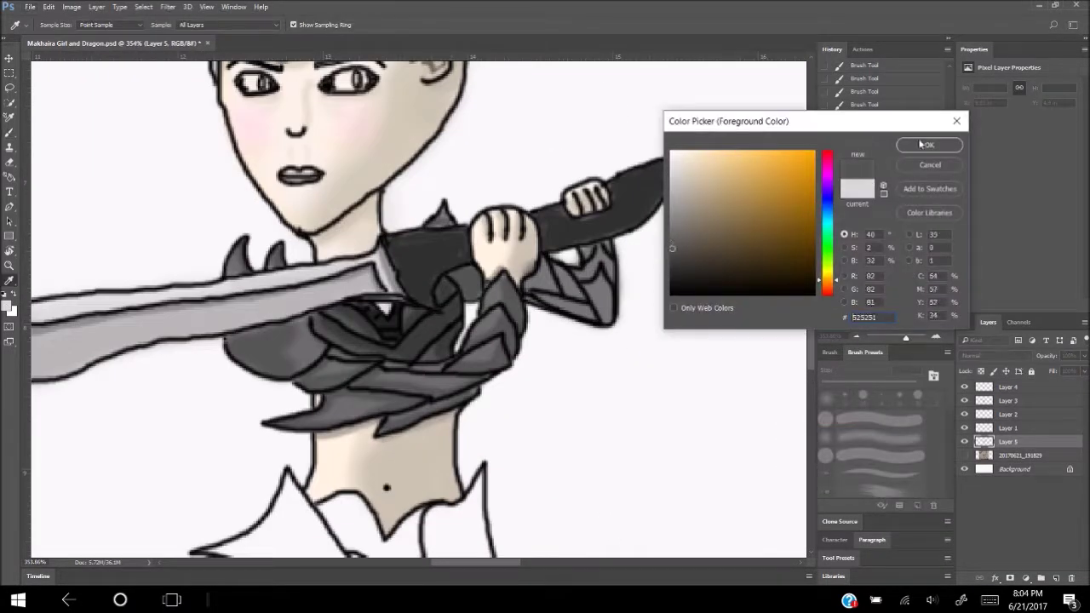
key(Return)
key(bracketright)
key(bracketright)
key(bracketright)
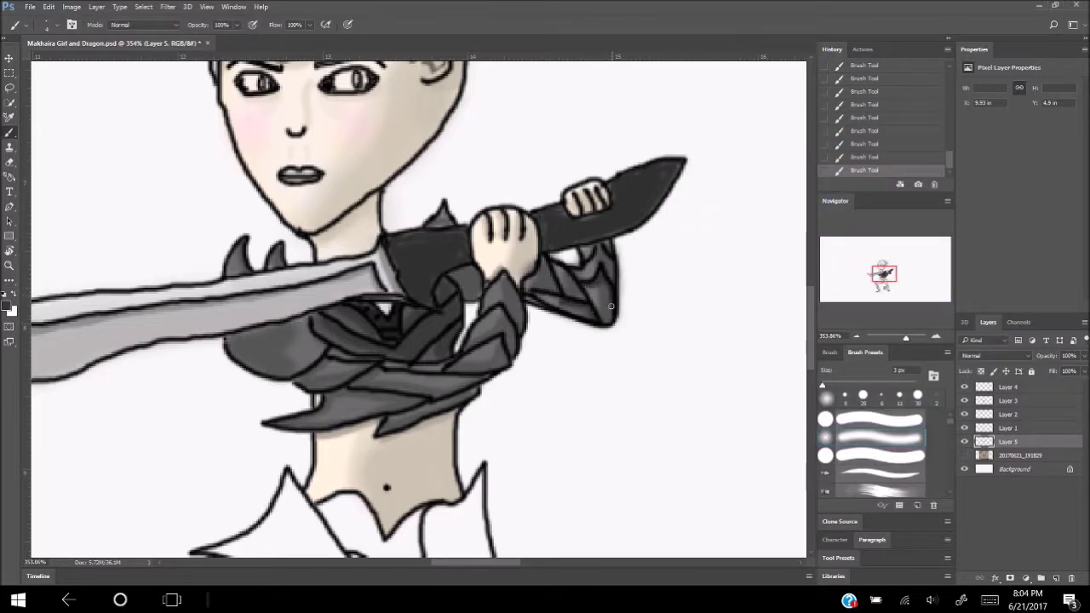
Step: Save the drawing, fit the canvas on screen, and start shading the skirt grey
key(ctrl+0)
key(ctrl+s)
scroll(378, 370, up, 5)
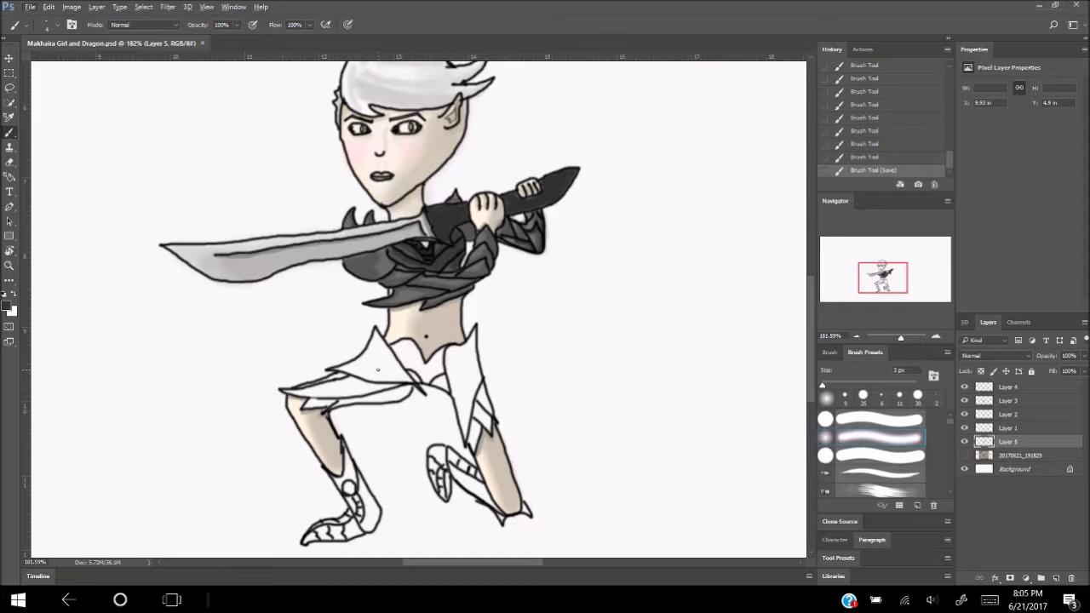
scroll(348, 349, up, 2)
click(7, 307)
click(934, 144)
mouse_move(511, 324)
mouse_down()
mouse_move(519, 397)
mouse_move(539, 345)
mouse_up()
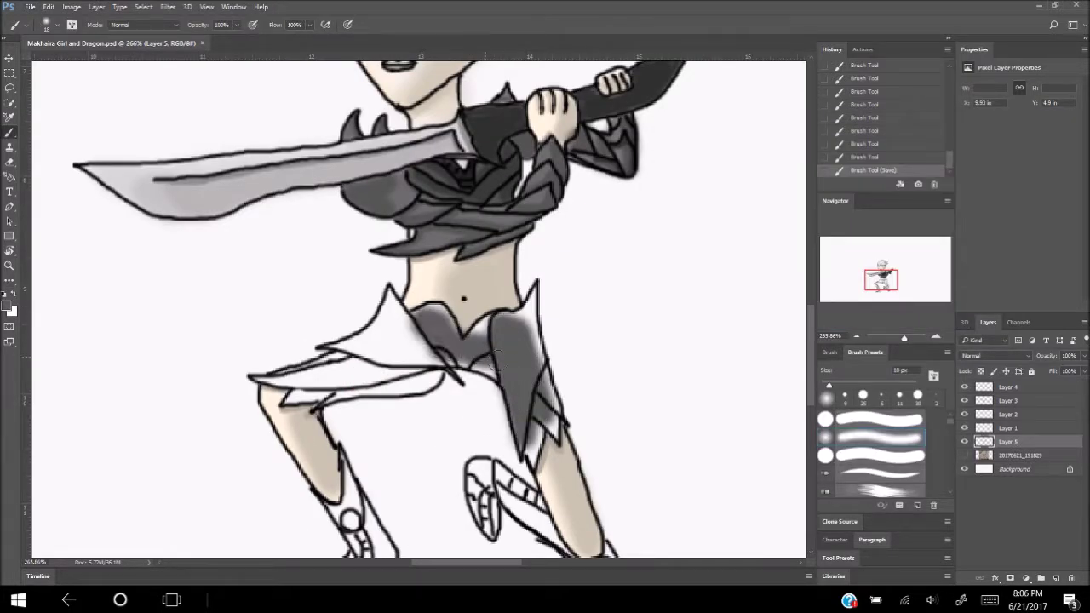
Step: Fill the skirt plates with dark grey using an 8 px and then smaller brush
scroll(545, 345, up, 4)
key(bracketleft)
drag(494, 273, 554, 512)
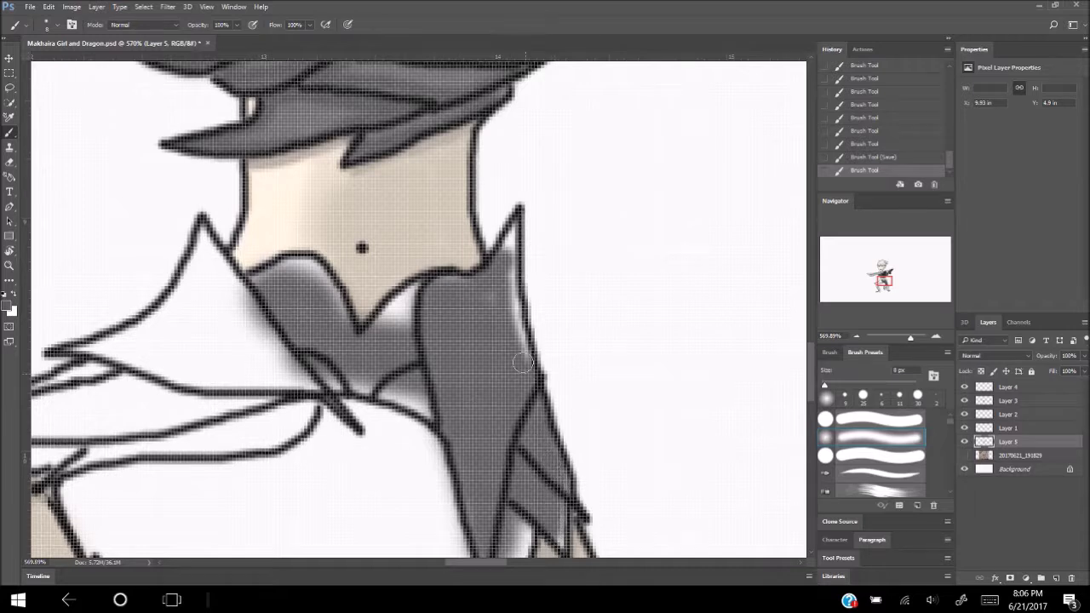
drag(511, 366, 509, 317)
drag(452, 285, 247, 281)
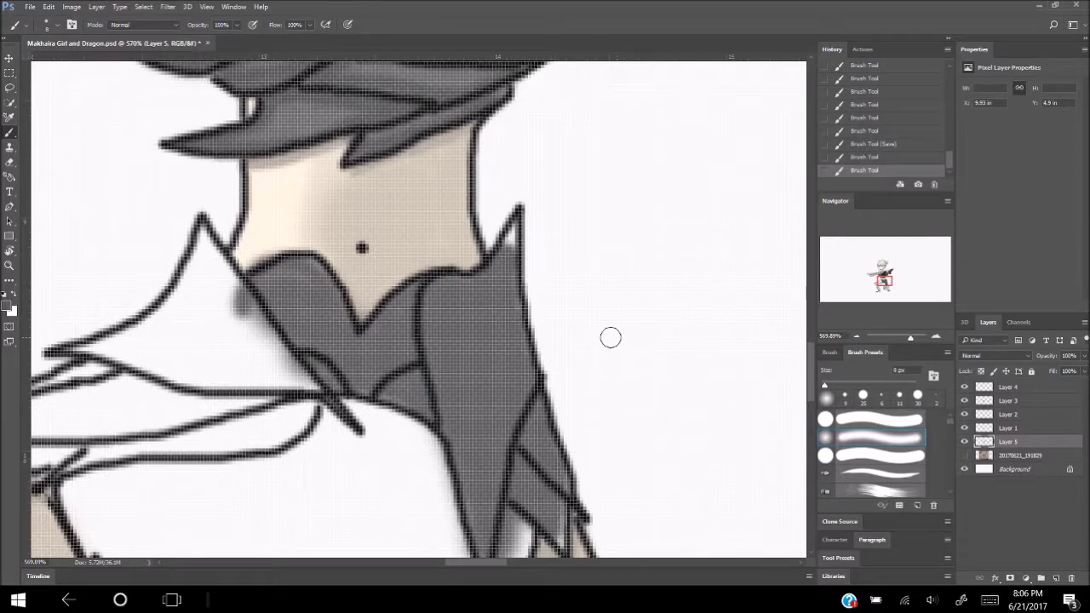
key(bracketleft)
key(bracketleft)
key(bracketleft)
drag(511, 223, 518, 302)
scroll(515, 306, down, 5)
drag(502, 409, 514, 326)
scroll(280, 329, down, 5)
scroll(375, 323, up, 3)
Step: Add soft grey on the skirt's left part and fill the white wedge beside the leg
mouse_move(430, 319)
mouse_down()
mouse_move(380, 323)
mouse_move(435, 358)
mouse_up()
key(bracketleft)
key(bracketleft)
mouse_move(358, 370)
mouse_down()
mouse_move(447, 362)
mouse_move(389, 299)
mouse_move(337, 339)
mouse_move(362, 368)
mouse_up()
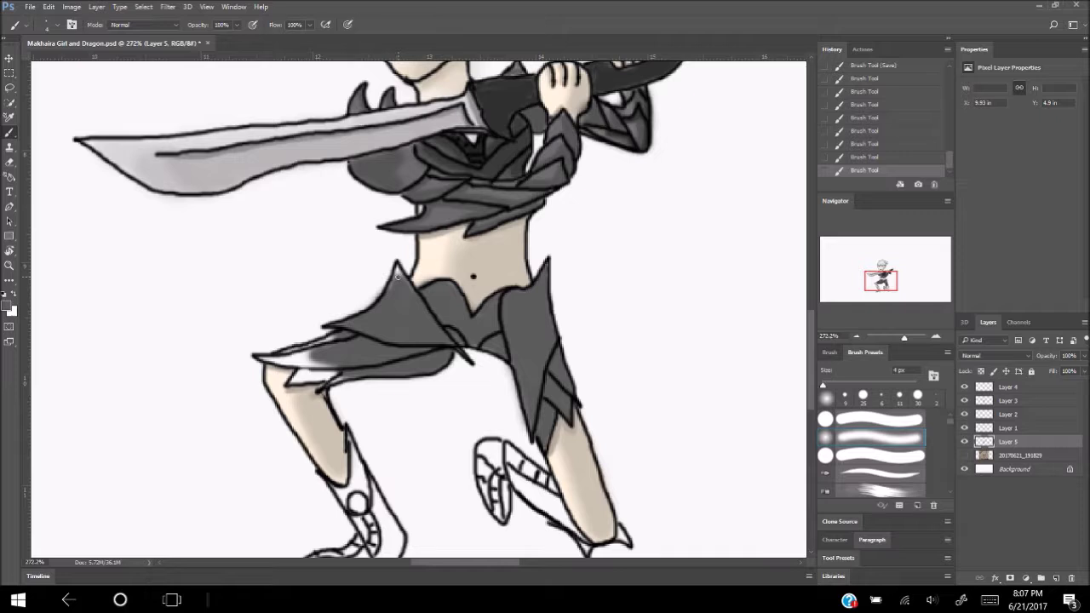
mouse_move(262, 357)
mouse_down()
mouse_move(317, 366)
mouse_move(332, 340)
mouse_up()
key(bracketright)
key(bracketright)
key(bracketright)
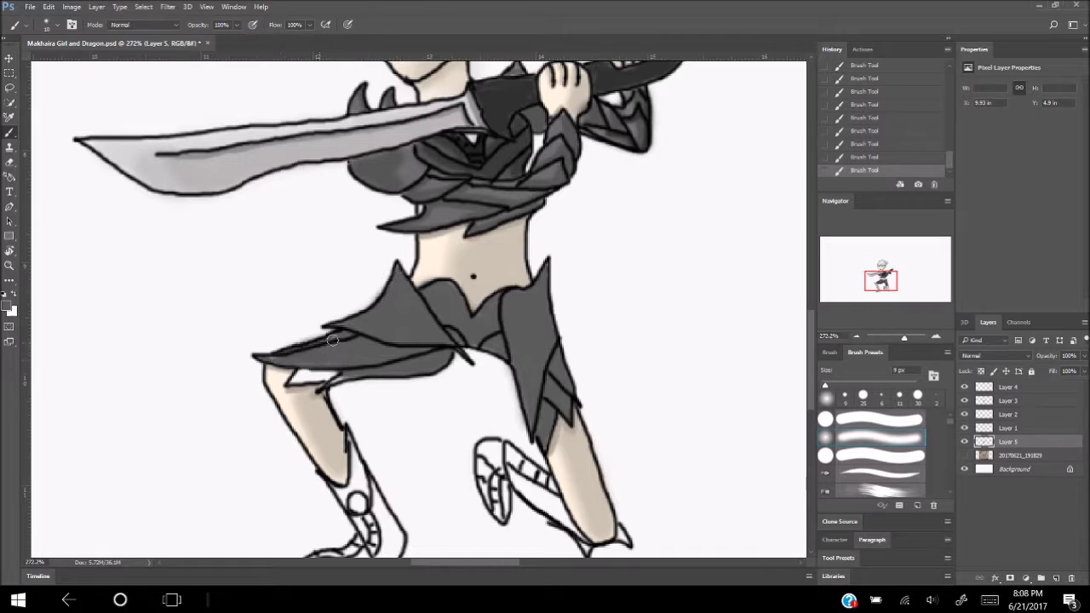
drag(336, 380, 320, 364)
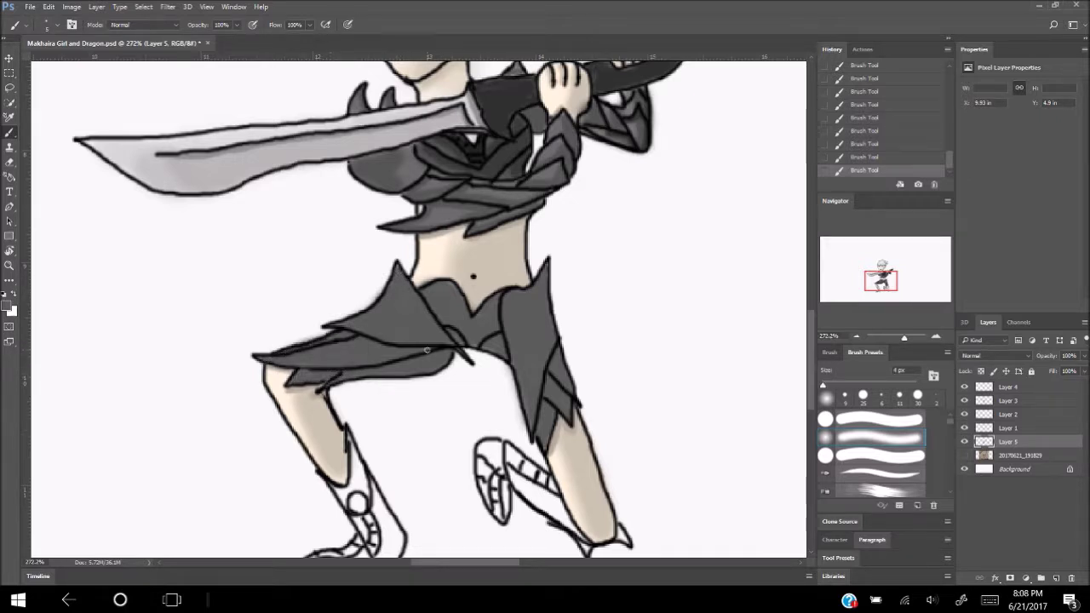
Step: Begin grey shading on the right boot
scroll(453, 283, down, 5)
scroll(453, 341, up, 6)
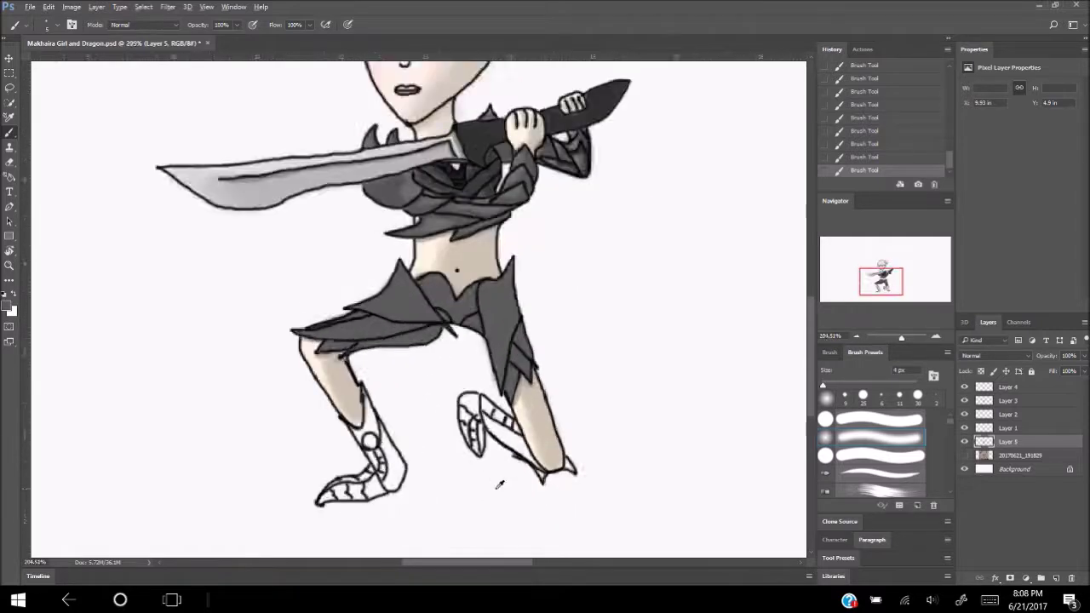
mouse_move(516, 413)
mouse_down()
mouse_move(460, 374)
mouse_move(447, 401)
mouse_move(532, 432)
mouse_up()
key(bracketleft)
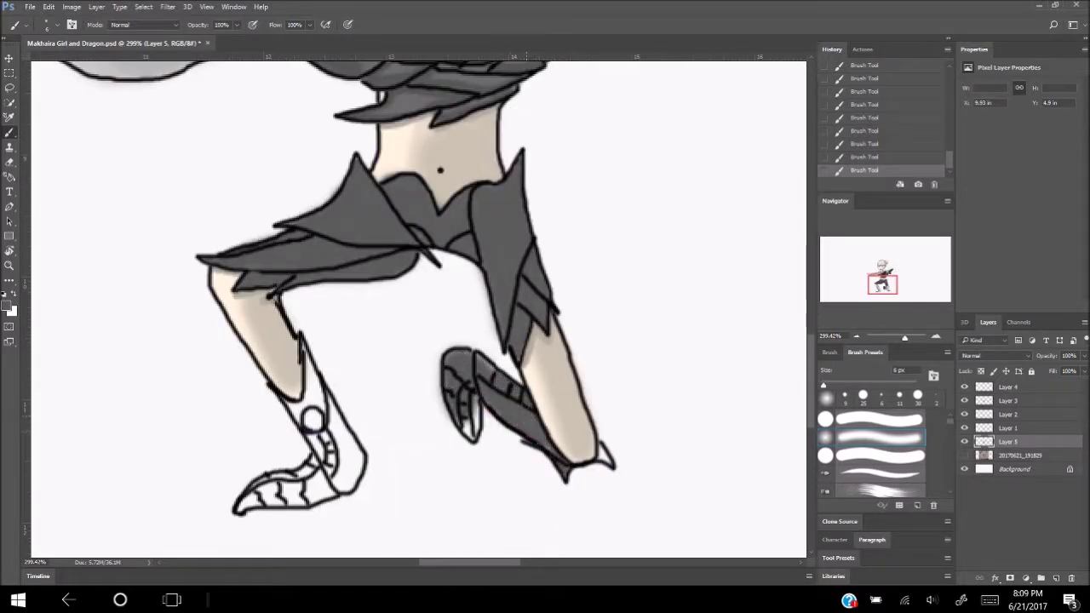
Step: Cover the boot-front highlight and shade the left boot and claw-foot toes grey
key(bracketright)
drag(465, 403, 471, 432)
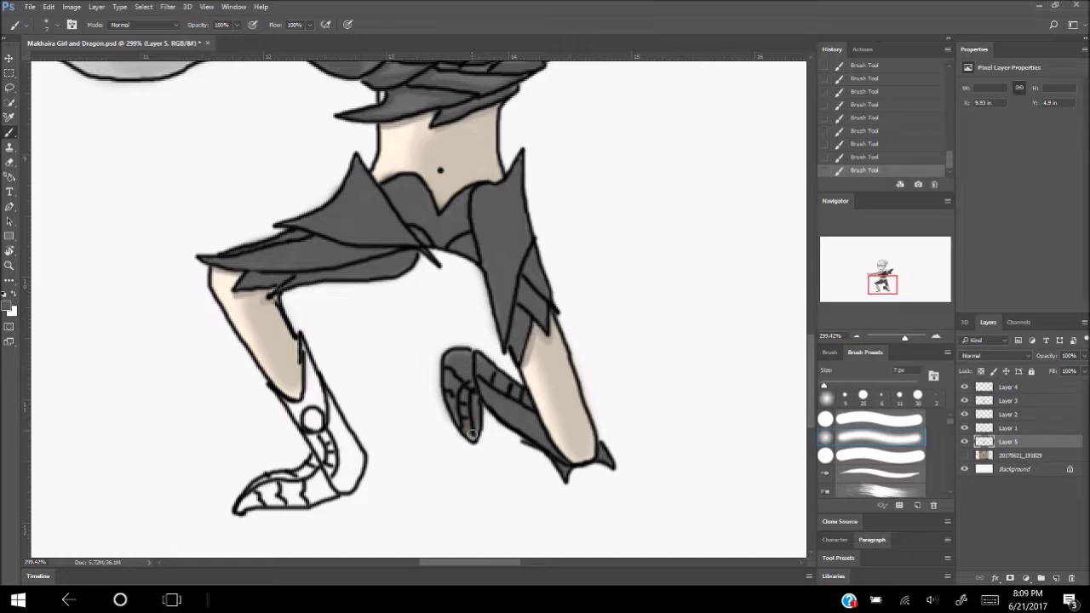
key(bracketleft)
mouse_move(313, 422)
mouse_down()
mouse_move(349, 485)
mouse_move(353, 477)
mouse_up()
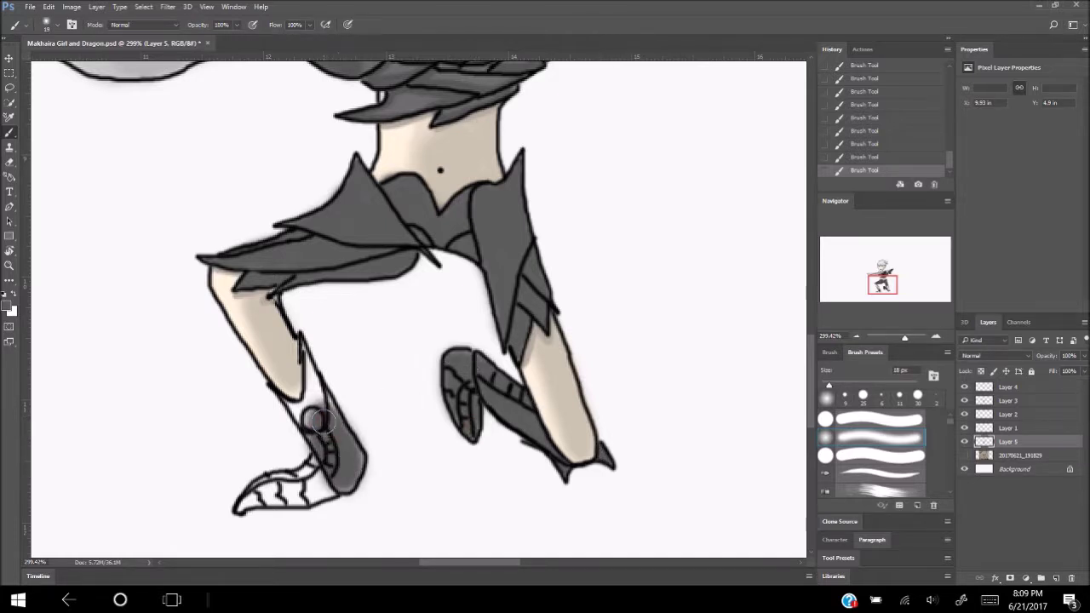
mouse_move(315, 374)
mouse_down()
mouse_move(317, 415)
mouse_move(294, 426)
mouse_move(356, 485)
mouse_move(251, 502)
mouse_up()
key(bracketright)
key(bracketright)
key(bracketright)
mouse_move(332, 473)
mouse_down()
mouse_move(281, 510)
mouse_move(240, 509)
mouse_up()
key(bracketleft)
key(bracketleft)
key(bracketleft)
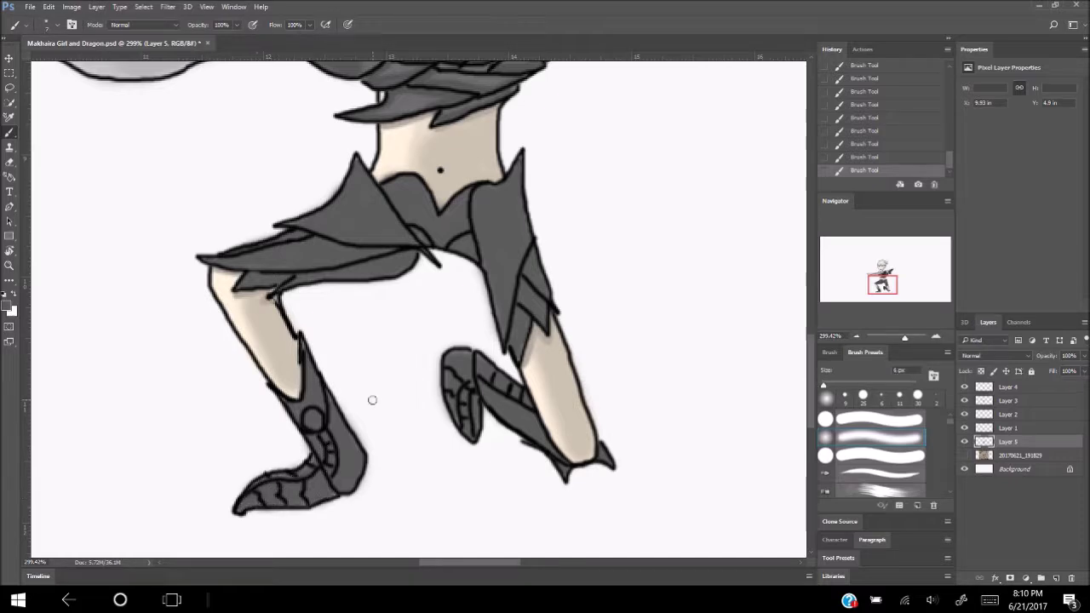
Step: Outline the armour plate edges over the thigh and shade the plates around the crotch
key(ctrl+0)
scroll(378, 365, up, 4)
scroll(377, 365, up, 4)
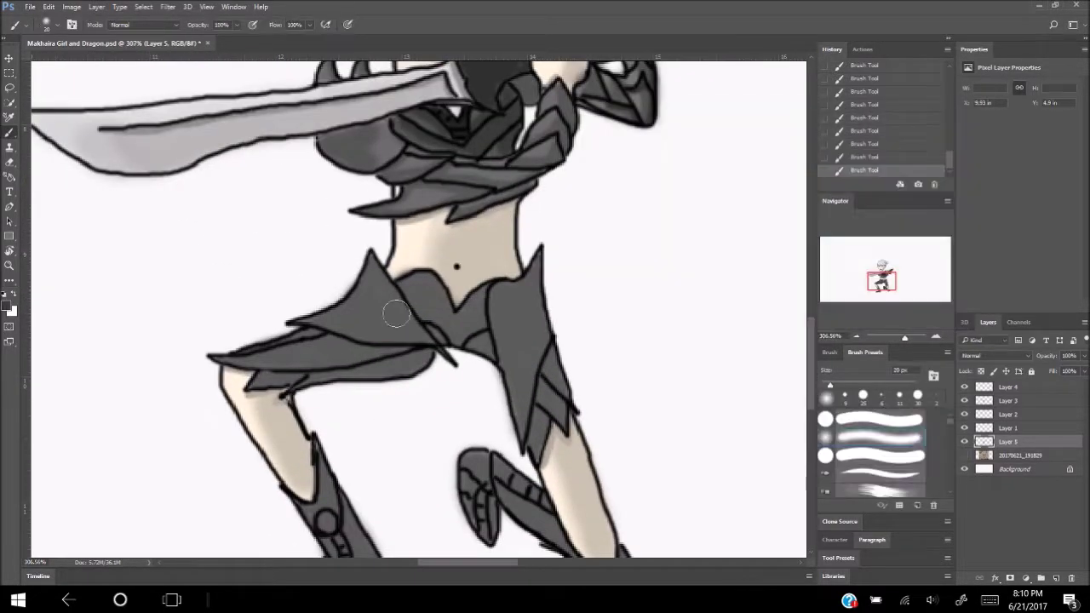
drag(375, 285, 368, 285)
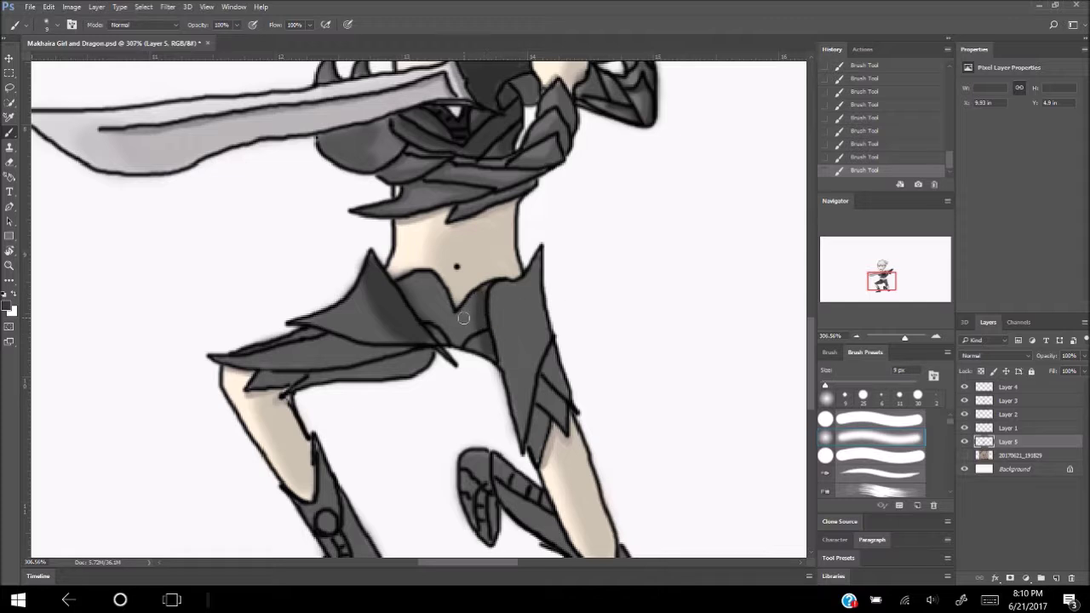
drag(542, 253, 518, 426)
mouse_move(552, 350)
mouse_down()
mouse_move(560, 402)
mouse_move(530, 460)
mouse_up()
drag(404, 273, 475, 322)
Step: Darken the skirt armour plates, adding soft 50% opacity shading and the right plate
scroll(373, 418, down, 4)
scroll(373, 418, down, 1)
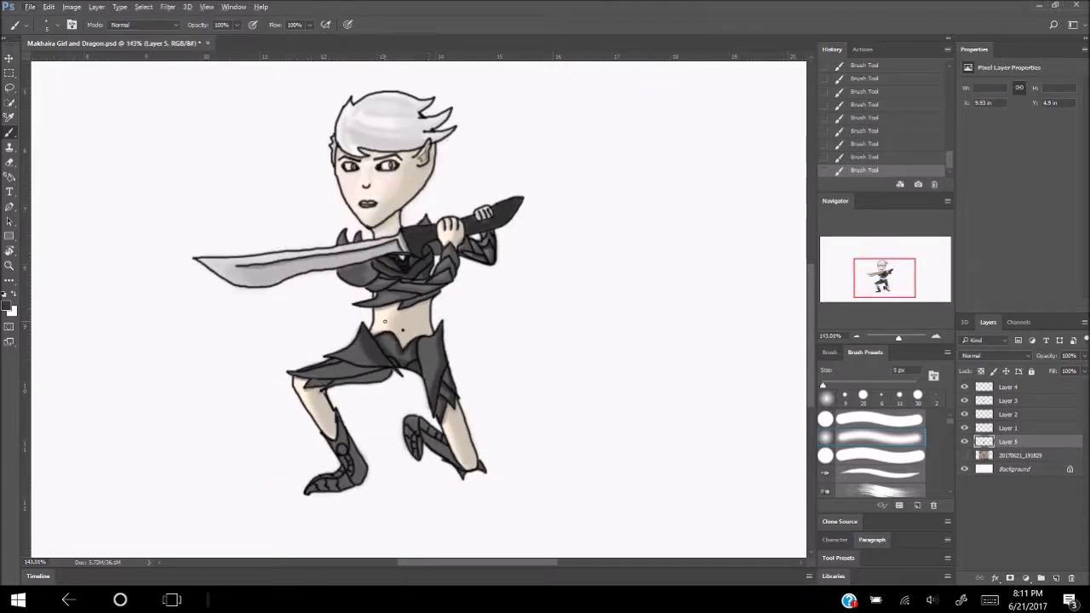
scroll(354, 356, up, 5)
mouse_move(453, 386)
mouse_down()
mouse_move(385, 418)
mouse_move(286, 431)
mouse_up()
mouse_move(414, 389)
mouse_down()
mouse_move(326, 408)
mouse_move(400, 385)
mouse_up()
drag(385, 375, 352, 395)
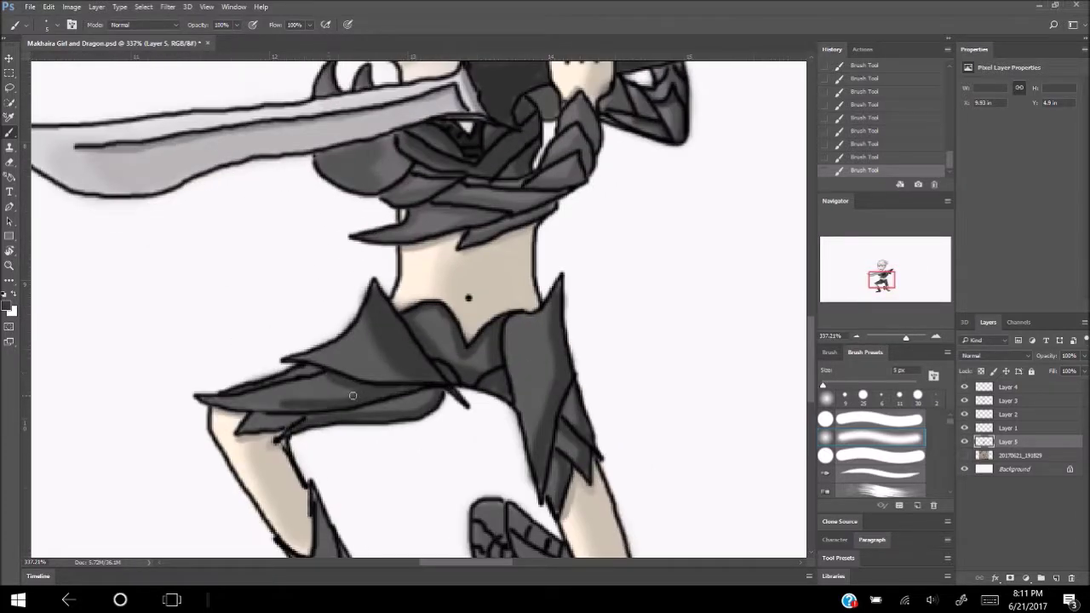
drag(256, 415, 302, 421)
key(5)
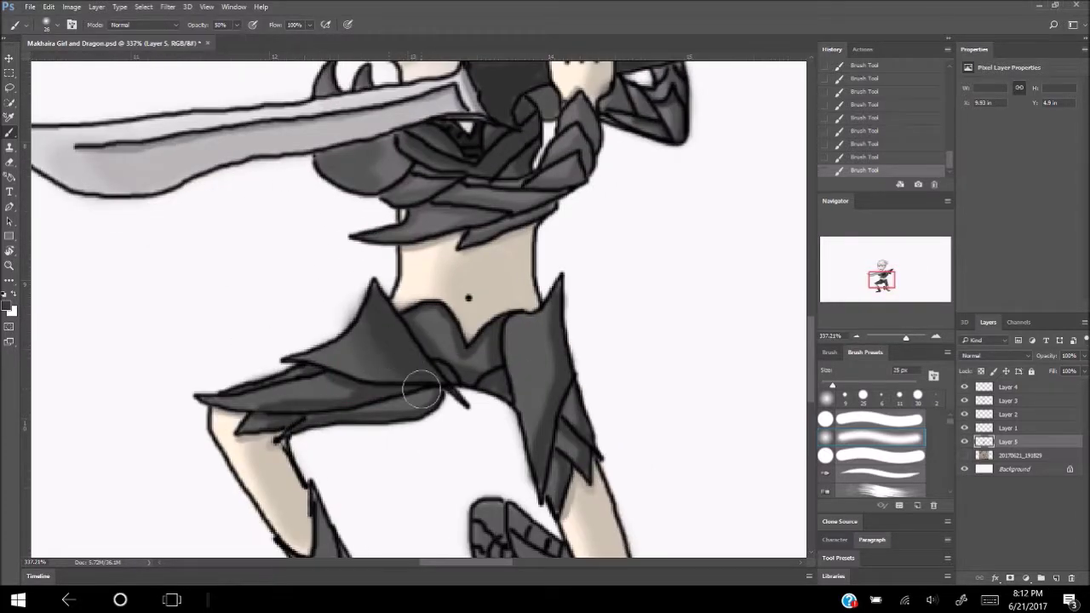
drag(414, 389, 301, 403)
drag(527, 410, 546, 329)
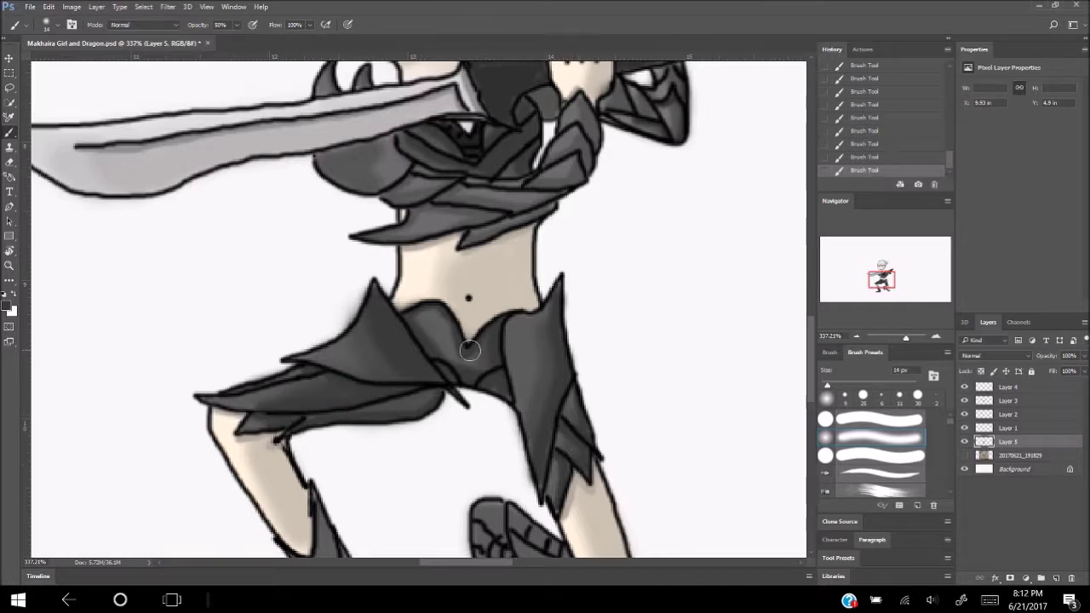
Step: Deepen the dark shading on both boots
scroll(502, 366, down, 3)
scroll(478, 383, down, 3)
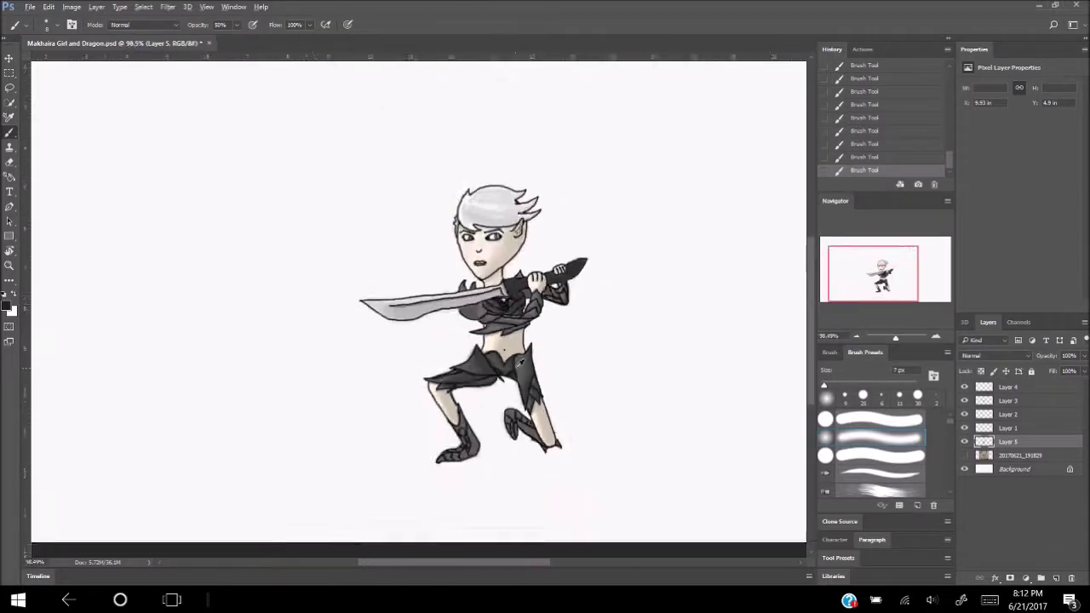
scroll(420, 443, up, 4)
scroll(419, 443, up, 2)
drag(477, 375, 426, 340)
drag(255, 358, 277, 426)
mouse_move(247, 323)
mouse_down()
mouse_move(285, 409)
mouse_move(187, 436)
mouse_up()
Step: Dot a white highlight on the boot, then paint dark strokes on the toe and right boot at 84% opacity
key(x)
click(253, 356)
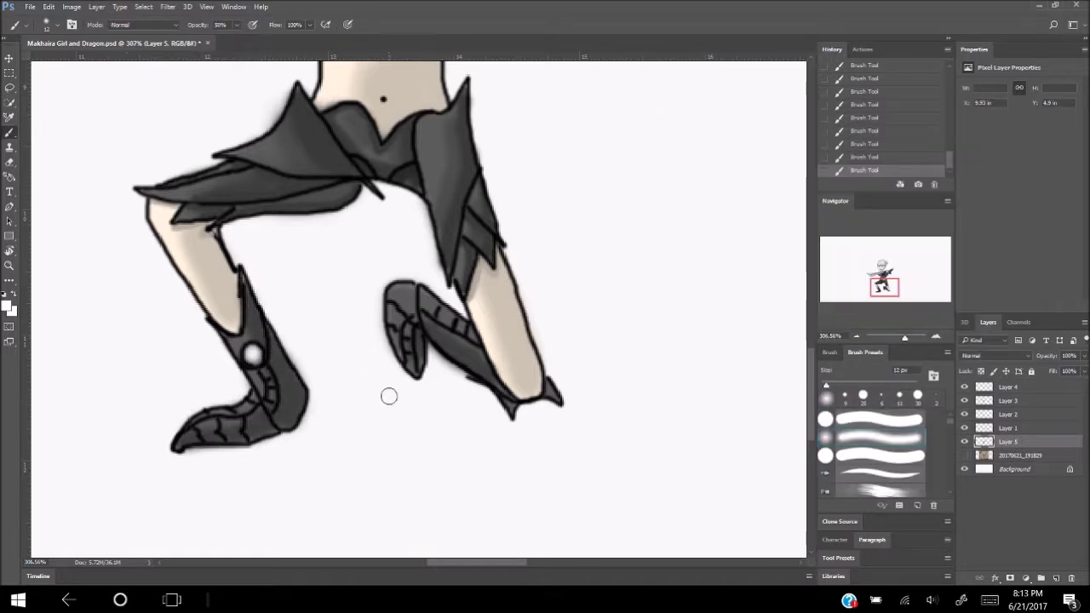
click(8, 306)
click(666, 333)
key(Return)
drag(273, 392, 212, 413)
mouse_move(409, 371)
mouse_down()
mouse_move(429, 294)
mouse_move(469, 332)
mouse_up()
drag(419, 289, 422, 319)
Step: Fit the whole drawing on screen and save it via File > Save
key(ctrl+0)
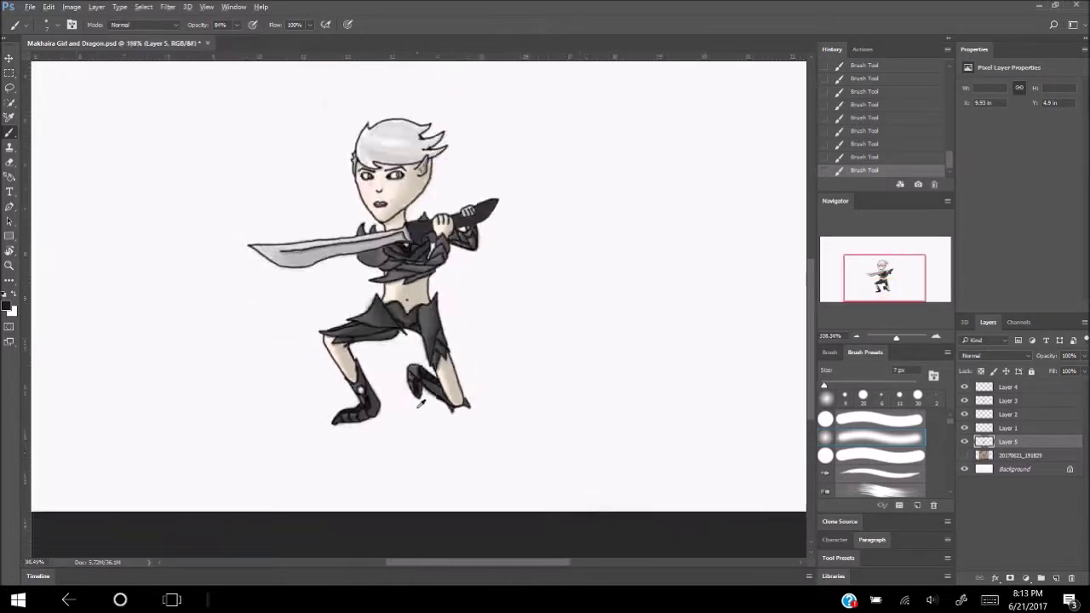
click(30, 7)
click(60, 151)
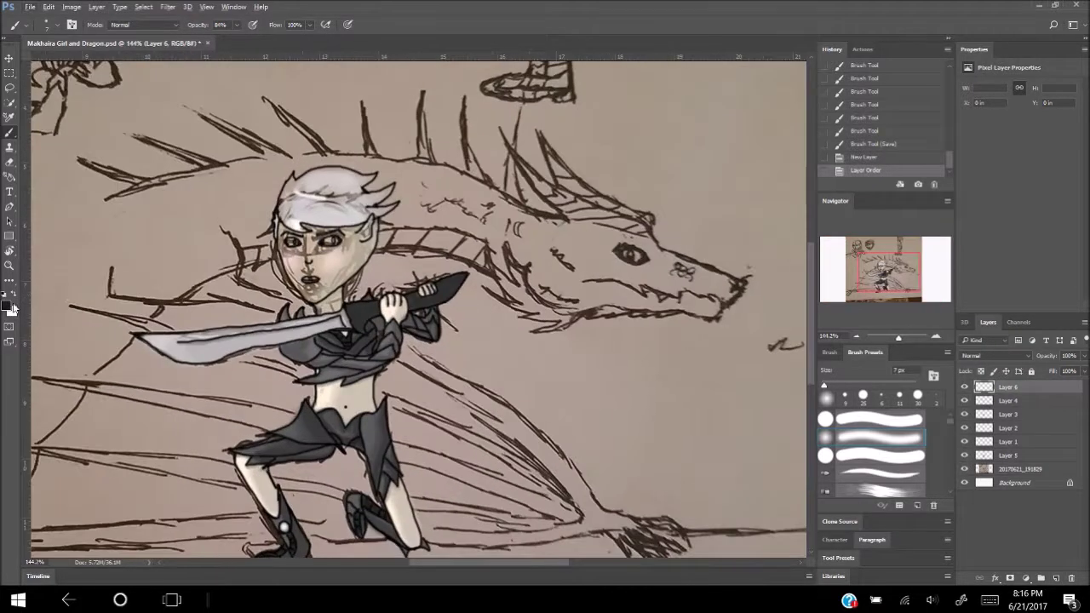
Step: Undo a stray test stroke and set the brush size to 4 px
mouse_move(383, 247)
mouse_down()
mouse_move(430, 232)
mouse_move(465, 242)
mouse_move(494, 278)
mouse_up()
key(ctrl+z)
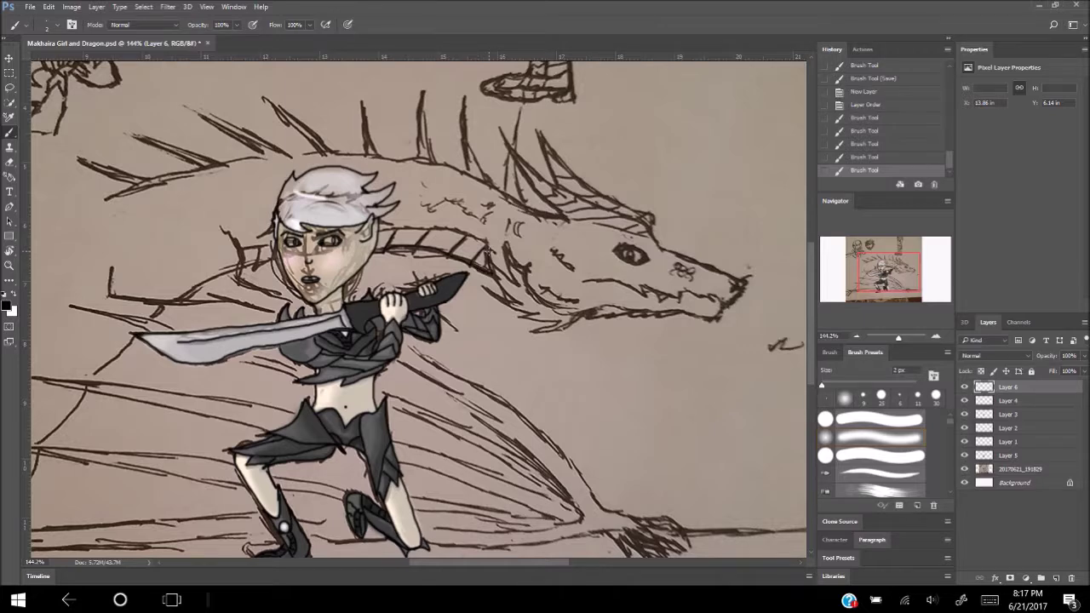
click(965, 469)
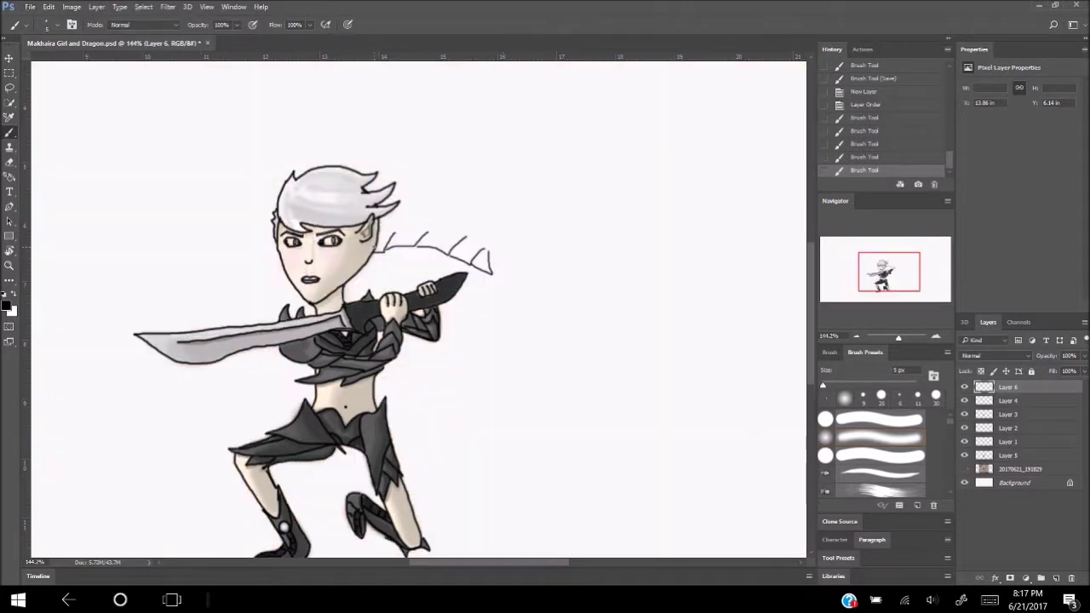
click(47, 24)
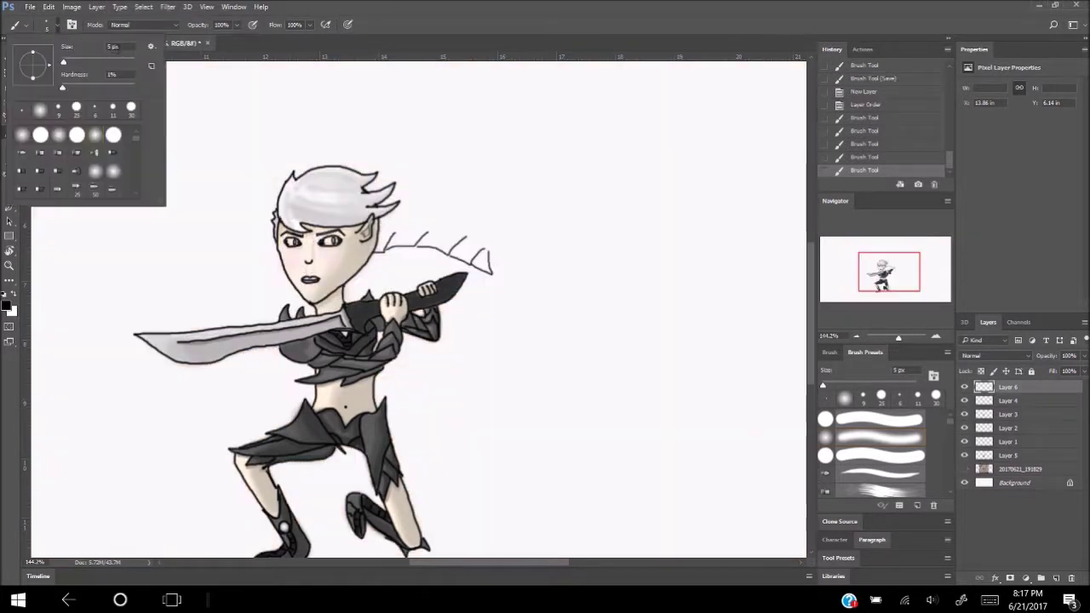
click(965, 469)
key(ctrl+z)
Step: Ink the dragon's neck, jaw, horn line and back curve, checking against the sketch
drag(527, 267, 561, 310)
key(ctrl+z)
mouse_move(531, 264)
mouse_down()
mouse_move(511, 271)
mouse_move(524, 314)
mouse_up()
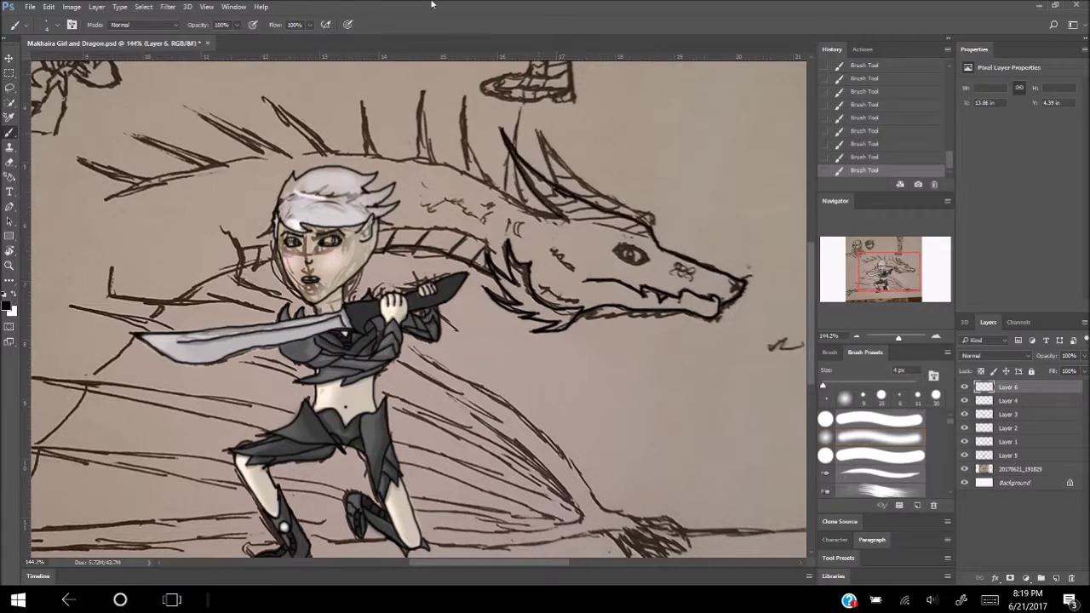
drag(536, 130, 652, 218)
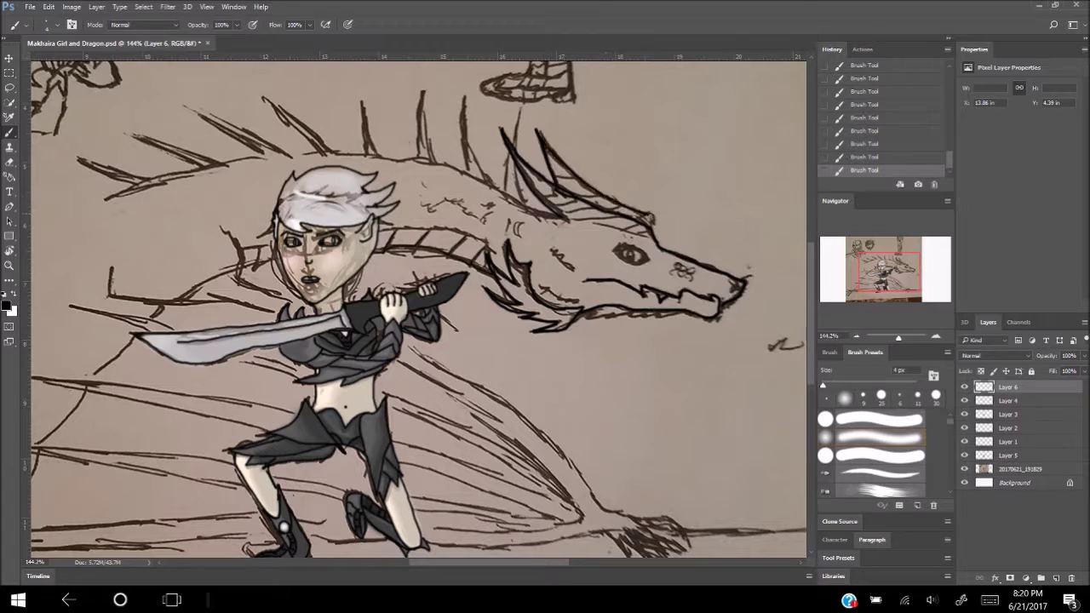
mouse_move(562, 220)
mouse_down()
mouse_move(406, 162)
mouse_move(233, 159)
mouse_move(95, 206)
mouse_up()
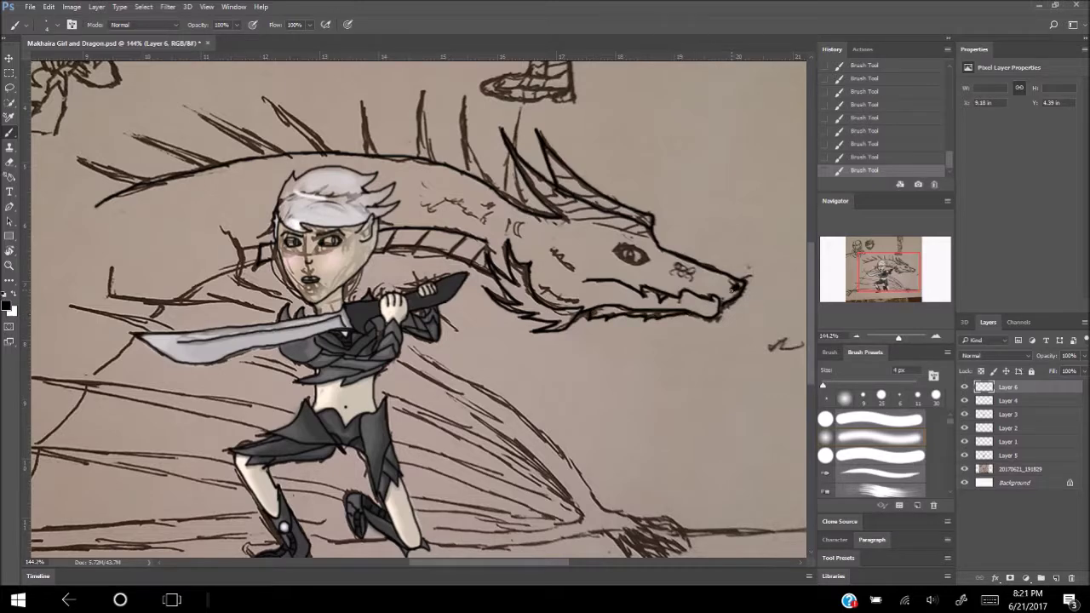
click(965, 469)
click(965, 469)
Step: Hide the 20170621_191829 sketch layer, check the line art, and save the file
click(965, 470)
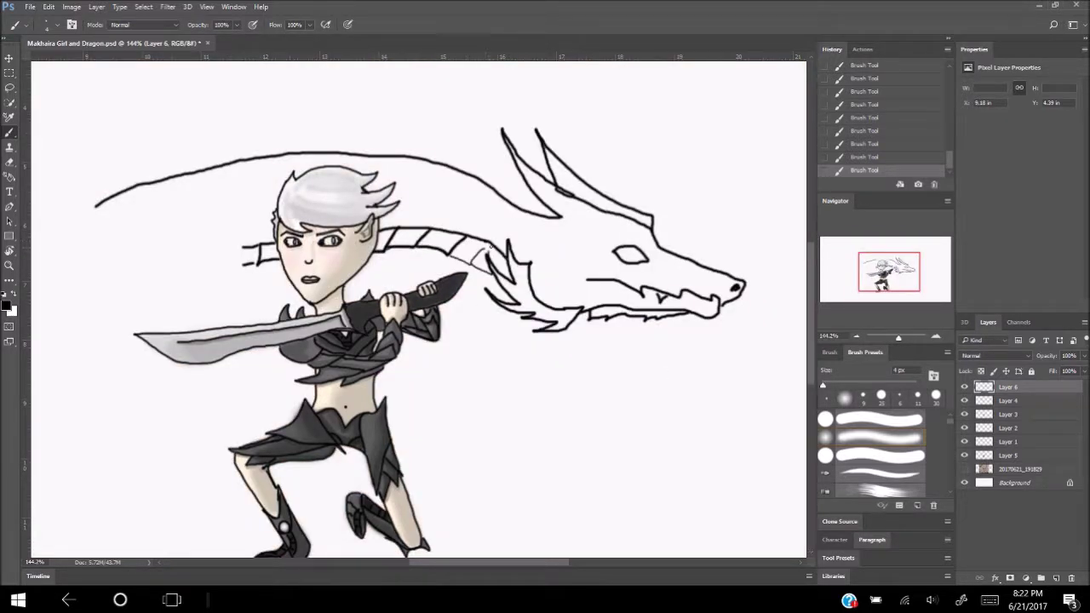
scroll(436, 310, down, 3)
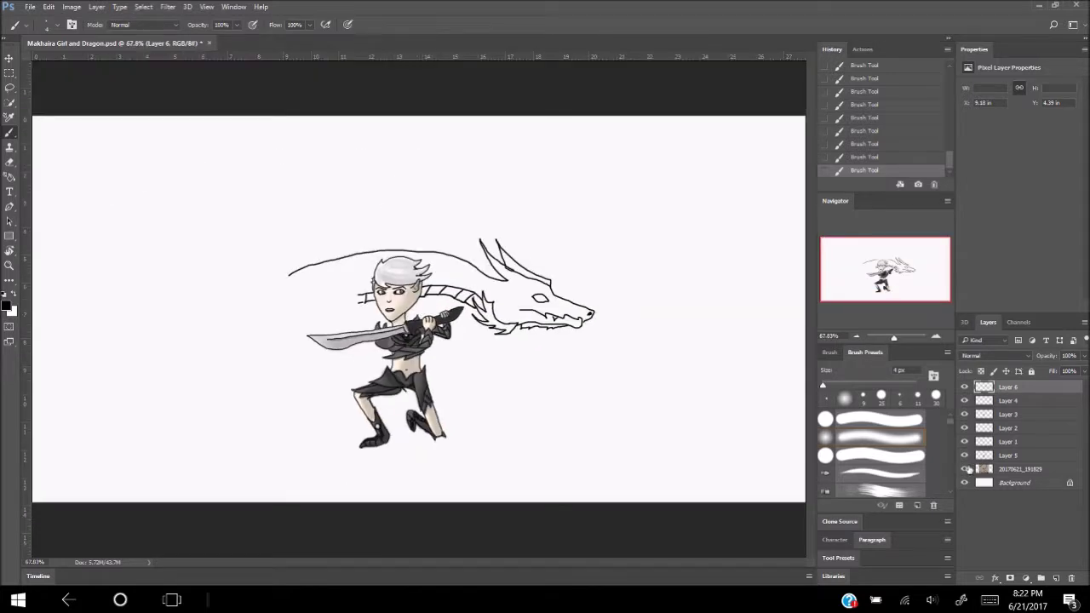
scroll(564, 356, up, 4)
scroll(485, 309, down, 4)
click(30, 7)
click(51, 148)
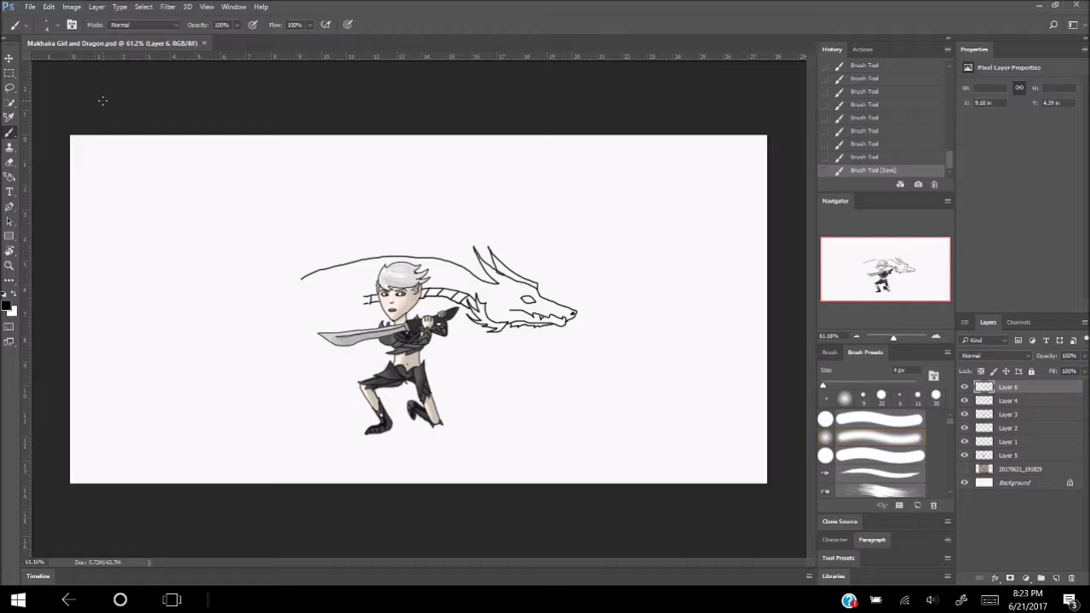
Step: Search YouTube for 'america xylo' and play the first XYLØ result
text(americ)
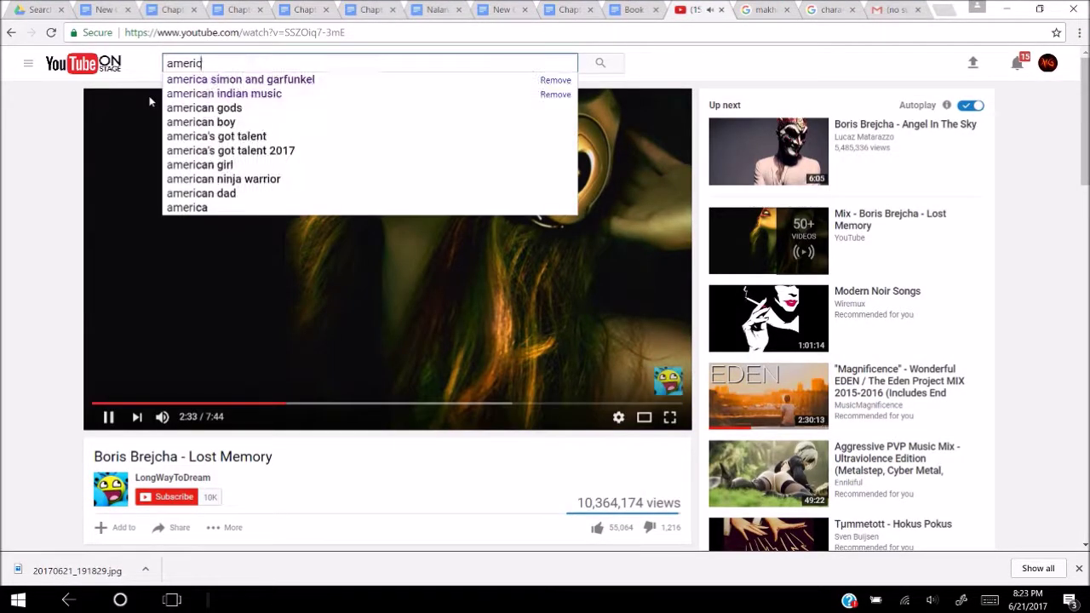
text(a xylo)
key(Return)
click(322, 133)
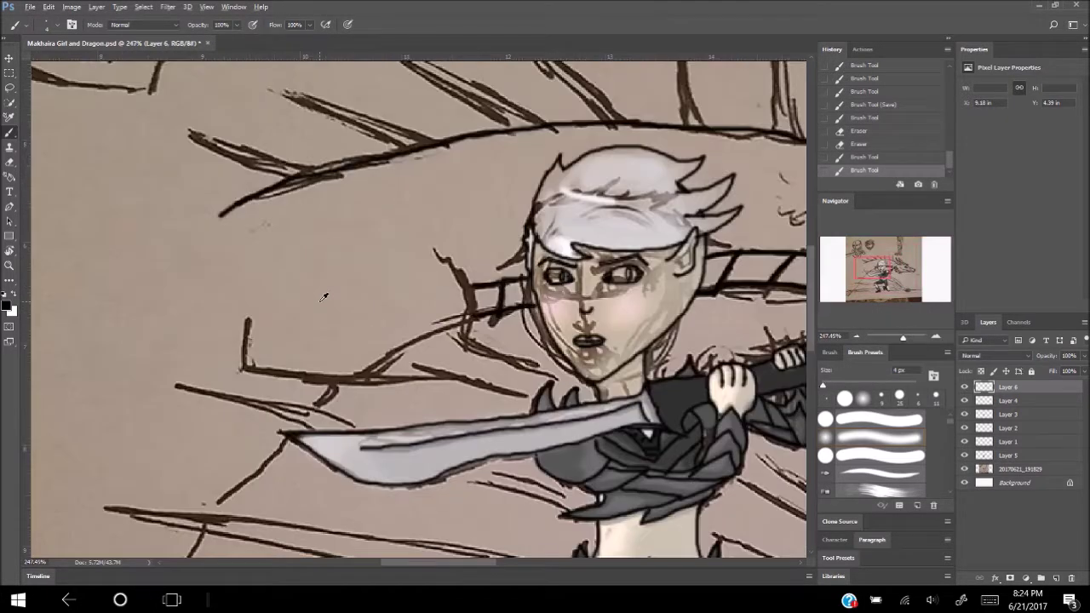
Step: Trace the sketch lines beside and to the left of the girl's face
drag(474, 290, 435, 249)
drag(469, 320, 589, 389)
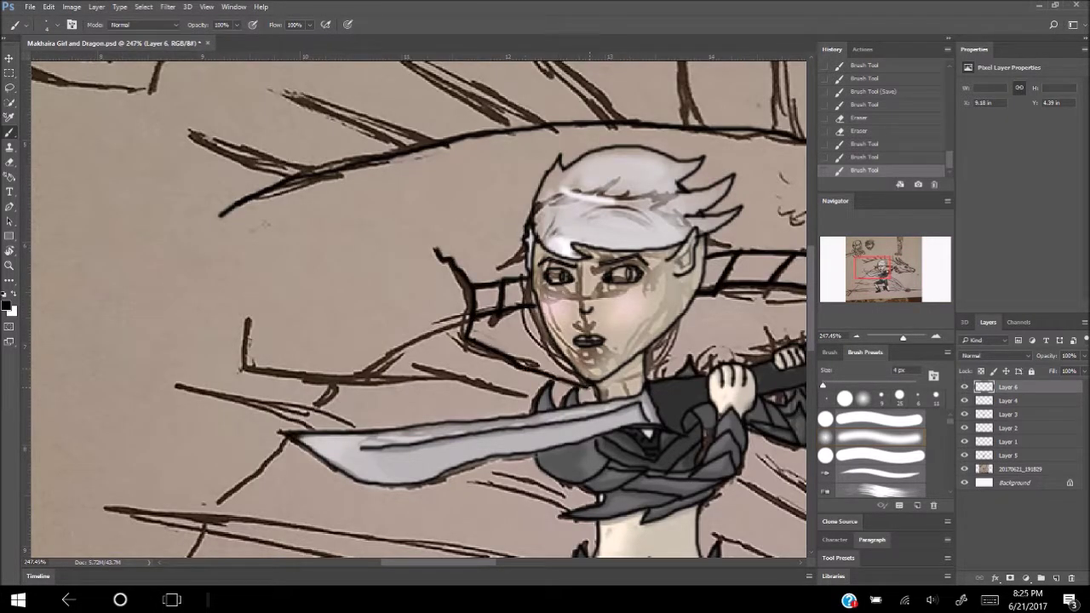
drag(475, 385, 532, 397)
drag(434, 379, 251, 290)
key(ctrl+0)
scroll(436, 390, up, 5)
Step: Ink three diagonal lines behind the girl and compare them against the reference
mouse_move(425, 247)
mouse_down()
mouse_move(553, 321)
mouse_move(681, 449)
mouse_up()
mouse_move(401, 256)
mouse_down()
mouse_move(502, 319)
mouse_move(588, 397)
mouse_move(511, 354)
mouse_up()
mouse_move(372, 308)
mouse_down()
mouse_move(477, 352)
mouse_move(614, 436)
mouse_move(397, 358)
mouse_up()
click(965, 469)
scroll(461, 443, down, 3)
scroll(461, 443, down, 2)
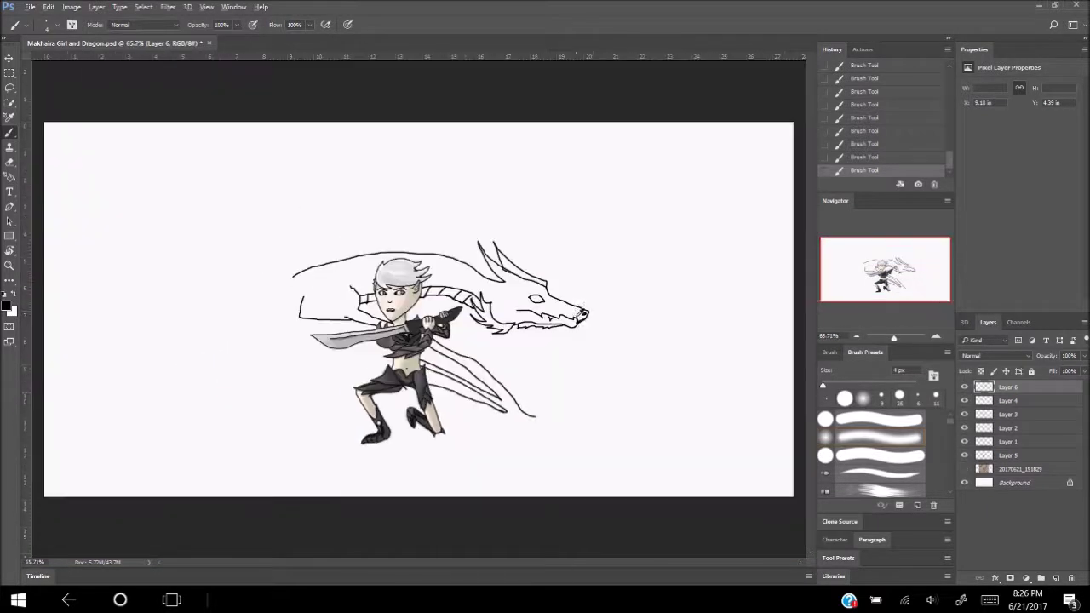
scroll(460, 449, up, 1)
scroll(461, 449, up, 1)
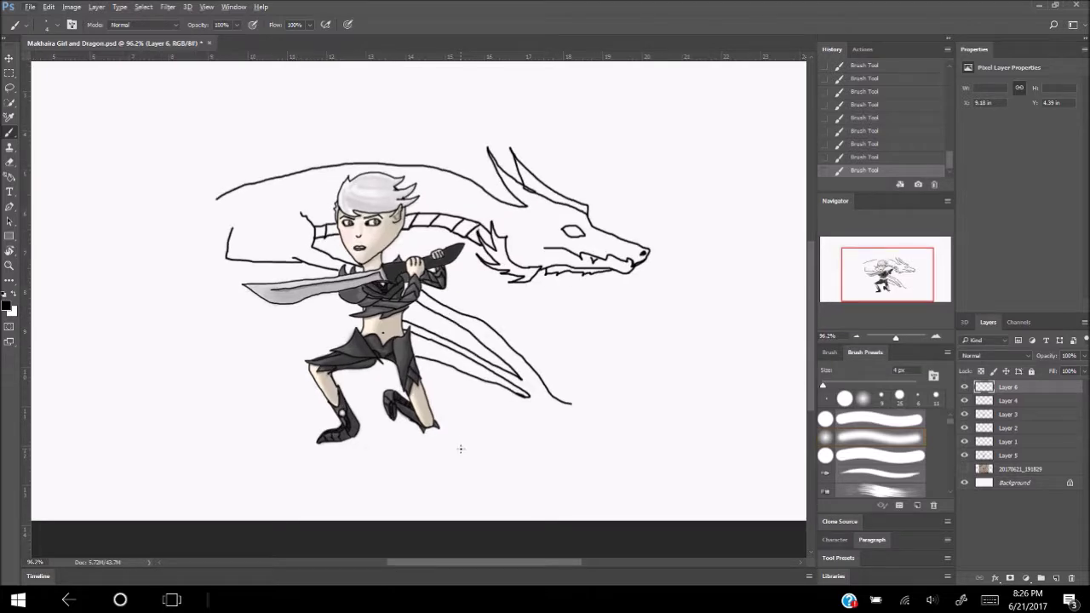
click(965, 470)
scroll(536, 466, up, 3)
Step: Trace four dark speed lines beneath the girl's legs along the lower shaft
drag(329, 302, 521, 368)
mouse_move(344, 342)
mouse_down()
mouse_move(443, 361)
mouse_move(416, 367)
mouse_move(520, 381)
mouse_up()
drag(356, 379, 514, 386)
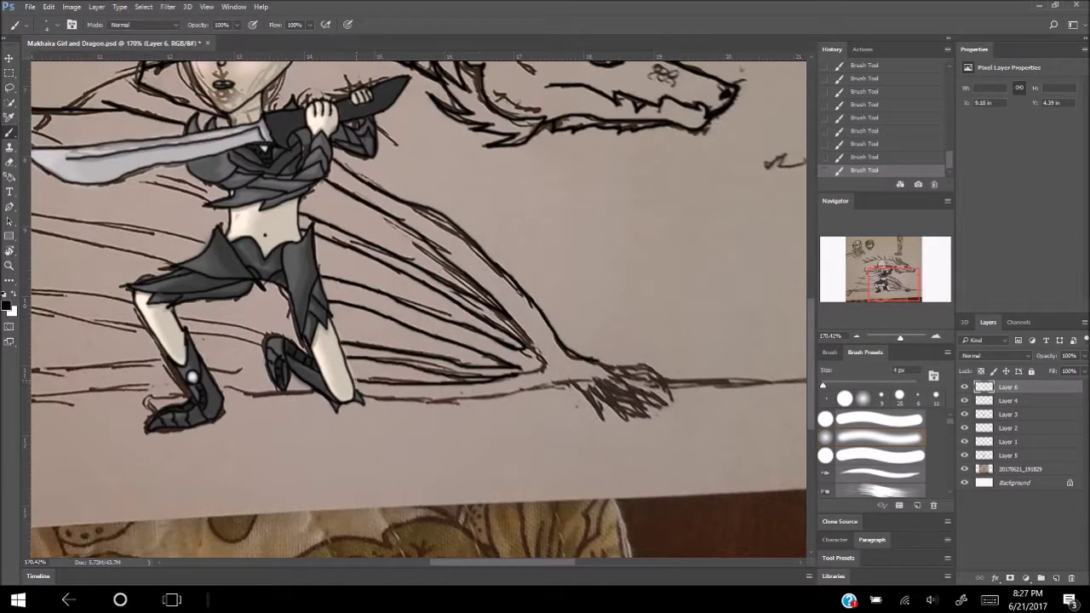
drag(409, 404, 553, 385)
scroll(408, 306, down, 5)
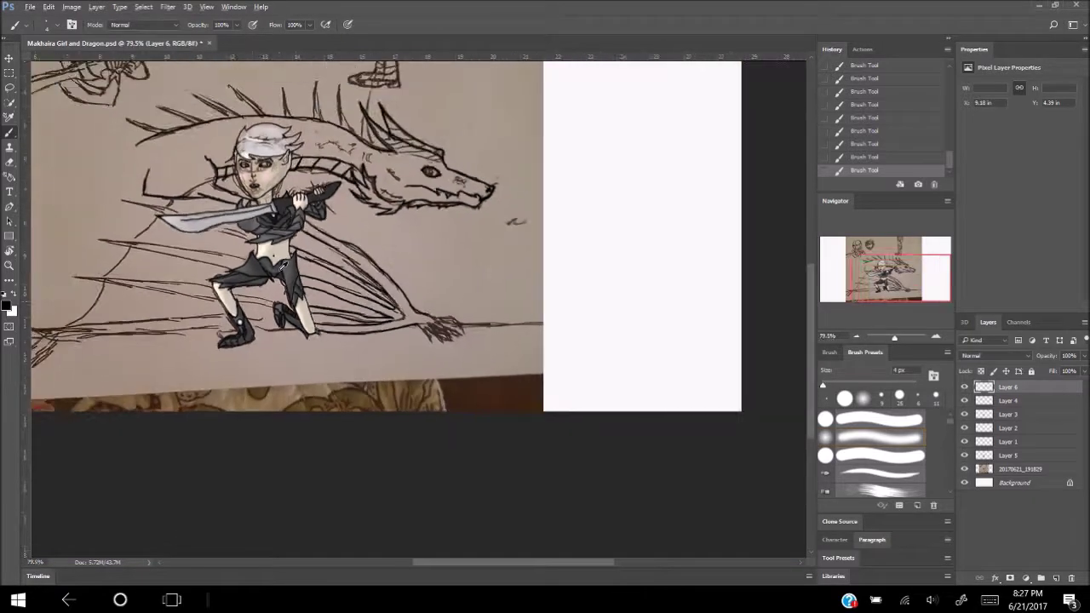
click(966, 470)
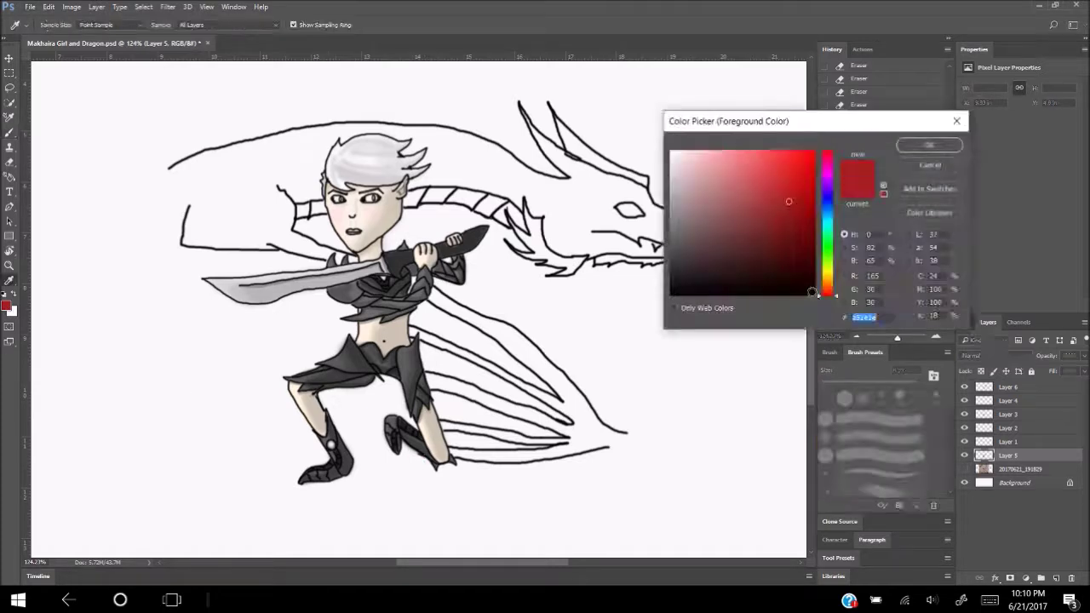
Step: Replace a trial sweep from the boot with a long line curving left
mouse_move(329, 460)
mouse_down()
mouse_move(181, 448)
mouse_move(94, 399)
mouse_move(247, 452)
mouse_move(327, 451)
mouse_up()
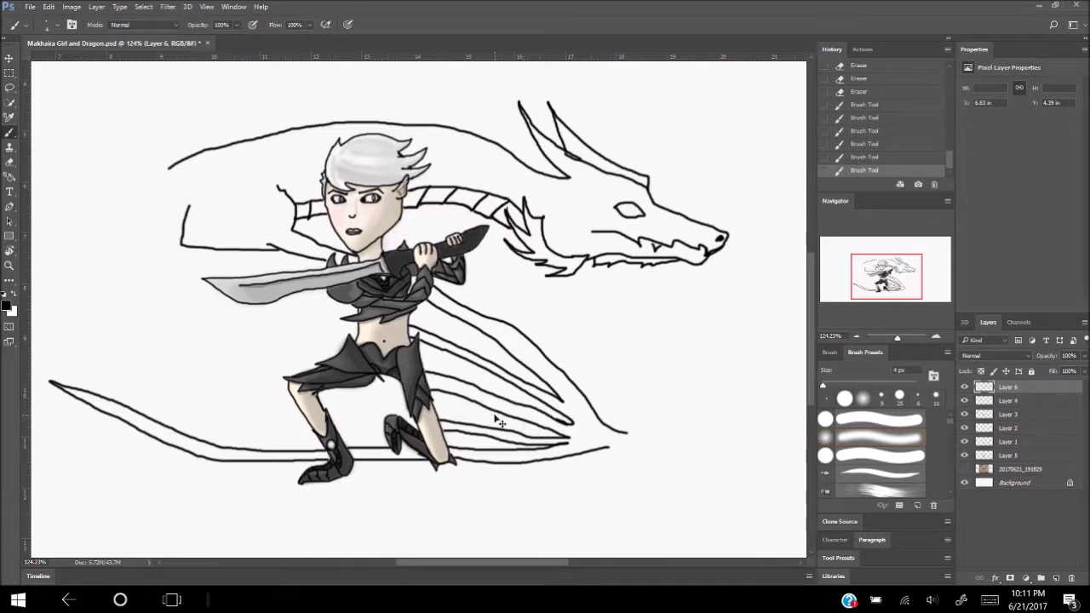
key(ctrl+z)
mouse_move(291, 428)
mouse_down()
mouse_move(51, 306)
mouse_move(296, 416)
mouse_move(388, 433)
mouse_move(110, 269)
mouse_up()
Step: Add a second long curved line sweeping past the girl's leg
mouse_move(111, 269)
mouse_down()
mouse_move(167, 334)
mouse_move(389, 417)
mouse_up()
scroll(414, 426, down, 2)
scroll(497, 343, down, 1)
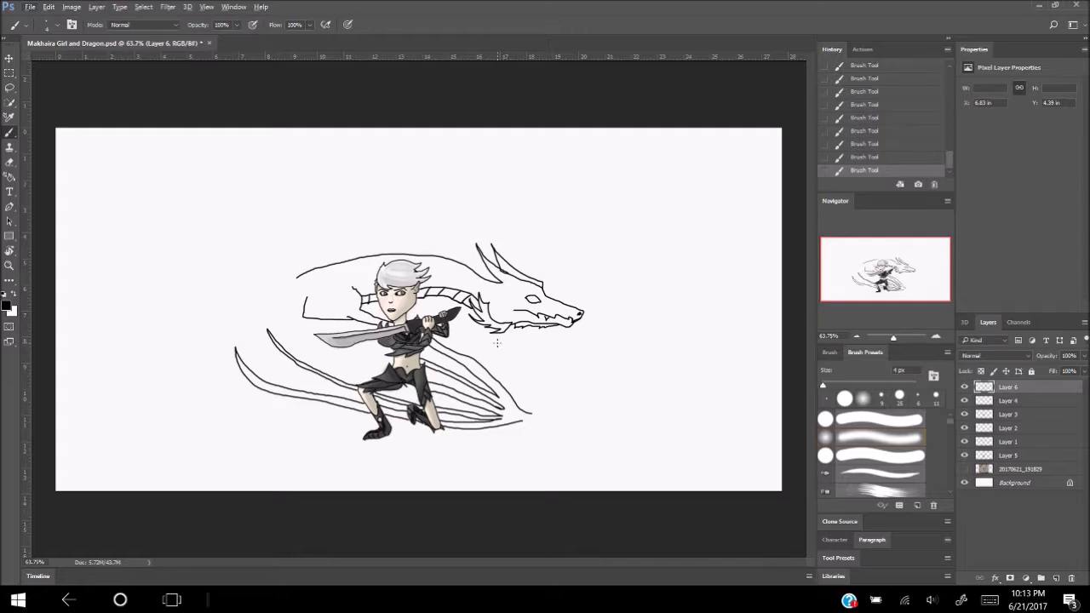
scroll(498, 343, up, 5)
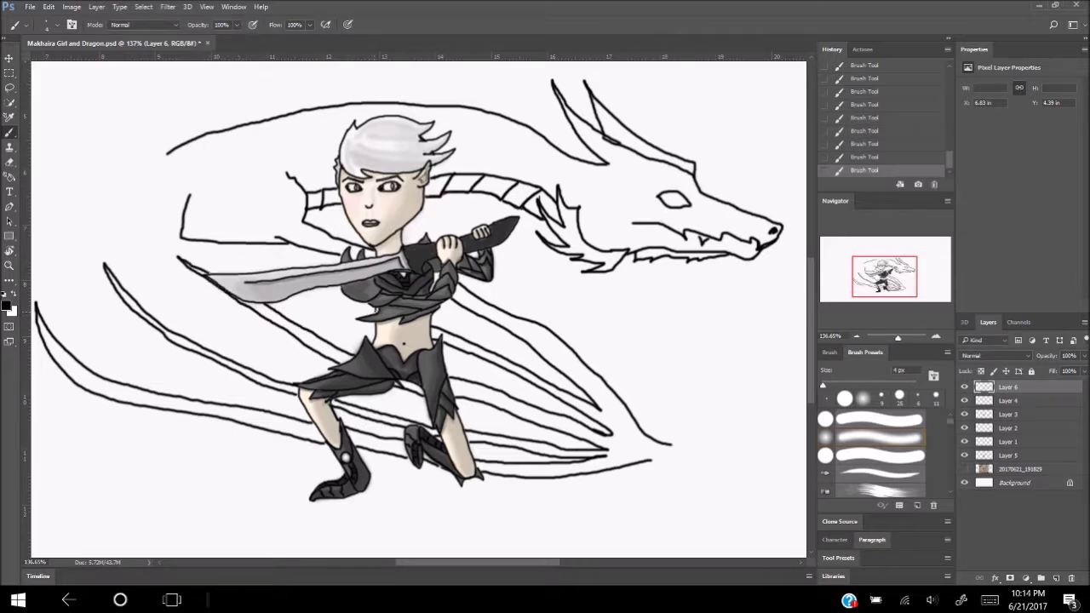
scroll(314, 308, down, 5)
scroll(537, 392, up, 3)
scroll(536, 392, up, 2)
Step: Draw a claw at the sweep's tip, add a stroke near the horn base, and show the sketch
drag(555, 407, 568, 423)
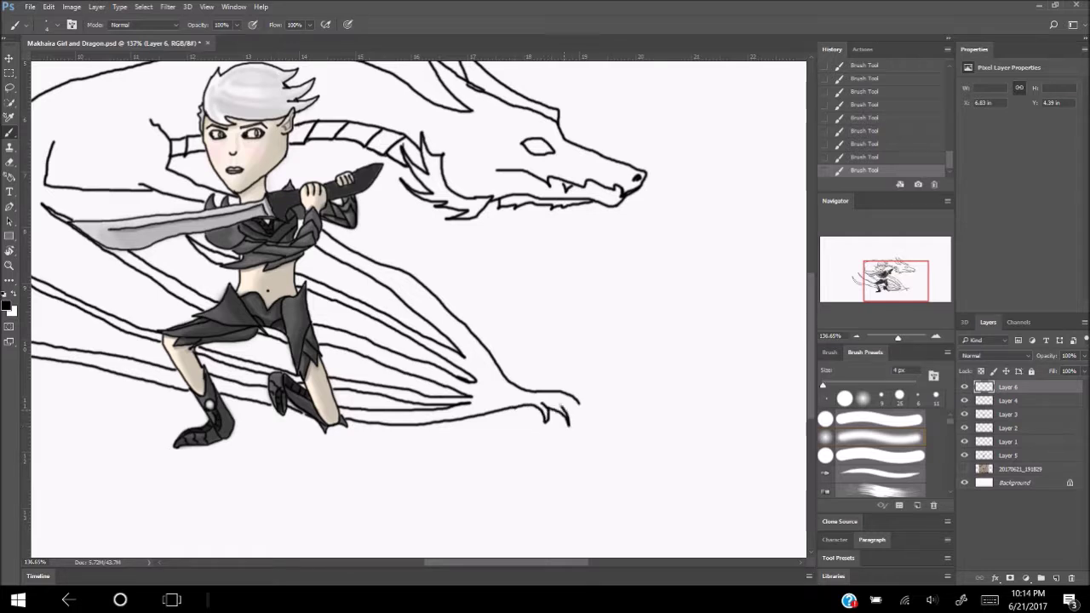
key(e)
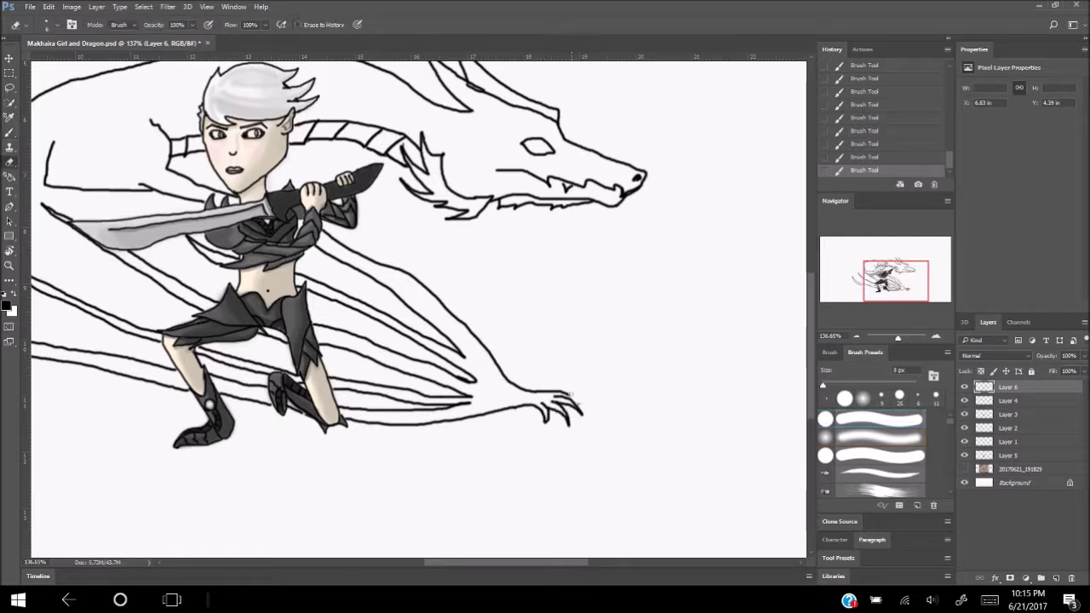
key(b)
drag(579, 404, 584, 409)
scroll(555, 432, down, 3)
scroll(477, 293, up, 5)
scroll(477, 293, up, 3)
mouse_move(411, 255)
mouse_down()
mouse_move(522, 303)
mouse_move(486, 323)
mouse_move(554, 317)
mouse_move(602, 337)
mouse_up()
click(965, 468)
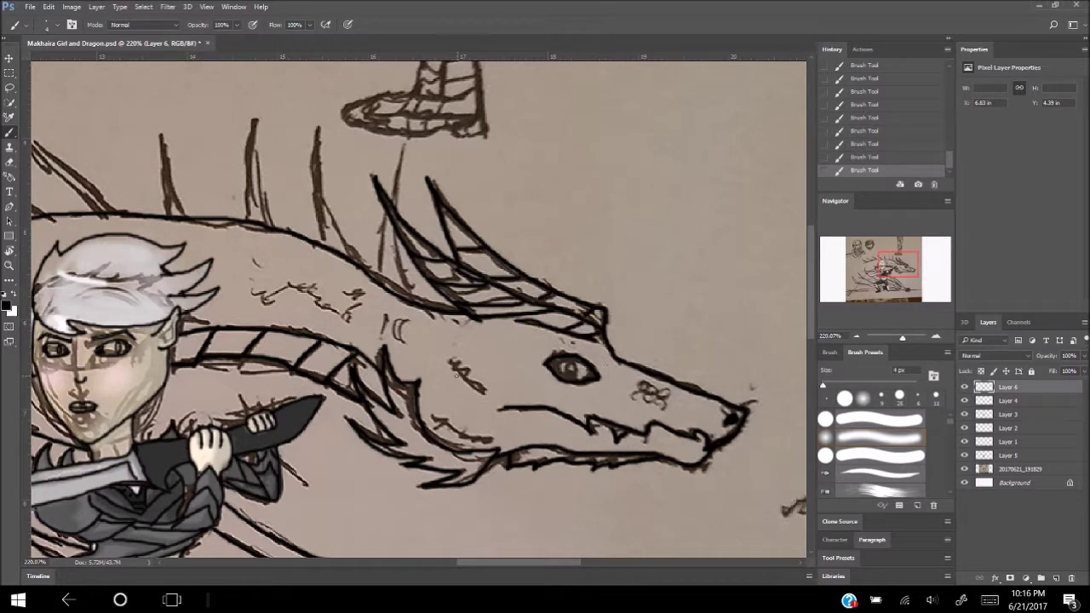
Step: Touch up the horn with eraser and short brush strokes, reference hidden
scroll(563, 392, down, 5)
scroll(614, 290, up, 4)
click(965, 468)
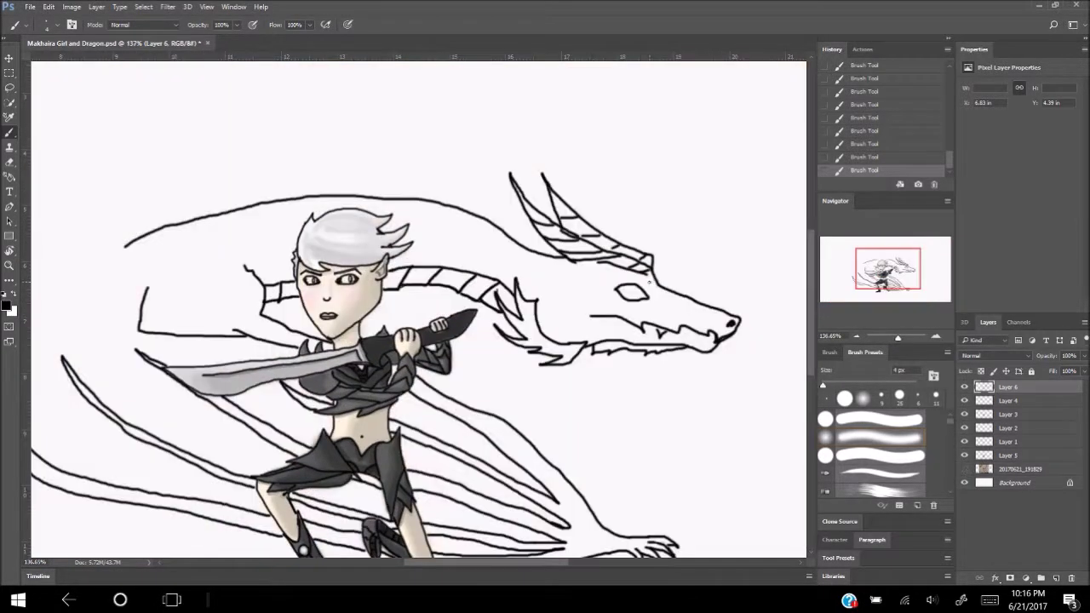
scroll(650, 282, up, 4)
key(e)
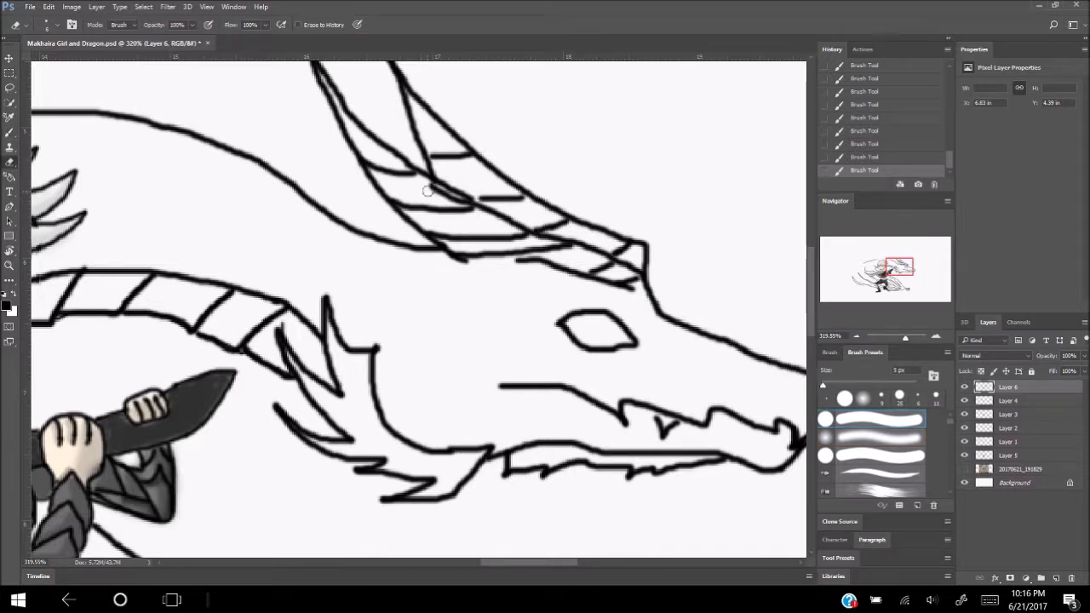
drag(467, 202, 425, 184)
drag(515, 229, 529, 223)
drag(467, 201, 482, 192)
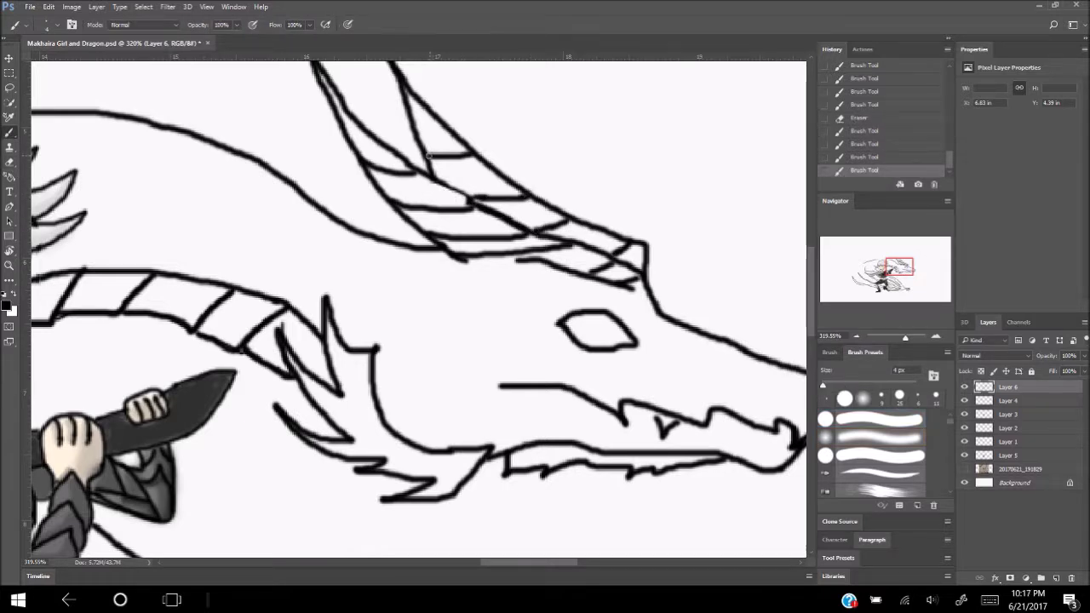
scroll(417, 307, down, 4)
scroll(417, 281, up, 3)
key(e)
drag(549, 235, 554, 280)
key(b)
Step: Trace the row of spikes along the dragon's back toward the head and neck
scroll(545, 273, down, 2)
scroll(545, 273, up, 3)
scroll(304, 295, down, 3)
scroll(407, 278, down, 2)
scroll(433, 240, up, 3)
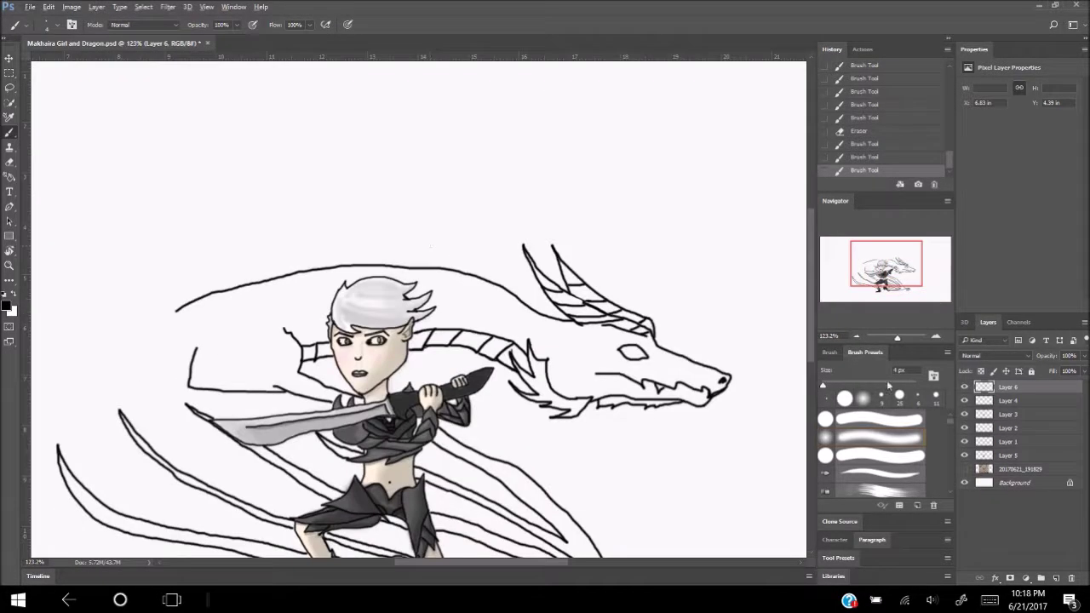
click(966, 469)
drag(230, 291, 158, 268)
drag(288, 276, 216, 255)
drag(336, 266, 265, 235)
drag(379, 264, 325, 226)
drag(419, 266, 404, 223)
drag(467, 273, 454, 211)
drag(513, 292, 491, 227)
mouse_move(555, 298)
mouse_down()
mouse_move(528, 308)
mouse_move(540, 317)
mouse_up()
Step: Hide the reference, fit the whole image on screen, and save the drawing
click(965, 468)
key(ctrl+0)
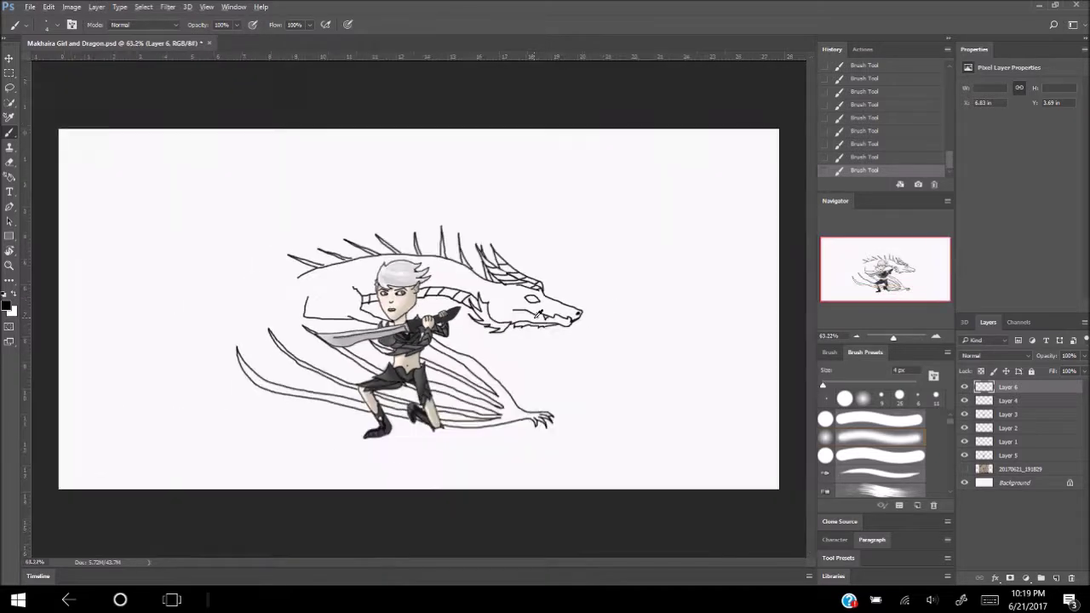
click(30, 7)
click(68, 146)
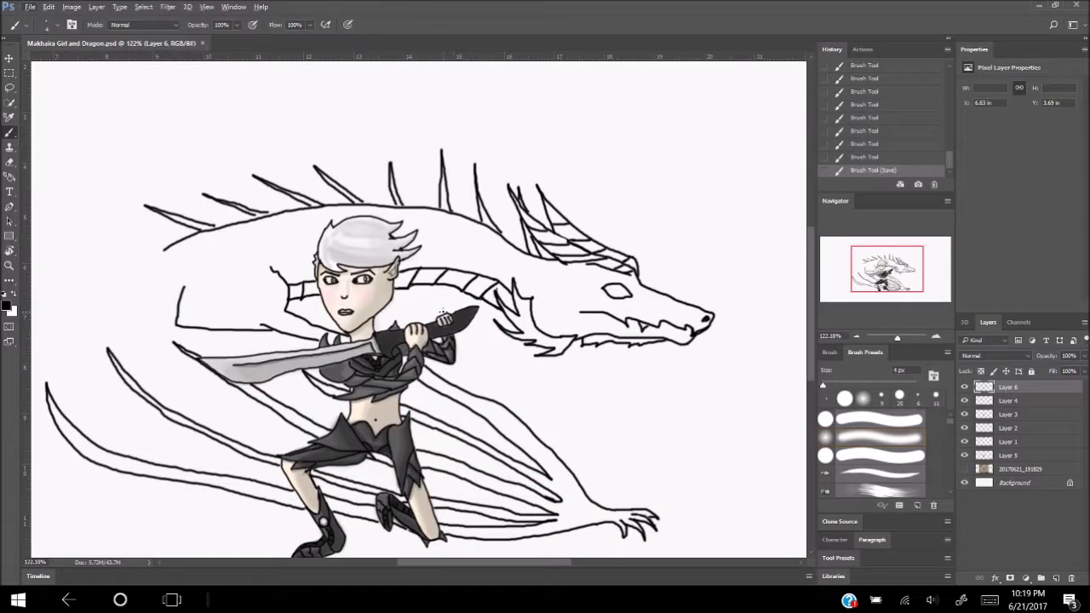
Step: Add two wing lines, show the reference again, and darken the dragon's eye and pupil
mouse_move(71, 423)
mouse_down()
mouse_move(162, 414)
mouse_move(223, 381)
mouse_up()
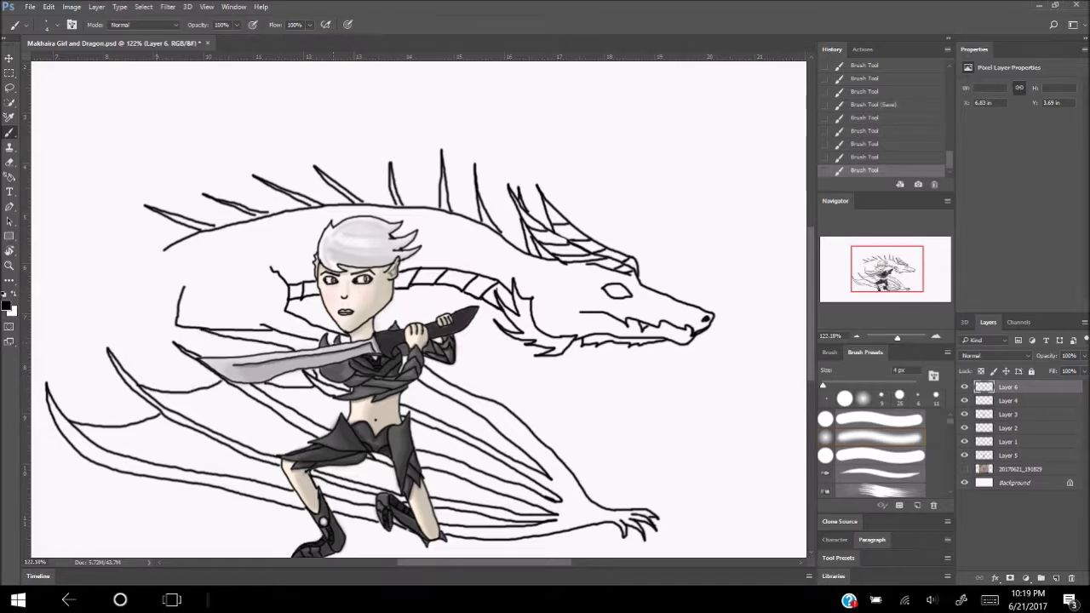
key(ctrl+0)
click(965, 469)
click(965, 469)
scroll(581, 283, up, 5)
drag(538, 243, 546, 256)
drag(530, 260, 547, 251)
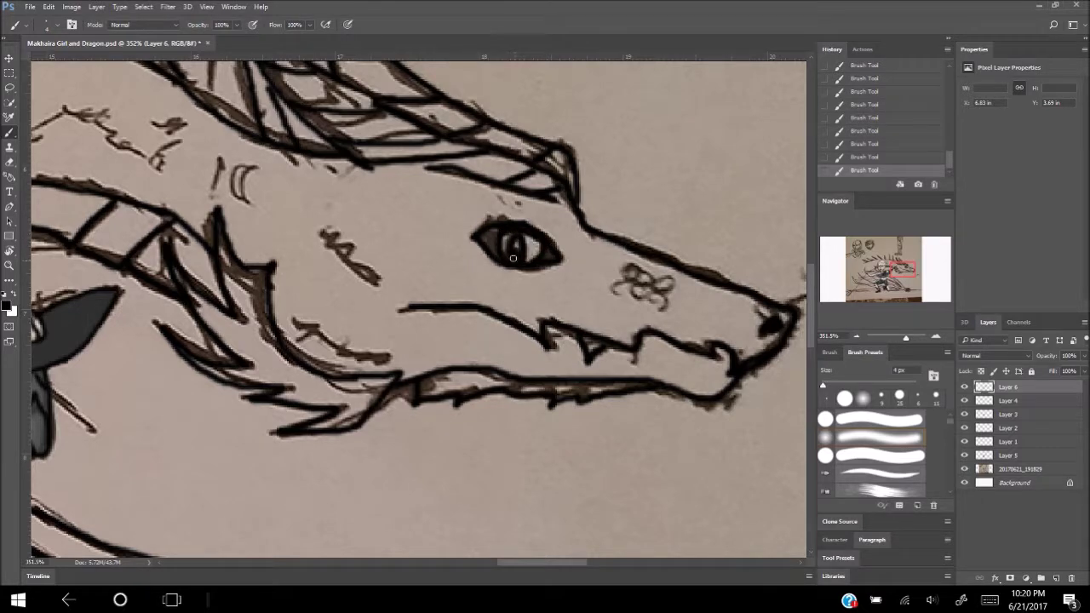
Step: Hide the reference photo and zoom in and out to inspect the dragon's neck
click(965, 468)
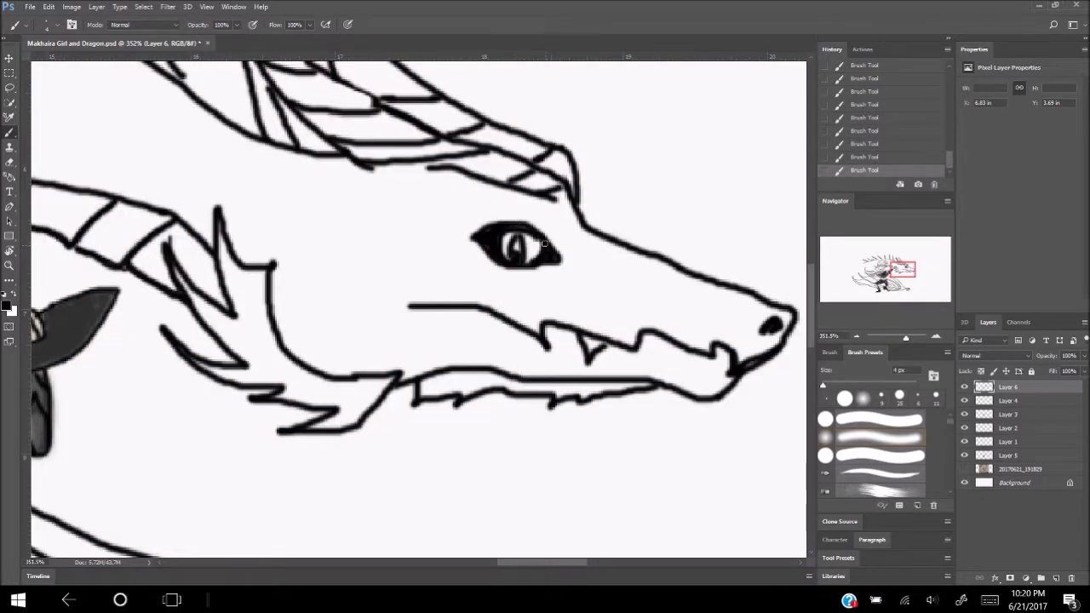
scroll(546, 245, down, 4)
scroll(545, 245, down, 2)
scroll(661, 329, up, 1)
scroll(439, 265, up, 5)
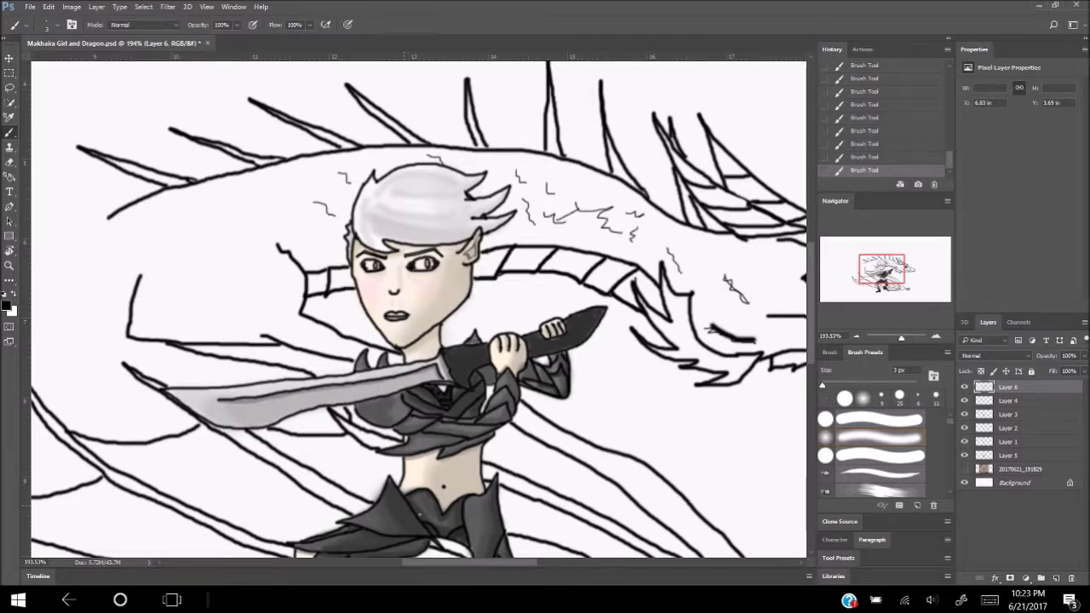
scroll(339, 499, down, 2)
scroll(384, 383, down, 1)
scroll(456, 264, down, 3)
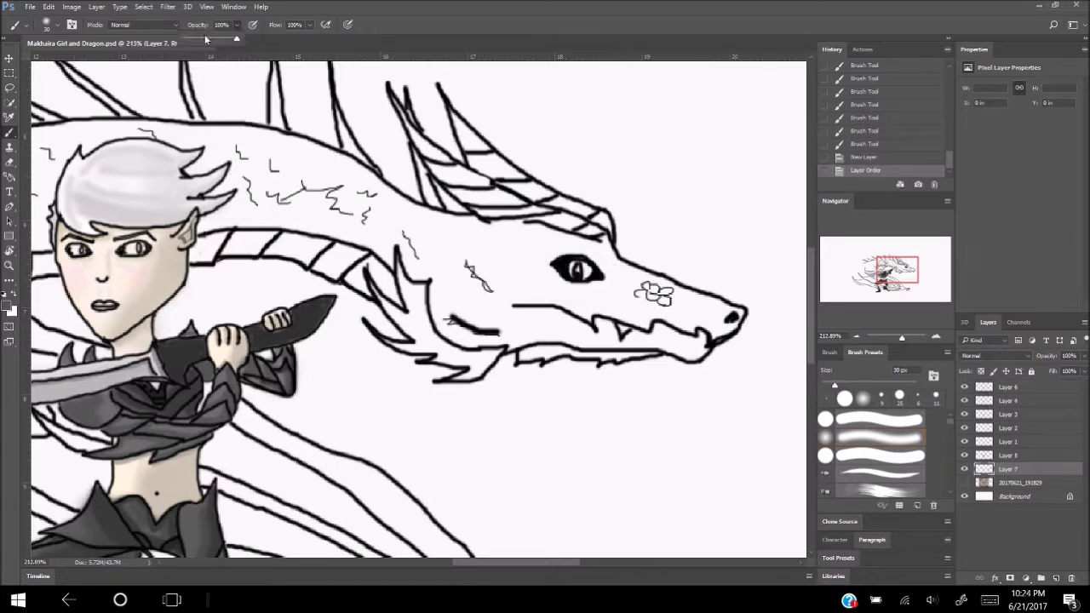
Step: Shade the dragon's lower jaw, cheek and upper snout in soft low-opacity grey
drag(512, 307, 708, 337)
key(2)
key(1)
drag(502, 300, 439, 336)
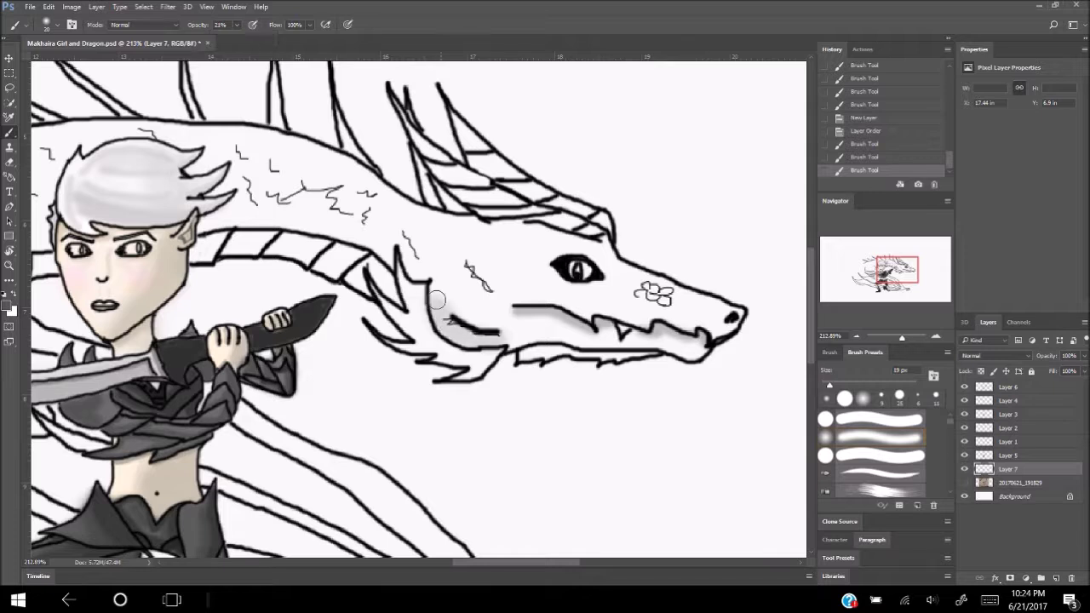
drag(622, 347, 542, 344)
drag(659, 348, 704, 361)
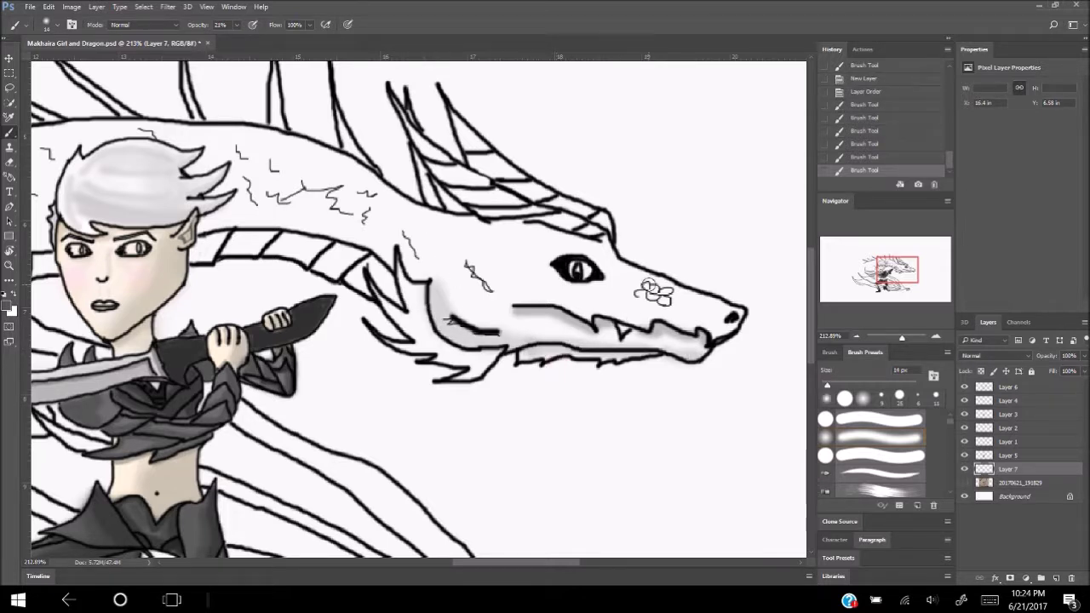
mouse_move(626, 272)
mouse_down()
mouse_move(735, 308)
mouse_move(717, 317)
mouse_up()
Step: With a smaller brush, shade the top of the head between the horns
key(bracketleft)
mouse_move(539, 220)
mouse_down()
mouse_move(483, 209)
mouse_move(590, 240)
mouse_up()
mouse_move(455, 191)
mouse_down()
mouse_move(526, 205)
mouse_move(422, 135)
mouse_move(448, 160)
mouse_move(607, 228)
mouse_move(475, 172)
mouse_up()
mouse_move(578, 285)
mouse_down()
mouse_move(512, 252)
mouse_move(545, 256)
mouse_up()
key(bracketleft)
key(bracketleft)
key(bracketleft)
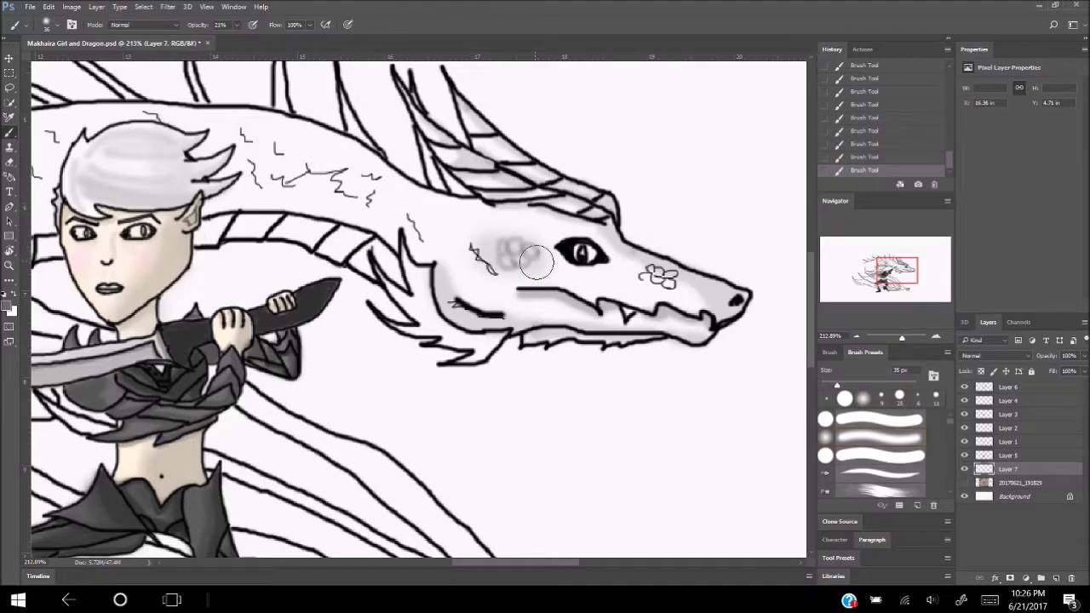
Step: Erase the snout doodles, then paint grey scale circles and a solid black nostril
key(e)
drag(673, 277, 644, 281)
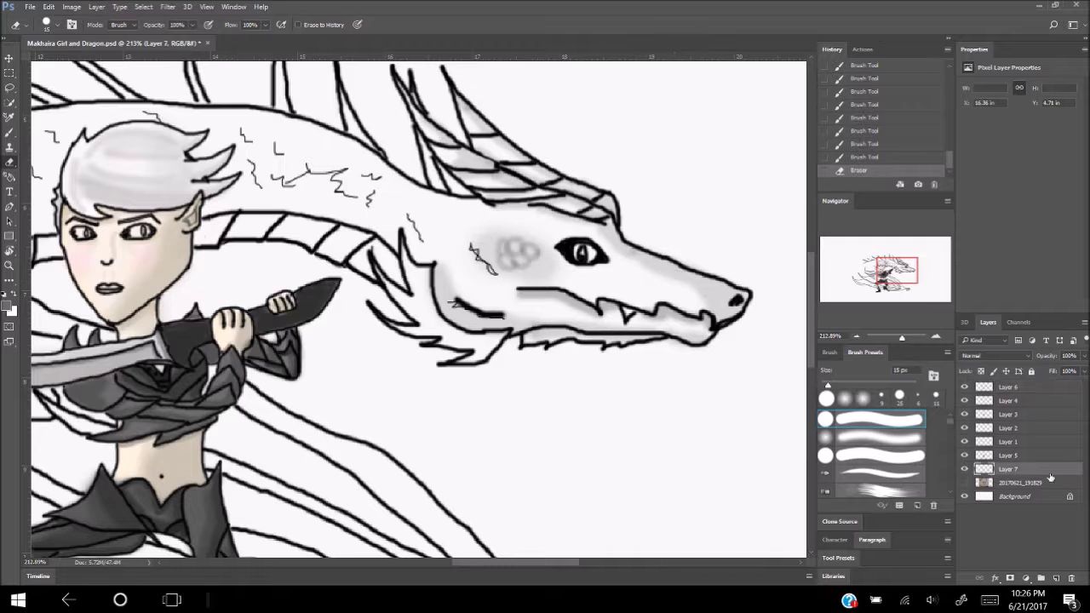
key(i)
key(Return)
key(b)
drag(641, 275, 668, 292)
click(735, 303)
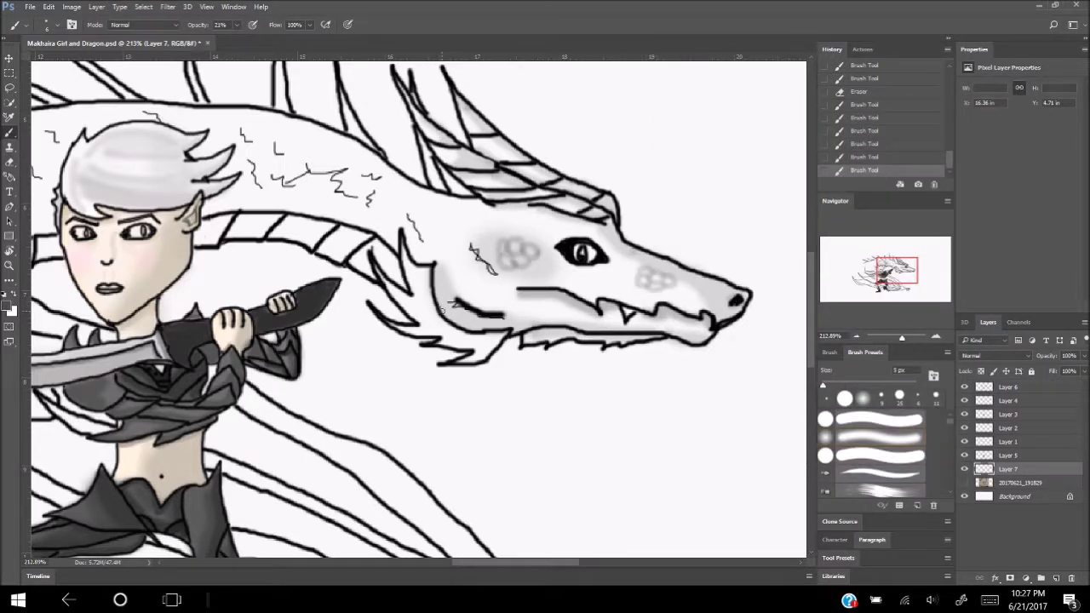
Step: Erase the stray cheek stroke and jaw dot on Layer 6, then add grey jaw shading on Layer 7
click(1008, 387)
key(e)
drag(442, 308, 506, 314)
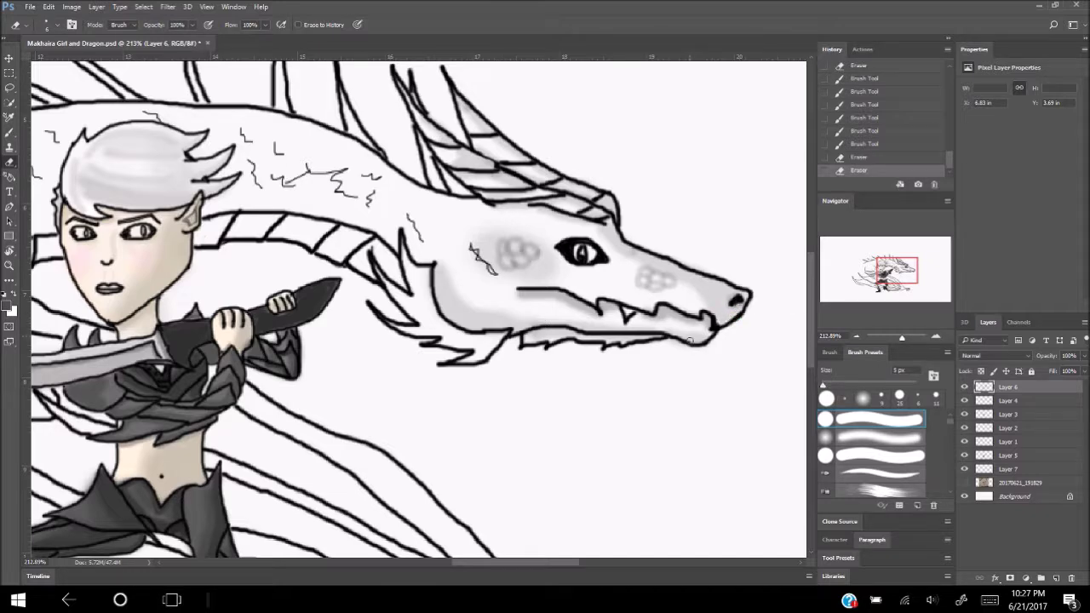
click(478, 250)
click(1008, 469)
key(b)
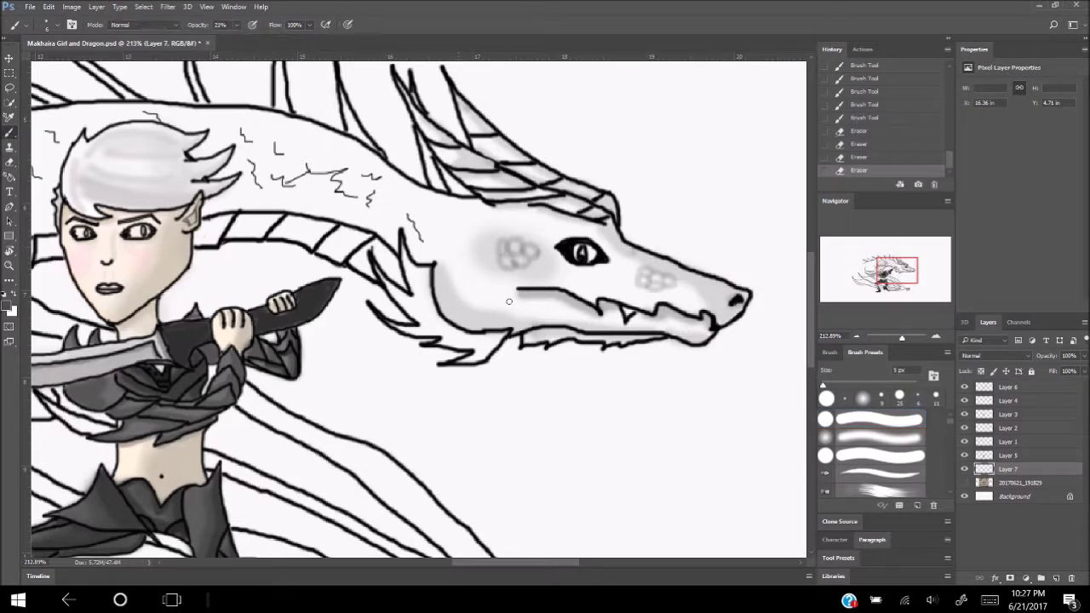
drag(460, 281, 477, 305)
scroll(517, 304, down, 5)
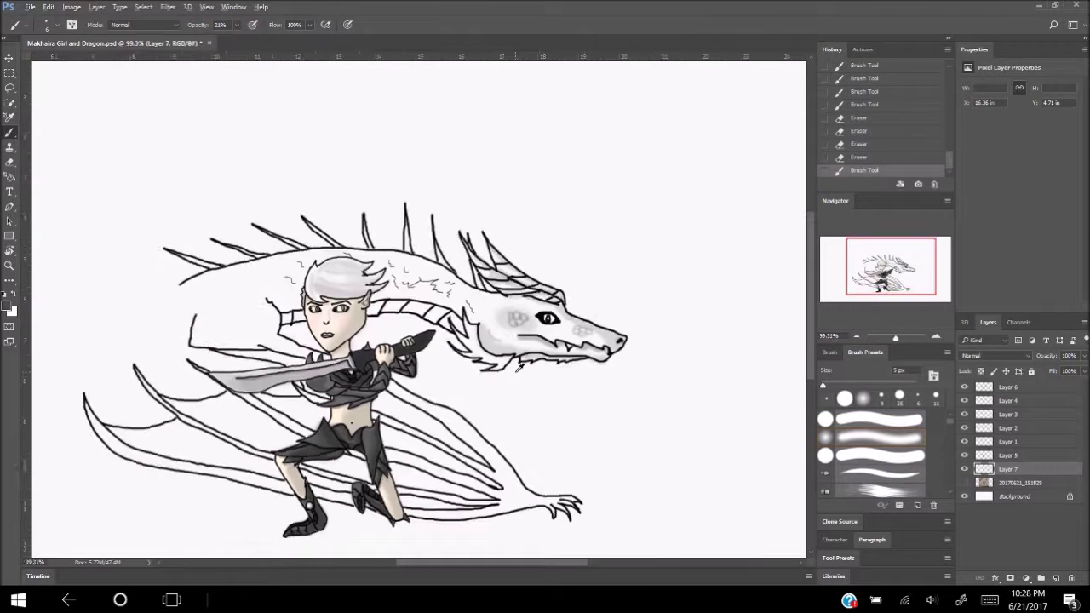
scroll(517, 304, up, 5)
scroll(891, 454, down, 2)
scroll(891, 454, down, 3)
scroll(877, 451, down, 3)
Step: Switch to a textured brush and paint textured grey over the dragon's jaw and neck
click(838, 451)
key(period)
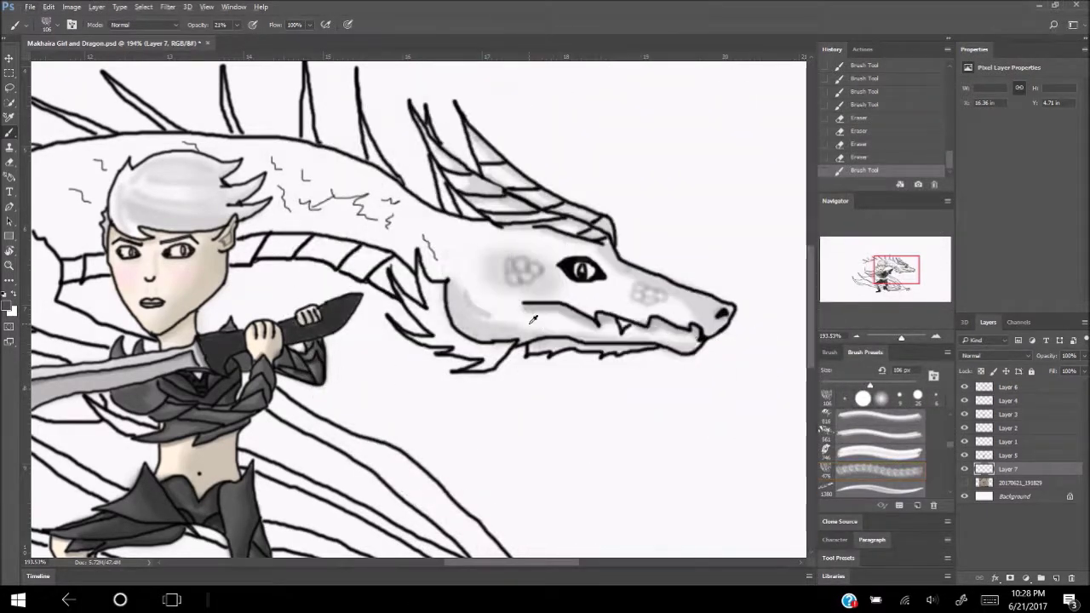
click(478, 317)
drag(477, 318, 621, 304)
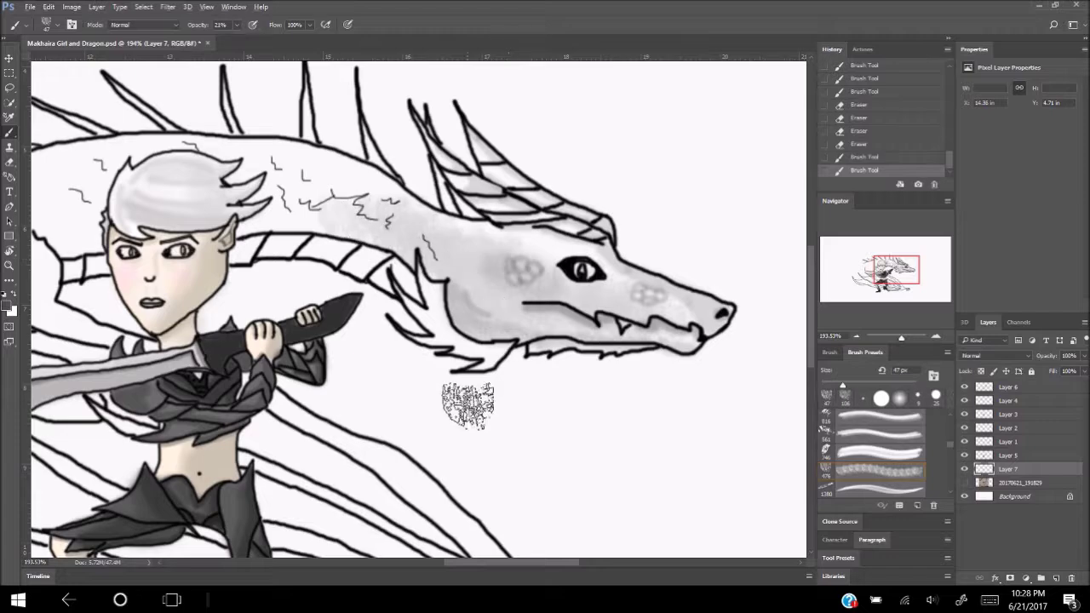
scroll(417, 401, down, 1)
click(553, 247)
click(596, 256)
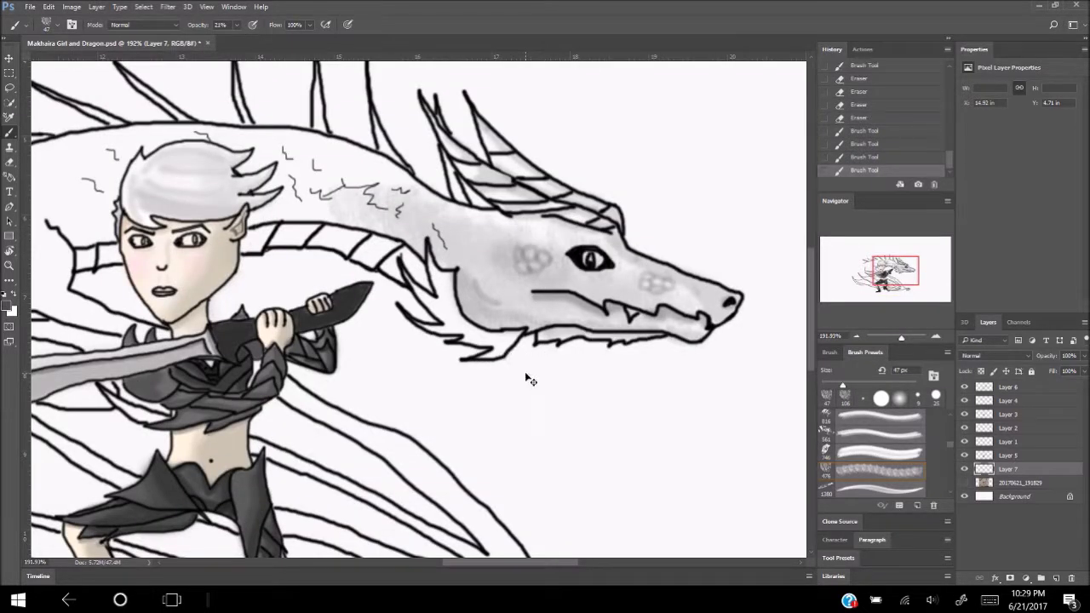
Step: Fit the drawing on screen and paint grey shading across the dragon's head
key(ctrl+0)
scroll(417, 256, up, 3)
drag(417, 256, 520, 213)
scroll(520, 213, up, 3)
scroll(654, 340, down, 3)
scroll(655, 339, up, 2)
Step: Shade along the dragon's lower jaw near the snout and shrink the brush to 7 px
key(Escape)
key(3)
key(7)
drag(723, 343, 739, 331)
key(bracketleft)
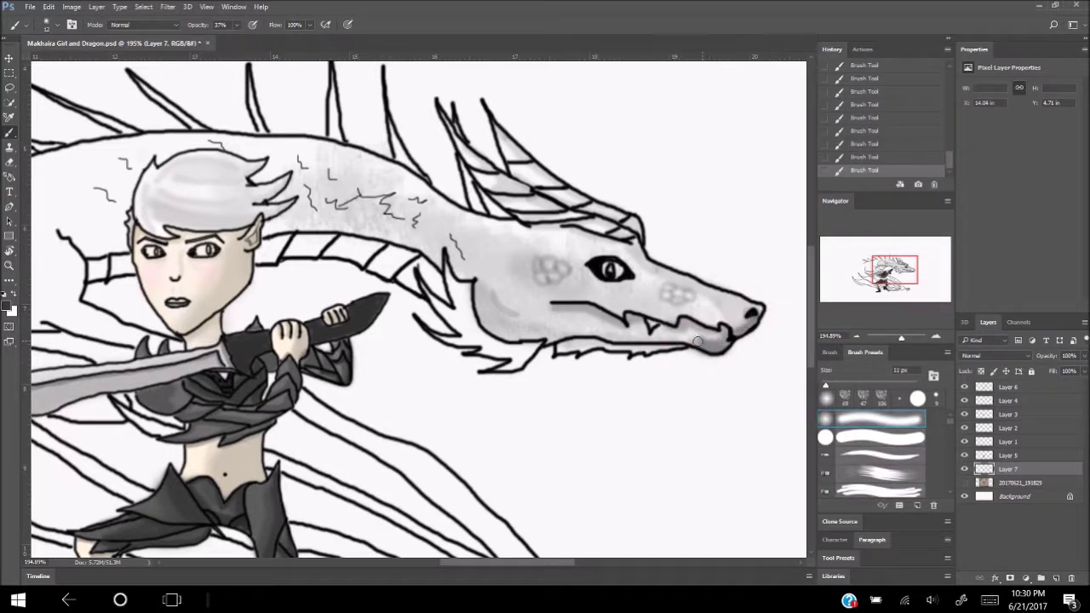
scroll(609, 346, down, 5)
scroll(552, 319, up, 3)
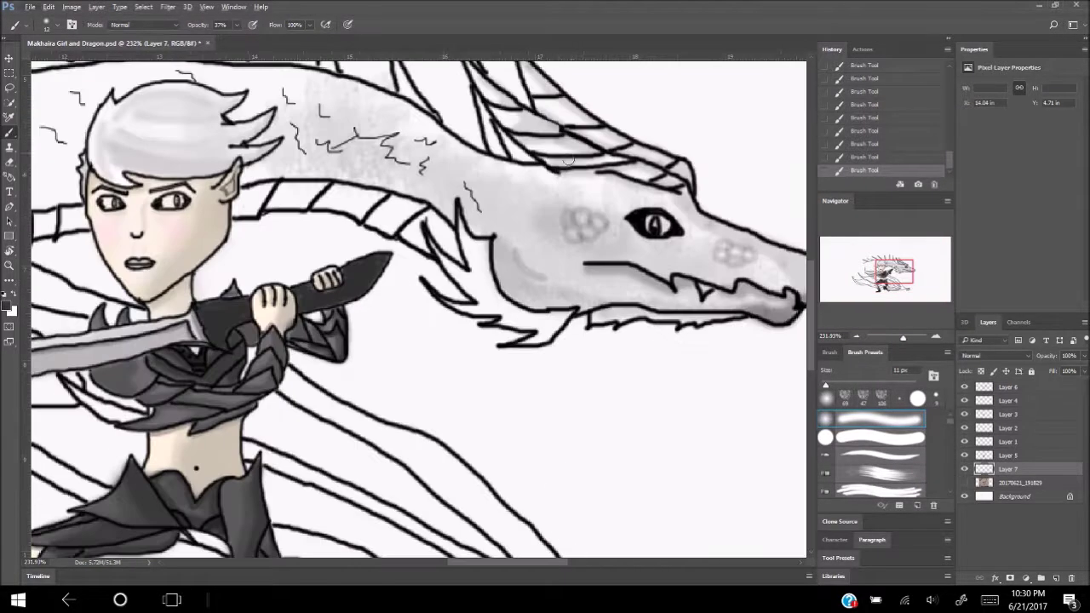
scroll(552, 255, up, 2)
Step: Shade the crest on top of the dragon's head with the 7 px brush
drag(498, 213, 552, 219)
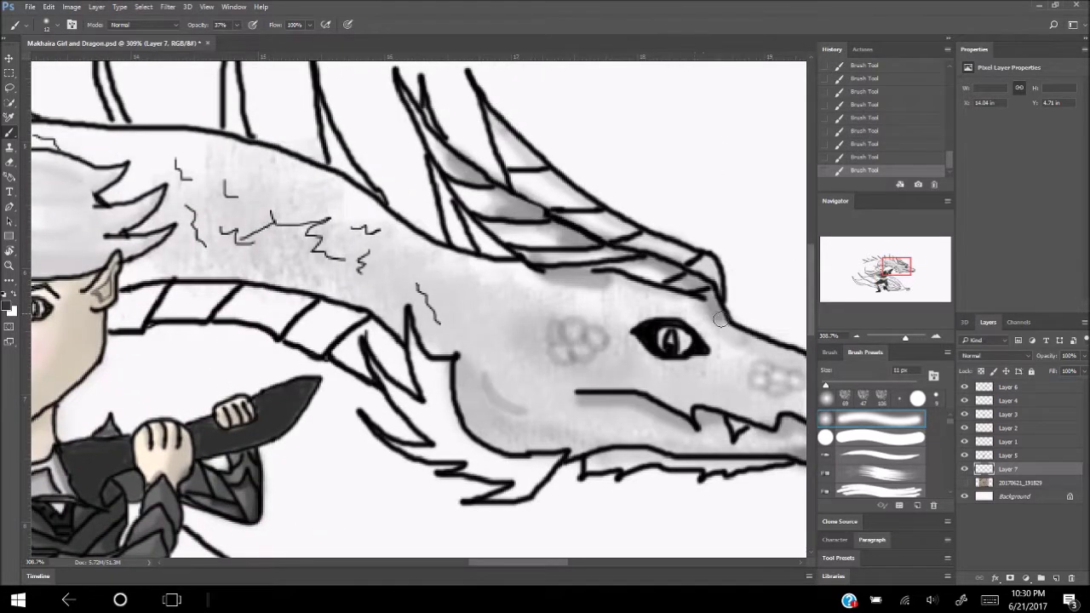
scroll(718, 335, down, 3)
scroll(739, 341, down, 2)
scroll(508, 327, down, 1)
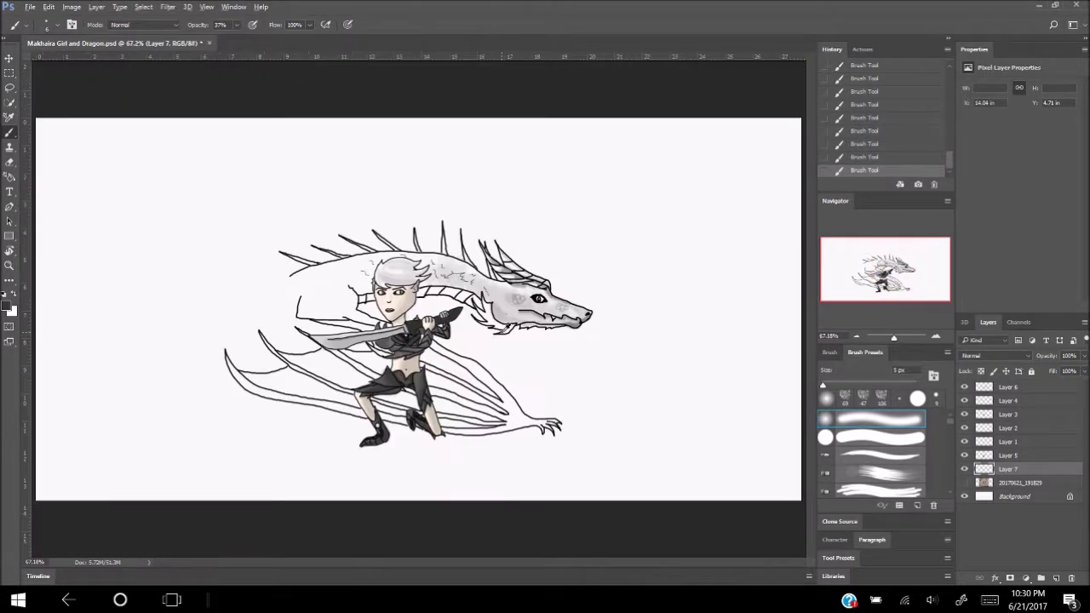
scroll(545, 315, up, 3)
scroll(503, 285, down, 2)
scroll(402, 296, down, 1)
scroll(527, 282, up, 3)
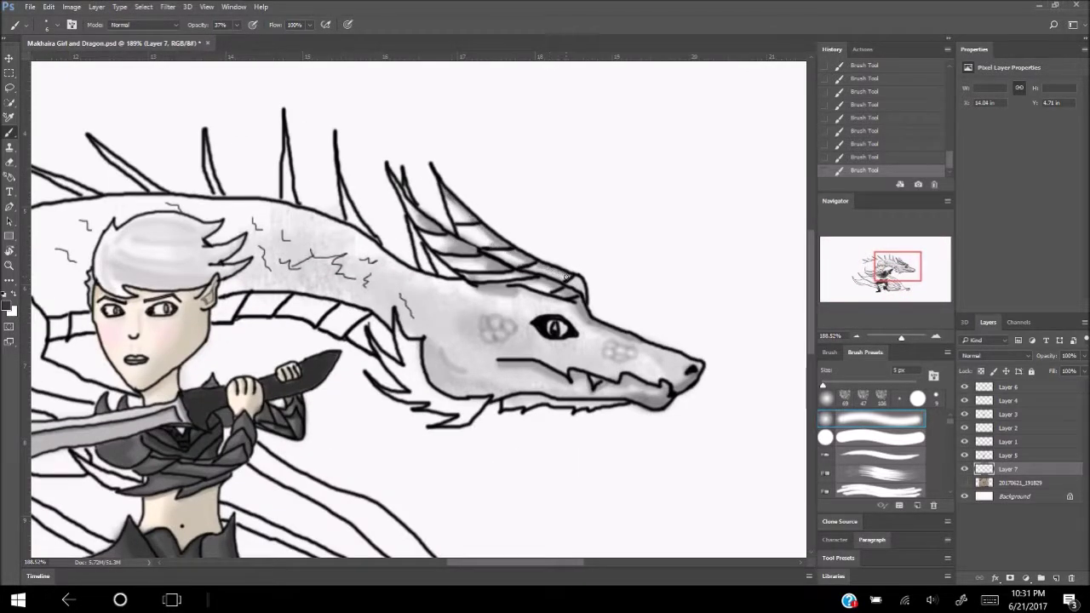
scroll(535, 264, up, 1)
scroll(547, 312, down, 4)
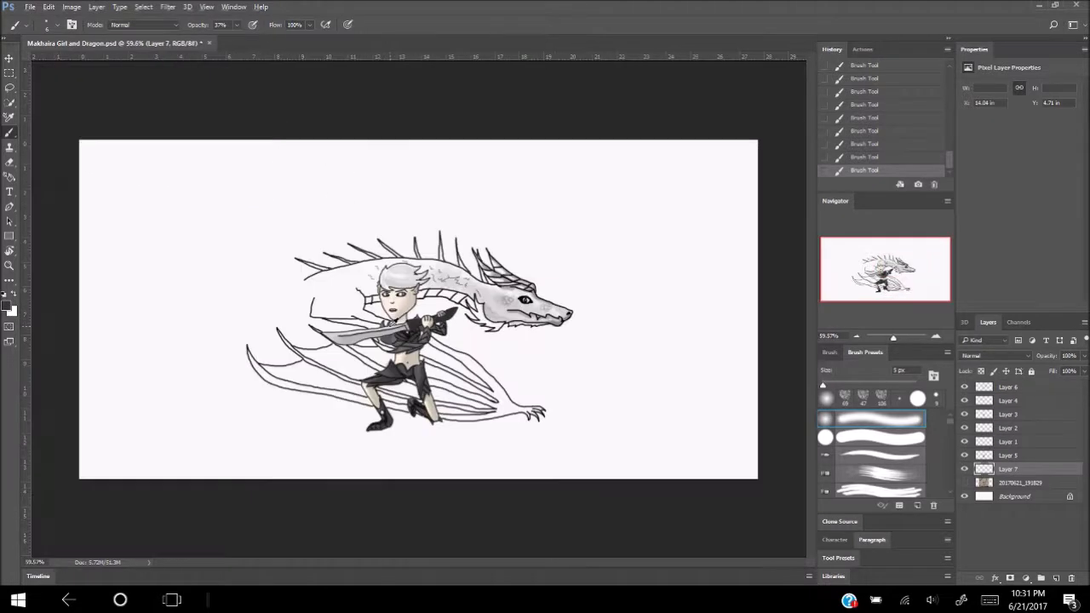
Step: On Layer 6, erase a stray mark near the dragon's head
scroll(529, 298, up, 2)
scroll(511, 290, up, 2)
click(1008, 387)
key(e)
drag(494, 236, 401, 213)
key(b)
Step: Try full-opacity brow strokes in a new colour, then undo them
click(7, 305)
key(Escape)
click(7, 305)
key(Escape)
key(bracketright)
key(bracketright)
key(bracketright)
key(0)
mouse_move(464, 230)
mouse_down()
mouse_move(450, 223)
mouse_move(503, 235)
mouse_up()
scroll(562, 358, down, 4)
scroll(507, 334, up, 3)
key(ctrl+alt+z)
key(ctrl+alt+z)
key(ctrl+0)
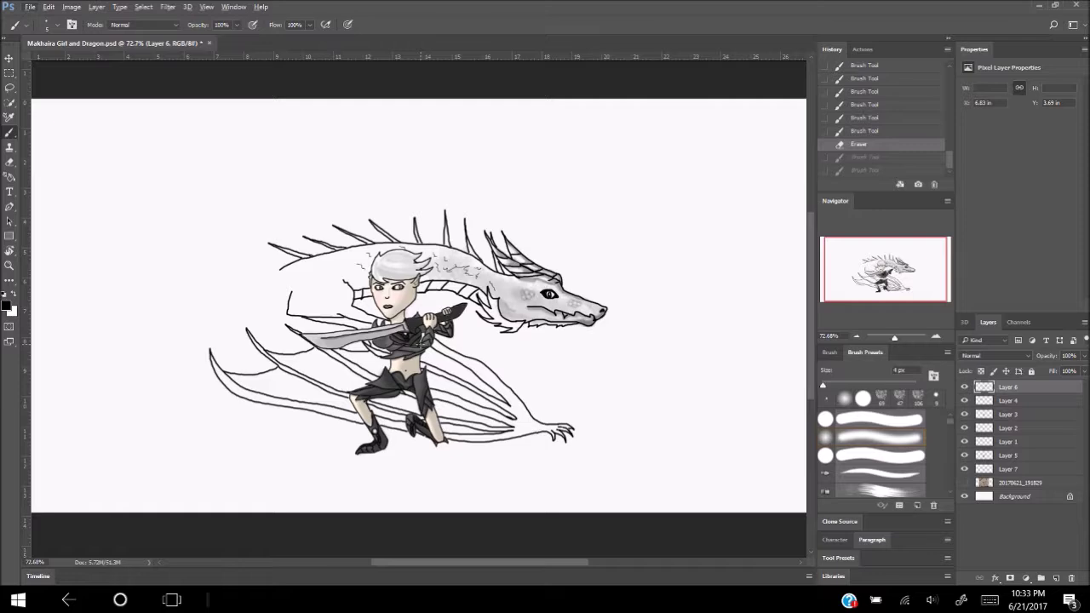
Step: On Layer 7 at 51% opacity, darken the dragon's neck with three grey strokes
scroll(519, 277, up, 2)
scroll(520, 277, up, 2)
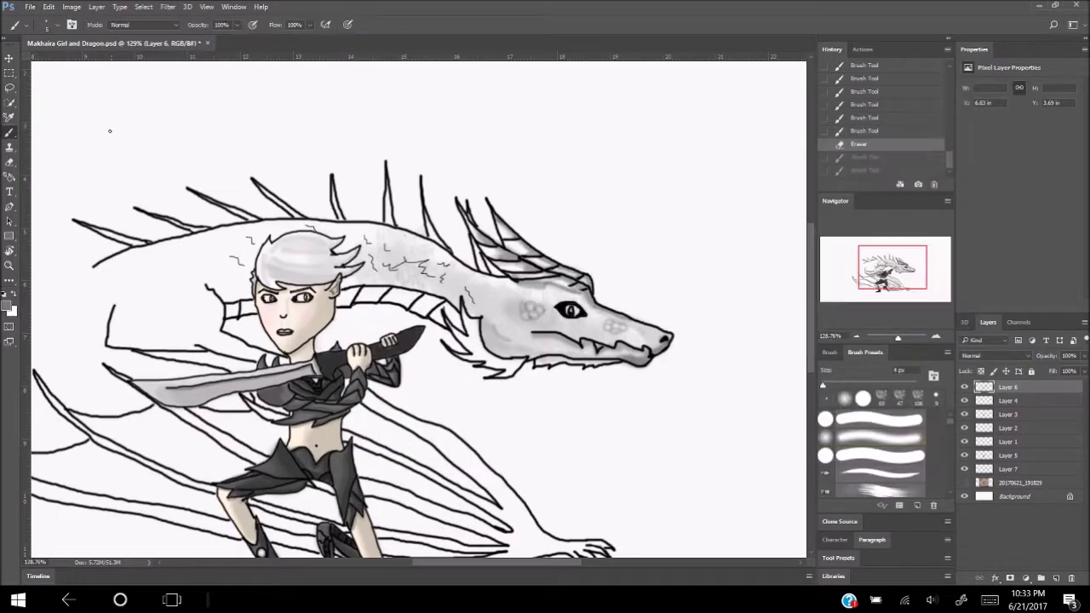
click(1010, 469)
scroll(458, 319, up, 2)
key(5)
key(1)
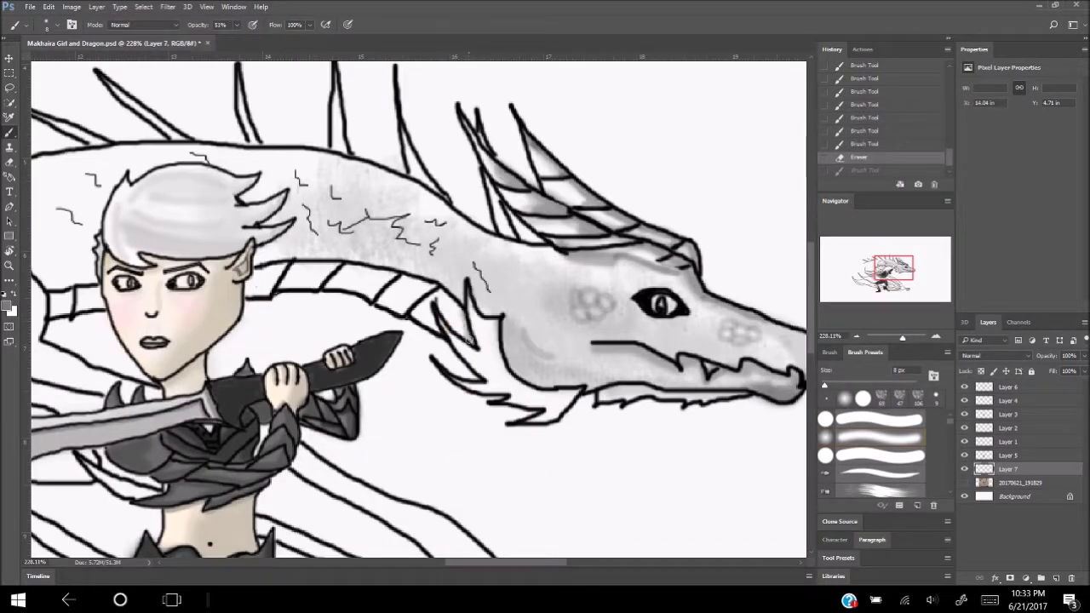
drag(436, 298, 425, 333)
drag(430, 278, 400, 308)
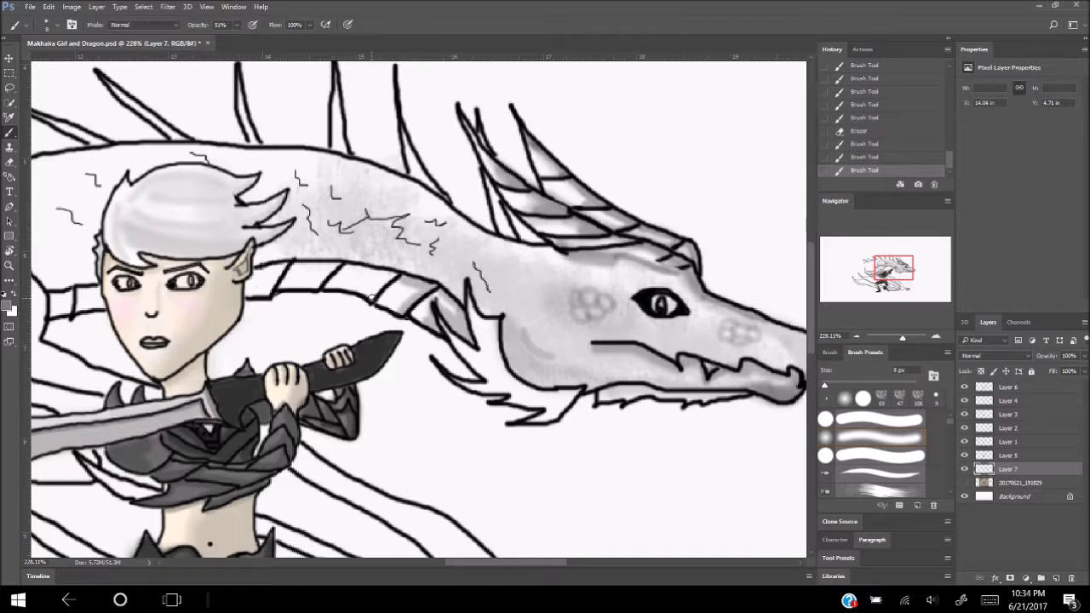
drag(342, 278, 393, 271)
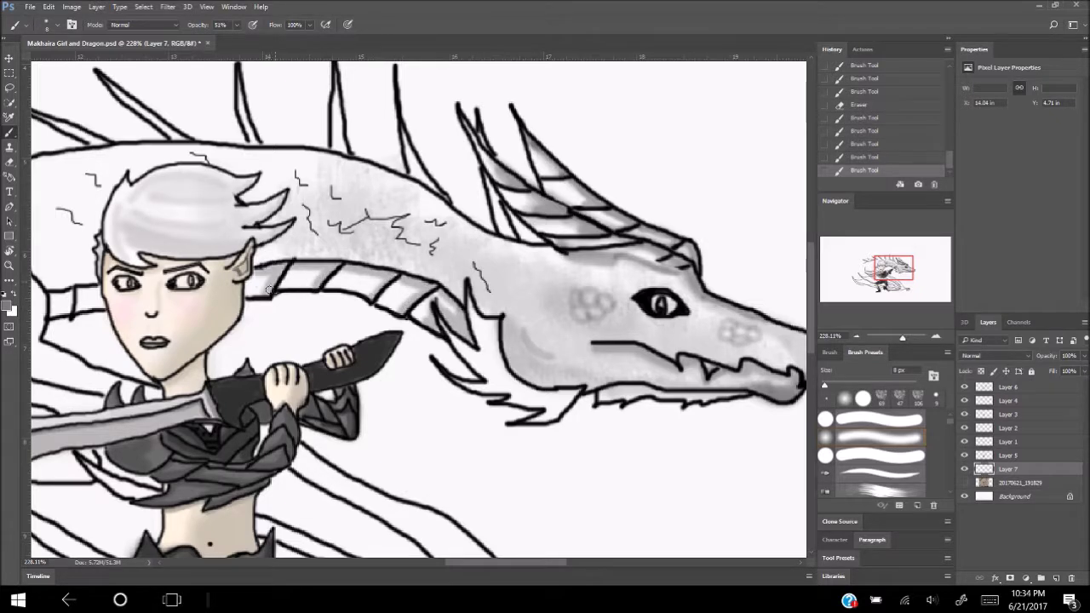
Step: Inspect the neck shading and shrink the brush to 8 px
scroll(269, 291, down, 2)
scroll(268, 290, up, 3)
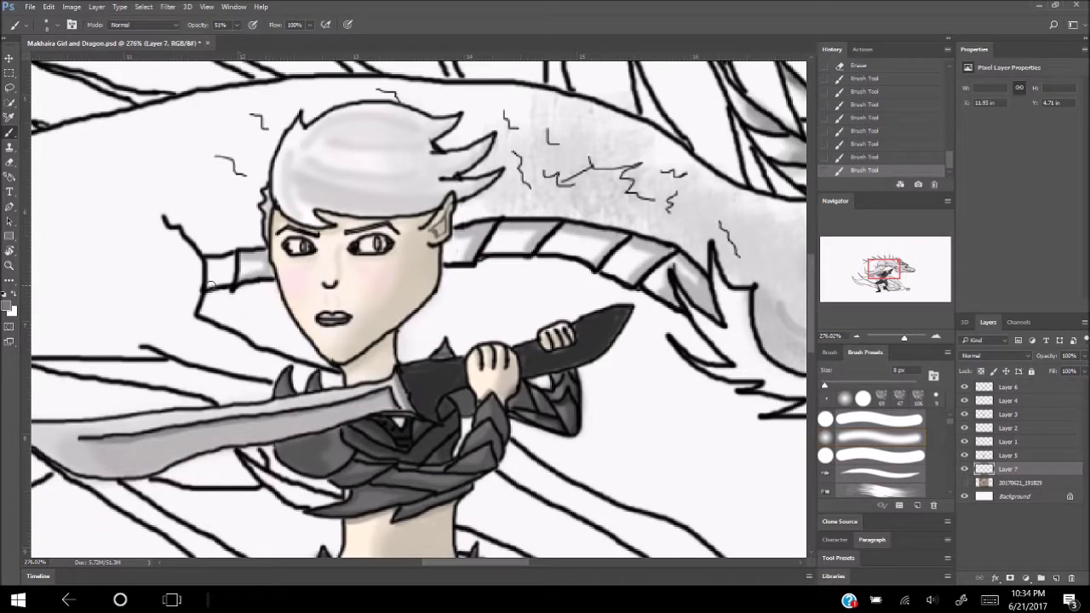
scroll(272, 354, down, 4)
scroll(272, 354, up, 2)
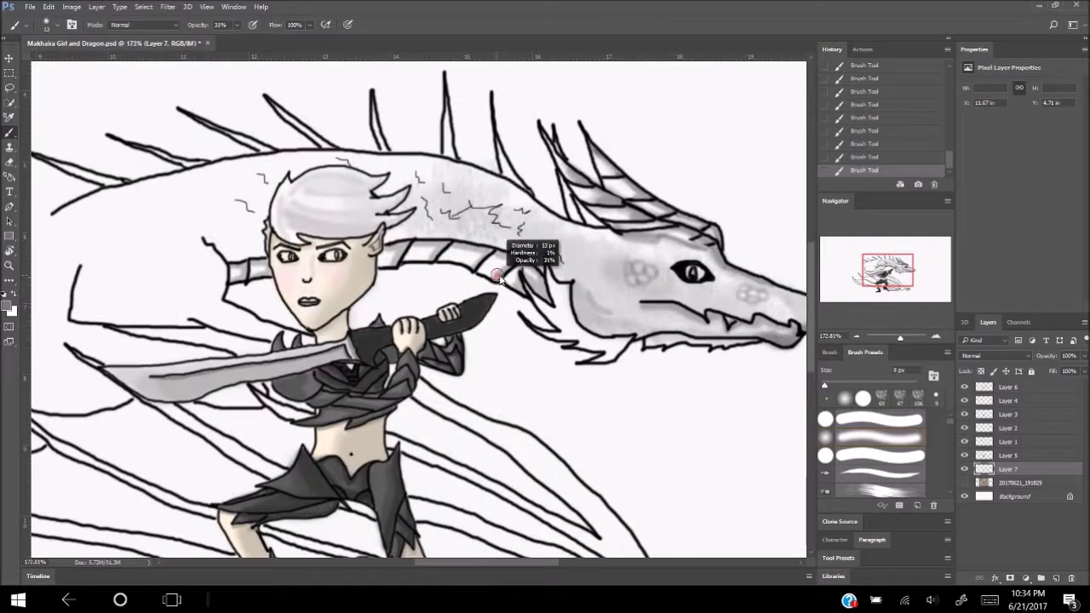
scroll(460, 281, down, 1)
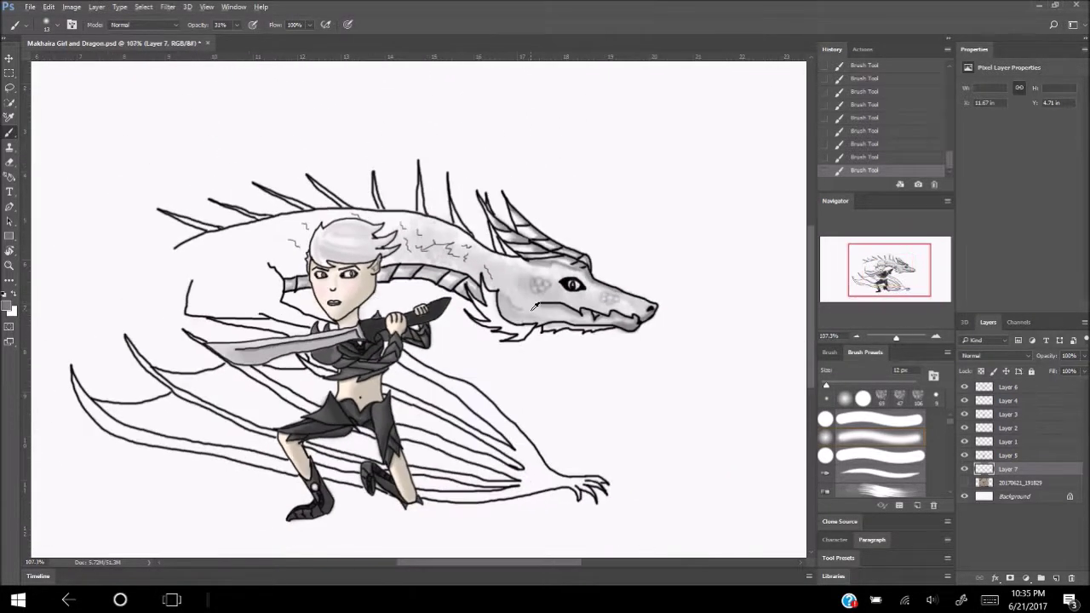
scroll(612, 297, up, 1)
scroll(611, 296, down, 1)
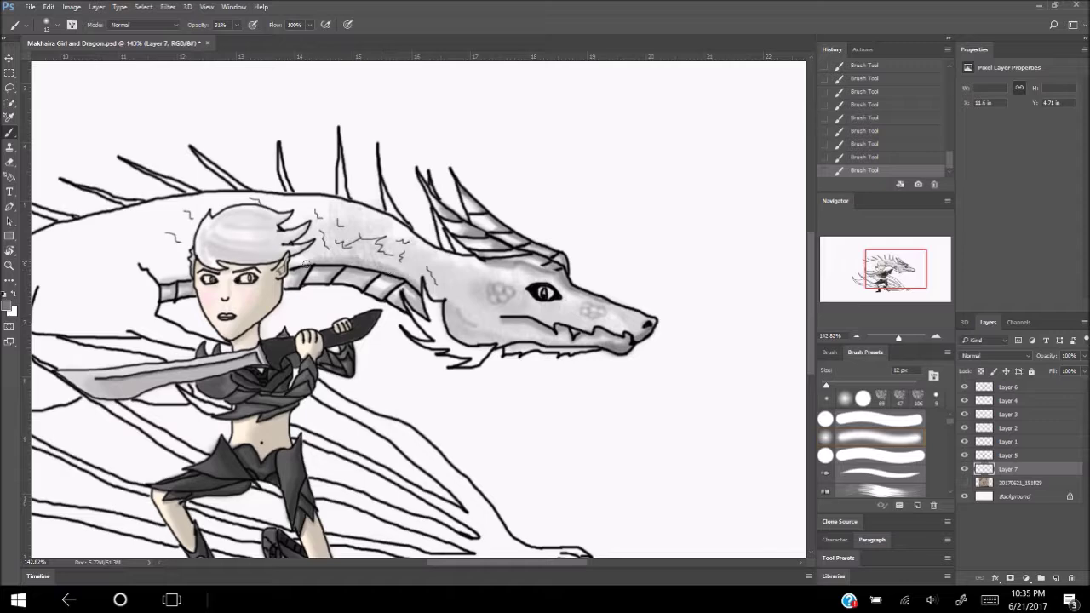
scroll(383, 306, down, 1)
scroll(372, 312, up, 1)
scroll(375, 250, up, 1)
key(bracketleft)
key(bracketleft)
key(bracketleft)
Step: Paint the dragon's dorsal spikes dark grey at 83% opacity
key(8)
key(3)
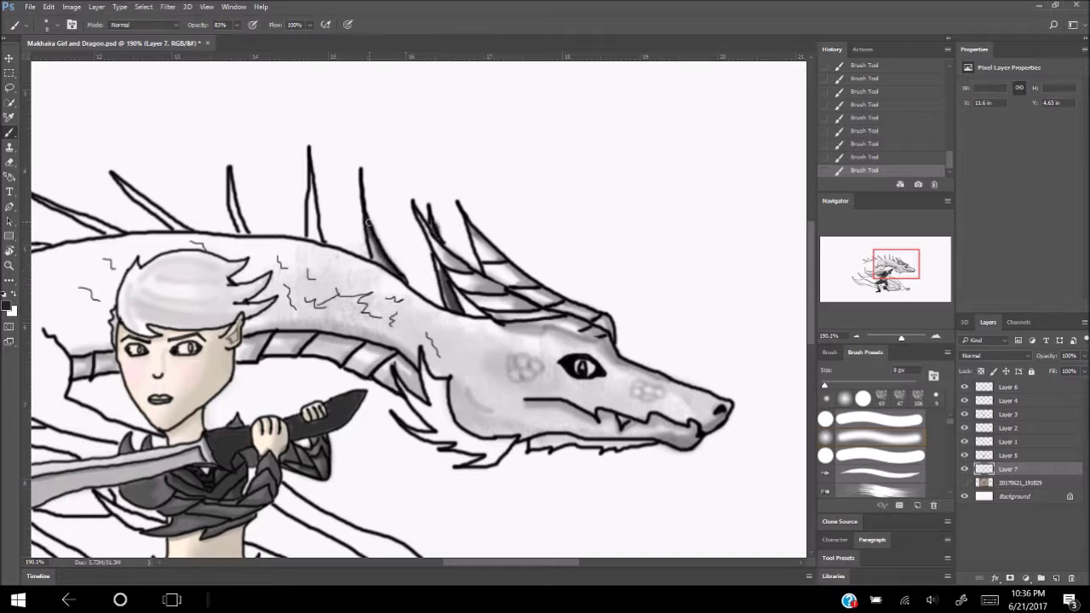
drag(457, 563, 415, 563)
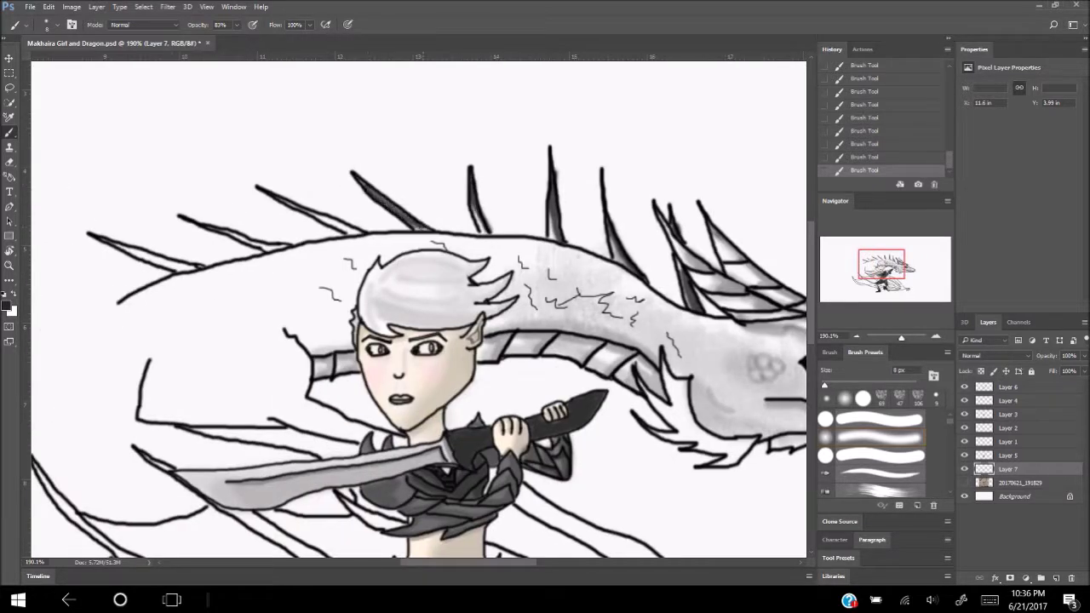
scroll(311, 214, down, 2)
scroll(391, 192, up, 3)
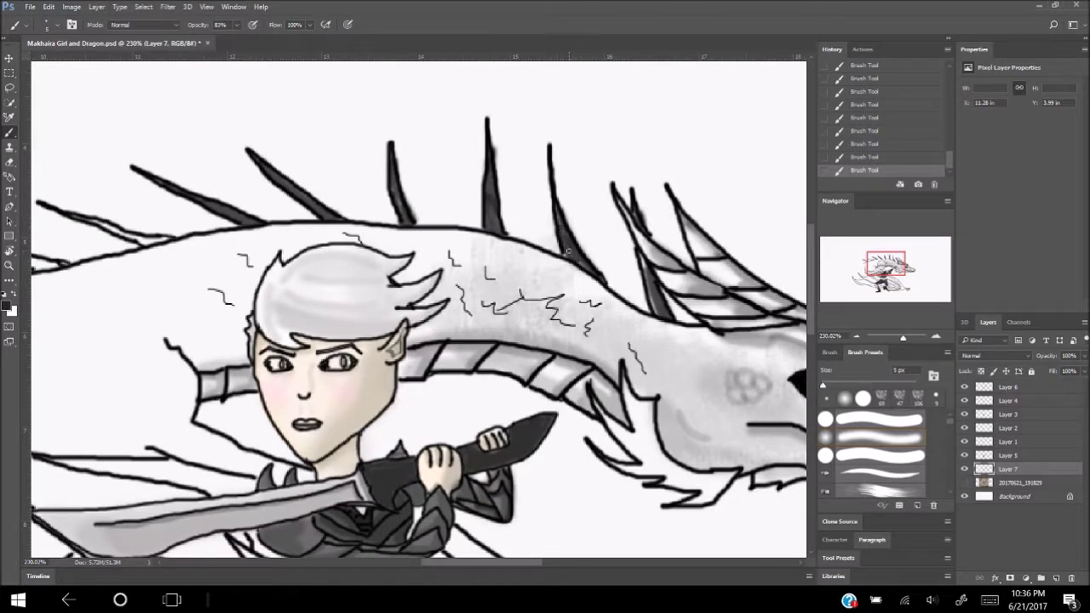
drag(435, 565, 394, 565)
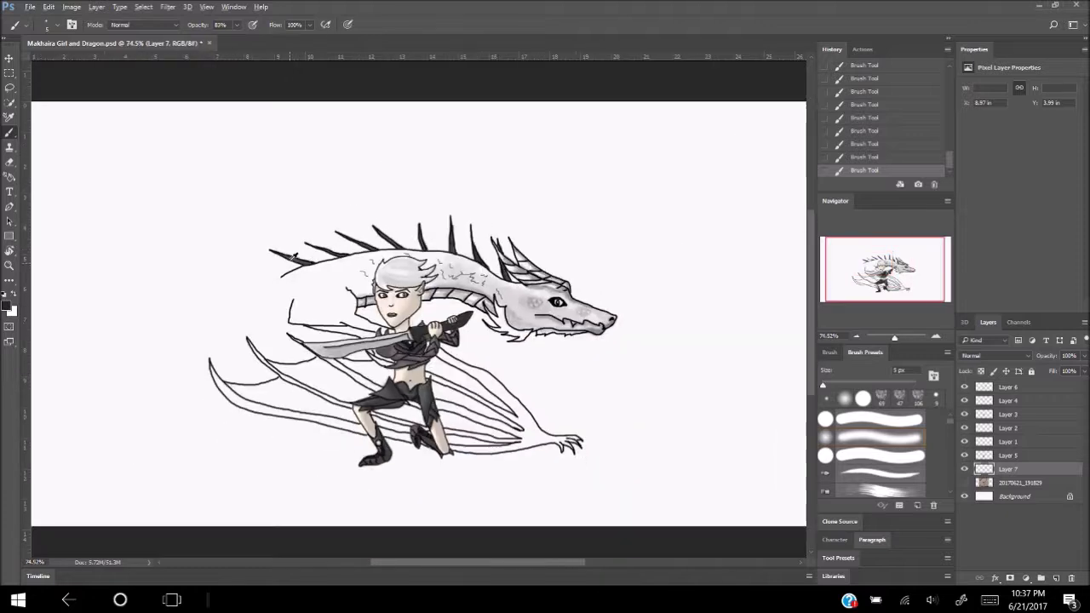
click(930, 145)
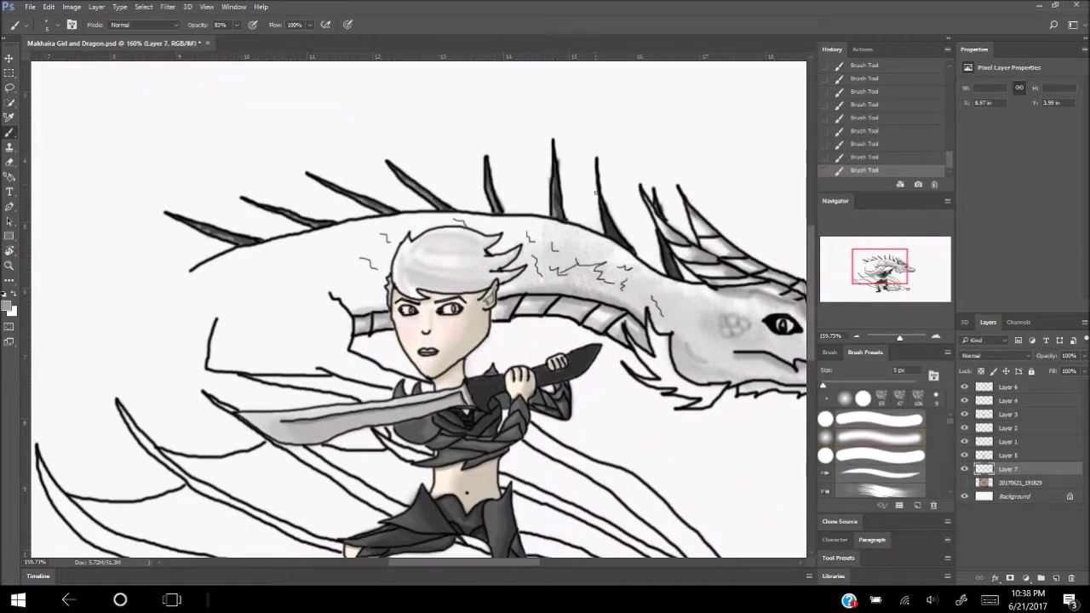
Step: Erase overspill around a dragon spike and save the file
key(e)
drag(559, 155, 562, 167)
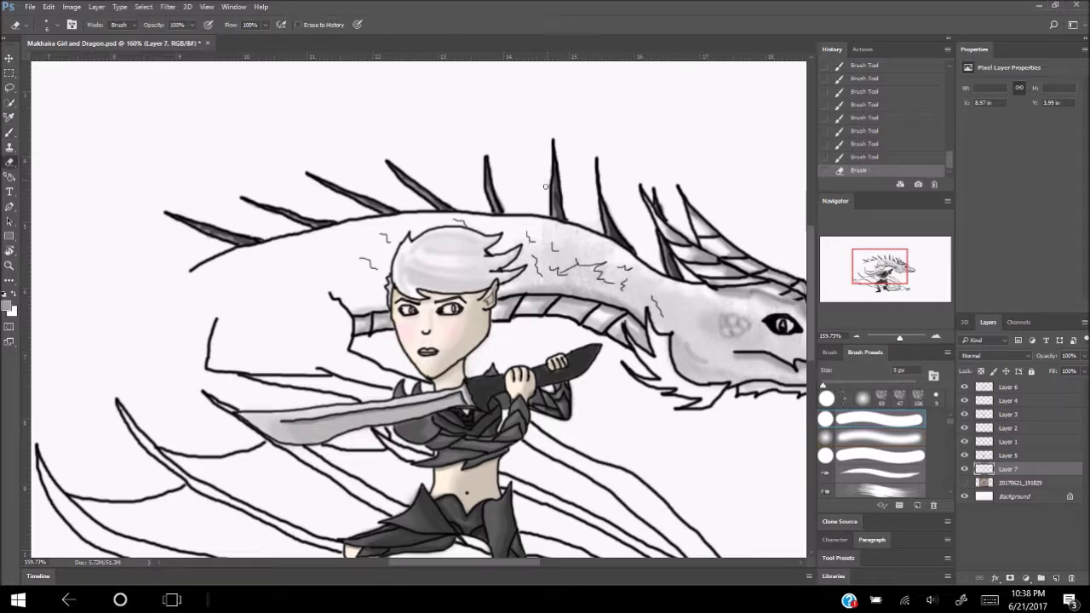
key(ctrl+minus)
key(b)
scroll(349, 271, down, 1)
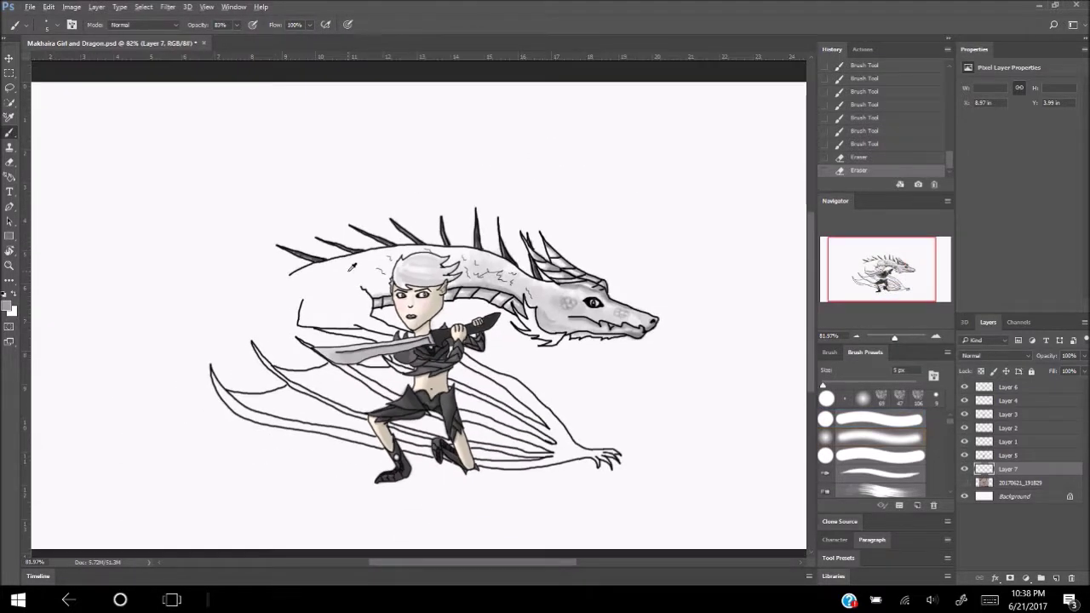
scroll(352, 267, up, 1)
click(30, 7)
click(51, 135)
Step: On Layer 6, erase the scratch marks beside the girl's hair, then reactivate Layer 7
scroll(438, 265, up, 3)
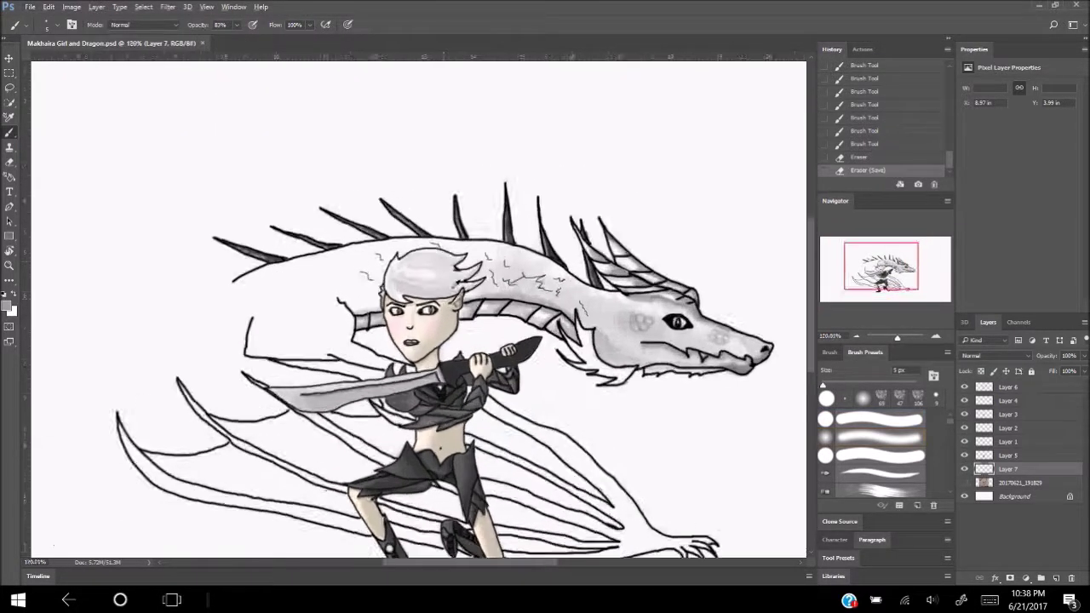
key(alt+period)
key(e)
drag(504, 247, 347, 266)
click(882, 398)
click(1008, 468)
click(12, 312)
Step: Paint textured grey over the dragon's neck and upper body beside the girl's hair
click(934, 142)
click(11, 132)
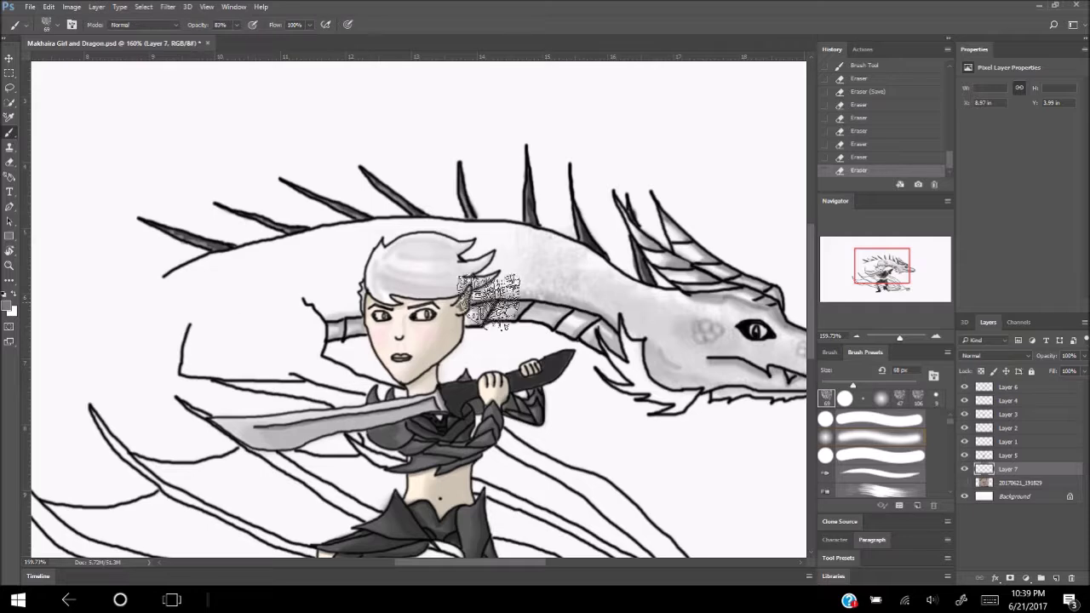
mouse_move(503, 255)
mouse_down()
mouse_move(303, 300)
mouse_move(256, 286)
mouse_up()
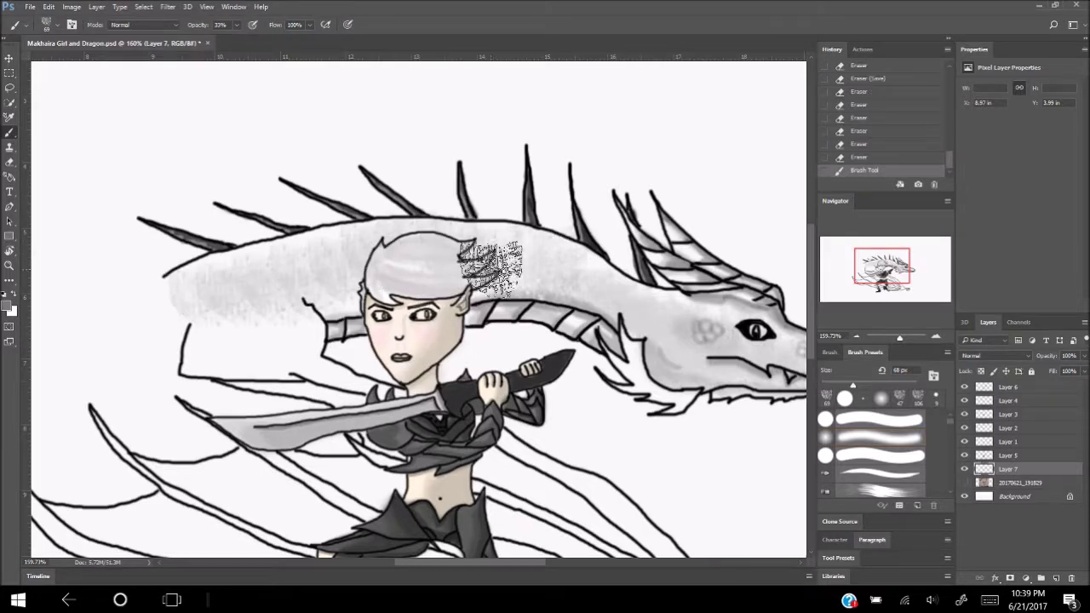
scroll(708, 445, down, 2)
mouse_move(511, 294)
mouse_down()
mouse_move(400, 315)
mouse_move(468, 334)
mouse_up()
drag(635, 324, 687, 399)
scroll(687, 400, down, 2)
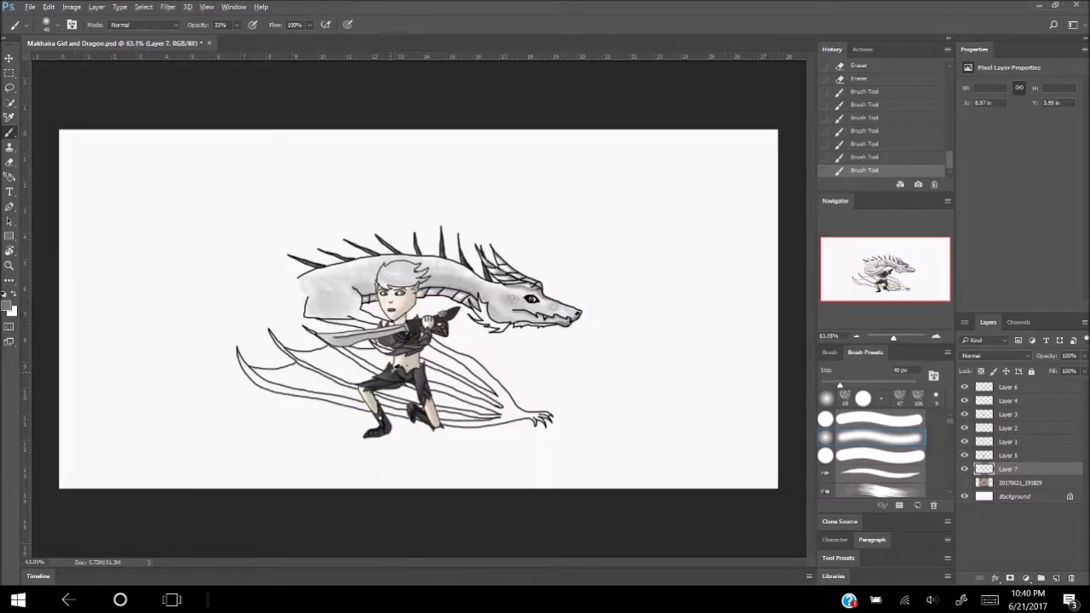
drag(333, 213, 274, 270)
drag(260, 209, 409, 174)
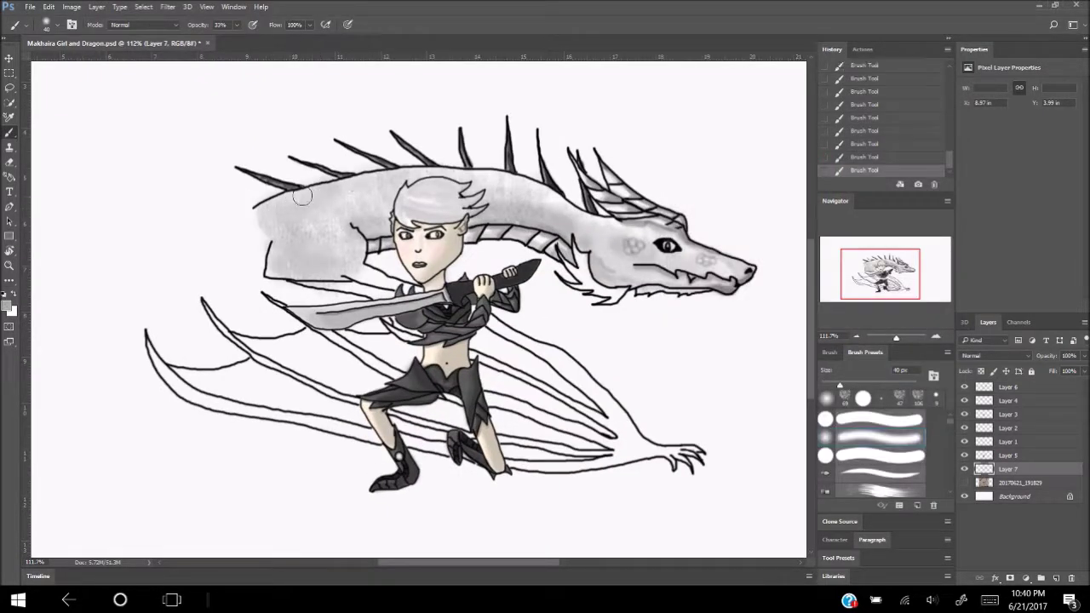
Step: With a slightly smaller brush at 45% opacity, shade the dragon's lower wing lines
key([)
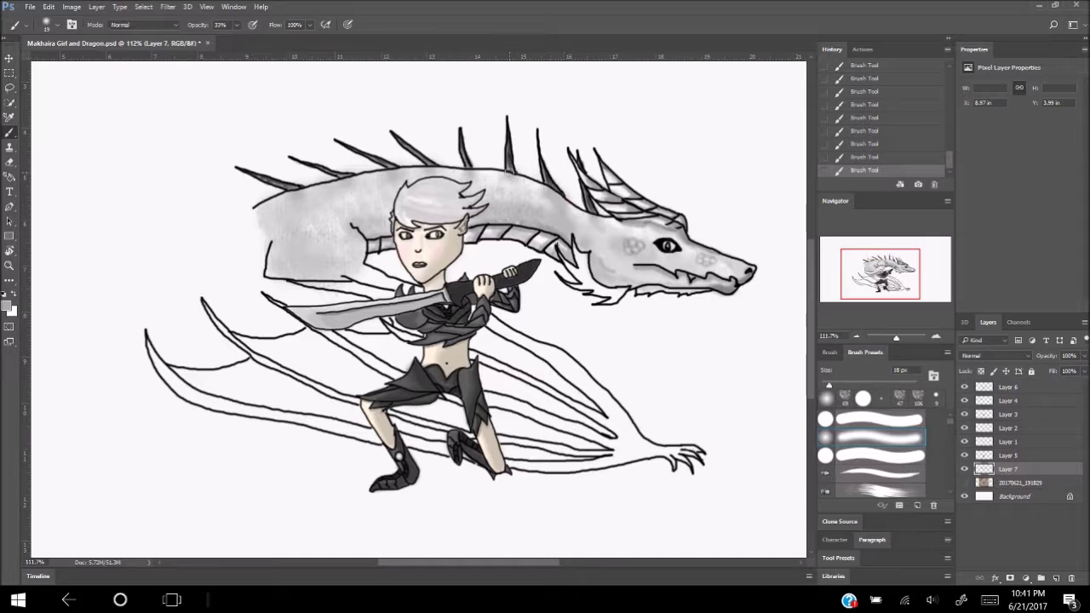
scroll(490, 249, down, 1)
scroll(481, 289, down, 1)
scroll(478, 324, down, 1)
scroll(344, 321, down, 1)
scroll(344, 321, up, 5)
key(4)
key(5)
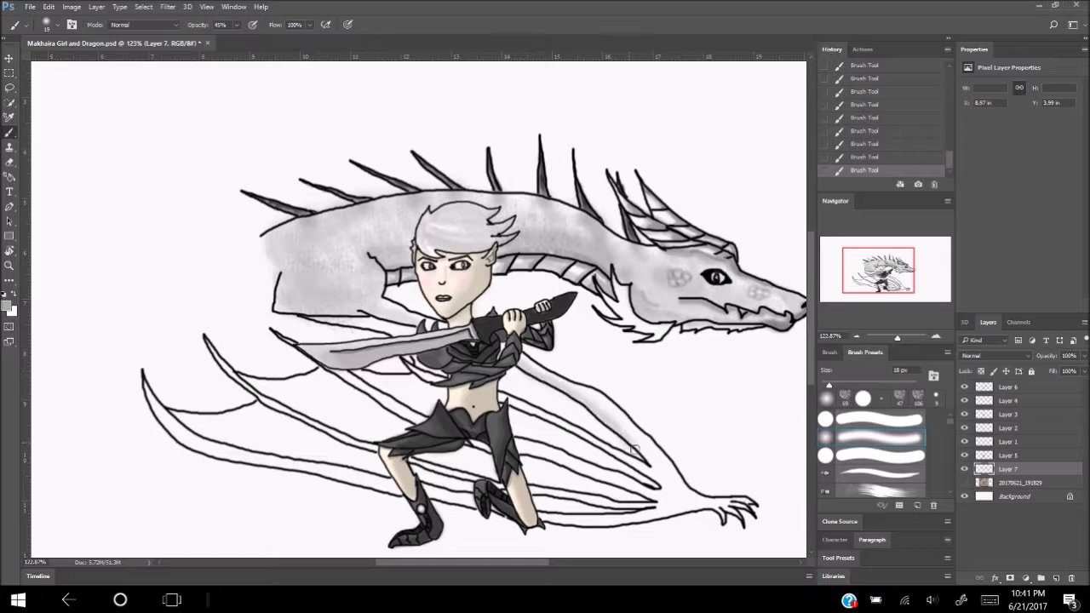
mouse_move(633, 463)
mouse_down()
mouse_move(511, 407)
mouse_move(665, 499)
mouse_move(520, 450)
mouse_up()
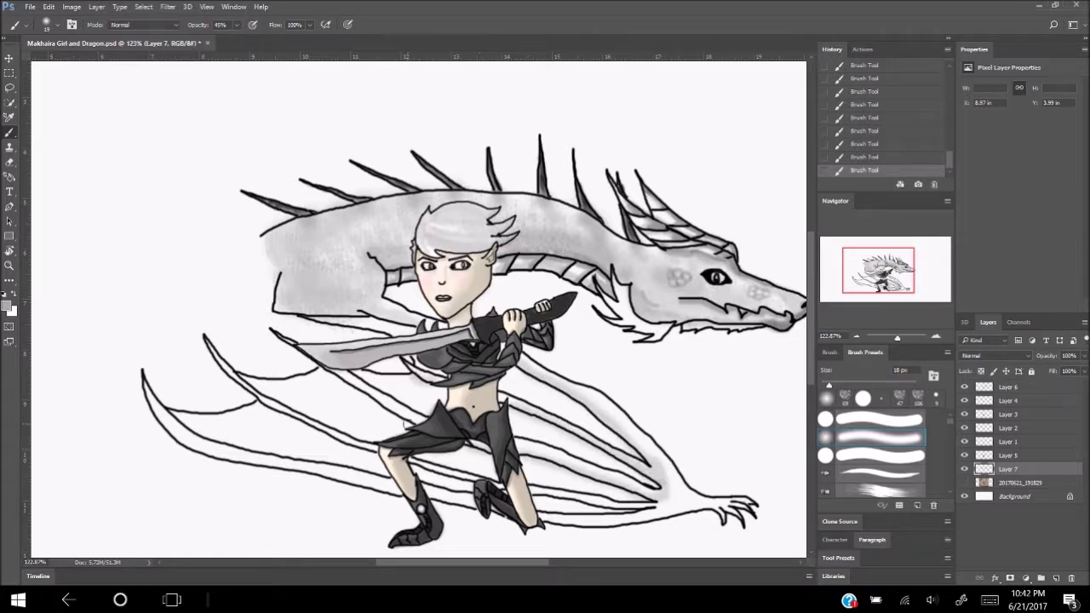
drag(417, 426, 323, 371)
mouse_move(229, 369)
mouse_down()
mouse_move(485, 477)
mouse_move(658, 511)
mouse_up()
mouse_move(143, 389)
mouse_down()
mouse_move(323, 479)
mouse_move(506, 505)
mouse_move(720, 510)
mouse_up()
Step: Pick a darker grey and paint more shading on the dragon's neck
scroll(596, 448, down, 5)
scroll(597, 448, up, 5)
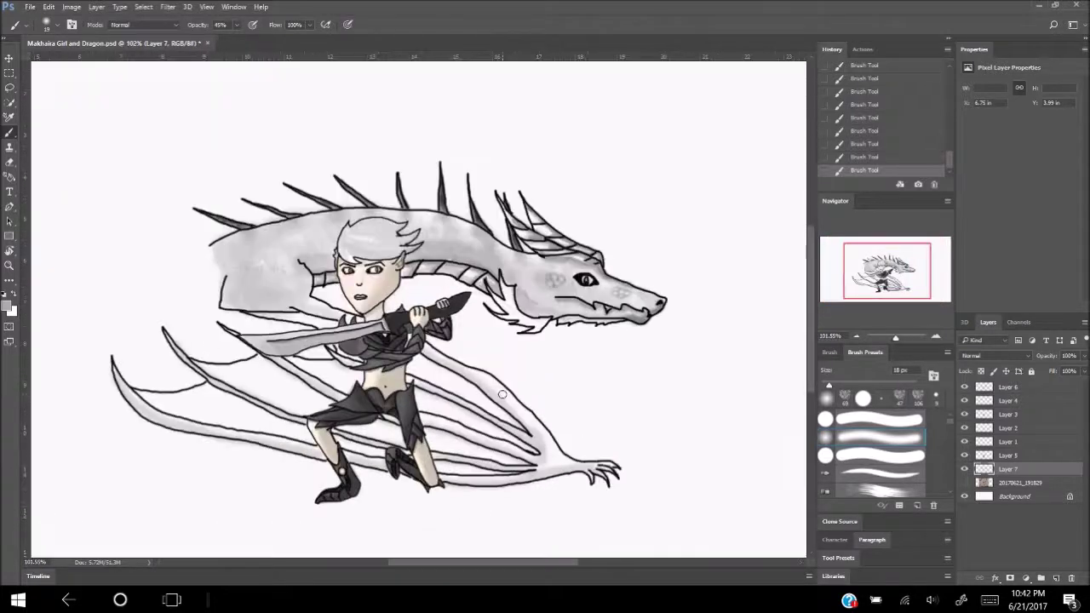
click(7, 306)
key(Return)
mouse_move(290, 243)
mouse_down()
mouse_move(281, 271)
mouse_move(311, 315)
mouse_move(192, 251)
mouse_up()
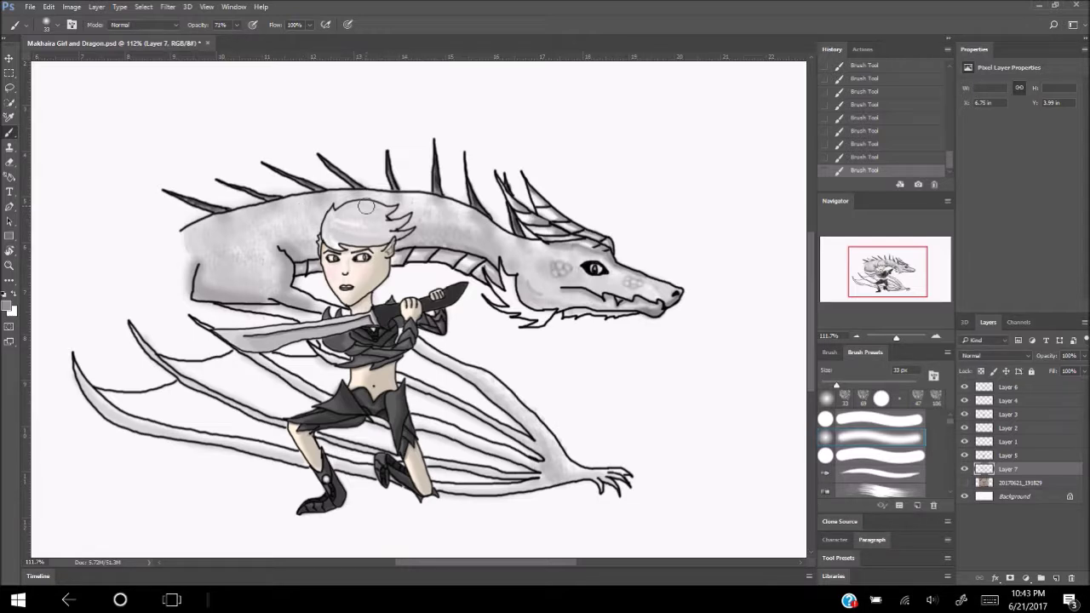
scroll(367, 207, down, 3)
scroll(366, 207, up, 4)
click(7, 306)
Step: Set the foreground colour to cyan #32d4d6 and paint the dragon's lower jaw frill spikes
click(775, 190)
drag(775, 190, 781, 190)
click(829, 224)
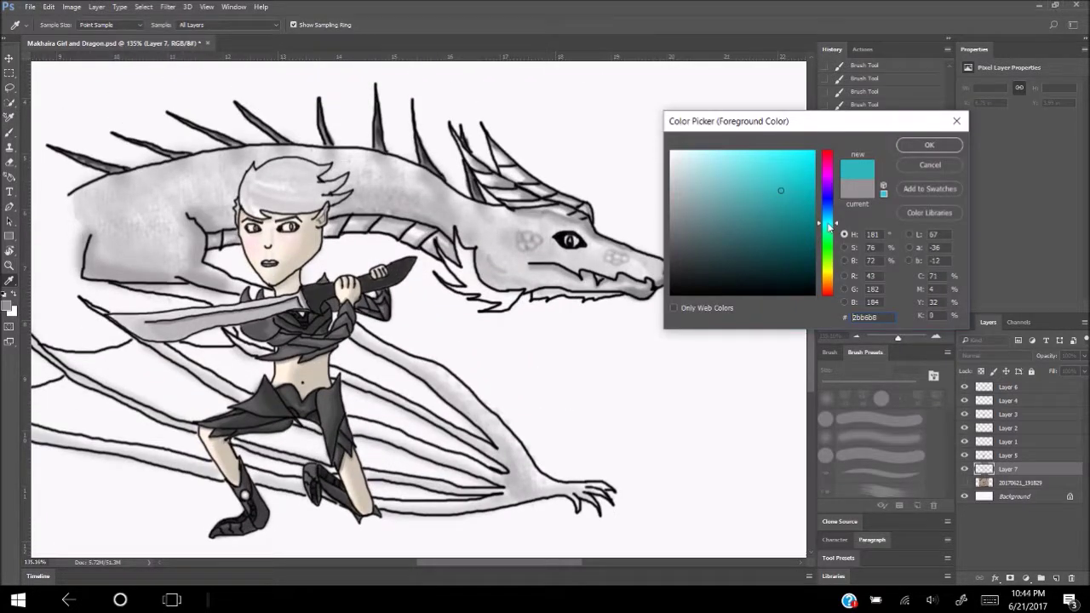
click(929, 145)
mouse_move(467, 278)
mouse_down()
mouse_move(511, 295)
mouse_move(462, 238)
mouse_up()
key(bracketleft)
key(bracketleft)
scroll(464, 277, up, 3)
mouse_move(466, 294)
mouse_down()
mouse_move(550, 305)
mouse_move(455, 212)
mouse_move(434, 265)
mouse_up()
Step: Undo a stroke, then colour the jaw spike and lower jaw fringe cyan
scroll(434, 265, down, 5)
scroll(451, 256, down, 2)
scroll(489, 266, up, 6)
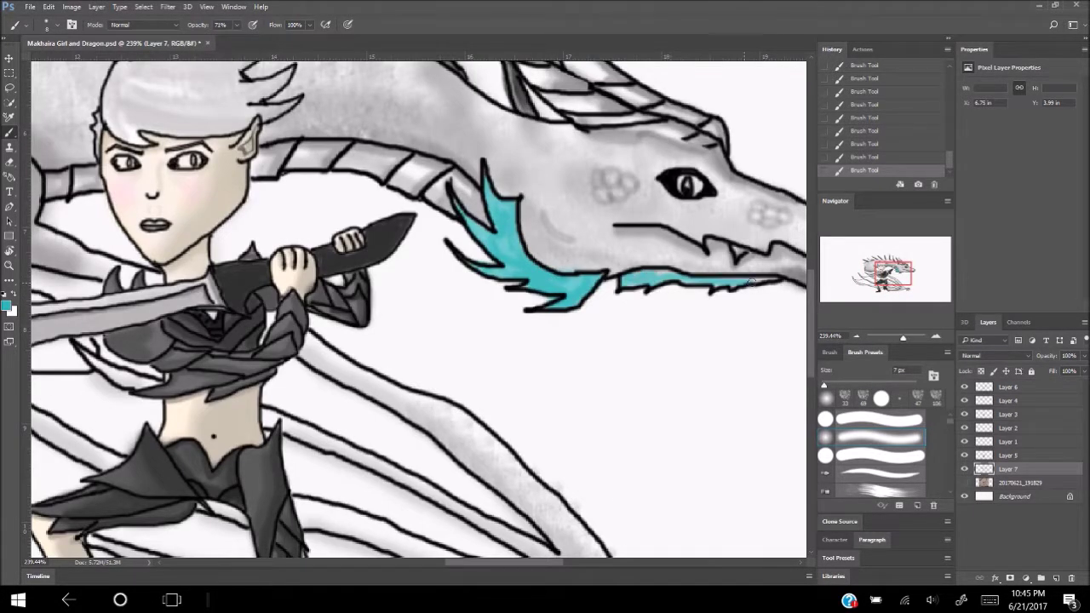
scroll(528, 396, down, 5)
key(ctrl+alt+z)
key(ctrl+alt+z)
key(ctrl+alt+z)
key(ctrl+alt+z)
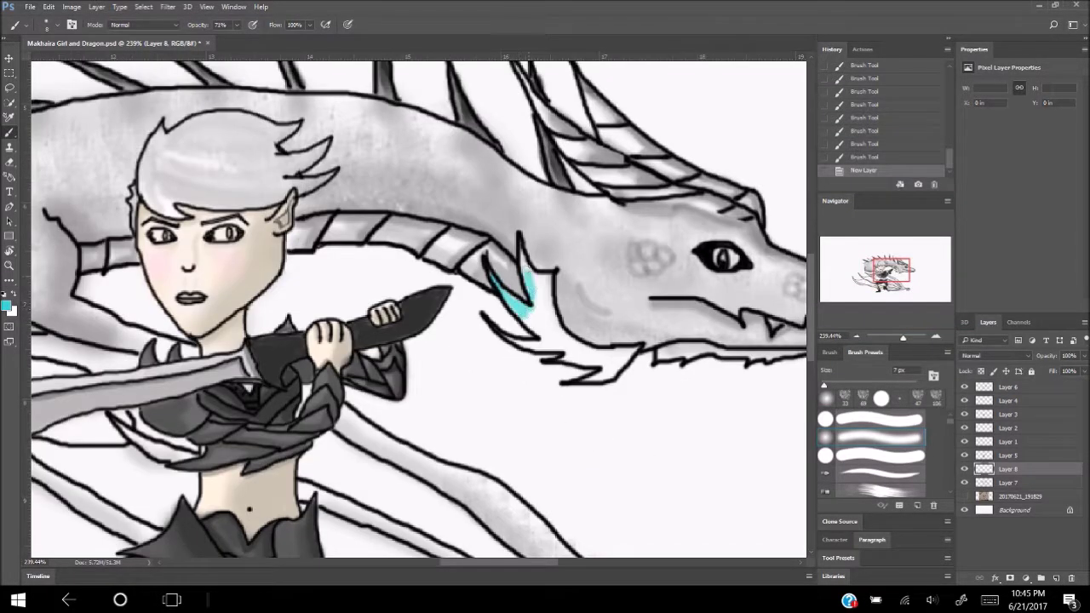
mouse_move(522, 249)
mouse_down()
mouse_move(535, 327)
mouse_move(634, 350)
mouse_up()
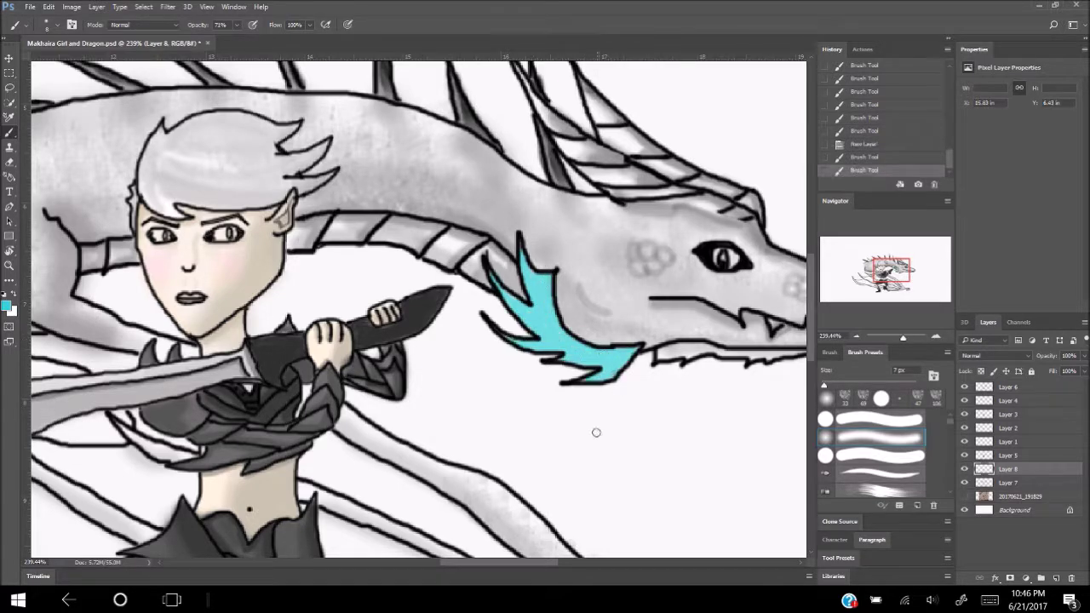
drag(596, 433, 357, 435)
drag(415, 359, 536, 356)
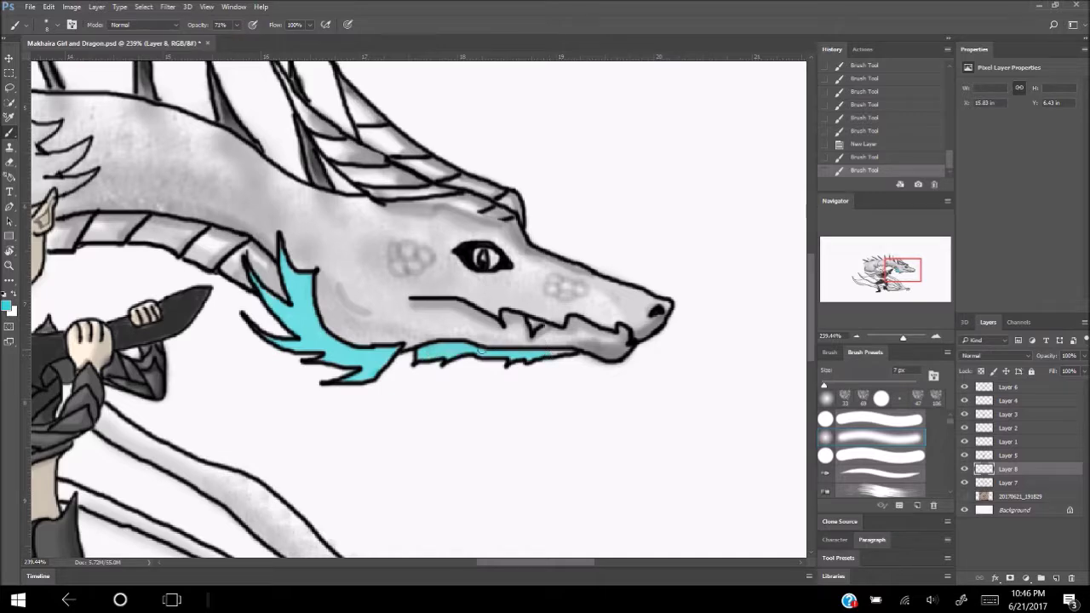
key(ctrl+0)
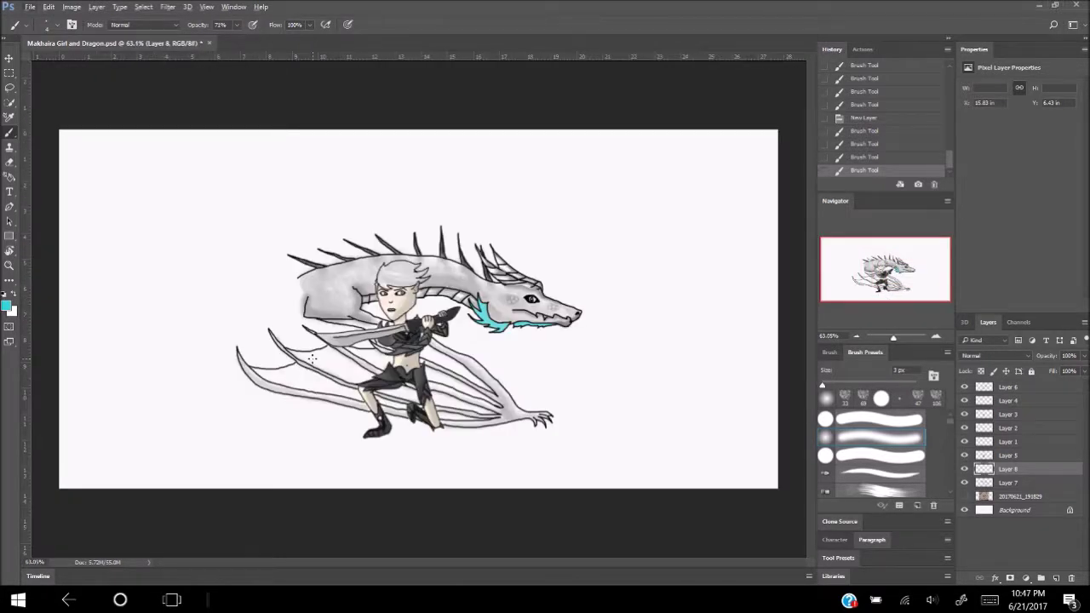
Step: Paint cyan along the lower wing band and its left tip with an 8 px brush
scroll(313, 360, up, 3)
mouse_move(255, 398)
mouse_down()
mouse_move(345, 409)
mouse_move(223, 396)
mouse_move(278, 381)
mouse_move(387, 430)
mouse_move(217, 396)
mouse_move(370, 427)
mouse_move(362, 424)
mouse_up()
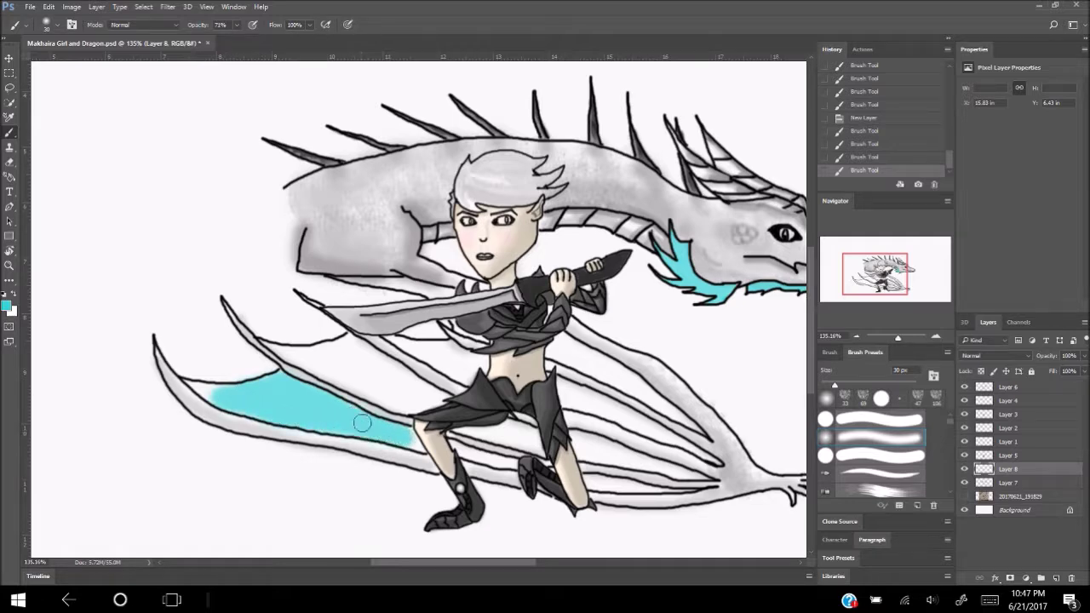
scroll(362, 424, up, 2)
key(bracketleft)
key(bracketleft)
key(bracketleft)
drag(121, 346, 92, 339)
scroll(416, 474, right, 3)
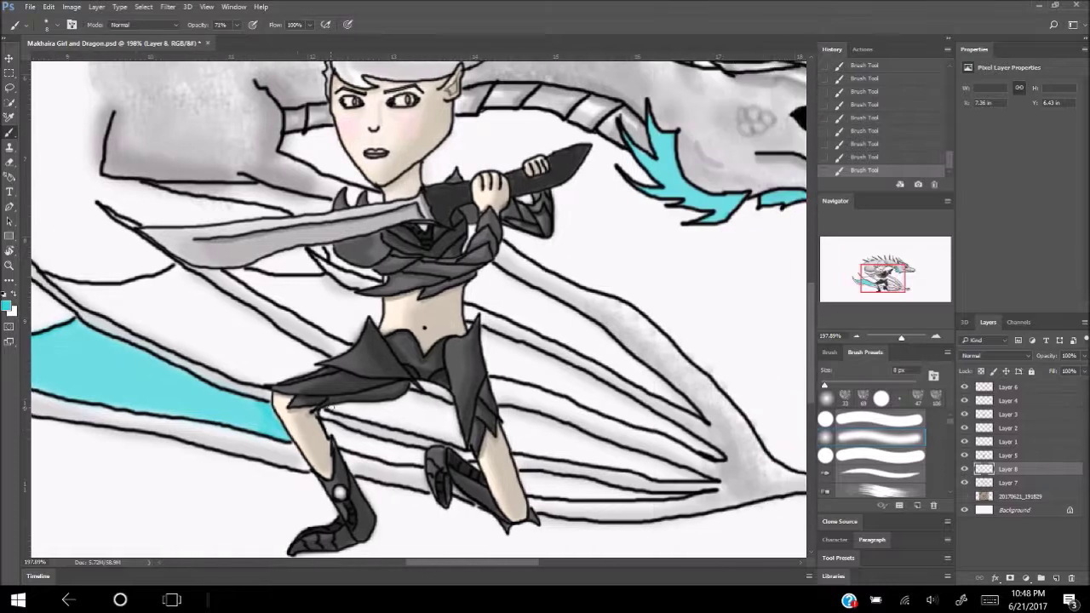
drag(350, 432, 411, 461)
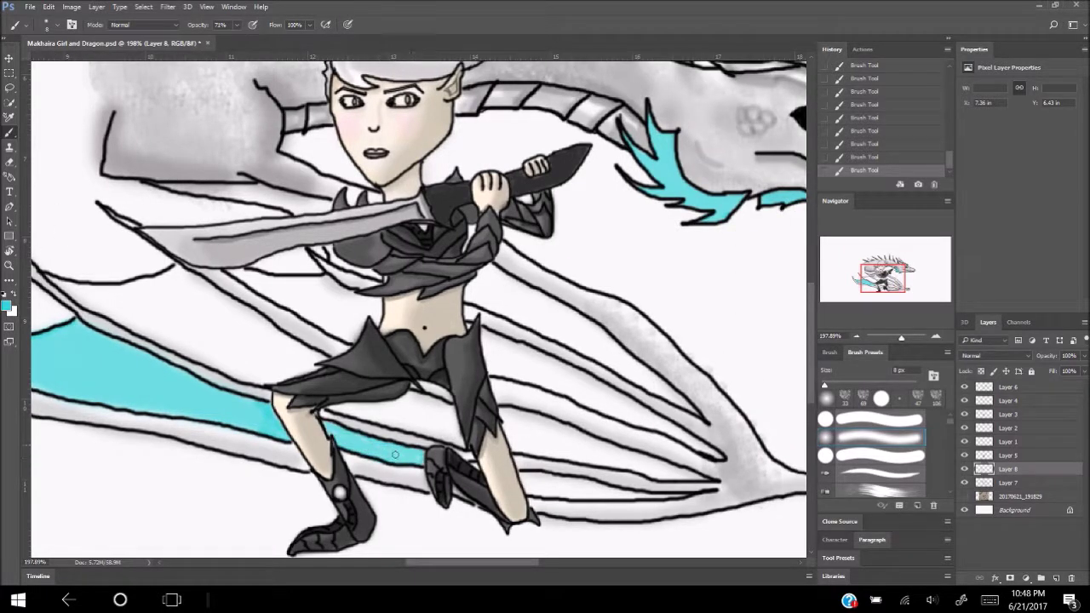
Step: Add light cyan along the wing band, then save the drawing
scroll(480, 468, down, 5)
scroll(499, 482, down, 2)
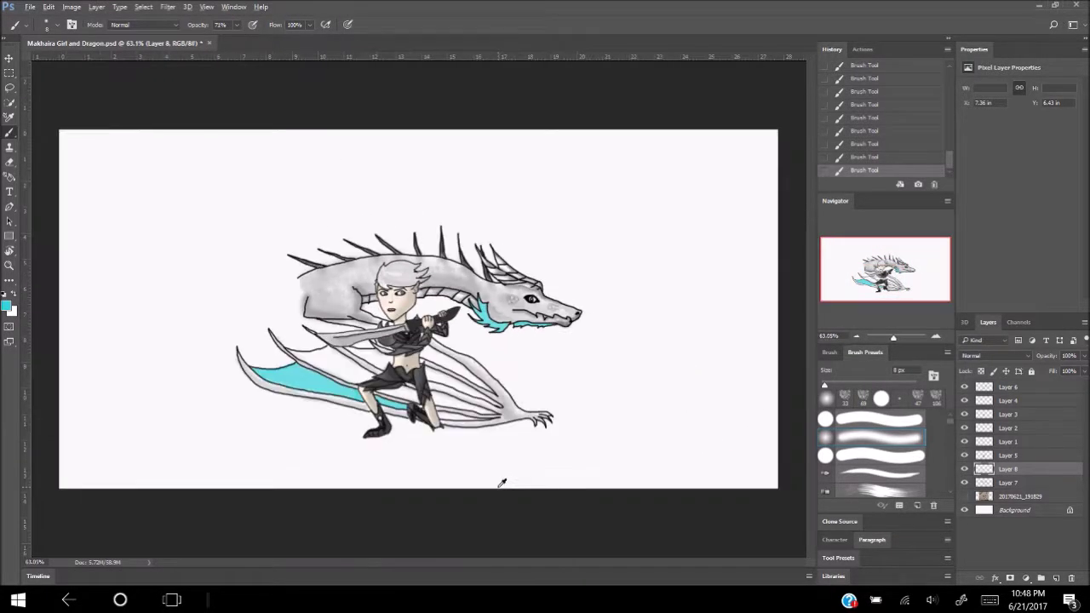
scroll(499, 482, up, 7)
drag(451, 352, 510, 368)
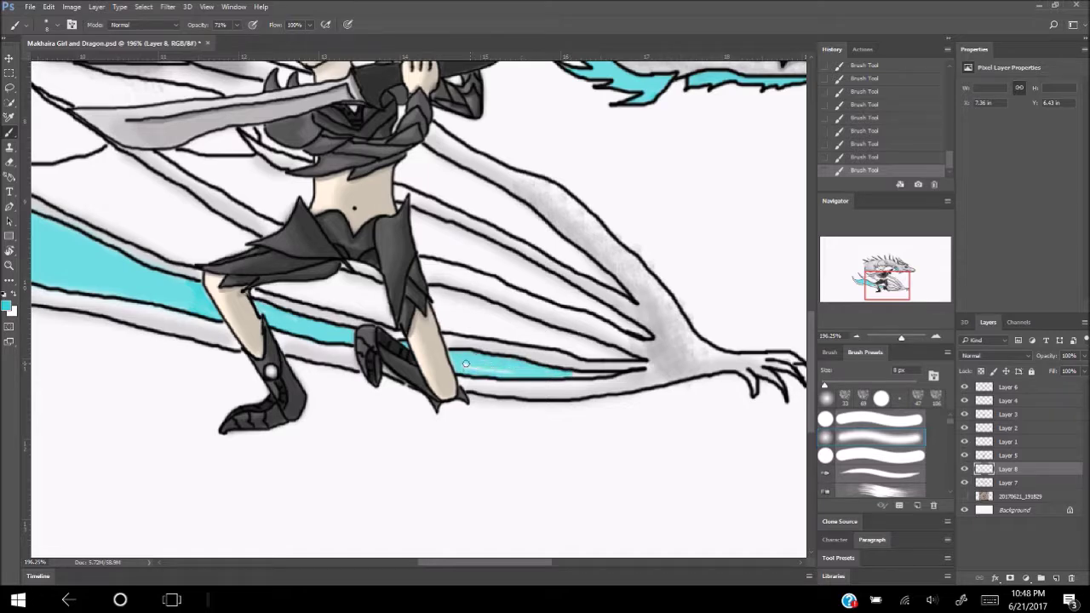
key(bracketleft)
key(bracketleft)
key(bracketleft)
scroll(470, 333, down, 5)
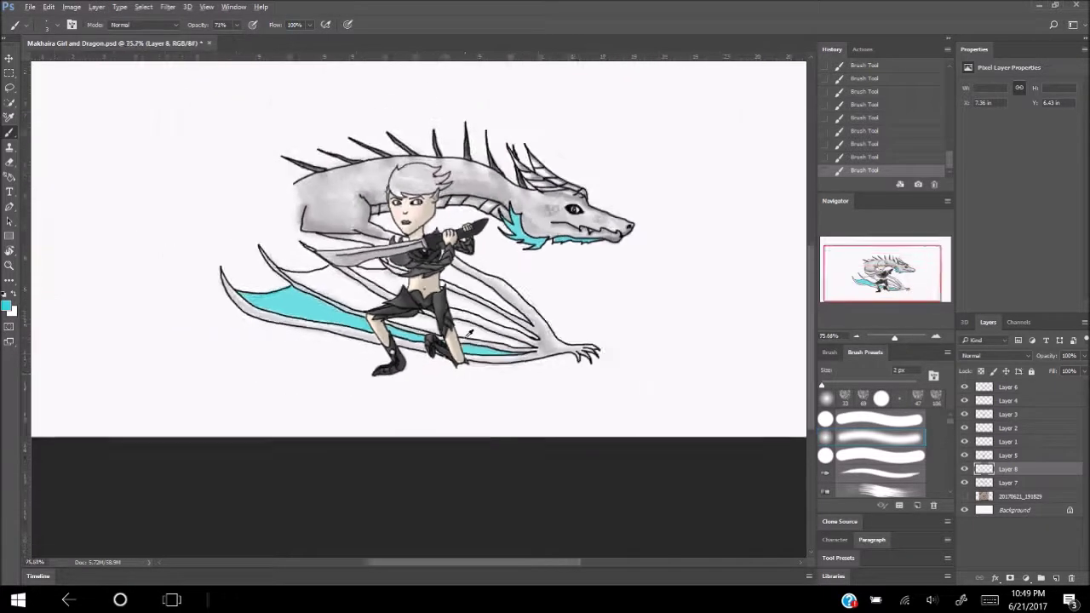
scroll(340, 357, down, 1)
key(ctrl+s)
Step: With a 21 px brush, fill the upper wing band, white corner and band gaps with cyan
scroll(312, 359, up, 4)
key(bracketright)
key(bracketright)
key(bracketright)
mouse_move(312, 358)
mouse_down()
mouse_move(254, 346)
mouse_move(383, 399)
mouse_move(334, 346)
mouse_move(236, 338)
mouse_move(369, 386)
mouse_move(307, 404)
mouse_up()
scroll(400, 375, up, 3)
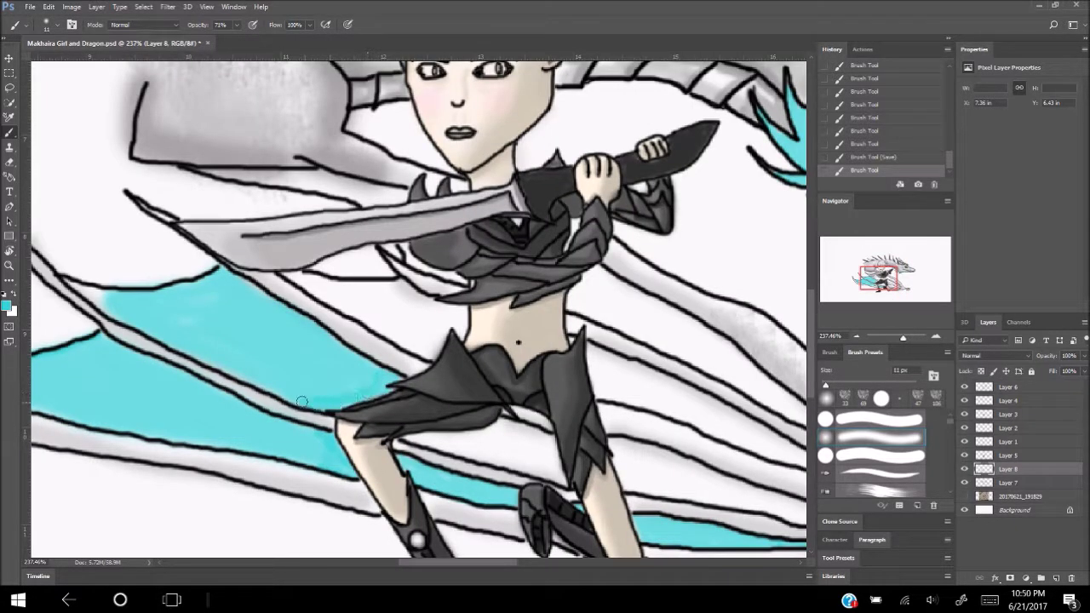
mouse_move(75, 285)
mouse_down()
mouse_move(111, 316)
mouse_move(294, 385)
mouse_move(217, 367)
mouse_move(364, 363)
mouse_move(273, 375)
mouse_move(343, 369)
mouse_move(512, 416)
mouse_up()
mouse_move(377, 363)
mouse_down()
mouse_move(473, 378)
mouse_move(597, 419)
mouse_move(528, 411)
mouse_move(417, 366)
mouse_move(511, 406)
mouse_up()
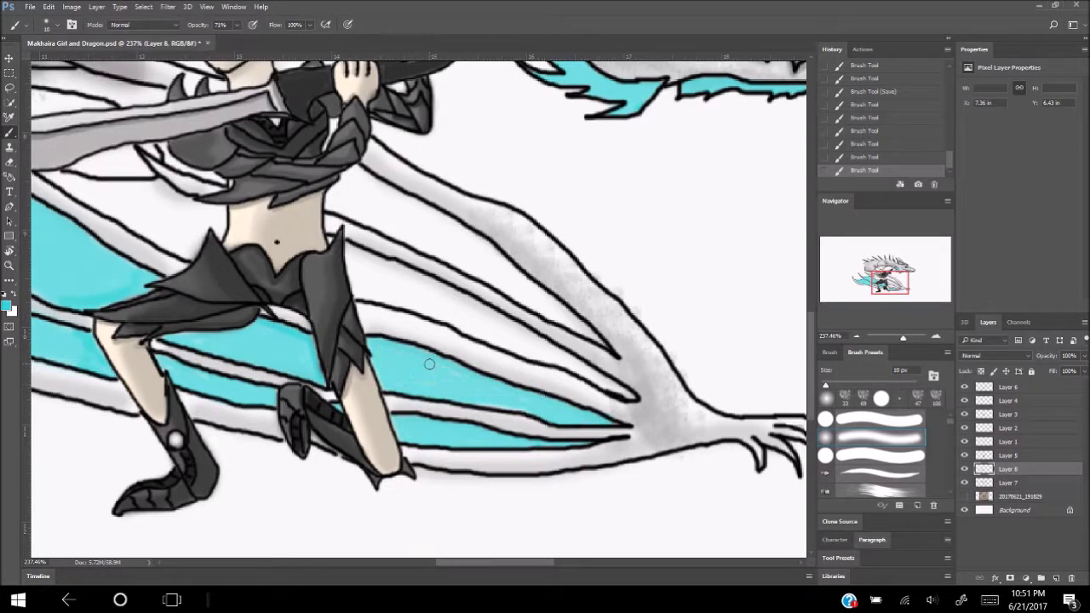
drag(341, 281, 510, 363)
mouse_move(217, 256)
mouse_down()
mouse_move(343, 278)
mouse_move(392, 311)
mouse_move(307, 320)
mouse_move(302, 287)
mouse_move(361, 316)
mouse_move(304, 282)
mouse_move(423, 268)
mouse_move(664, 392)
mouse_move(434, 315)
mouse_move(626, 374)
mouse_move(447, 306)
mouse_up()
Step: Paint light cyan near the sword and fill white gaps between wing bones at 6 px
scroll(480, 386, up, 2)
drag(479, 385, 342, 266)
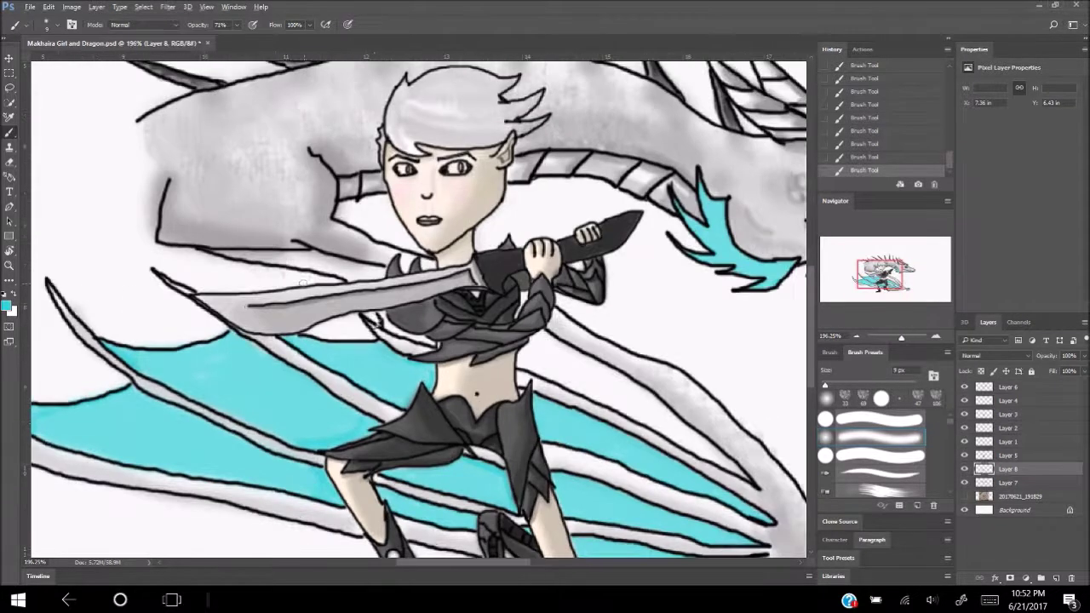
mouse_move(277, 257)
mouse_down()
mouse_move(383, 271)
mouse_move(341, 266)
mouse_up()
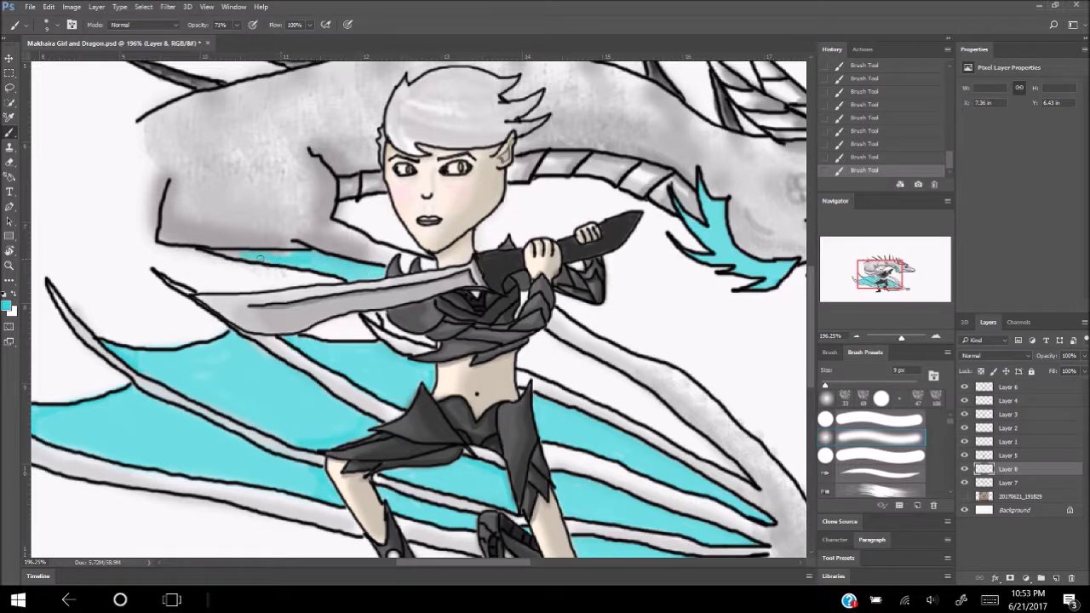
key(bracketleft)
key(bracketleft)
key(bracketleft)
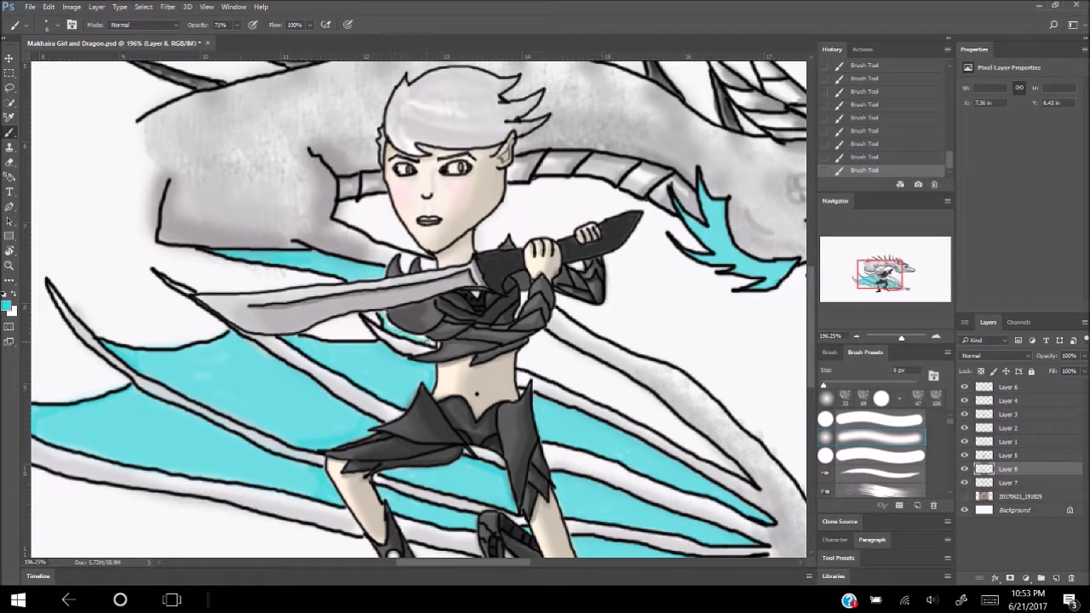
scroll(397, 348, right, 4)
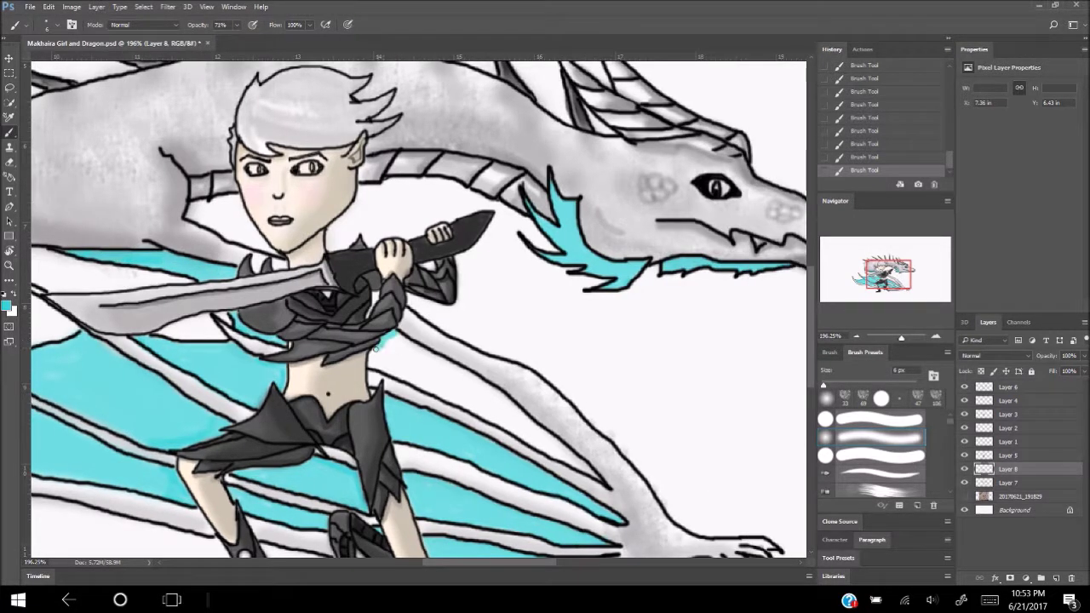
mouse_move(392, 353)
mouse_down()
mouse_move(494, 400)
mouse_move(571, 460)
mouse_move(396, 366)
mouse_up()
key(ctrl+0)
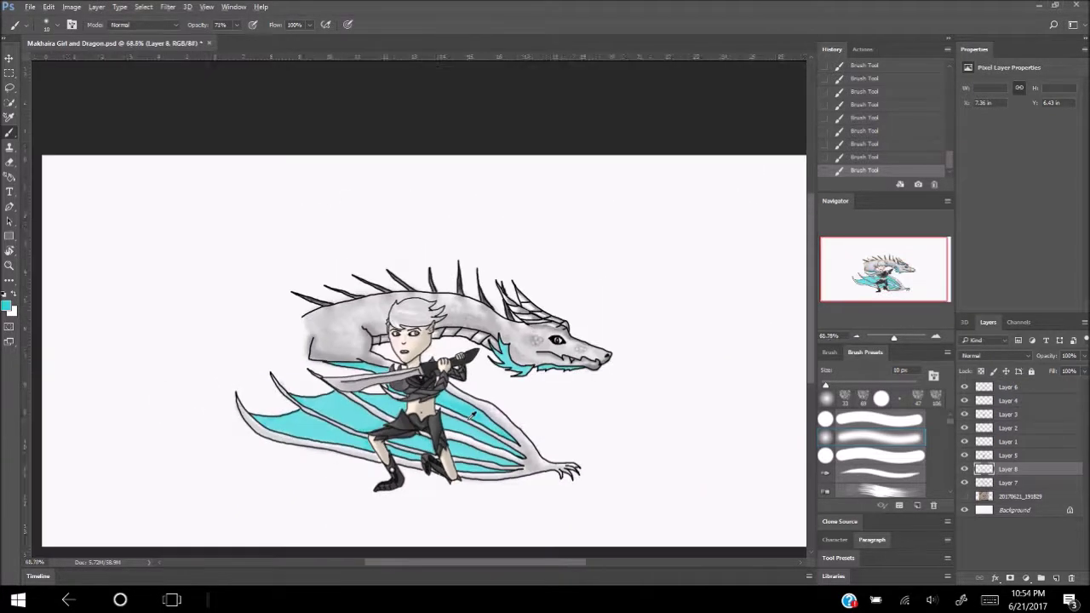
Step: Save the drawing from the File menu and confirm cyan as the paint colour
click(30, 7)
click(51, 149)
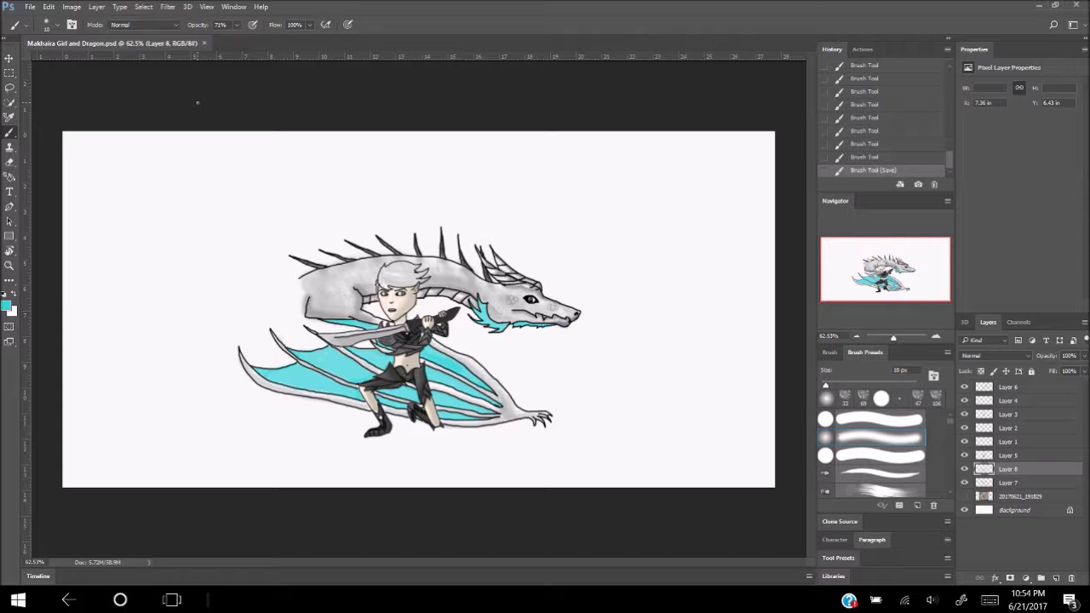
click(6, 305)
key(Escape)
Step: Fill the remaining white gaps in the wing bands with cyan, undoing one stray stroke
scroll(293, 375, up, 3)
drag(256, 368, 409, 400)
drag(288, 358, 388, 396)
mouse_move(328, 328)
mouse_down()
mouse_move(379, 298)
mouse_move(417, 384)
mouse_up()
key(ctrl+z)
drag(341, 379, 434, 323)
drag(464, 396, 654, 439)
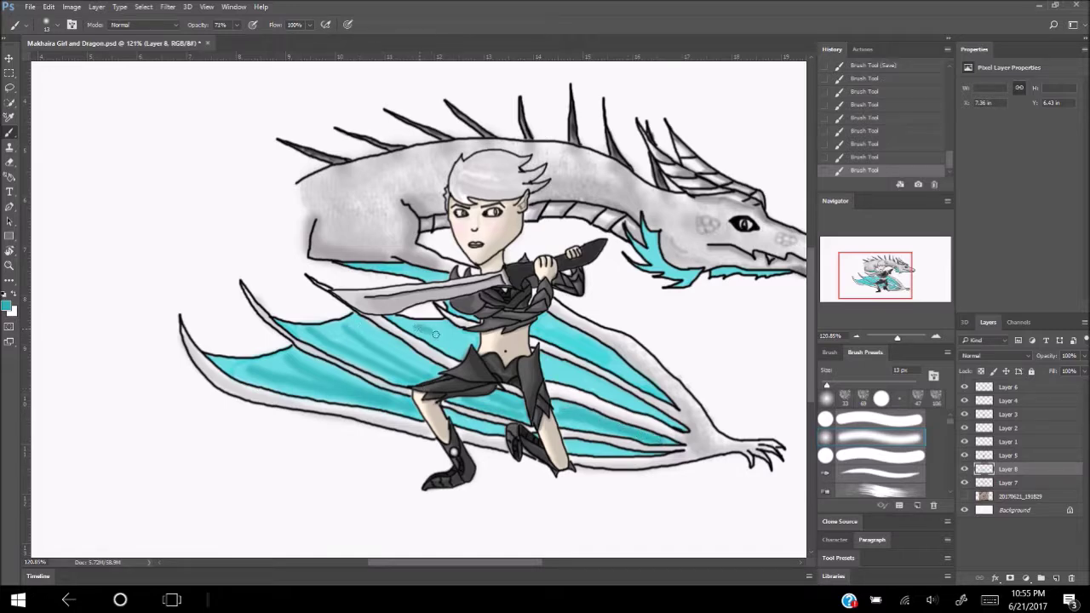
drag(436, 334, 473, 349)
mouse_move(549, 366)
mouse_down()
mouse_move(639, 409)
mouse_move(536, 326)
mouse_up()
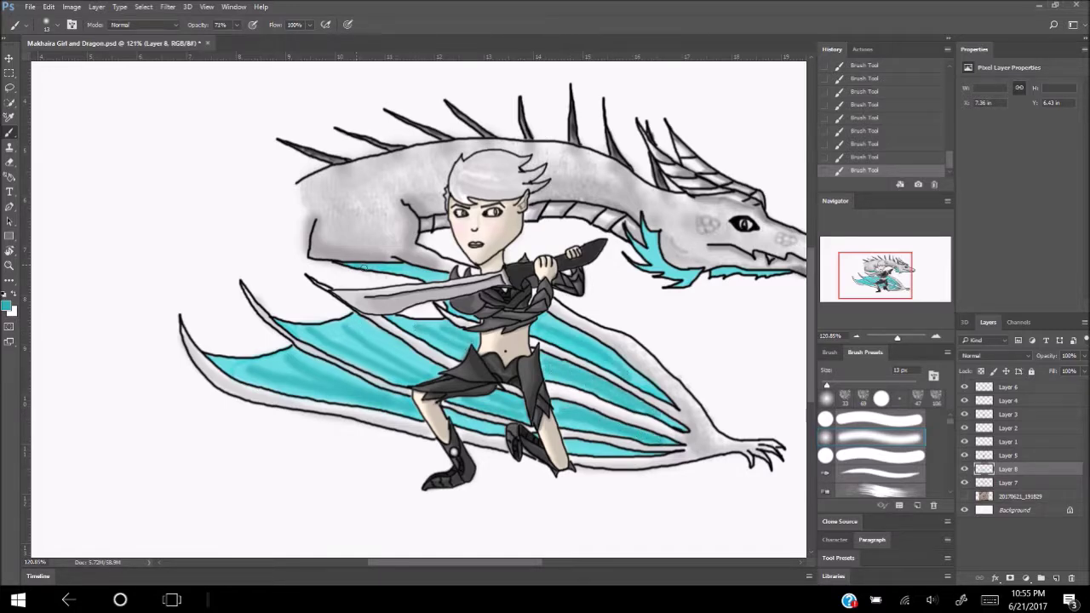
Step: Fill the white gap in the dragon's neck frill with cyan
scroll(447, 287, up, 5)
scroll(477, 323, down, 7)
scroll(504, 256, up, 6)
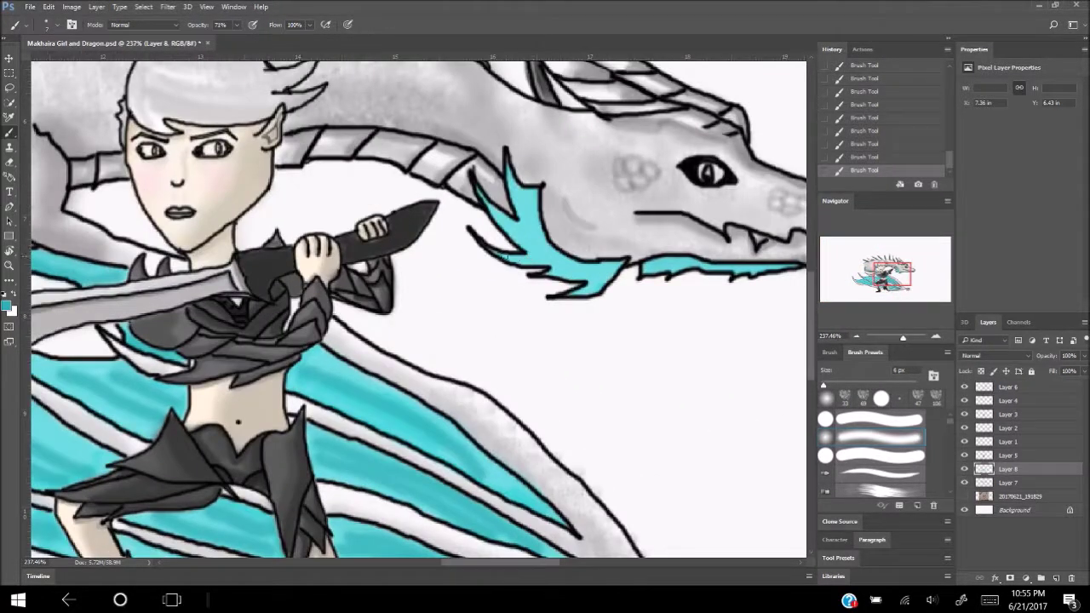
drag(504, 216, 536, 192)
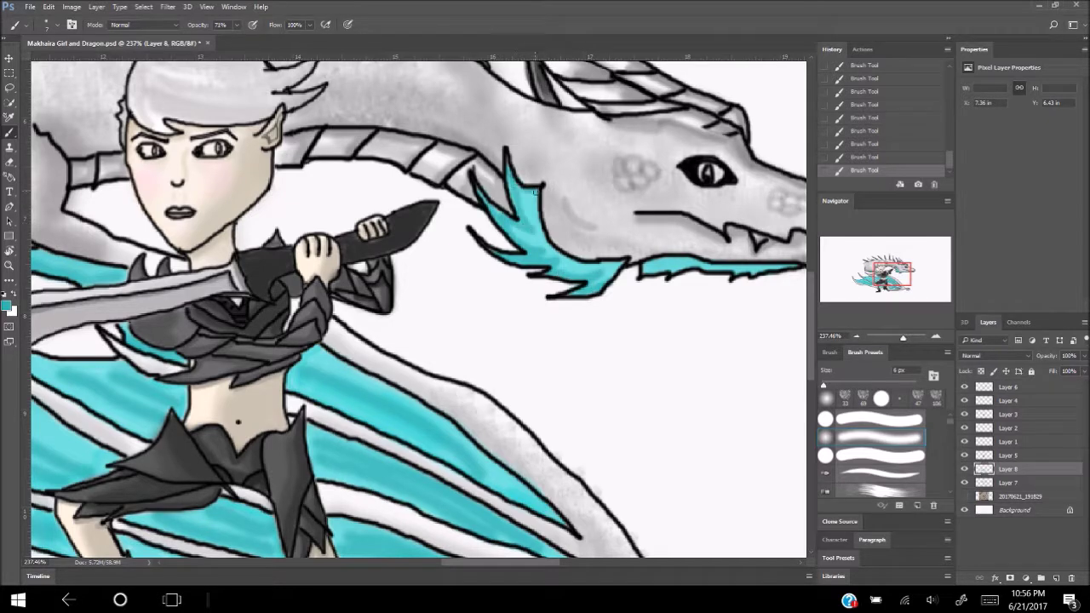
scroll(203, 313, down, 6)
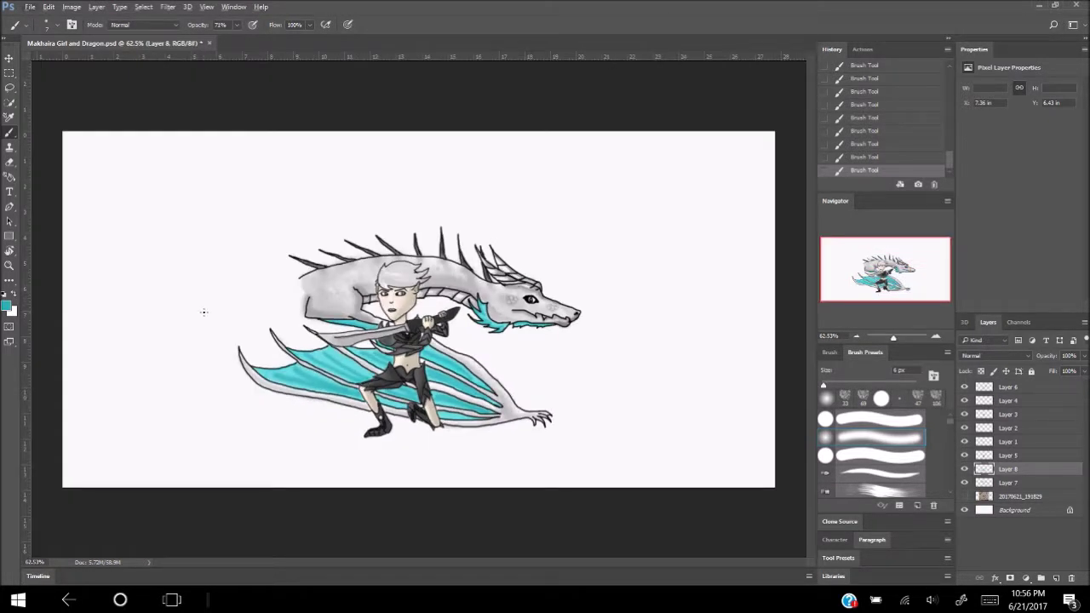
scroll(204, 312, up, 5)
key(alt+bracketleft)
Step: Shade the lower wing edge grey on Layer 7, redoing strokes and adjusting brush opacity
drag(220, 390, 439, 432)
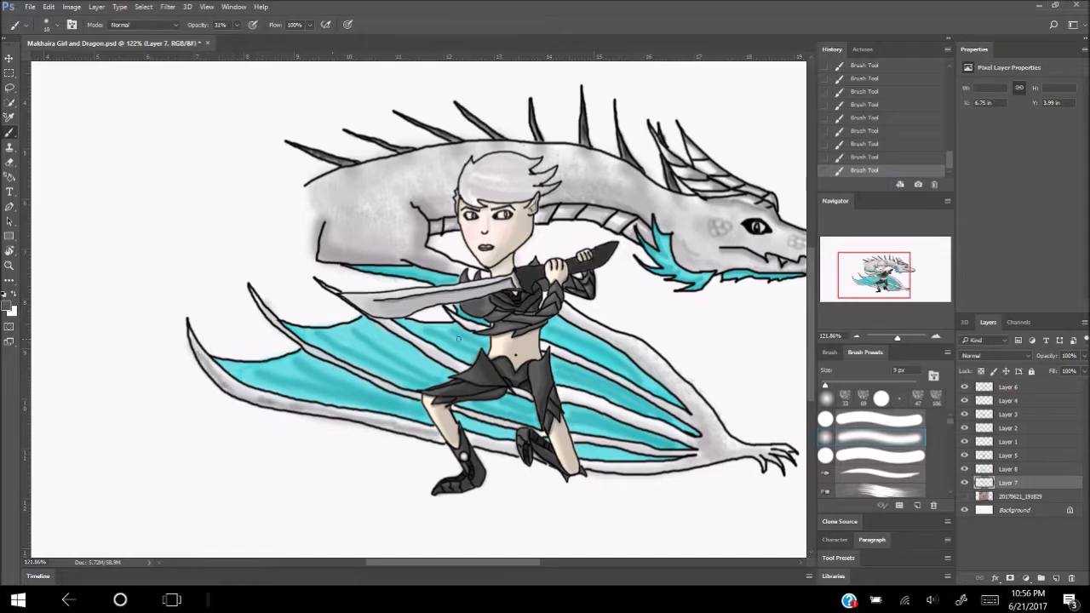
key(ctrl+alt+z)
key(ctrl+alt+z)
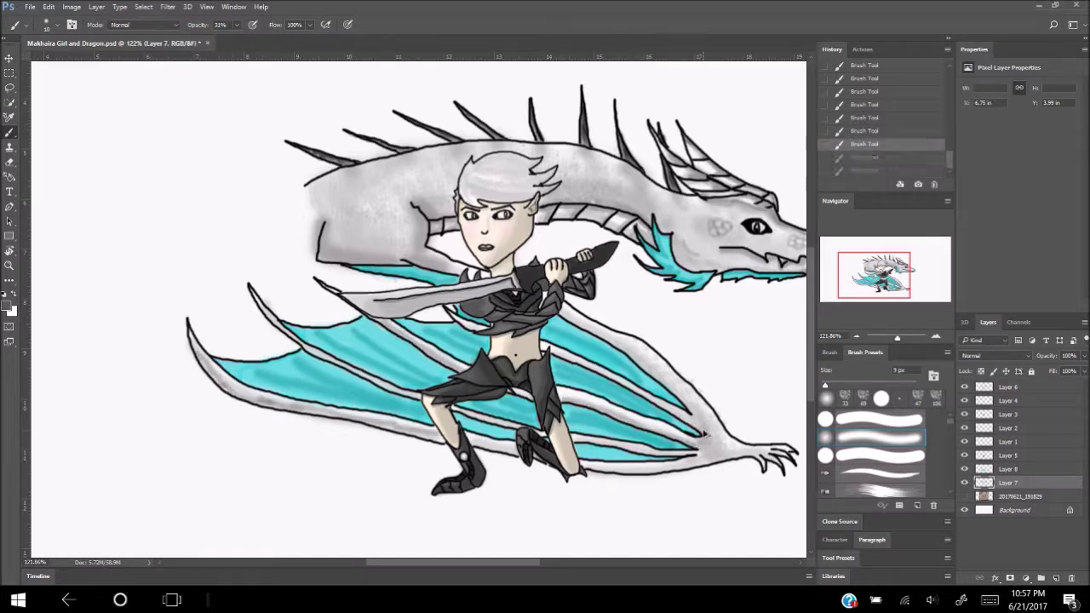
key(ctrl+shift+z)
key(ctrl+shift+z)
key(ctrl+alt+z)
key(8)
key(5)
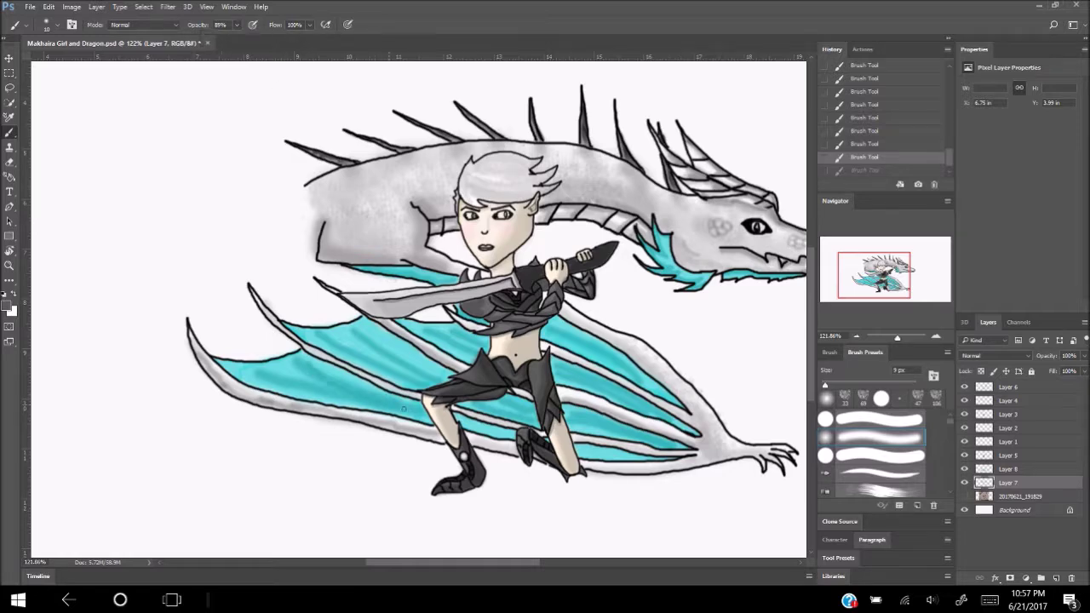
key(ctrl+shift+z)
scroll(704, 418, down, 2)
scroll(704, 419, up, 4)
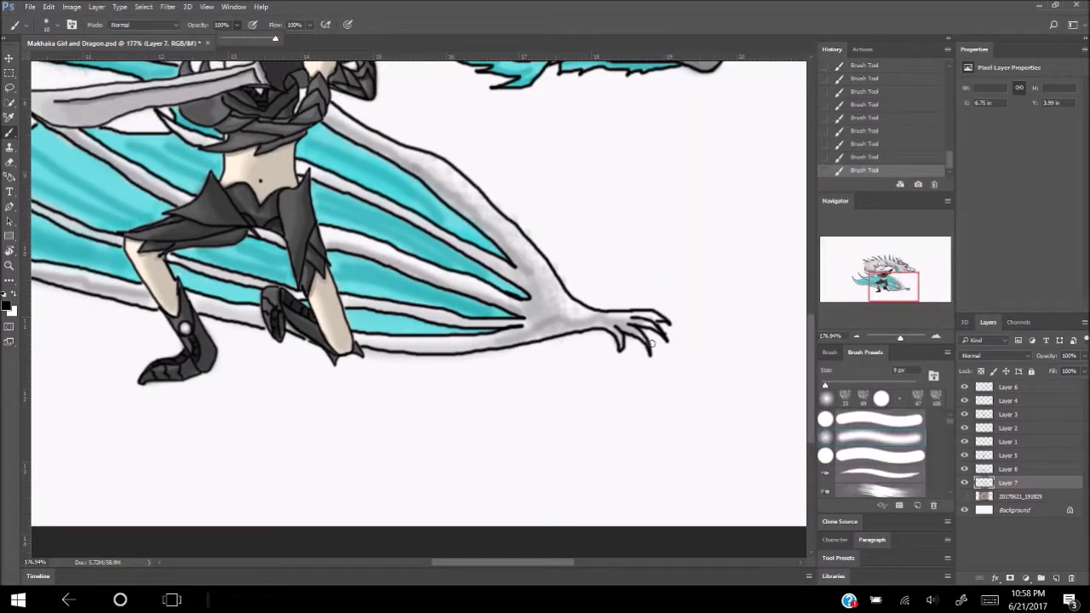
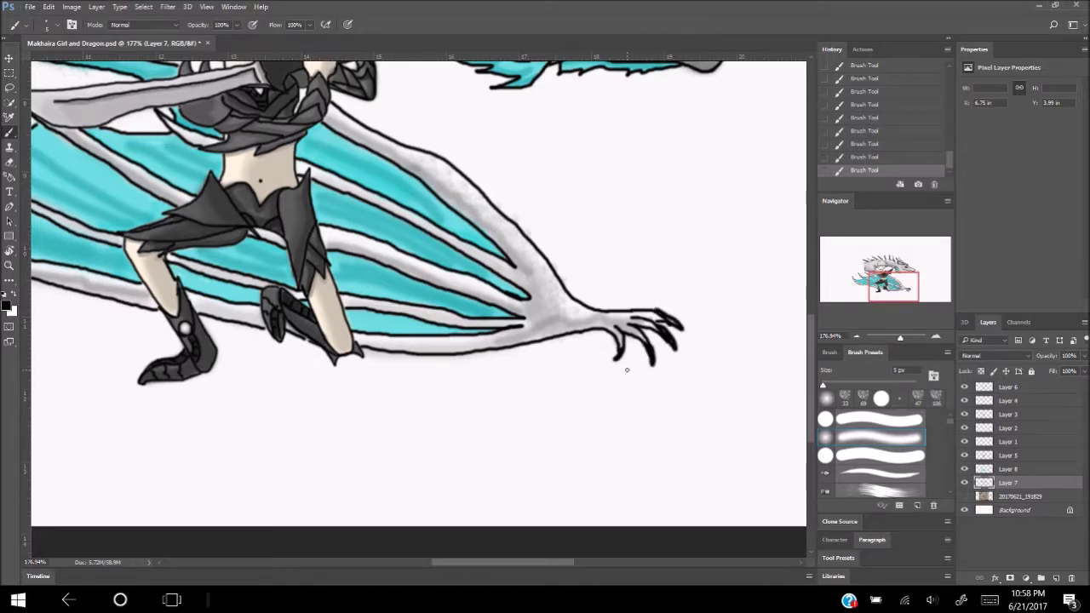
Step: Select the Background layer in the Layers panel
scroll(627, 370, down, 5)
click(1014, 509)
scroll(886, 451, down, 3)
scroll(886, 452, down, 3)
scroll(950, 452, down, 3)
scroll(949, 451, down, 2)
scroll(948, 452, down, 2)
scroll(948, 451, down, 2)
scroll(946, 452, down, 2)
scroll(945, 452, down, 2)
scroll(946, 451, down, 2)
scroll(875, 456, down, 2)
scroll(875, 455, down, 2)
Step: Test a 91 px textured brush, undo the strokes, and shrink the brush to 6 px
click(877, 474)
mouse_move(124, 170)
mouse_down()
mouse_move(225, 236)
mouse_move(613, 366)
mouse_move(682, 418)
mouse_up()
key(ctrl+z)
scroll(605, 326, up, 3)
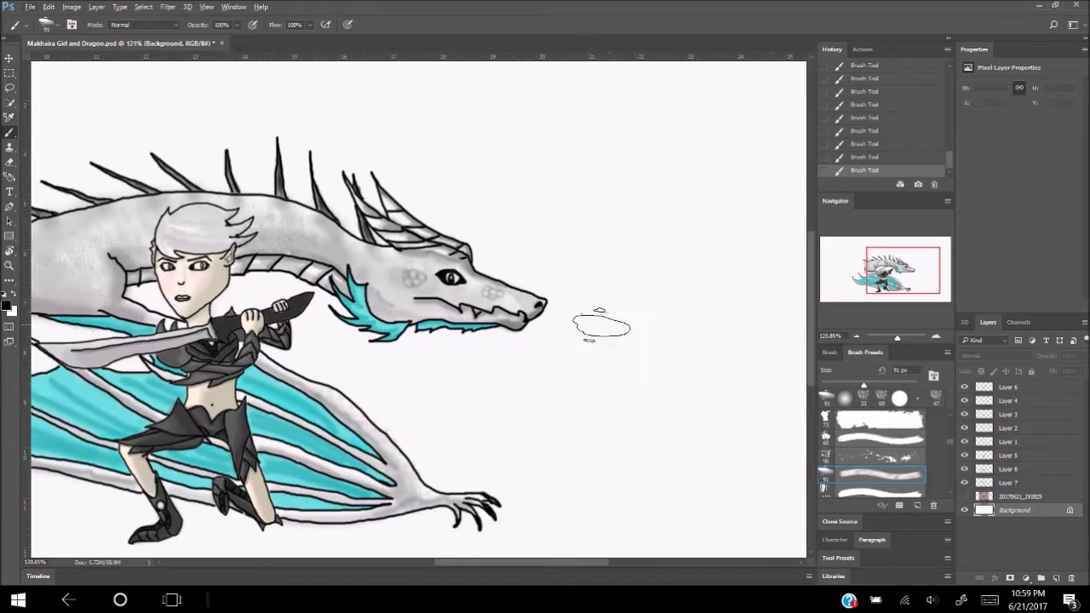
drag(858, 370, 564, 299)
scroll(473, 381, down, 3)
Step: Create a new empty Layer 9 and move it down the layer stack
key(ctrl+shift+alt+n)
key(4)
key(3)
key(ctrl+bracketright)
key(ctrl+bracketright)
key(ctrl+bracketleft)
key(ctrl+bracketright)
Step: Paint a soft grey shadow under the girl's feet and a 15 px stroke under the tail
key(period)
drag(401, 453, 611, 431)
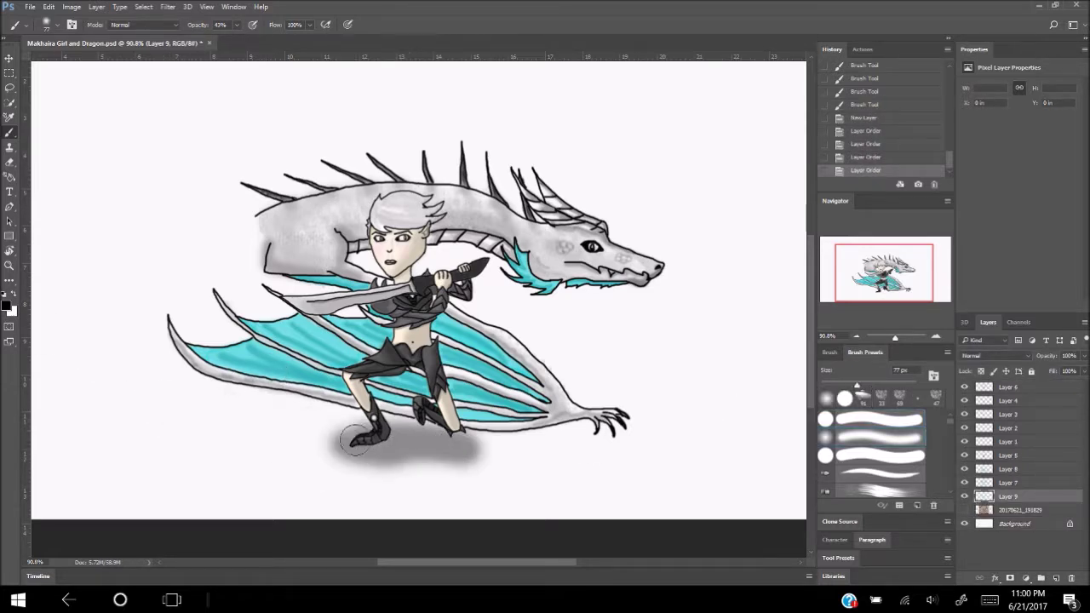
key(bracketleft)
key(bracketleft)
key(bracketleft)
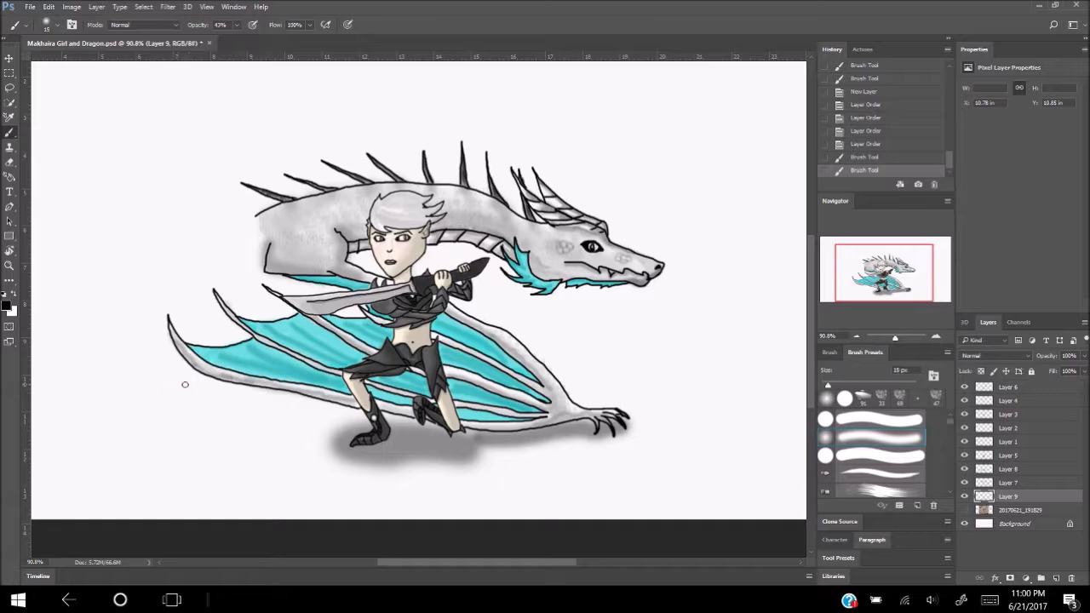
drag(194, 381, 341, 417)
Step: Retry the under-tail shadow with a 35 px brush, undoing each attempt
key(ctrl+z)
key(bracketright)
key(bracketright)
drag(195, 382, 349, 413)
key(ctrl+z)
drag(198, 382, 353, 419)
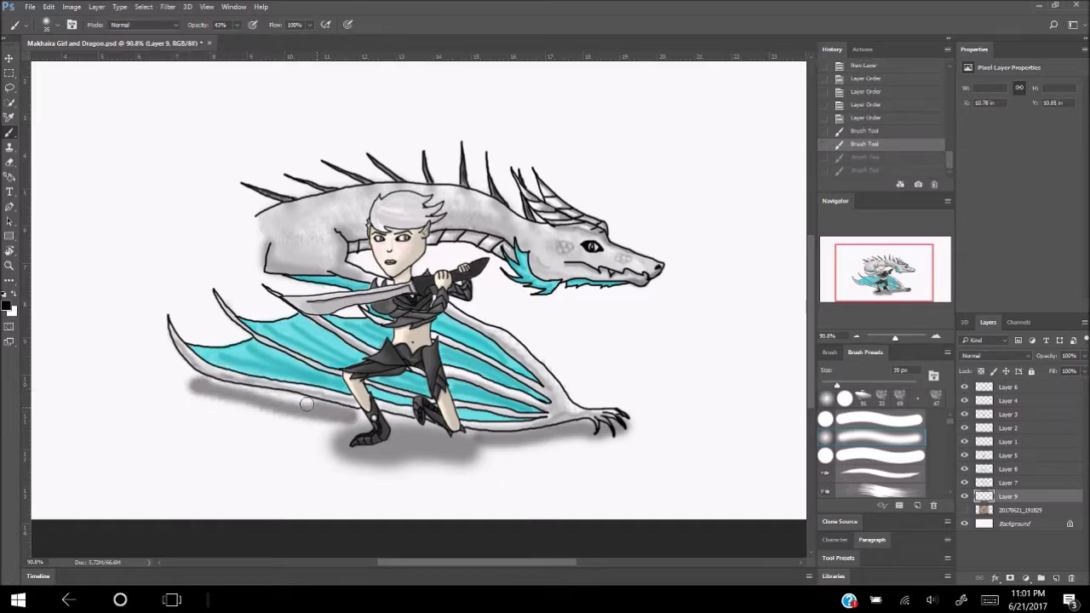
key(ctrl+z)
Step: Draw thin 15 px soft shadow strokes under the dragon's tail
scroll(353, 419, down, 3)
scroll(353, 419, up, 3)
key(bracketleft)
key(bracketleft)
drag(207, 385, 307, 393)
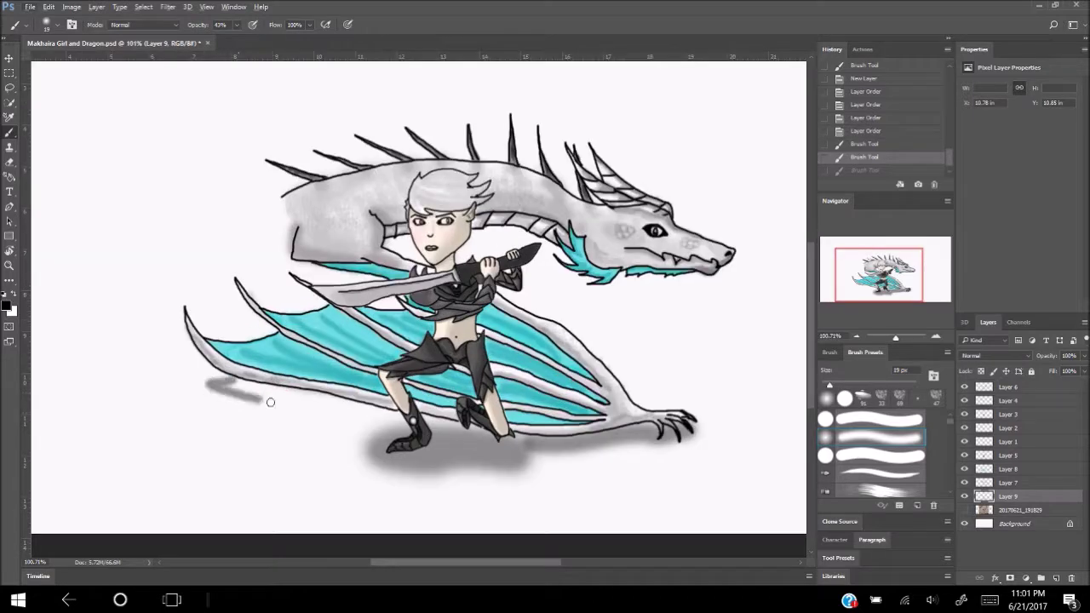
drag(368, 412, 460, 430)
Step: Set the brush to 9% opacity and 48 px, and save the drawing
scroll(426, 421, down, 3)
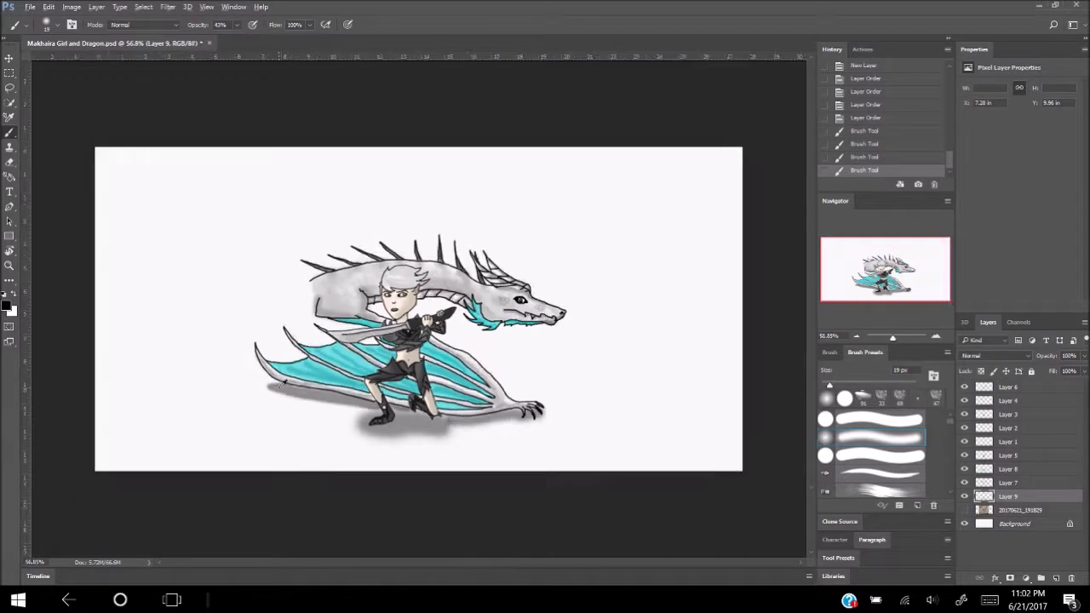
scroll(341, 418, up, 4)
key(0)
key(9)
key(ctrl+s)
scroll(339, 424, down, 3)
scroll(256, 341, down, 2)
scroll(487, 352, up, 2)
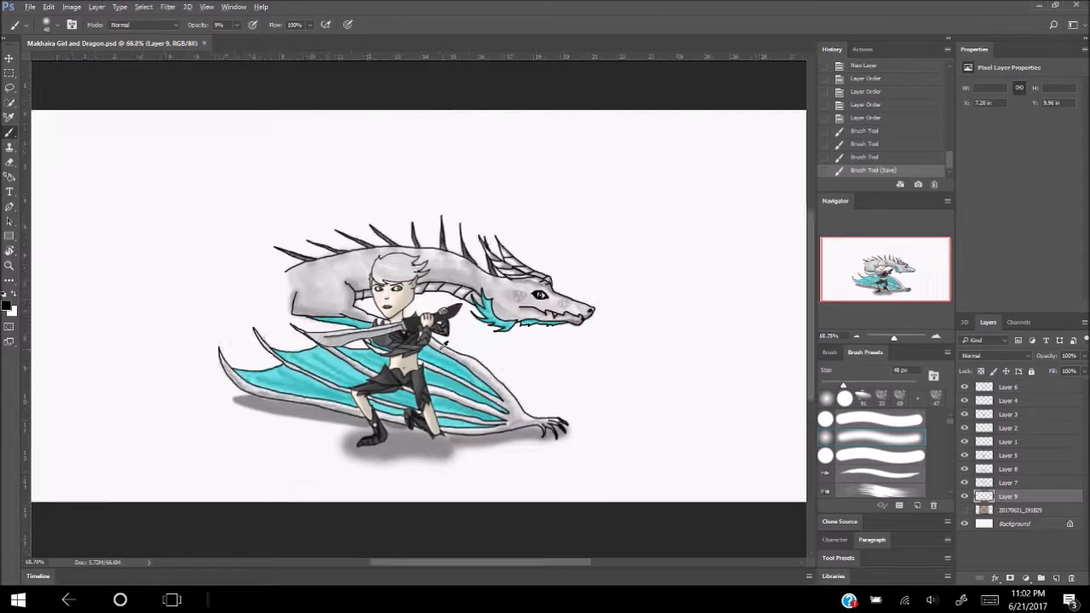
scroll(494, 357, up, 3)
scroll(511, 367, up, 3)
key(alt+bracketright)
Step: Sample the wing's cyan and touch up the dragon's wing, restoring full brush opacity
alt+click(463, 418)
key(bracketleft)
key(bracketleft)
key(bracketleft)
click(371, 418)
key(0)
Step: Switch to Layer 5 and set the brush opacity to 58%
scroll(417, 307, up, 3)
click(1013, 456)
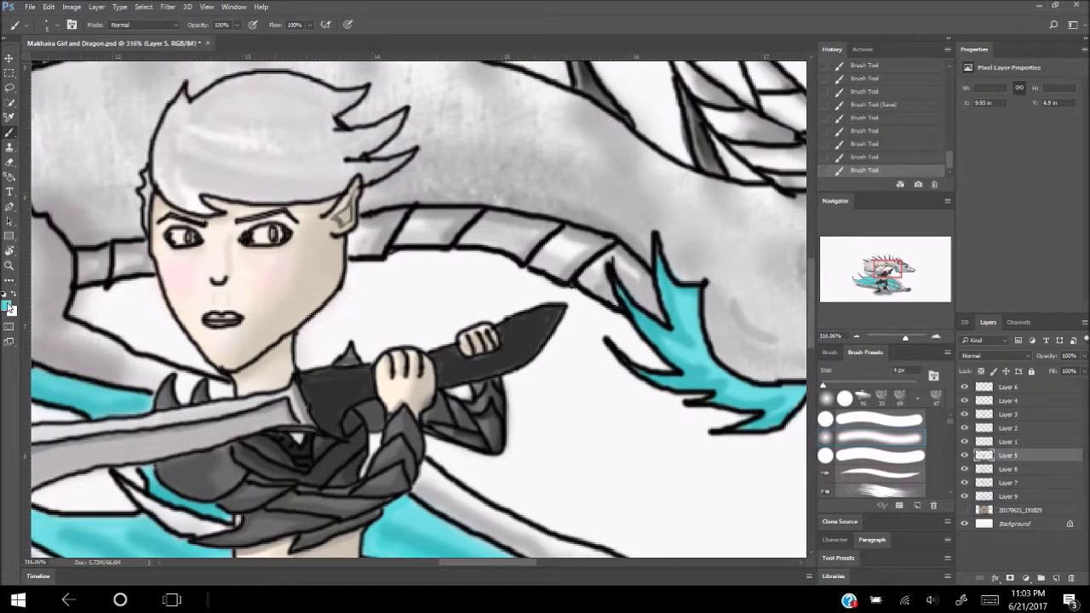
key(5)
key(8)
scroll(532, 255, right, 5)
scroll(531, 256, down, 2)
scroll(530, 255, down, 3)
scroll(371, 292, up, 1)
scroll(371, 293, up, 3)
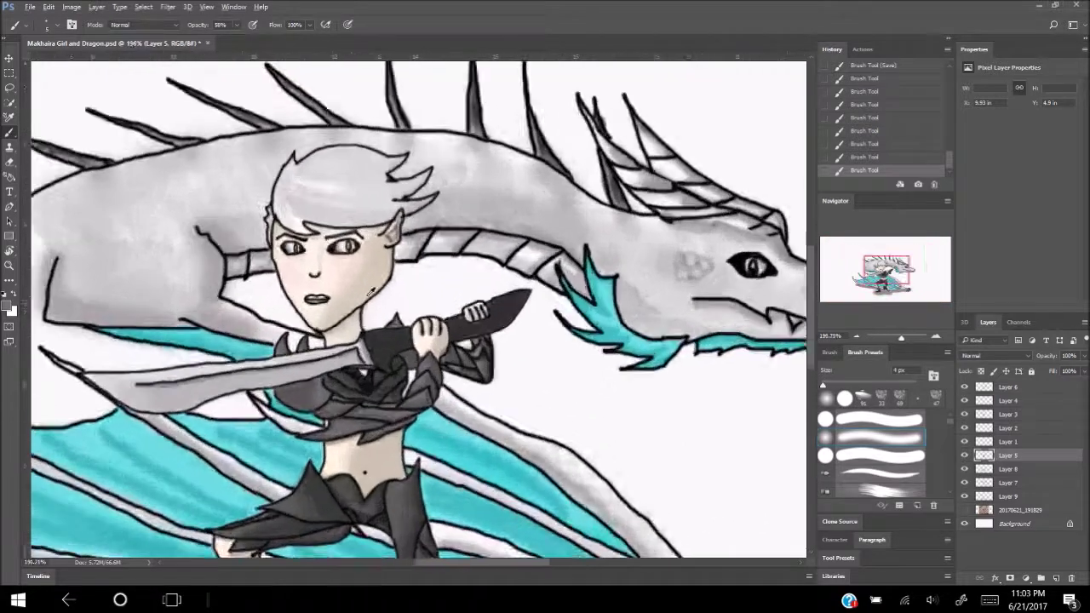
scroll(371, 292, up, 3)
Step: Erase the girl's old mouth line on Layer 3 with the Eraser
click(1008, 400)
key(e)
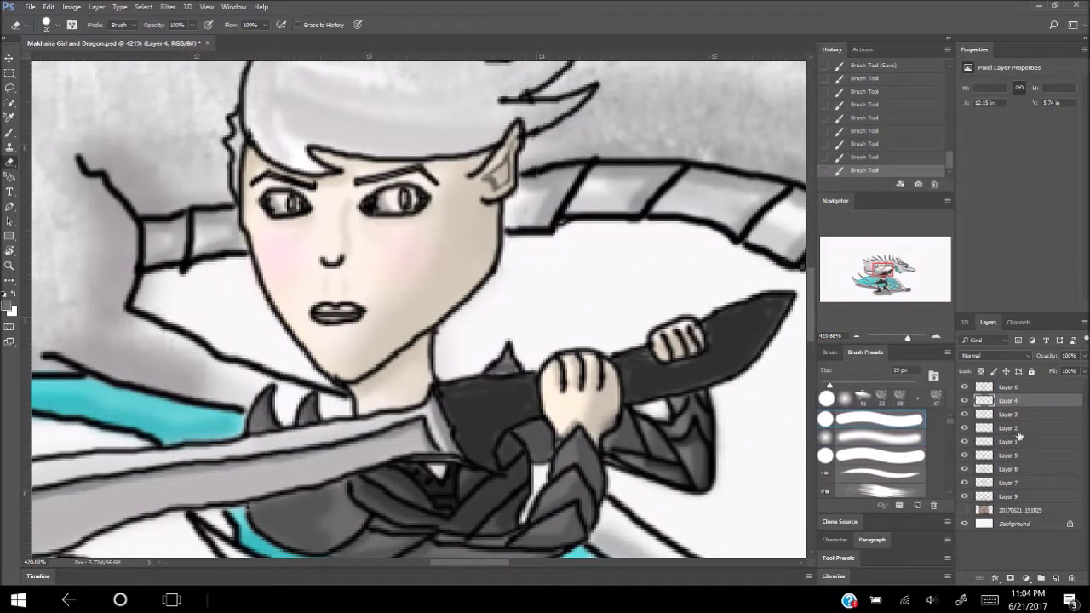
click(1008, 414)
drag(317, 311, 349, 314)
scroll(109, 256, up, 1)
Step: Return to the Brush with black as the paint colour, undoing a stray lip stroke
key(b)
click(8, 307)
key(Return)
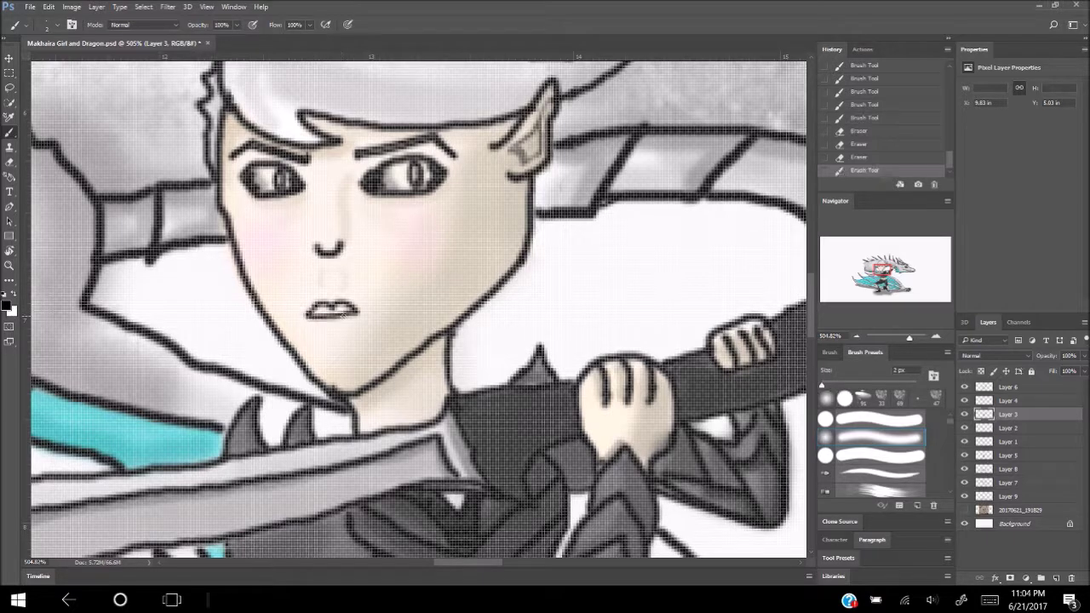
scroll(324, 327, down, 3)
scroll(324, 327, up, 2)
key(ctrl+z)
scroll(327, 315, up, 2)
Step: Try a short mouth stroke, undo it, then draw the lips on new Layer 10
drag(321, 317, 338, 307)
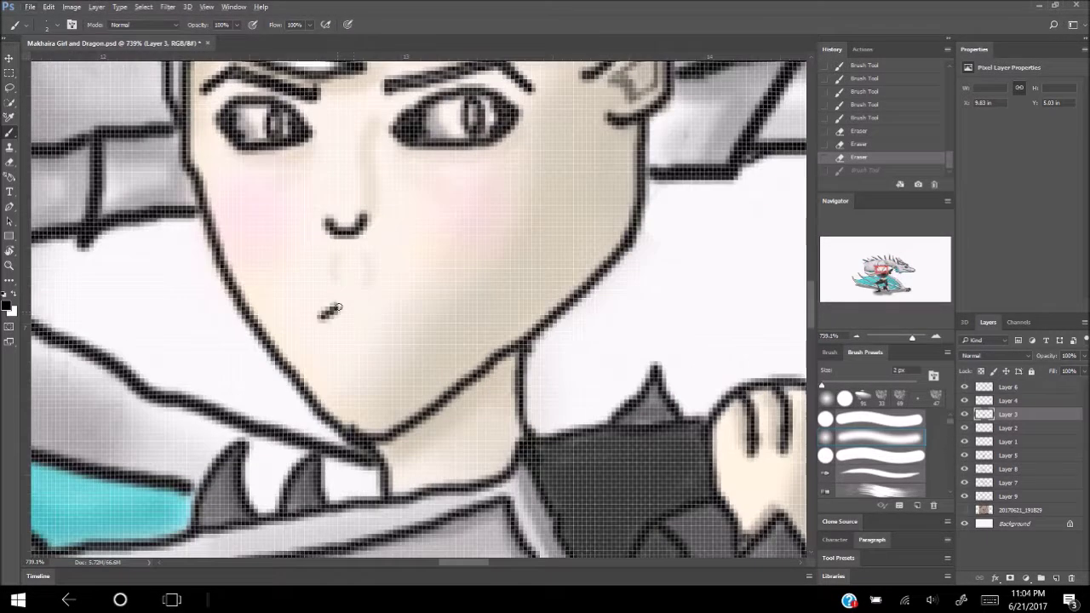
scroll(341, 324, down, 3)
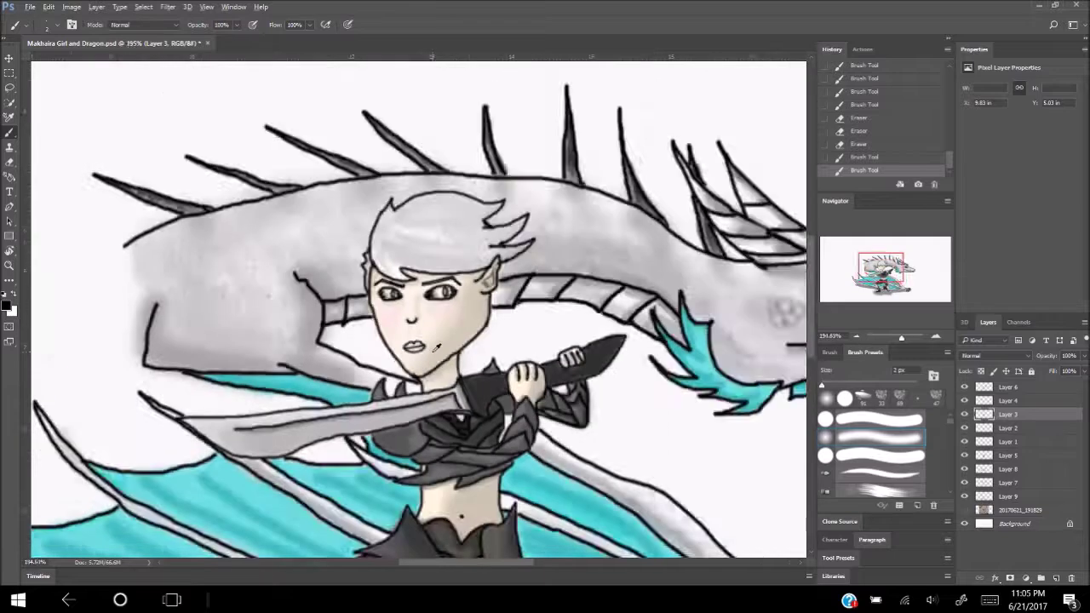
scroll(341, 324, up, 2)
key(ctrl+z)
click(1039, 578)
drag(382, 327, 401, 326)
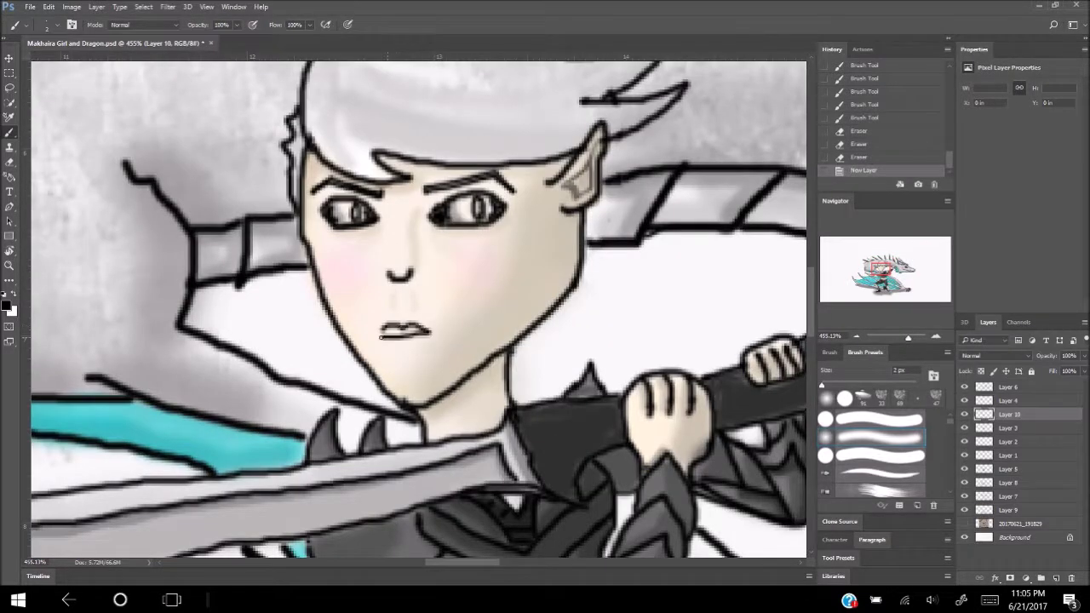
Step: Rotate the new lips slightly with Free Transform and commit
key(ctrl+t)
drag(452, 311, 460, 298)
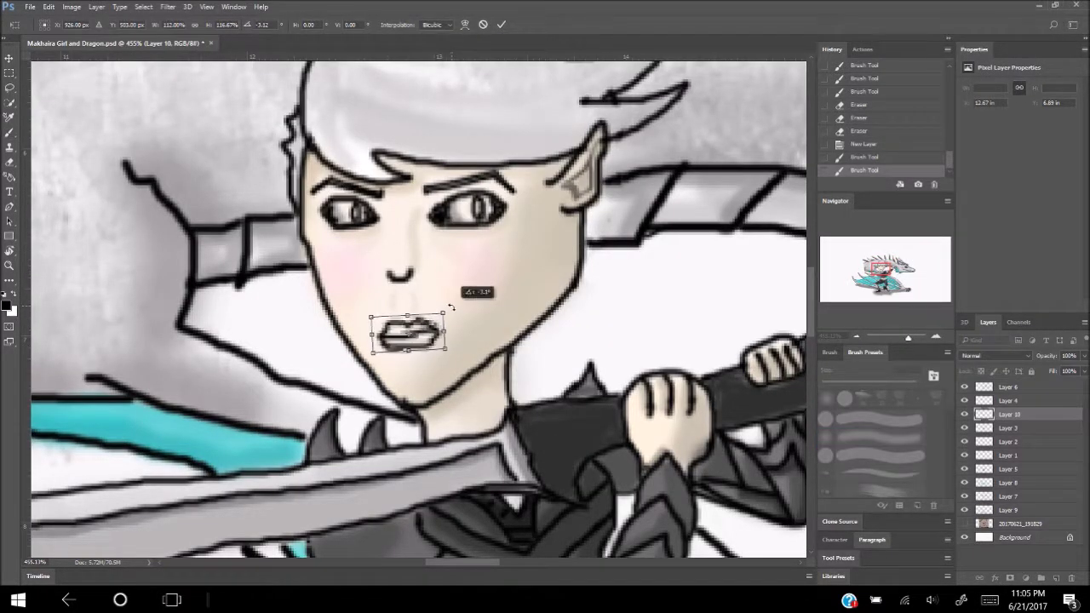
key(Return)
scroll(461, 319, down, 2)
scroll(461, 318, up, 3)
Step: On Layer 5, pick red as the paint colour and brush the lips red
click(1033, 470)
click(7, 305)
click(817, 162)
click(937, 146)
drag(399, 356, 452, 375)
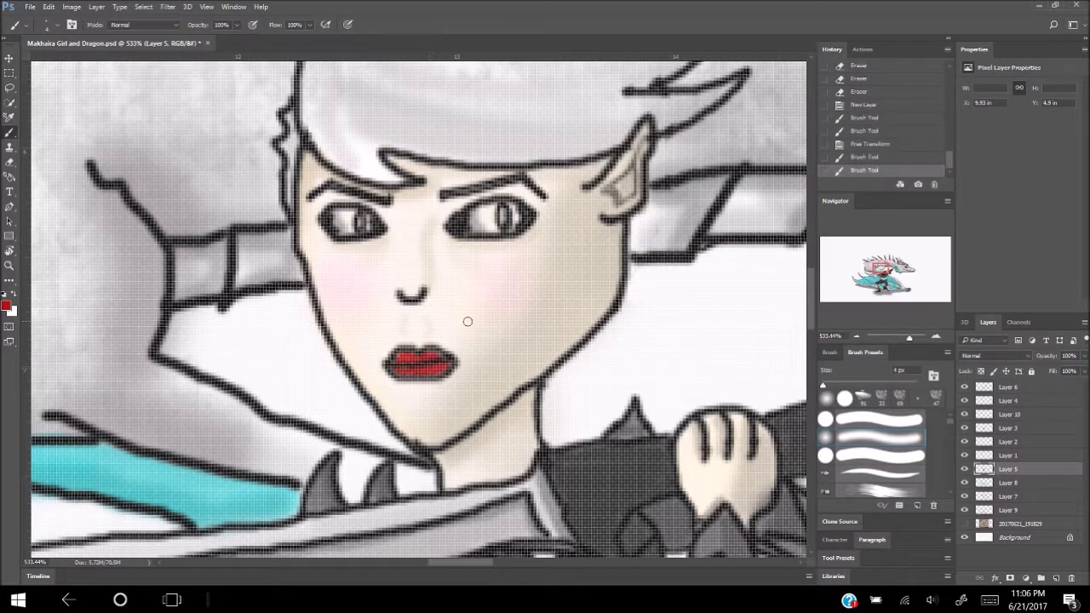
Step: Shift the colour toward a darker orange-red and sample the red from the lips
click(7, 305)
drag(828, 282, 828, 290)
click(782, 203)
click(929, 145)
scroll(443, 362, down, 5)
scroll(443, 362, up, 3)
scroll(409, 341, up, 2)
key(i)
click(450, 333)
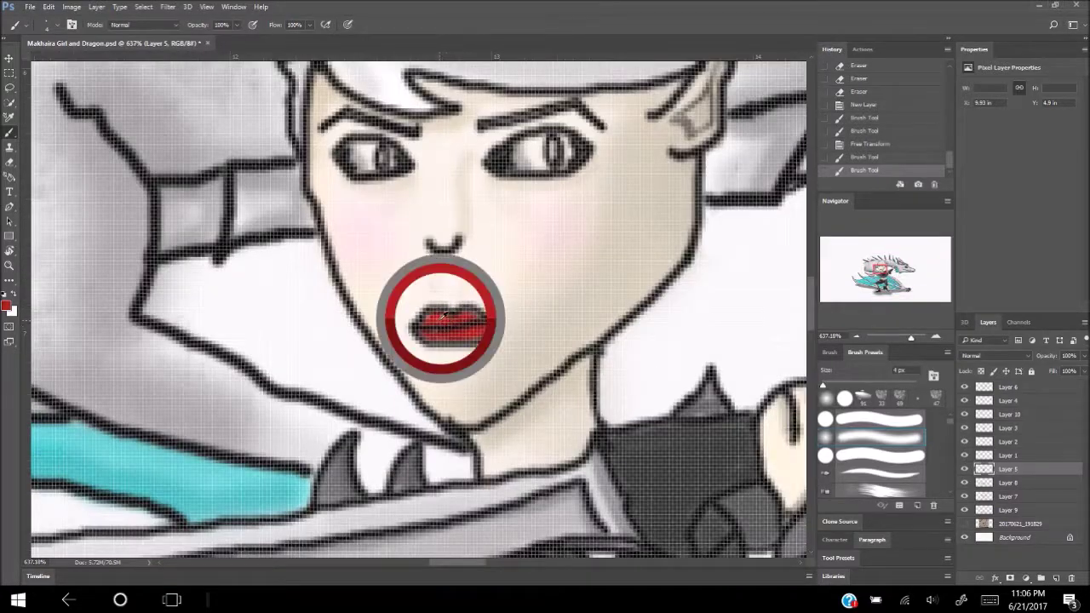
Step: Reset the foreground colour to black and return to the Brush
click(7, 305)
key(Return)
key(b)
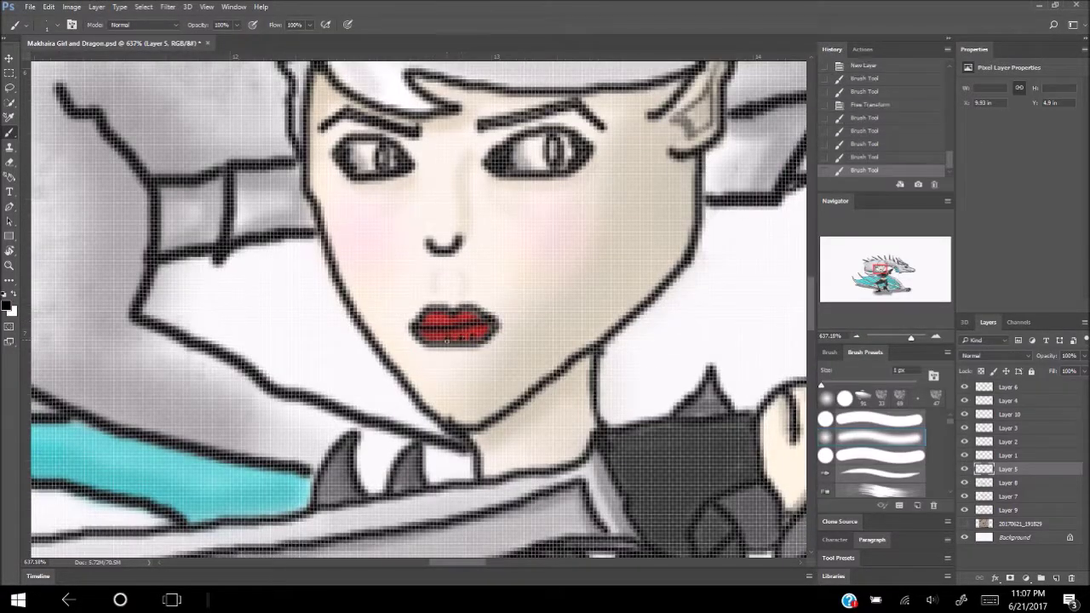
scroll(446, 337, down, 1)
scroll(383, 383, down, 3)
scroll(340, 443, left, 3)
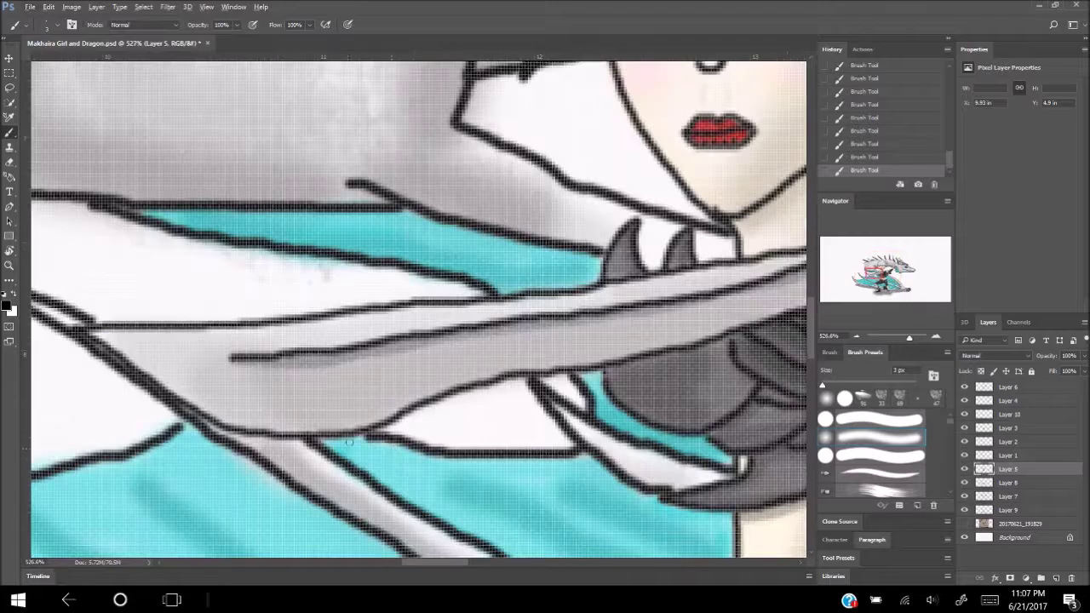
scroll(331, 468, down, 2)
scroll(331, 467, down, 2)
scroll(331, 468, down, 3)
scroll(331, 468, down, 1)
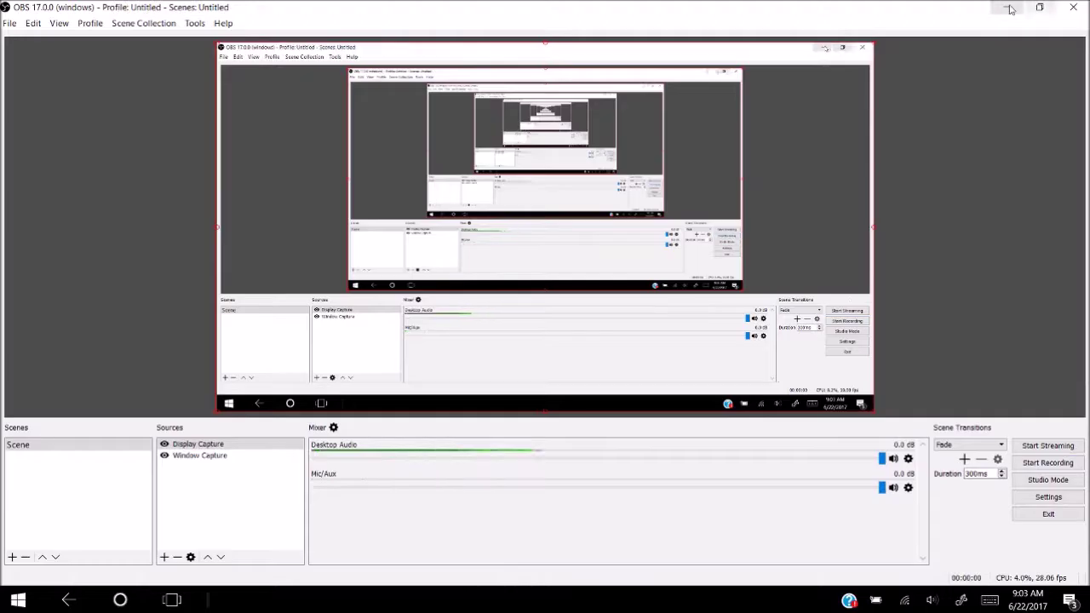
Step: Minimise OBS, glance at Chrome, and return to the Photoshop drawing
click(1007, 7)
key(super+Tab)
click(548, 171)
key(super+Tab)
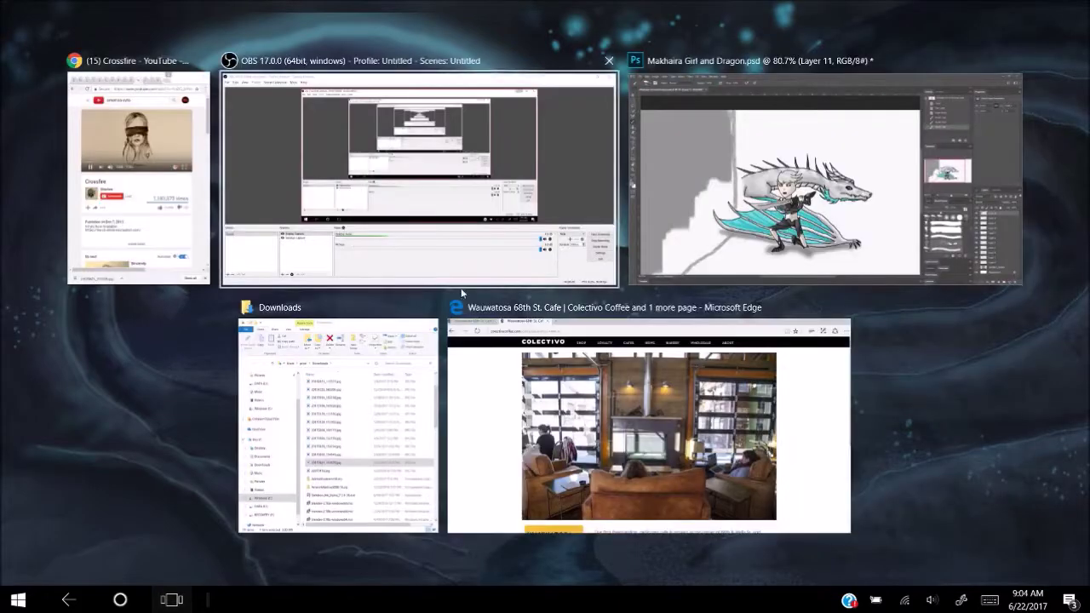
click(825, 179)
scroll(231, 360, up, 2)
scroll(182, 438, up, 2)
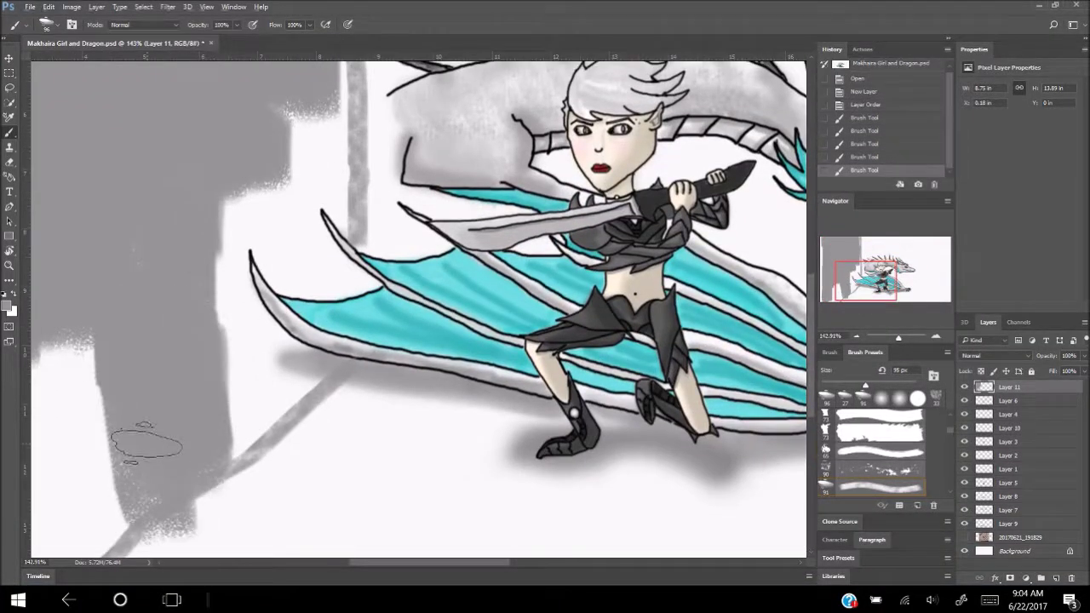
Step: Make a first grey stroke by the wing tip and adjust the brush tip size
scroll(145, 442, down, 4)
scroll(253, 154, up, 2)
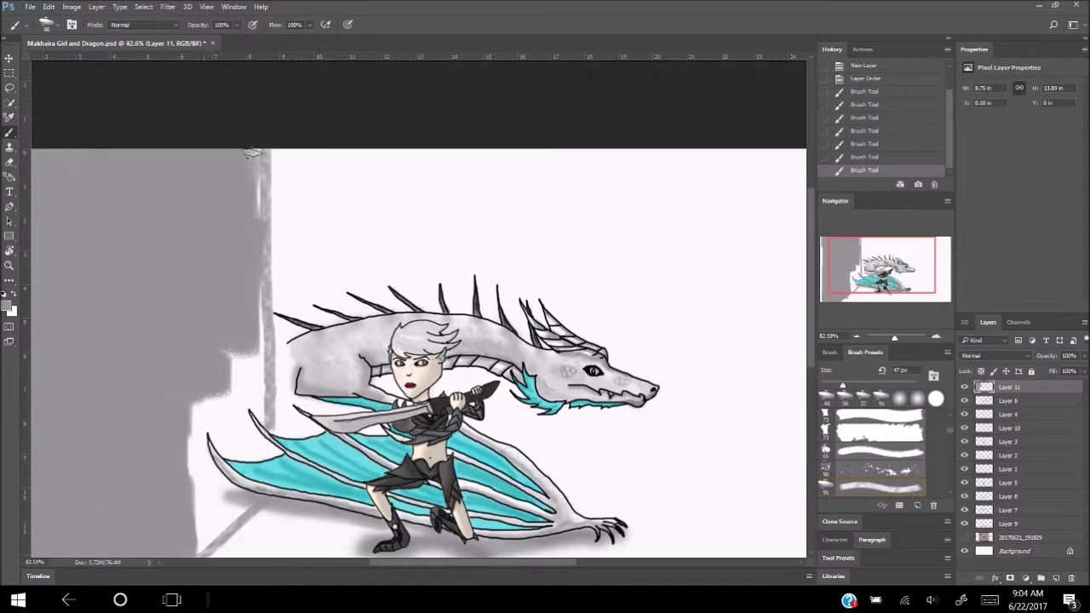
scroll(220, 409, up, 2)
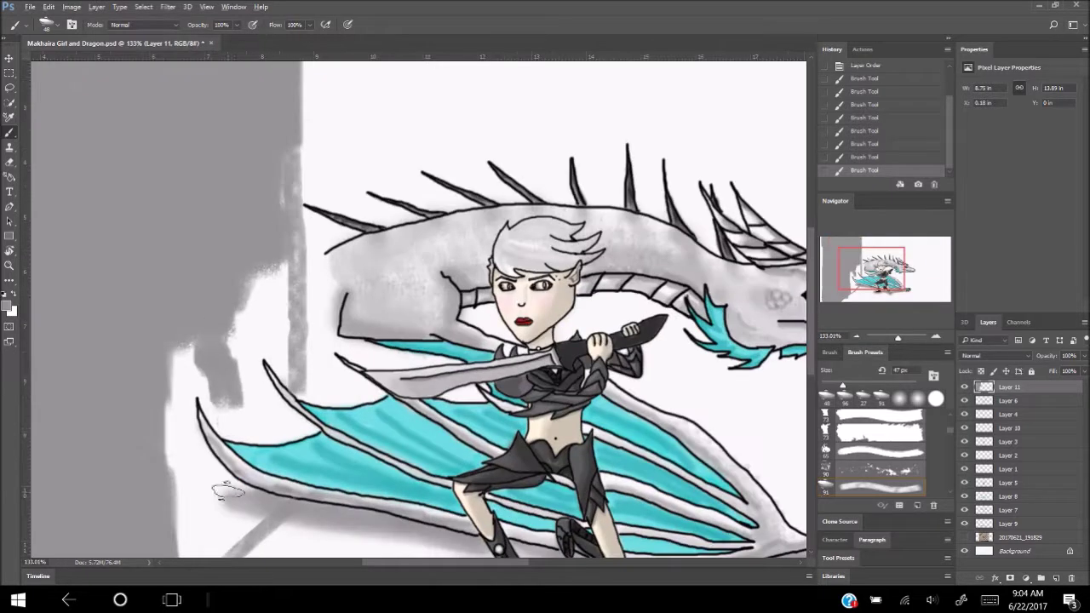
mouse_move(253, 319)
mouse_down()
mouse_move(244, 316)
mouse_move(285, 319)
mouse_move(191, 299)
mouse_up()
scroll(284, 319, down, 1)
scroll(255, 333, down, 4)
key(e)
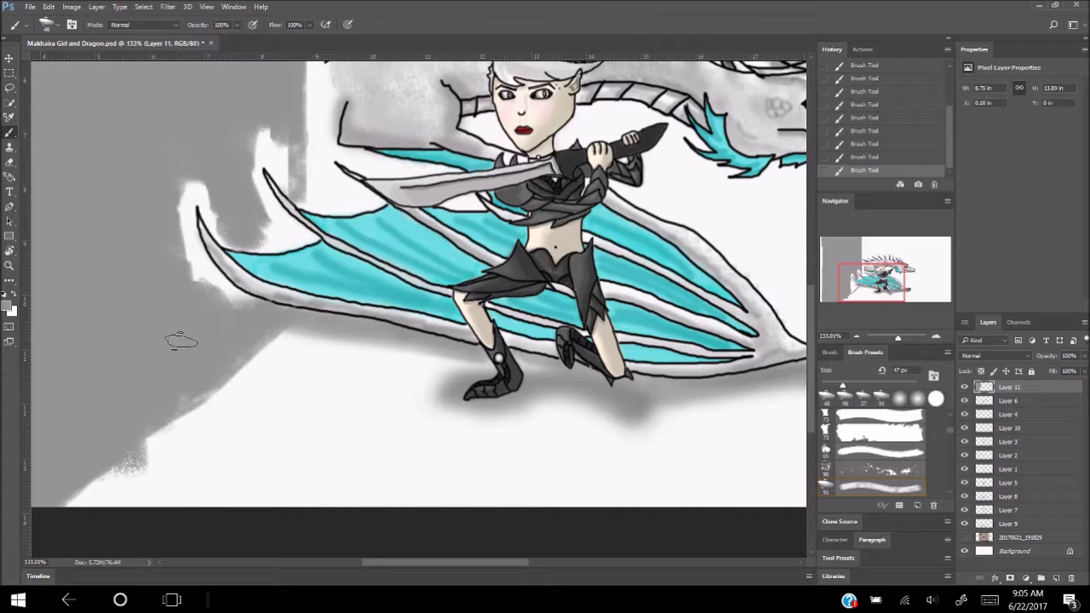
scroll(256, 460, down, 1)
click(56, 24)
drag(163, 455, 171, 460)
scroll(255, 383, up, 5)
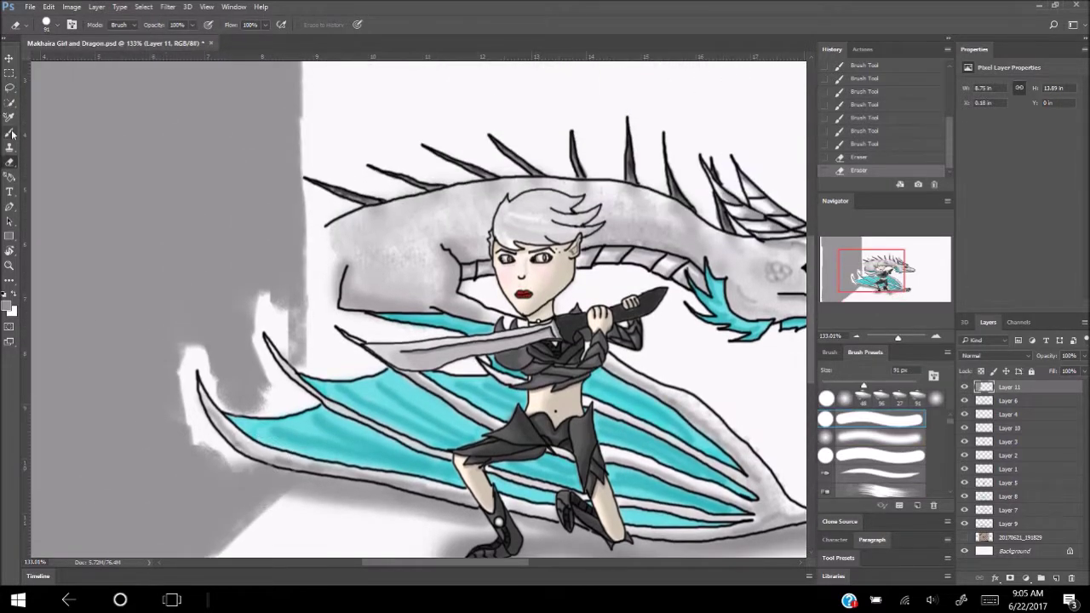
key(b)
scroll(289, 366, up, 2)
Step: Paint grey along the wing spike's edge and fill the white gaps near the wing tip
mouse_move(390, 339)
mouse_down()
mouse_move(359, 298)
mouse_move(337, 222)
mouse_up()
mouse_move(319, 285)
mouse_down()
mouse_move(389, 435)
mouse_move(243, 406)
mouse_up()
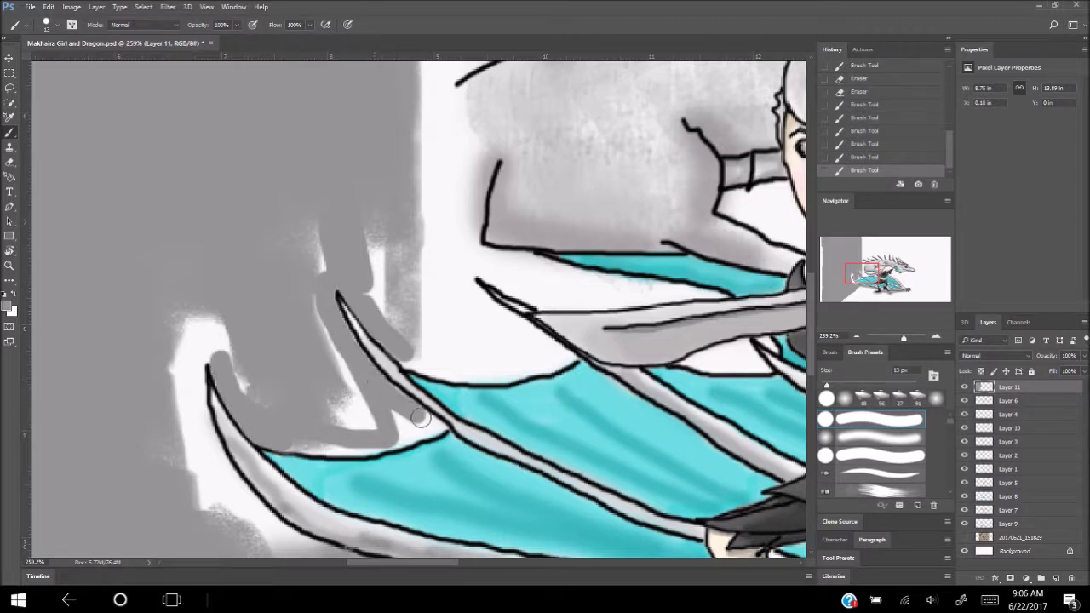
mouse_move(410, 360)
mouse_down()
mouse_move(419, 165)
mouse_move(392, 319)
mouse_move(380, 265)
mouse_up()
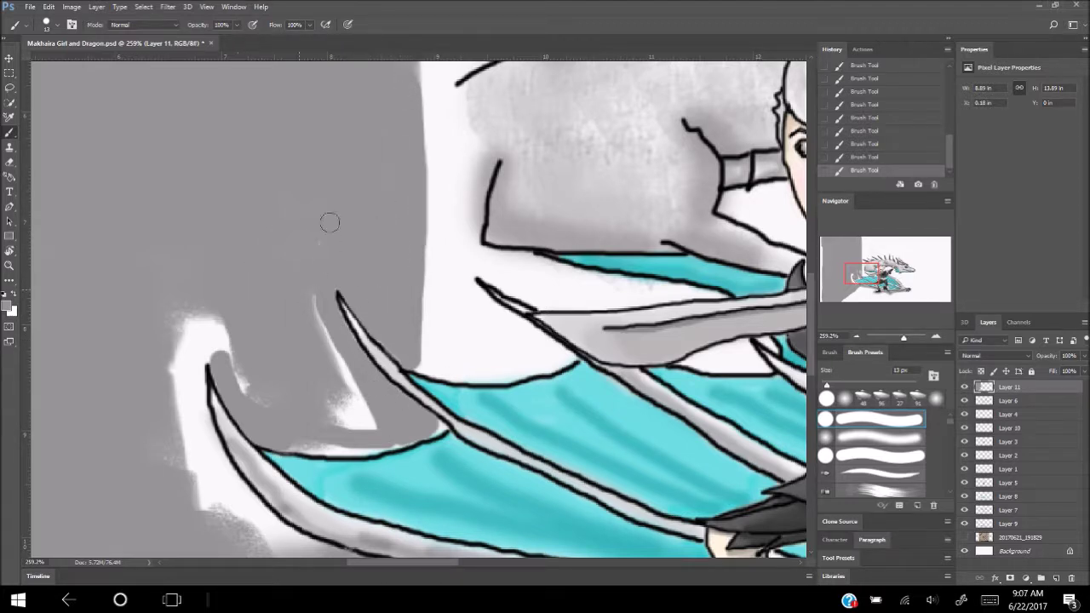
drag(299, 291, 375, 430)
drag(264, 397, 224, 338)
scroll(283, 507, down, 3)
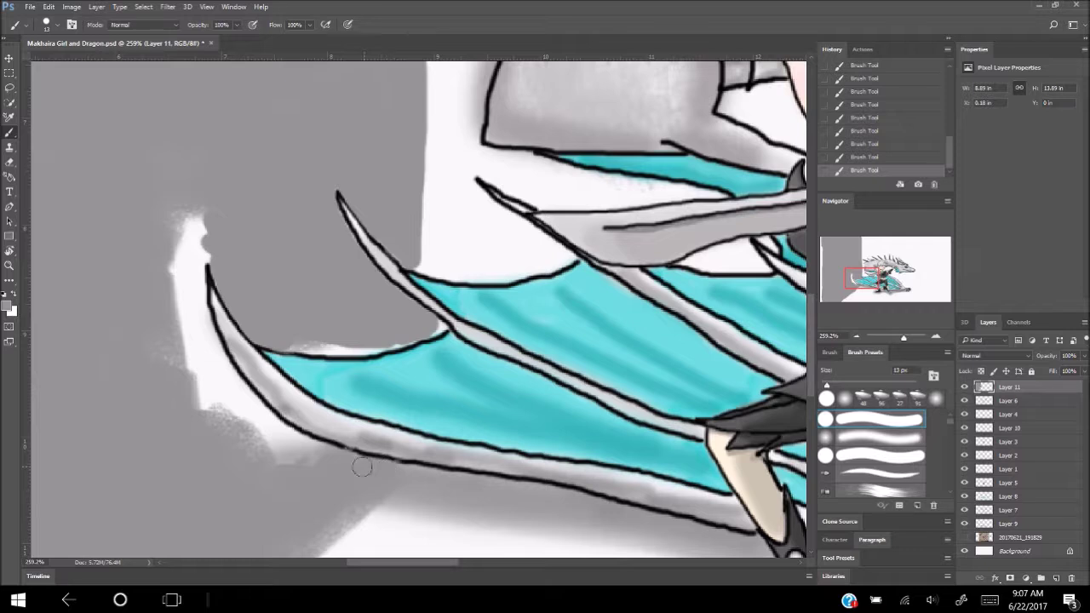
mouse_move(287, 437)
mouse_down()
mouse_move(223, 366)
mouse_move(256, 411)
mouse_up()
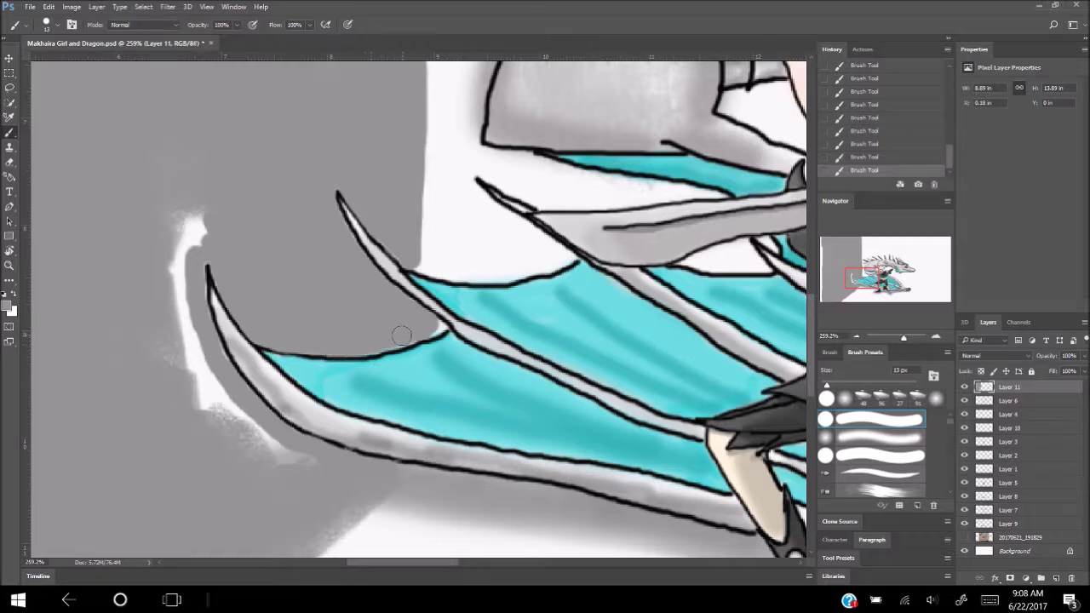
Step: Cover the remaining white streaks left of and along the wing's lower edge with grey
drag(203, 248, 181, 215)
drag(177, 255, 213, 357)
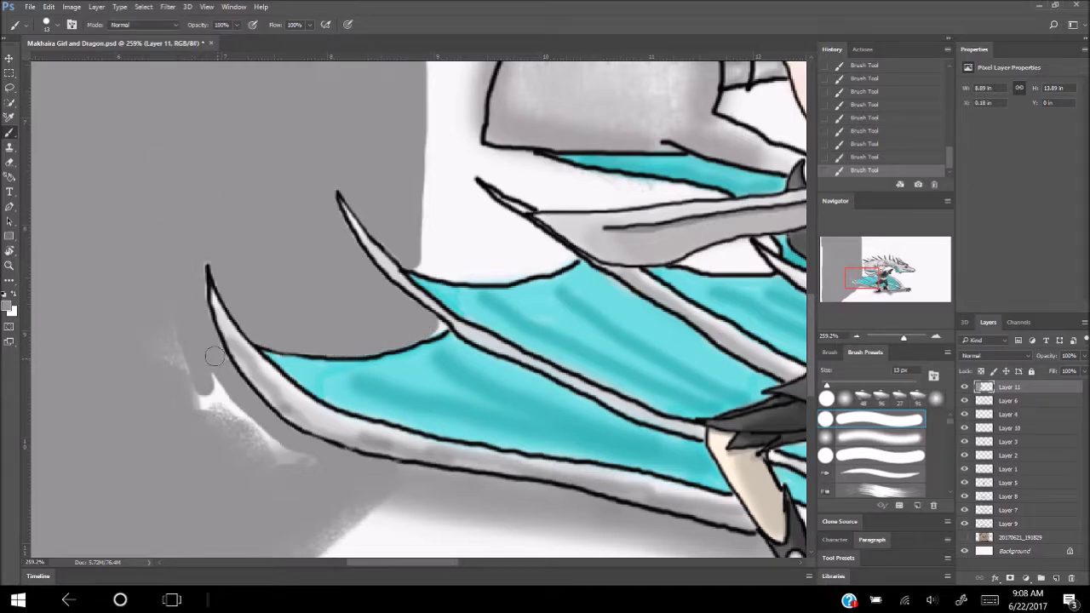
drag(196, 400, 264, 451)
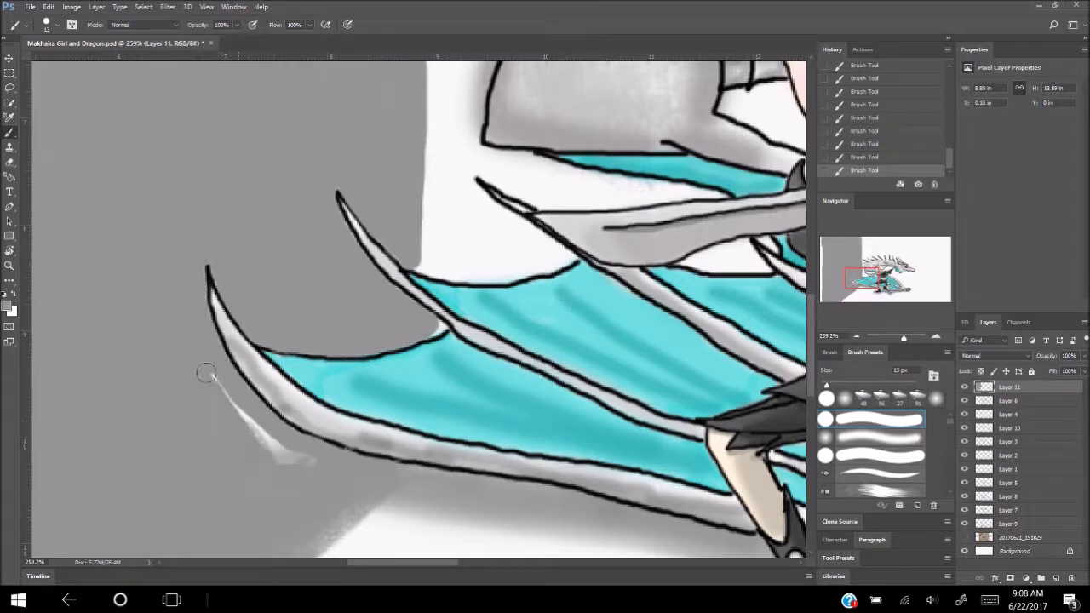
drag(208, 371, 307, 460)
click(12, 161)
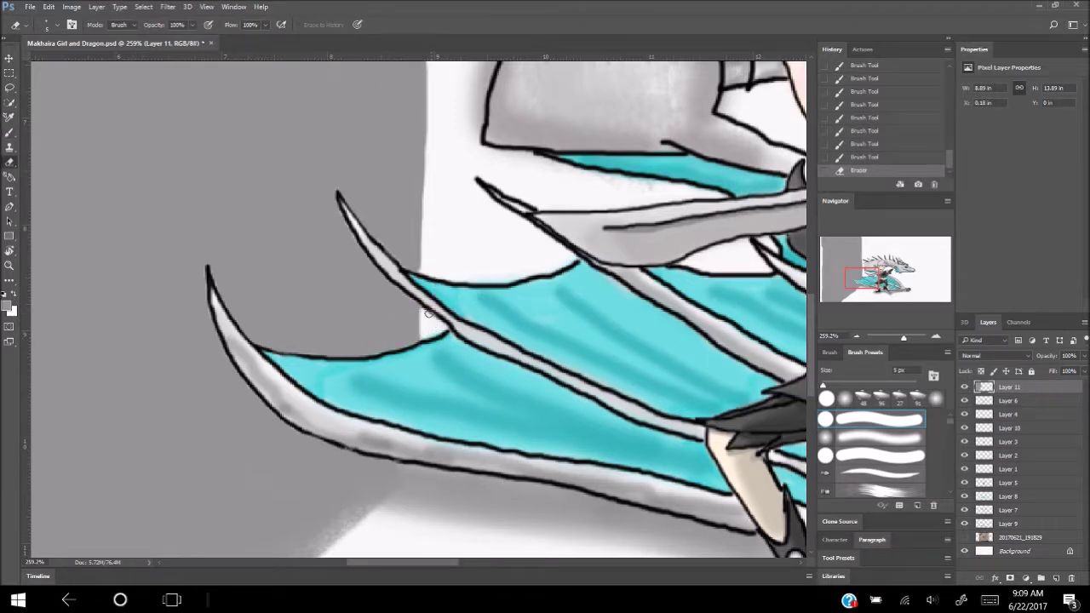
scroll(428, 314, down, 5)
Step: Try a dark grey shape with a lighter right edge on the tower wall, then revert it
key(b)
drag(171, 199, 175, 208)
click(8, 305)
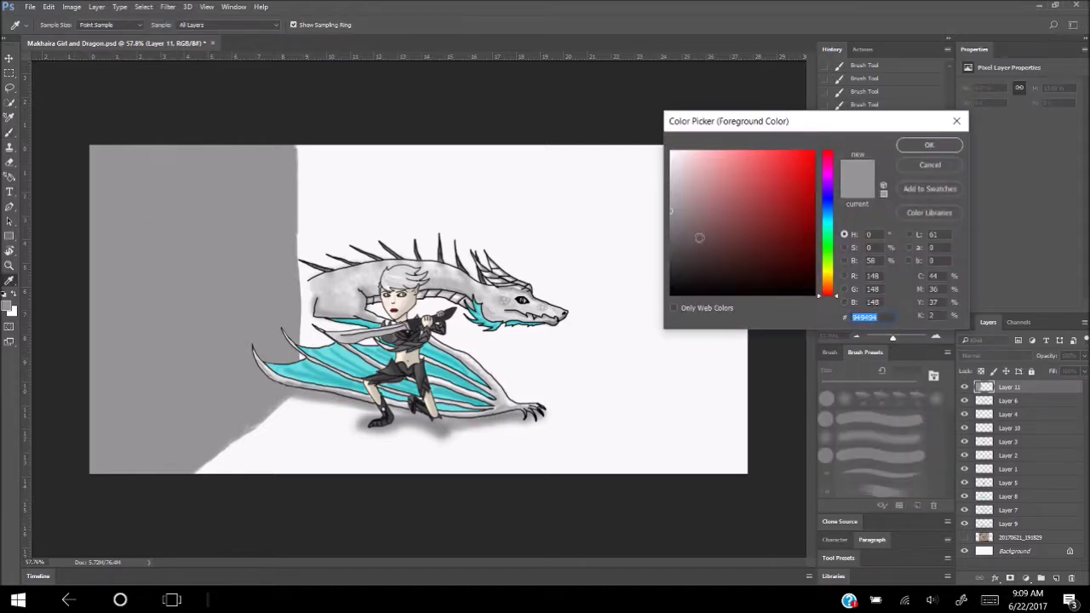
key(Return)
click(8, 305)
key(Return)
mouse_move(213, 174)
mouse_down()
mouse_move(209, 271)
mouse_move(174, 270)
mouse_up()
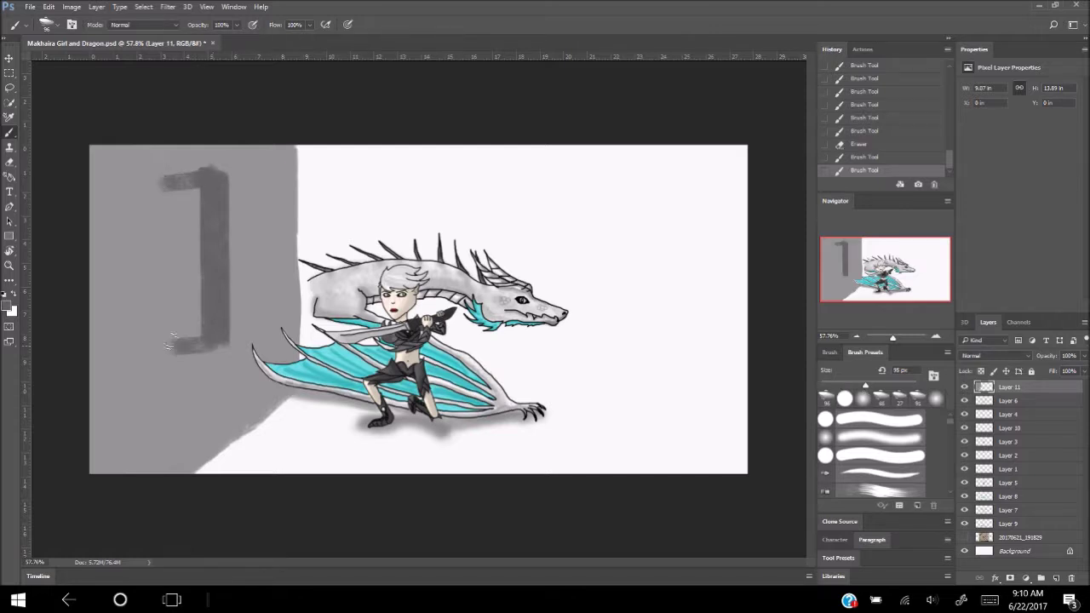
click(7, 305)
key(Return)
drag(230, 175, 238, 341)
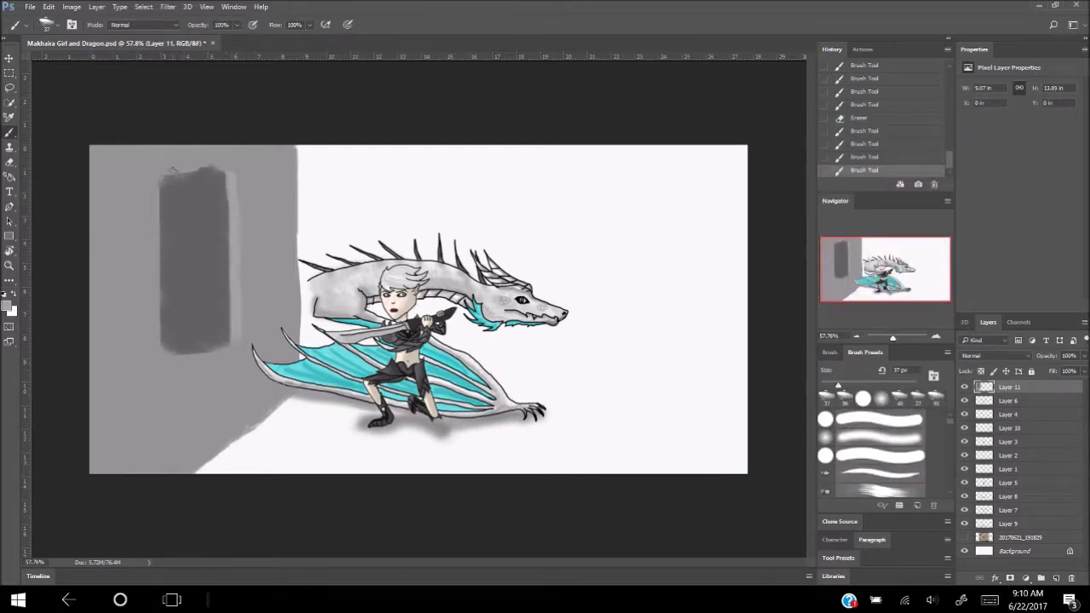
click(8, 305)
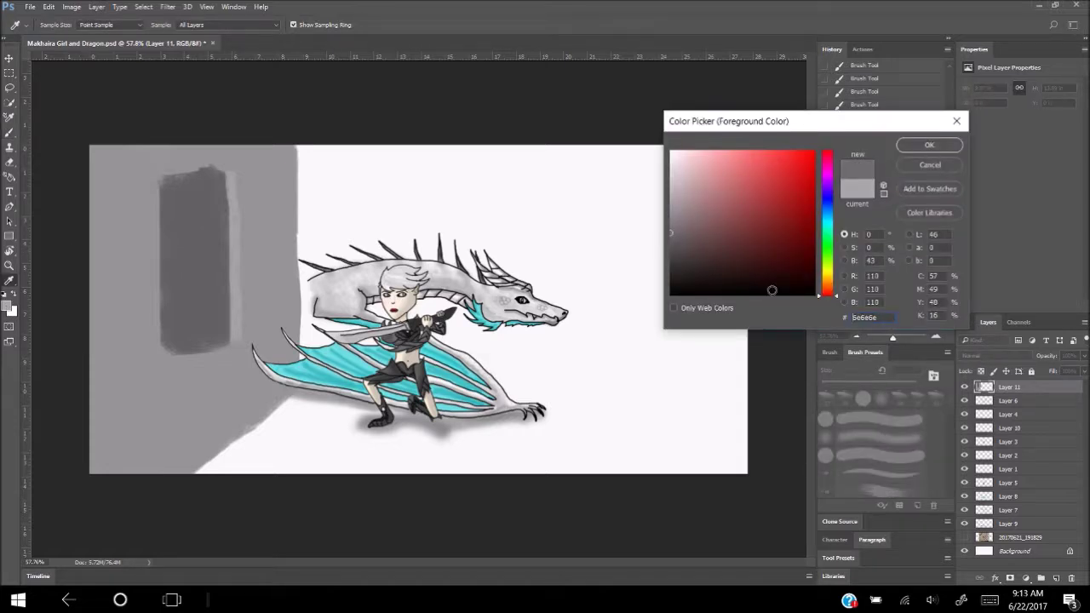
click(929, 145)
click(865, 157)
Step: Brush a light grey window frame on the wall and fill its interior with dark grey
mouse_move(209, 190)
mouse_down()
mouse_move(213, 330)
mouse_move(147, 200)
mouse_move(209, 186)
mouse_move(175, 323)
mouse_up()
click(7, 305)
click(692, 233)
click(929, 143)
mouse_move(201, 195)
mouse_down()
mouse_move(194, 322)
mouse_move(190, 265)
mouse_up()
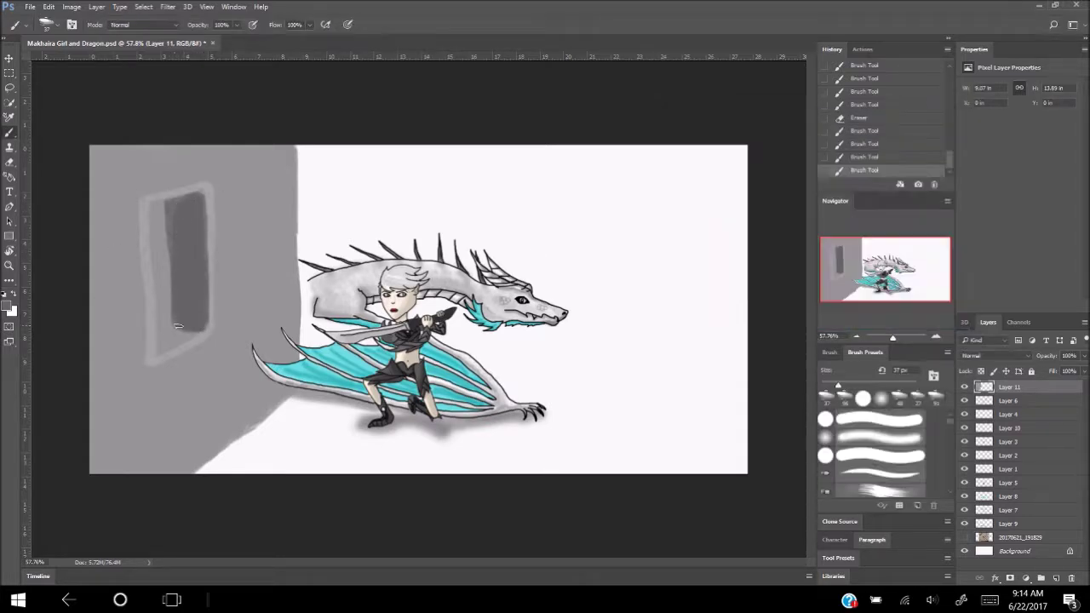
Step: Lighten the dark opening's bottom edge and begin picking a bluish foreground colour
scroll(274, 317, up, 3)
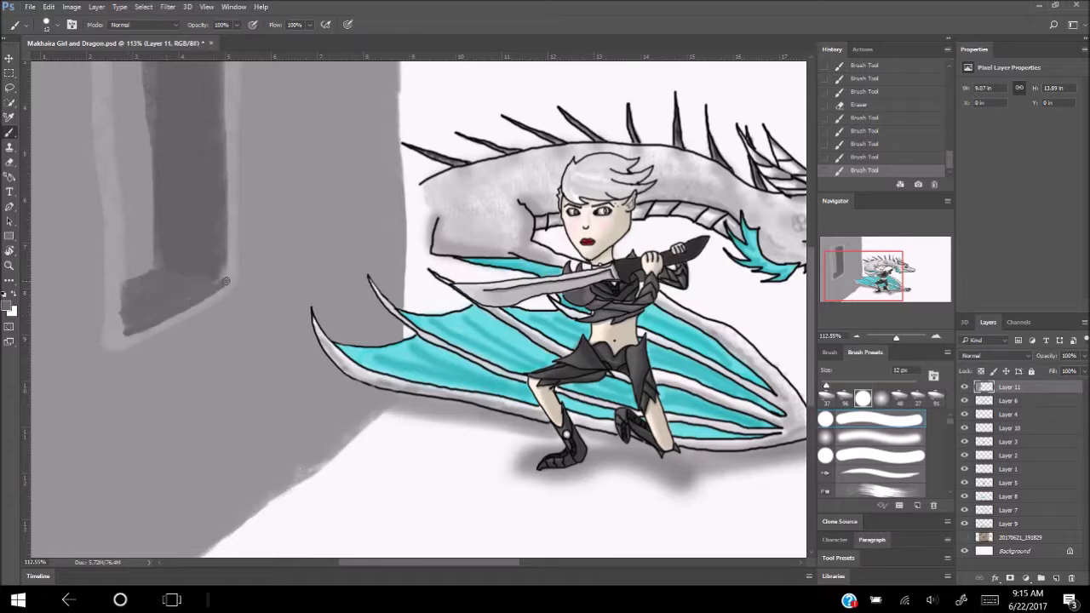
drag(125, 332, 233, 288)
scroll(162, 308, down, 2)
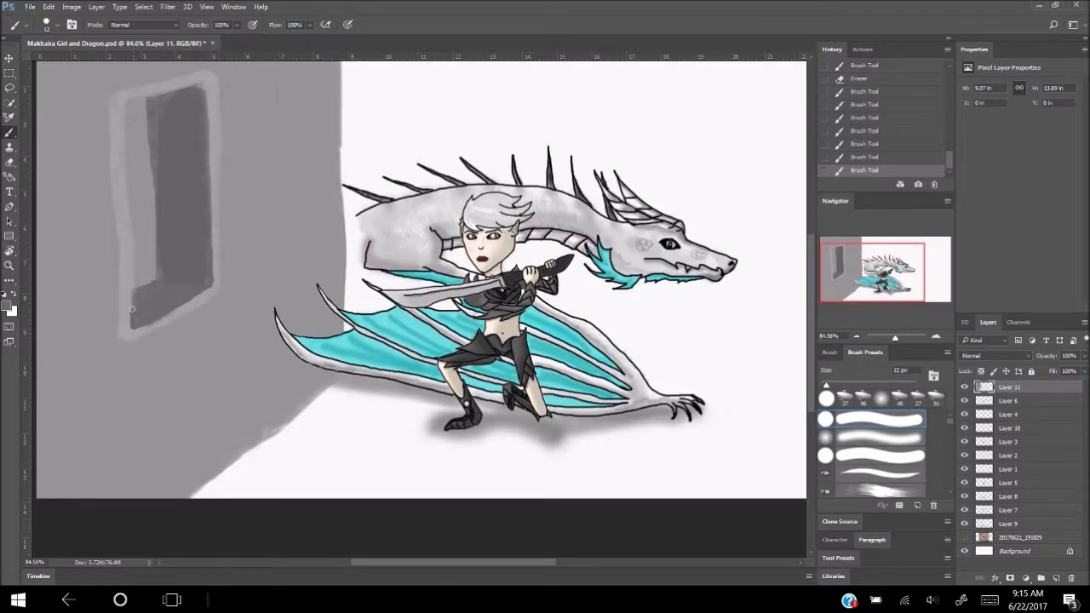
scroll(156, 281, down, 2)
click(6, 305)
click(928, 144)
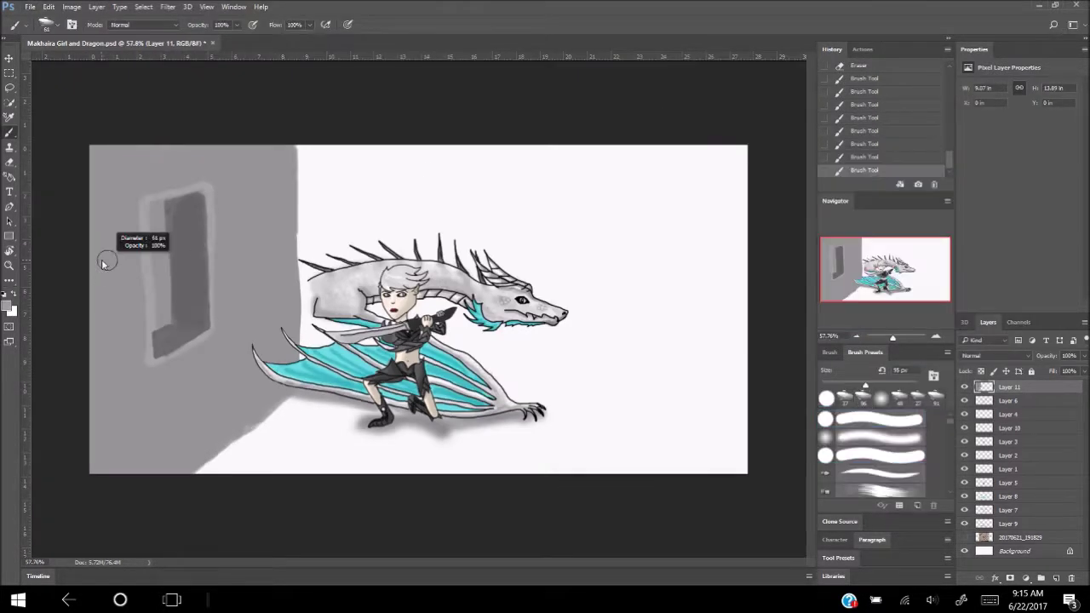
click(150, 317)
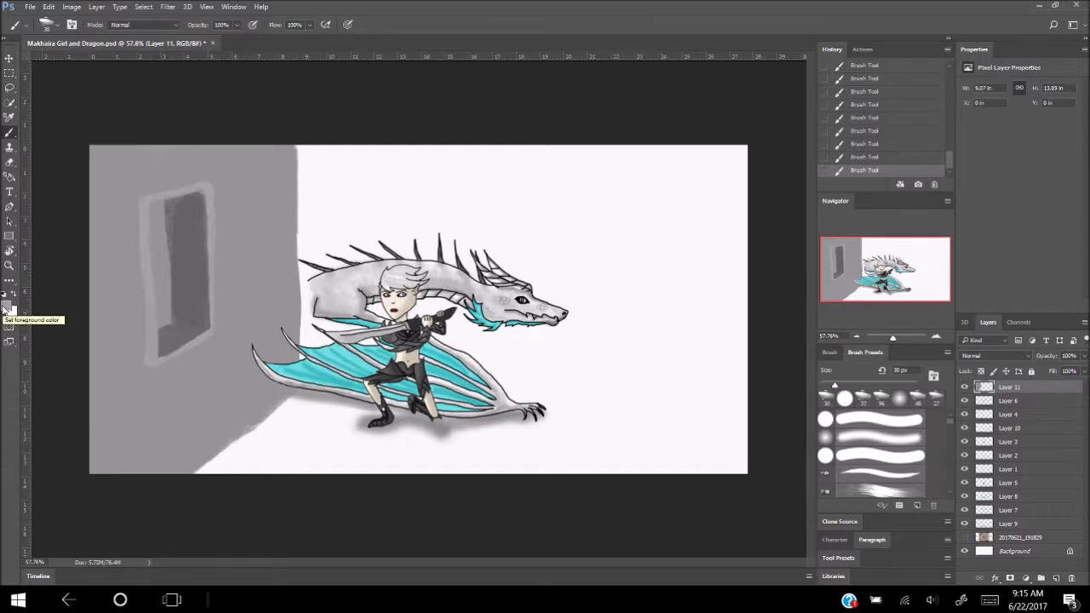
click(6, 309)
click(825, 199)
Step: Set a light sky-blue foreground colour and shrink the brush
drag(791, 165, 749, 151)
click(824, 201)
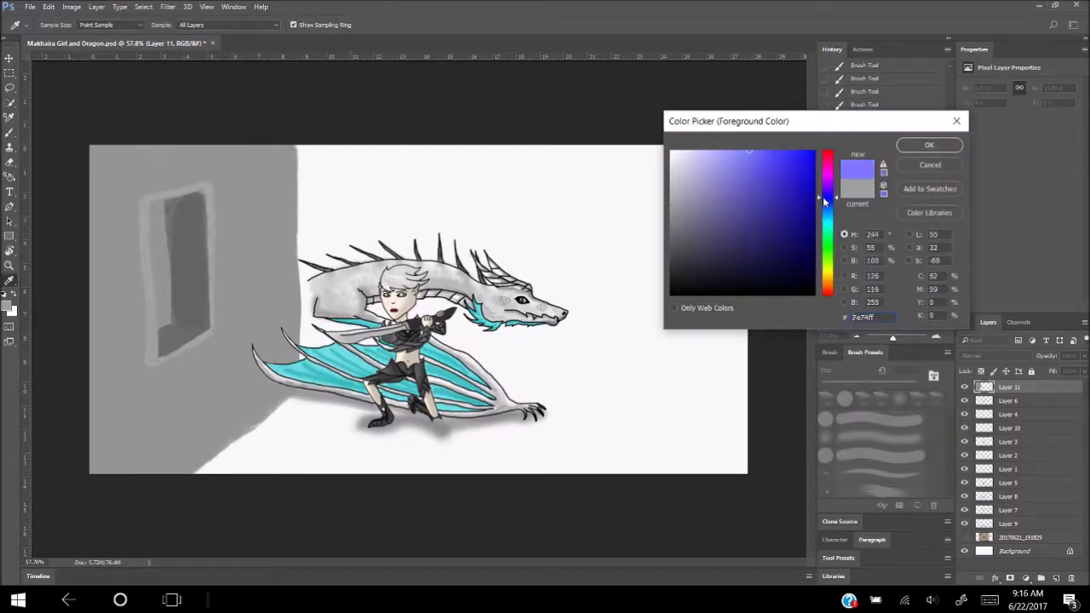
key(Return)
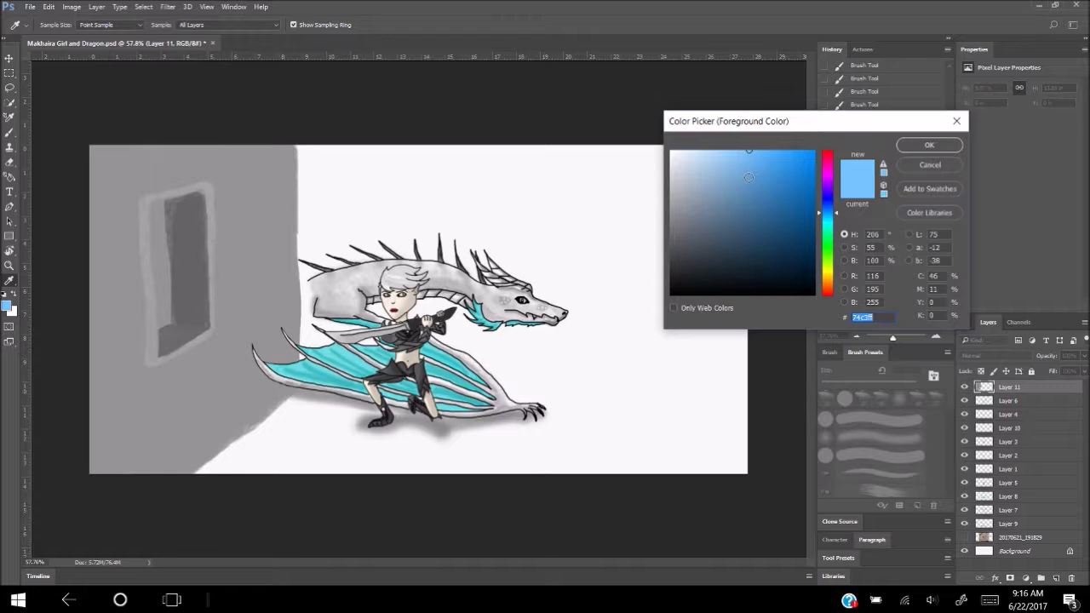
scroll(161, 220, up, 3)
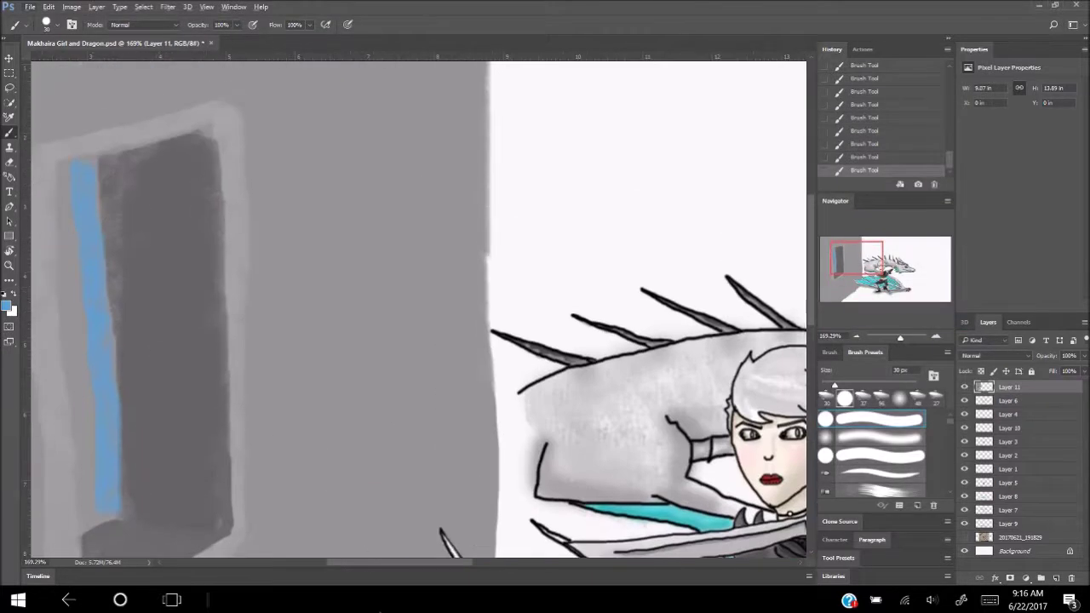
scroll(169, 217, up, 2)
key(bracketleft)
key(bracketleft)
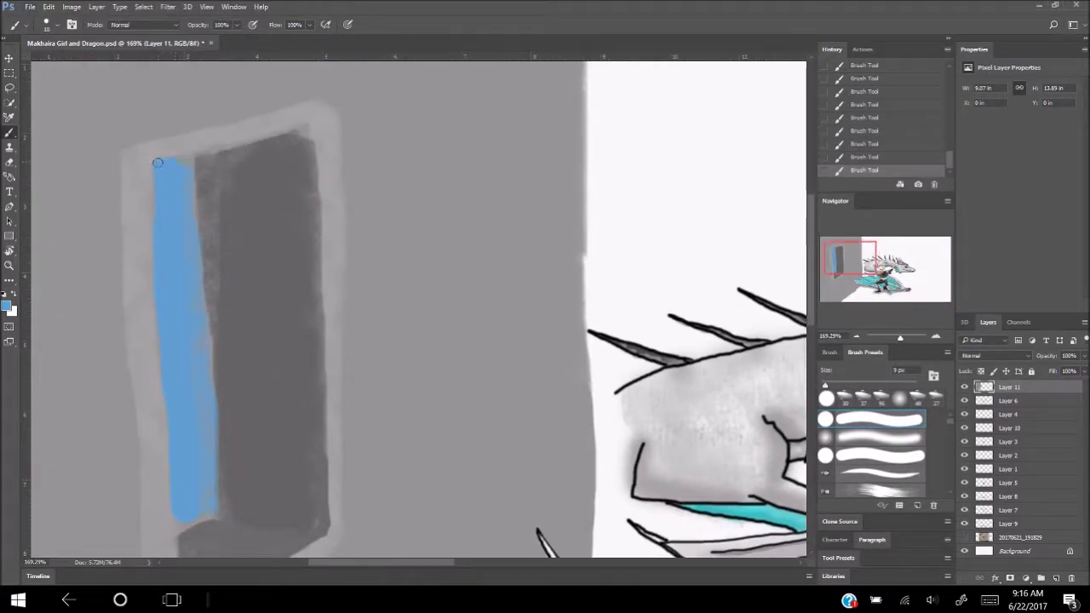
scroll(186, 222, down, 2)
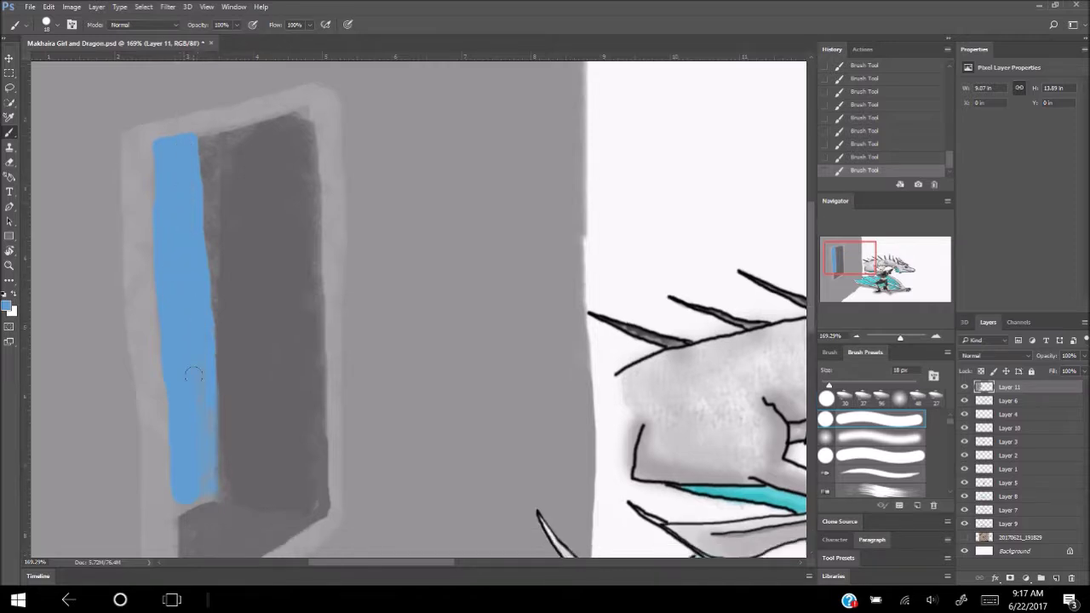
scroll(196, 281, down, 1)
key(bracketleft)
key(bracketleft)
key(bracketleft)
scroll(209, 335, down, 5)
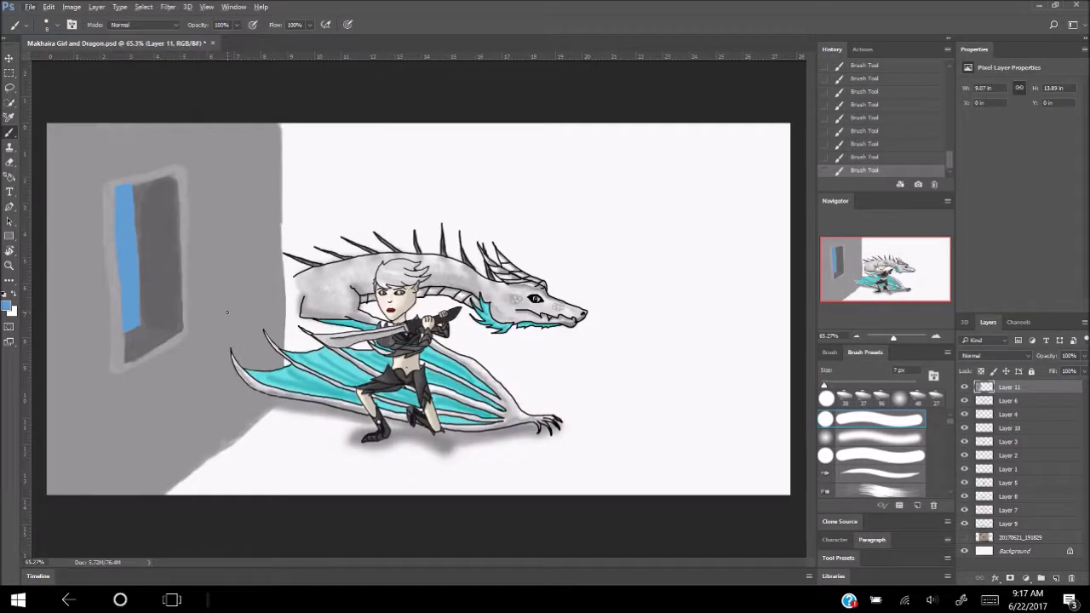
Step: Switch to pale yellow with a large soft brush and paint a glow inside the window
click(9, 306)
click(826, 301)
key(Return)
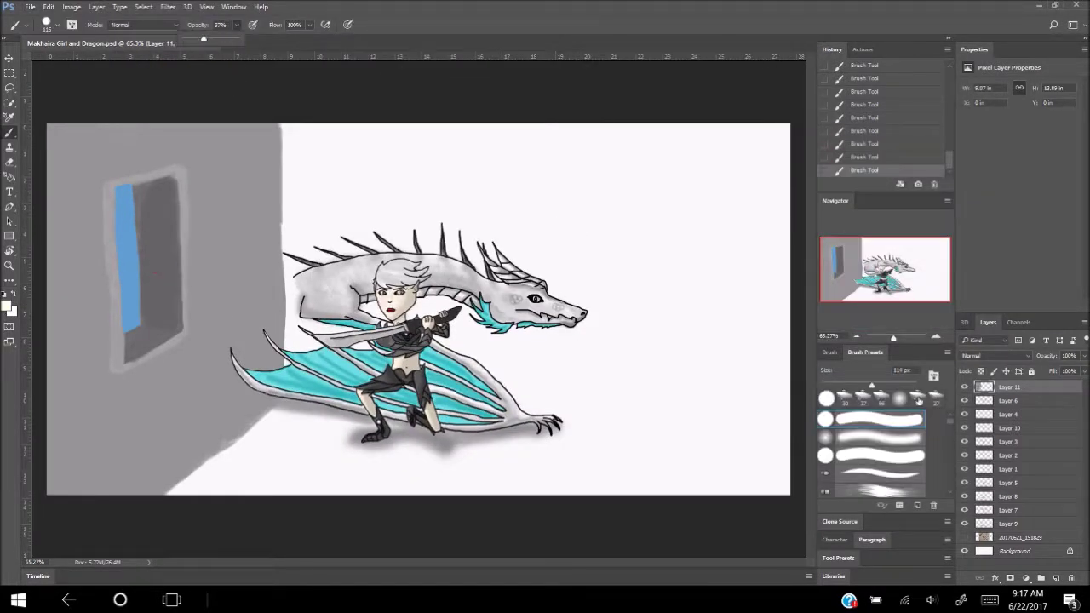
click(863, 398)
drag(141, 213, 140, 337)
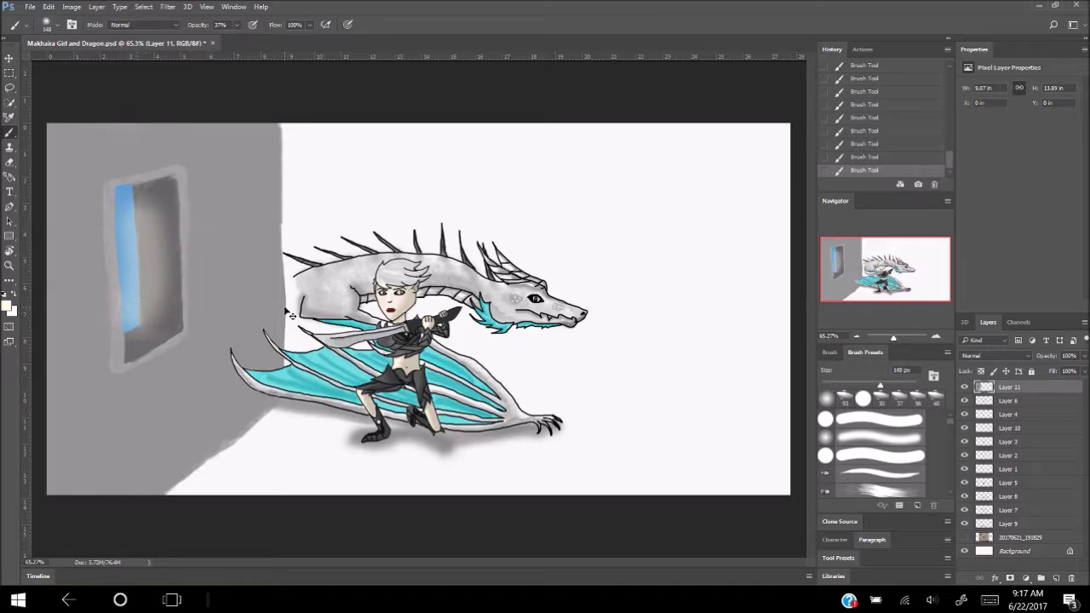
scroll(292, 316, up, 2)
drag(137, 170, 136, 332)
scroll(127, 267, down, 3)
Step: Spread a faint glow across the wall and brighten the window interior further
drag(171, 213, 290, 209)
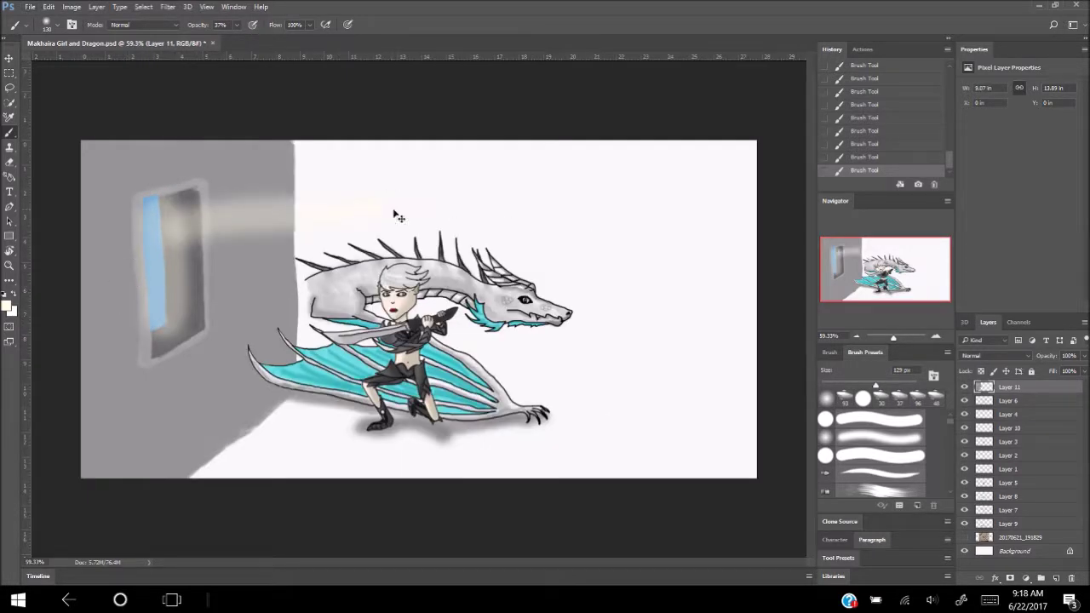
scroll(220, 345, up, 2)
mouse_move(123, 315)
mouse_down()
mouse_move(127, 216)
mouse_move(131, 304)
mouse_up()
mouse_move(119, 145)
mouse_down()
mouse_move(130, 300)
mouse_move(122, 138)
mouse_move(122, 316)
mouse_up()
scroll(153, 275, down, 2)
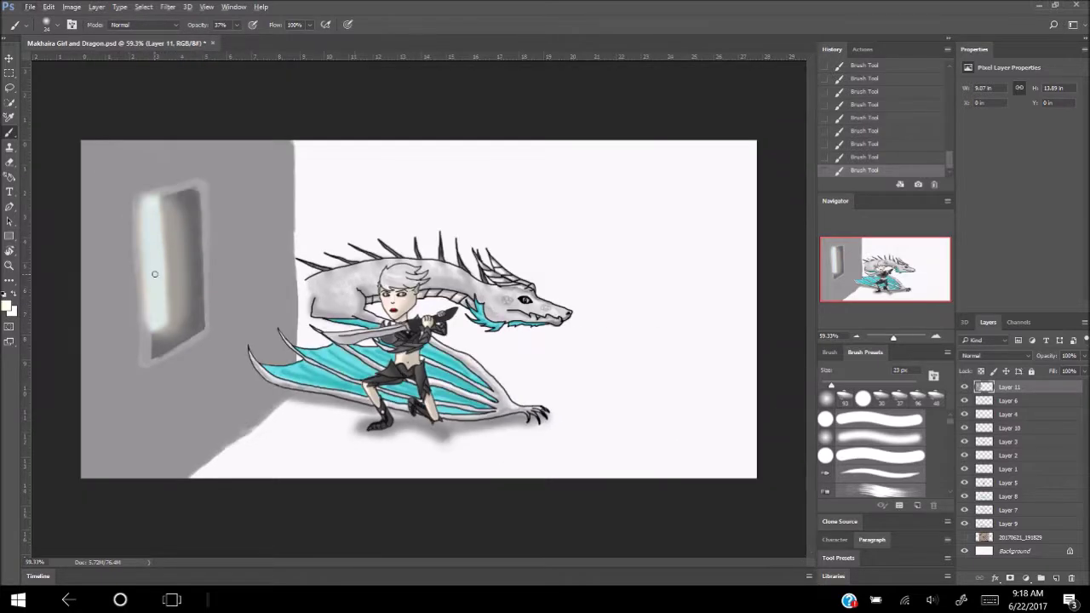
scroll(154, 275, up, 2)
scroll(136, 266, down, 2)
scroll(135, 264, up, 3)
click(7, 305)
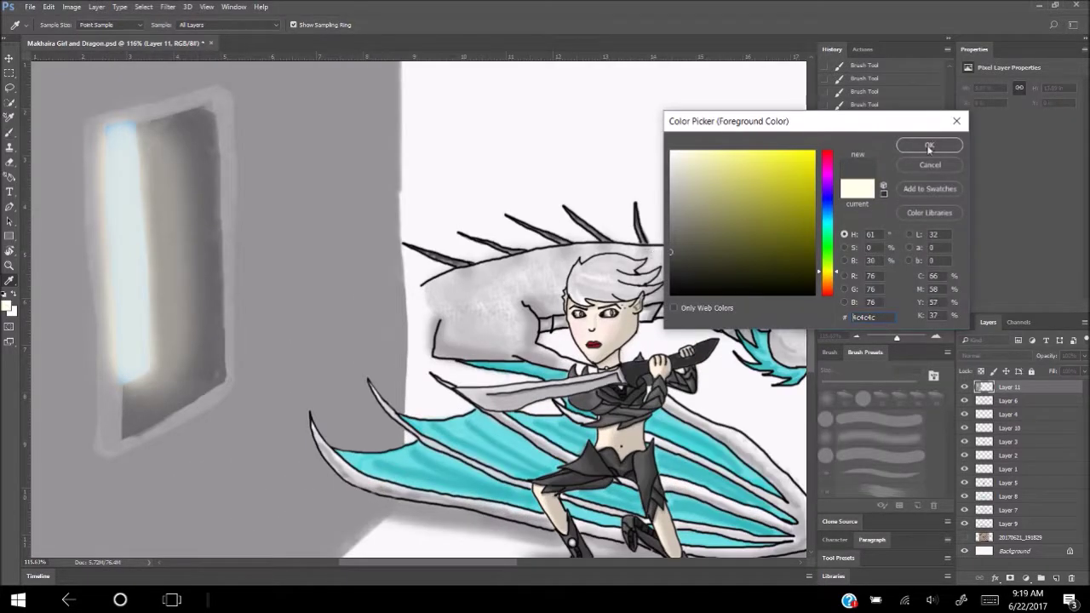
Step: Confirm the dark grey and cream foreground colours and undo the last brush stroke
click(931, 152)
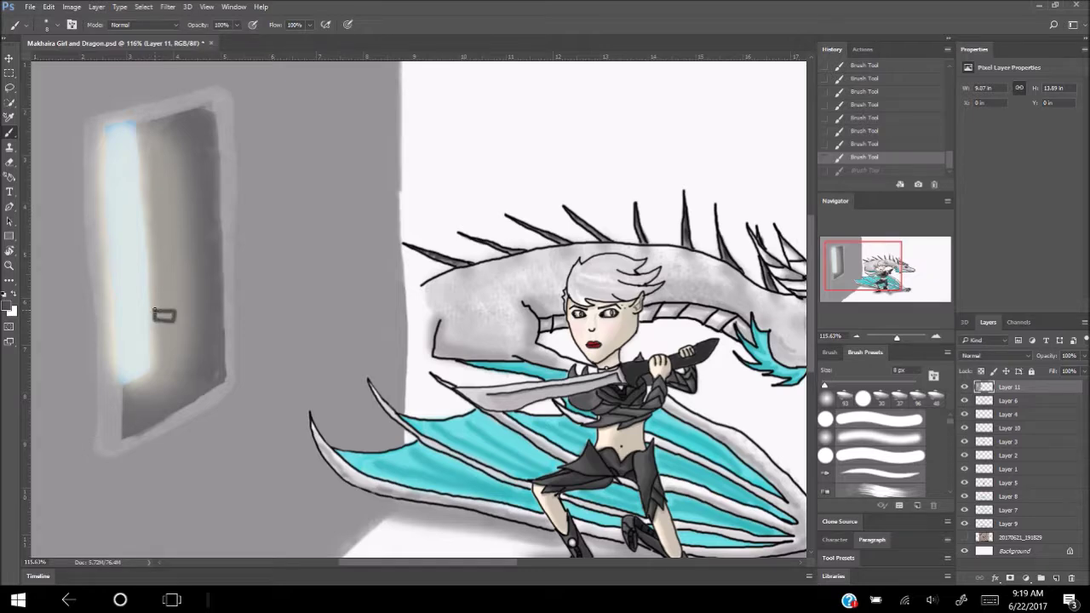
key(ctrl+z)
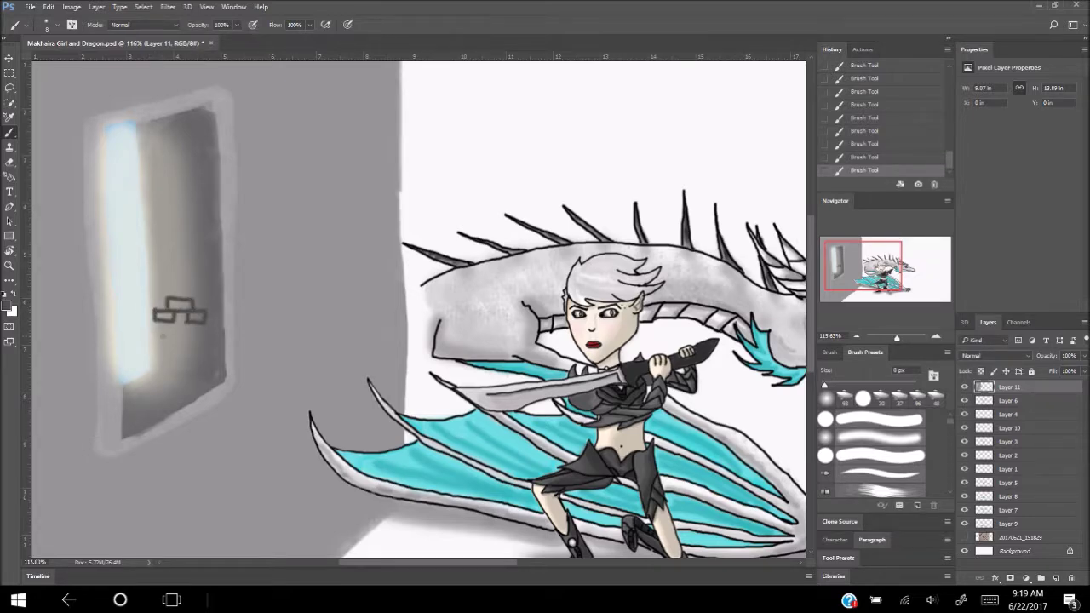
scroll(202, 286, down, 3)
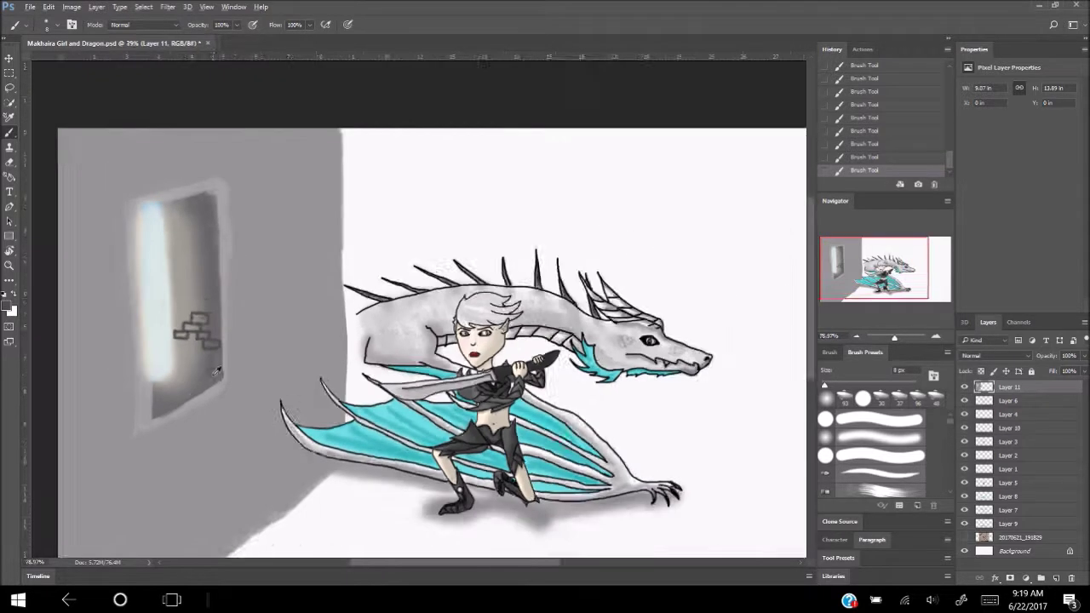
click(7, 305)
click(931, 146)
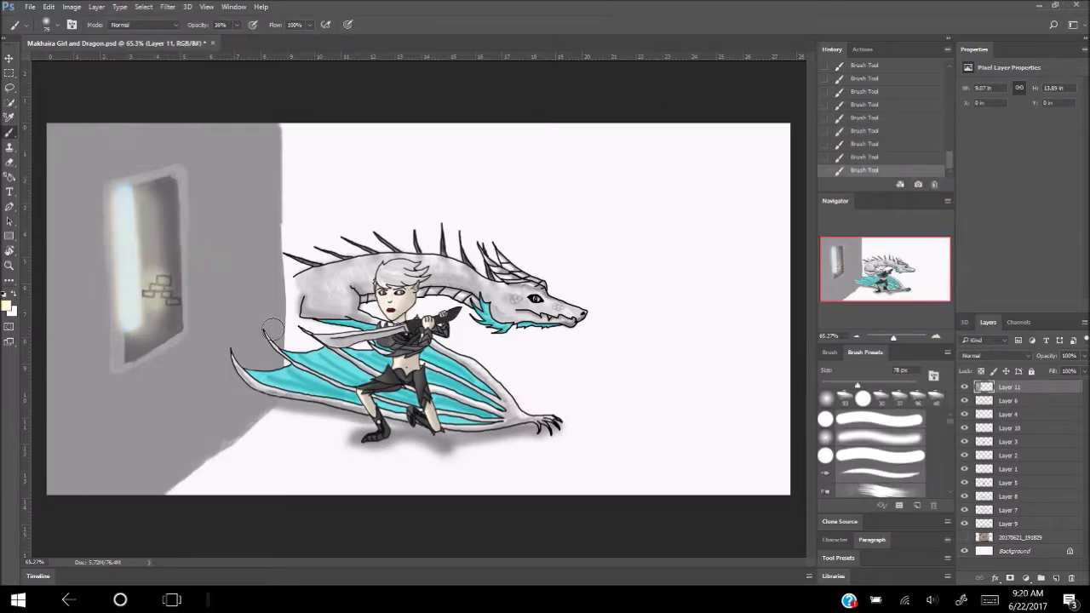
Step: Step back through the recent brush strokes, then redo them
key(ctrl+alt+z)
key(ctrl+alt+z)
key(ctrl+alt+z)
key(1)
key(5)
scroll(147, 331, up, 5)
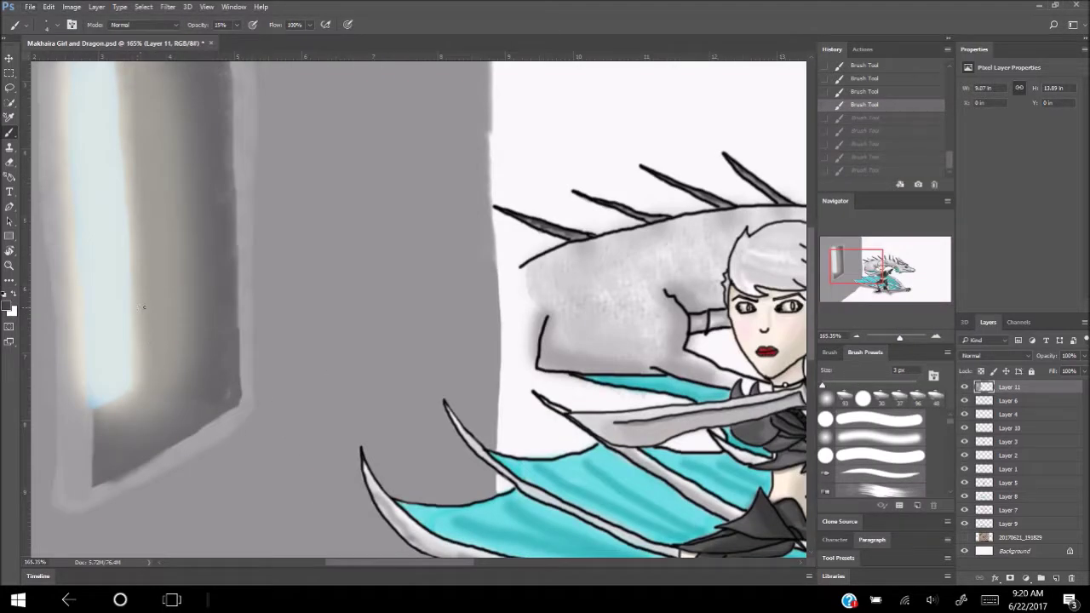
key(ctrl+shift+z)
key(ctrl+shift+z)
key(ctrl+shift+z)
Step: Zoom in around the doorway recess's brick marks, then zoom out to the whole drawing
scroll(205, 289, down, 5)
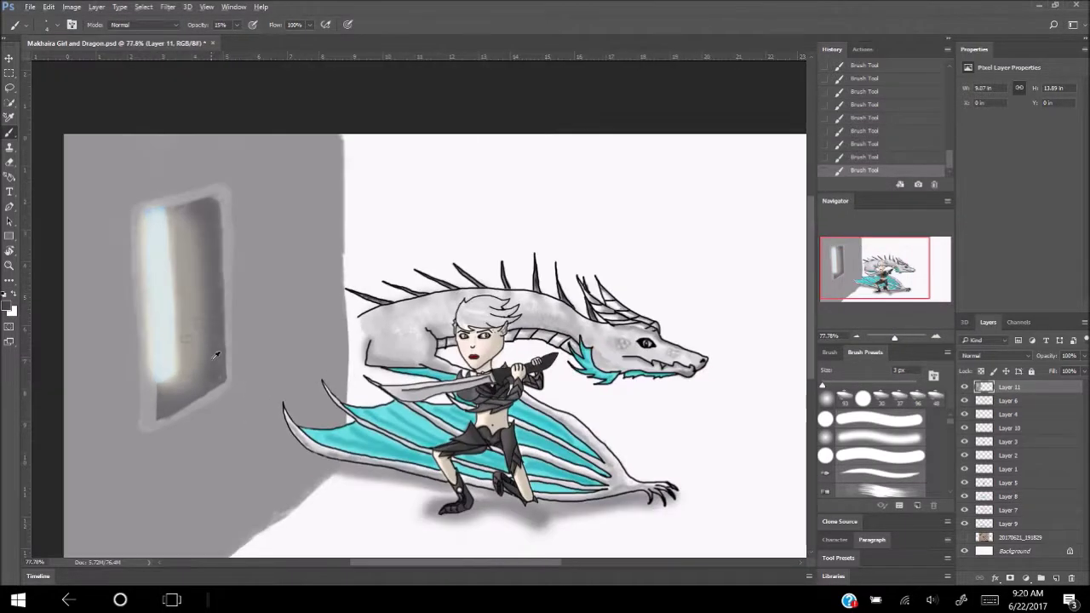
scroll(198, 301, up, 5)
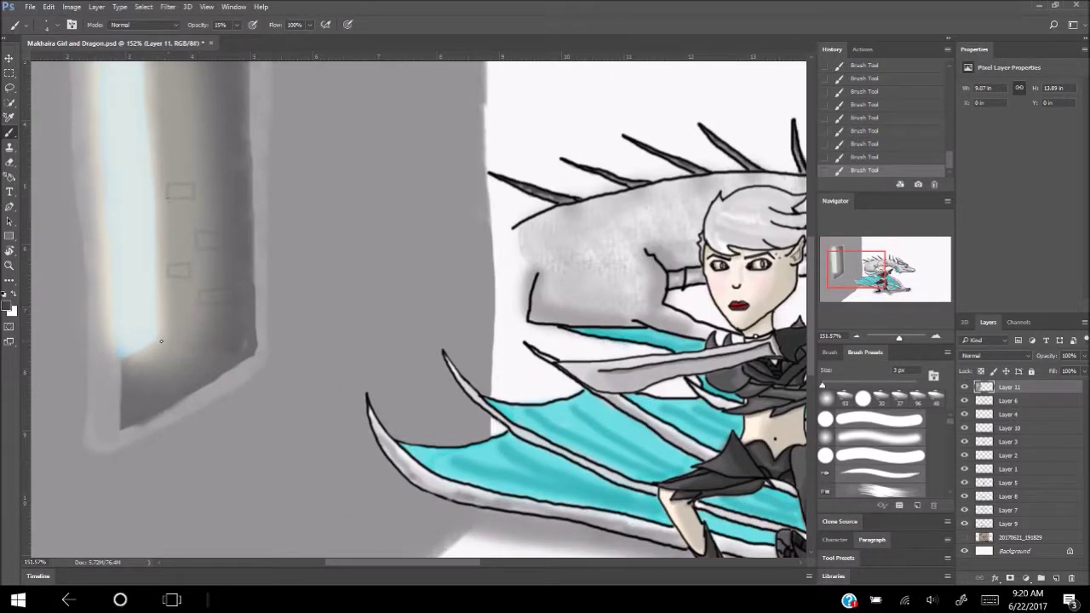
scroll(229, 352, up, 3)
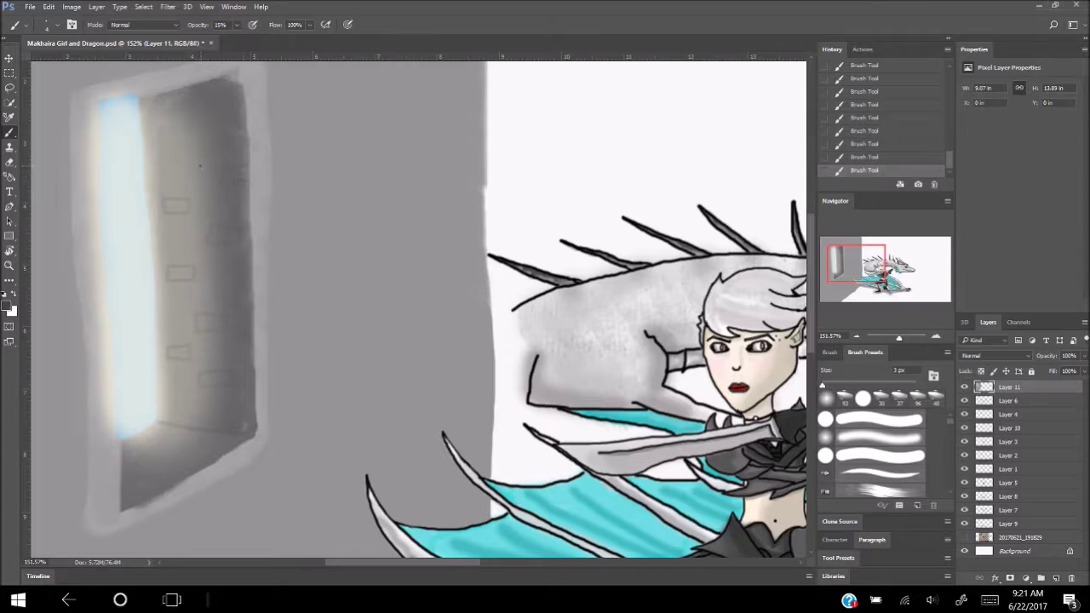
scroll(268, 280, down, 2)
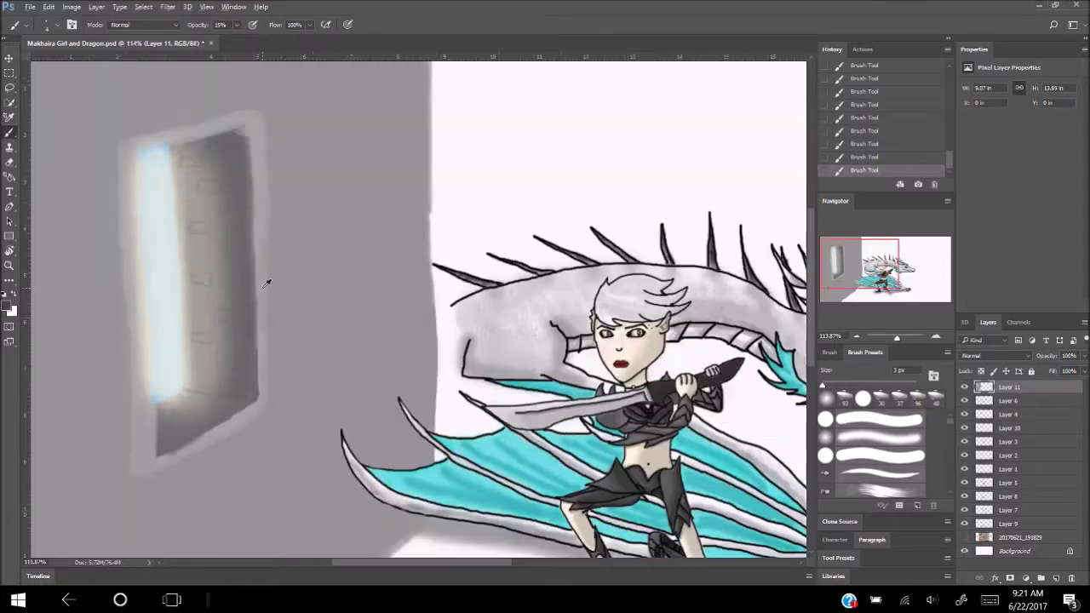
scroll(60, 329, down, 4)
scroll(210, 267, up, 7)
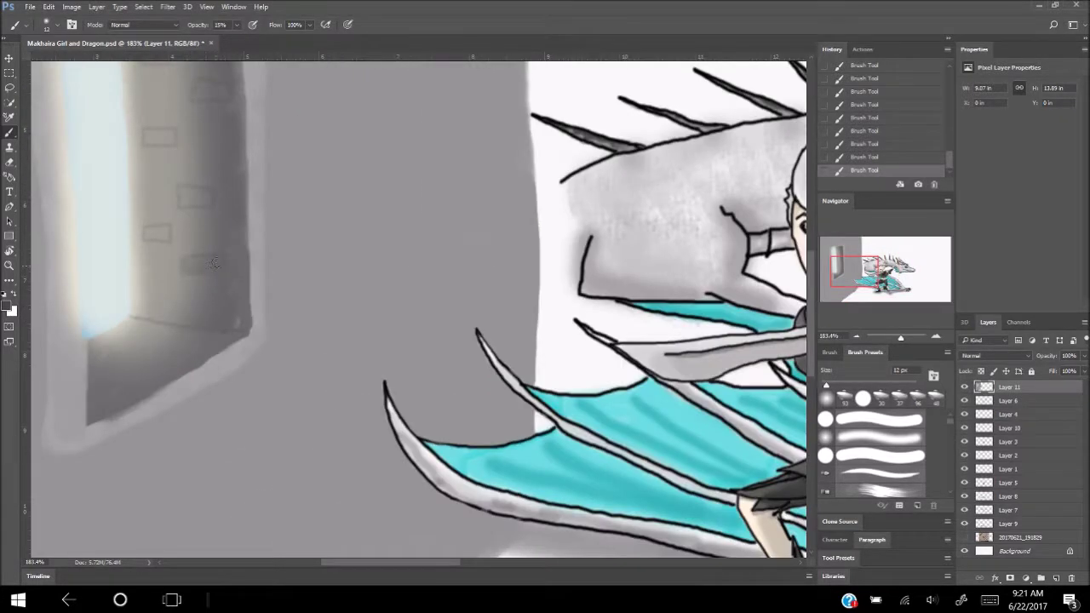
scroll(145, 231, up, 2)
scroll(194, 184, up, 4)
scroll(157, 275, up, 1)
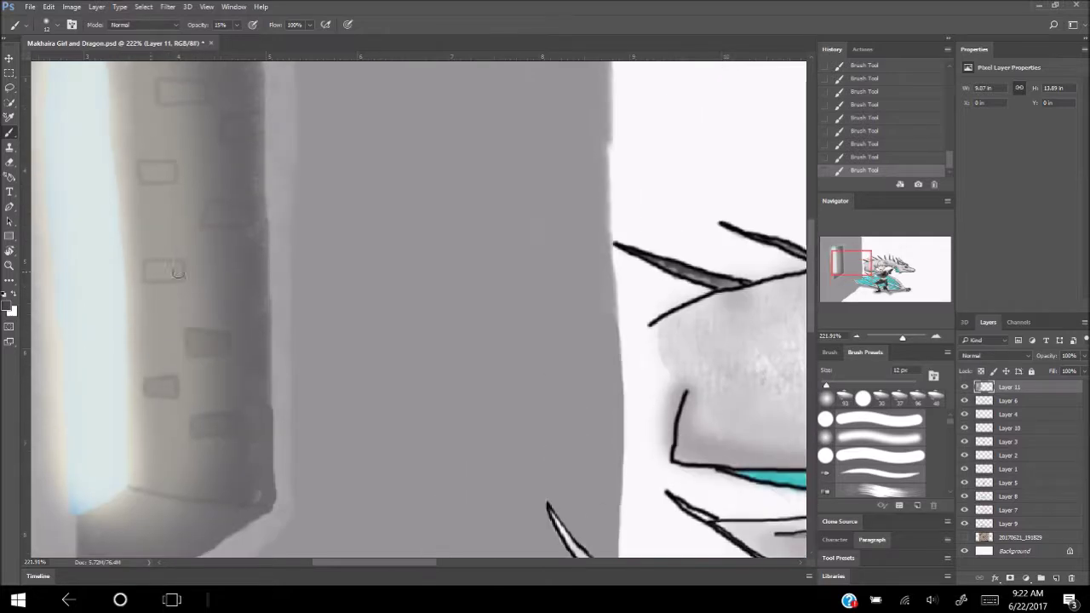
scroll(231, 136, up, 2)
scroll(171, 249, up, 3)
key(ctrl+0)
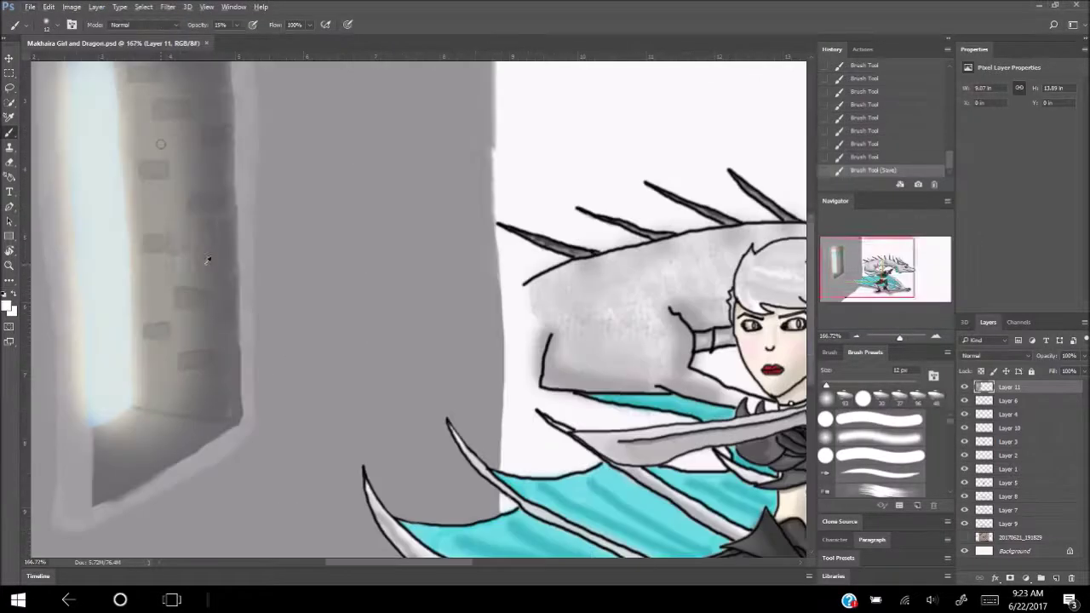
Step: Set brush opacity to 40% and paint a light highlight down the doorway's inner edge
scroll(207, 259, up, 3)
key(4)
scroll(128, 171, down, 1)
drag(124, 119, 143, 480)
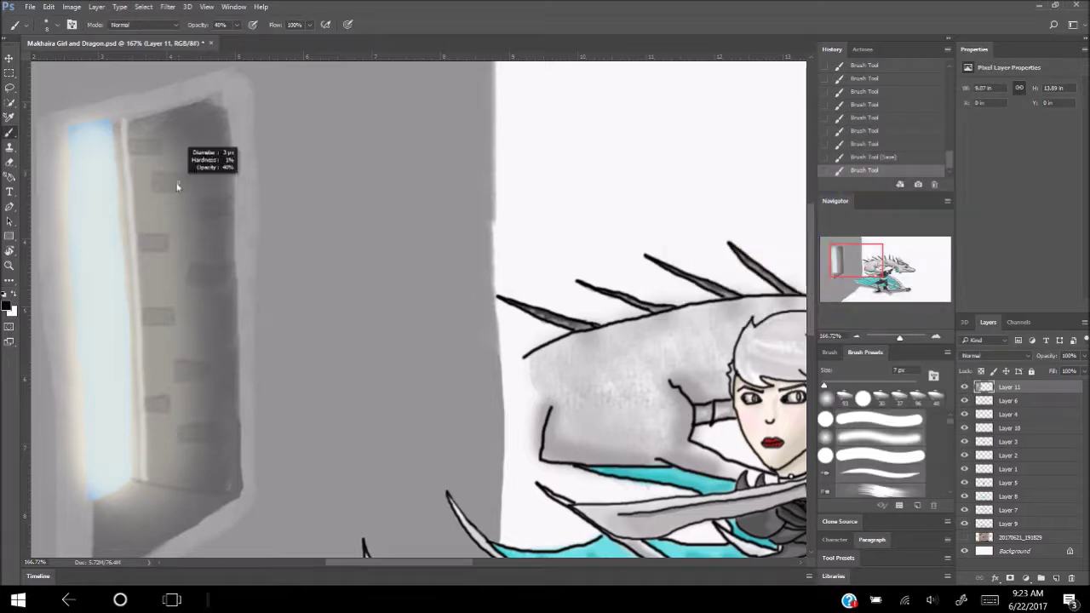
drag(120, 130, 143, 468)
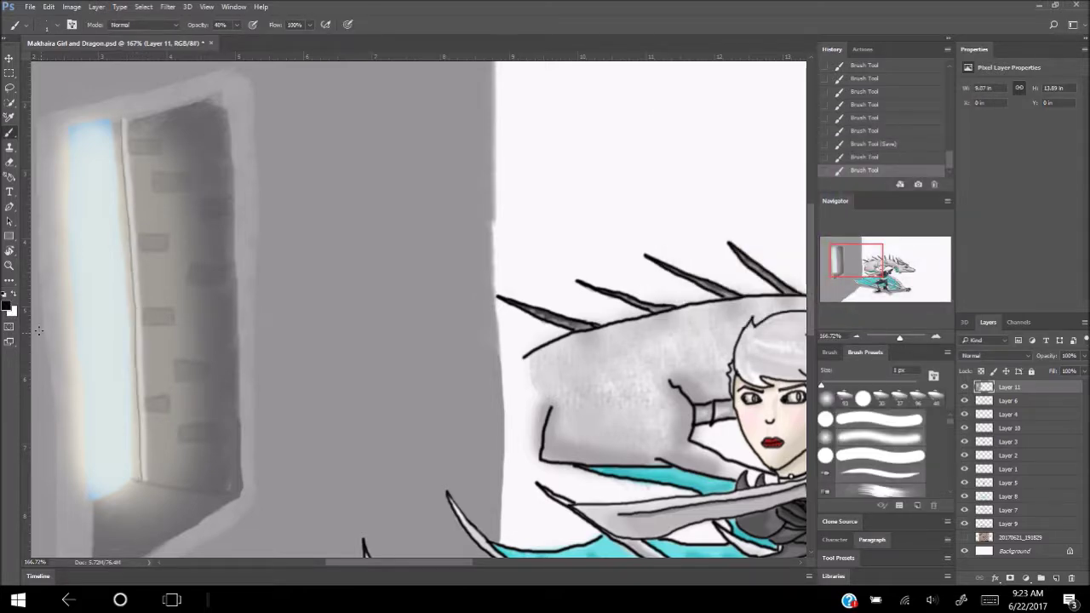
click(929, 145)
Step: Paint short horizontal brick lines along the doorway's outer frame
scroll(162, 219, down, 3)
scroll(163, 219, down, 1)
scroll(163, 219, up, 1)
scroll(135, 335, up, 1)
scroll(127, 282, up, 1)
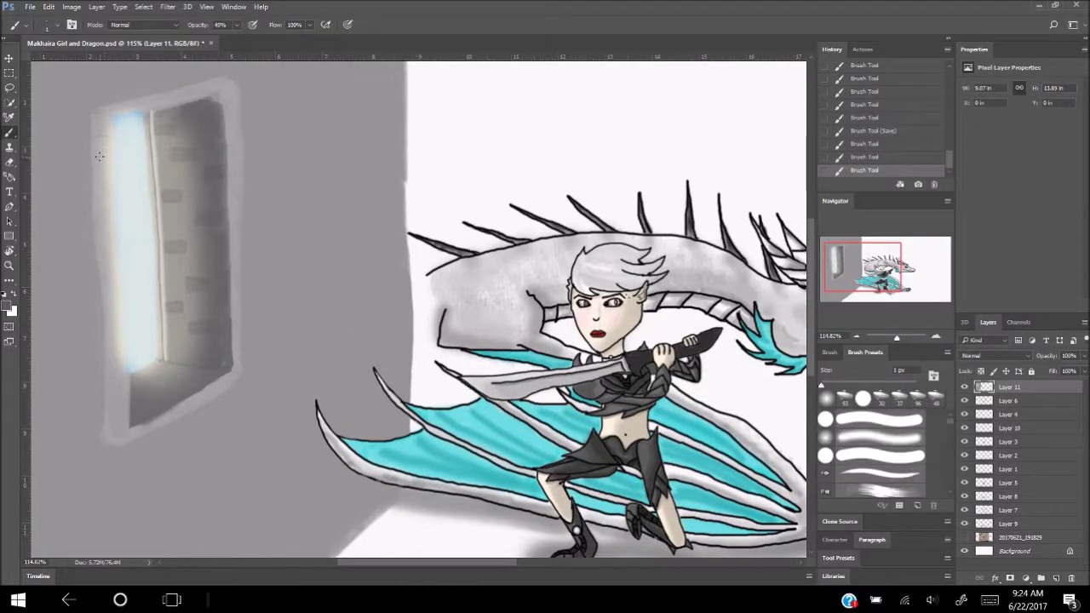
scroll(119, 114, up, 2)
drag(82, 154, 117, 154)
scroll(114, 208, down, 2)
drag(85, 214, 117, 215)
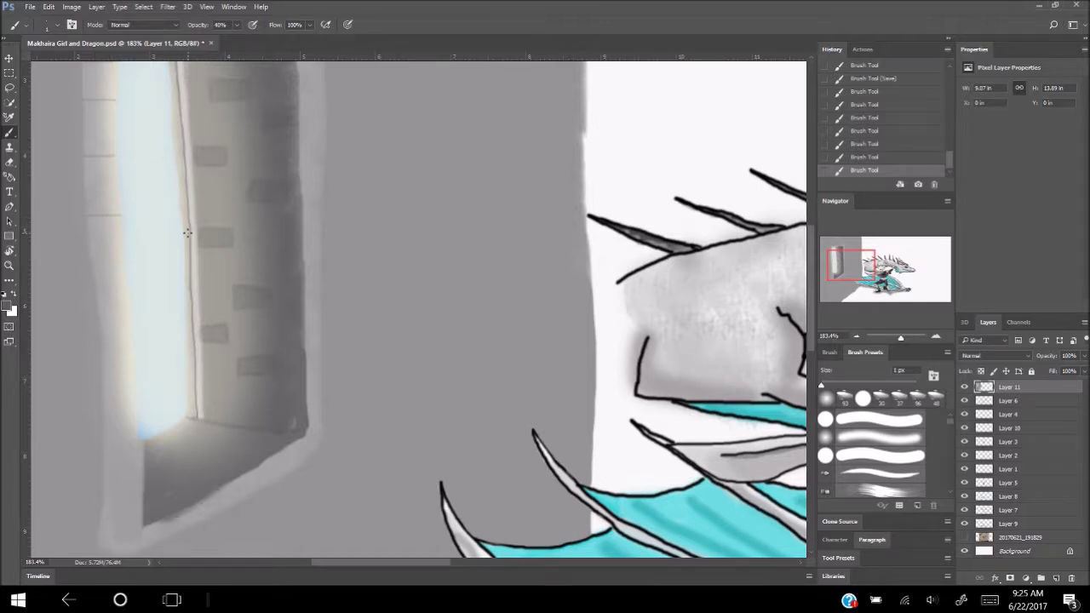
scroll(120, 265, down, 1)
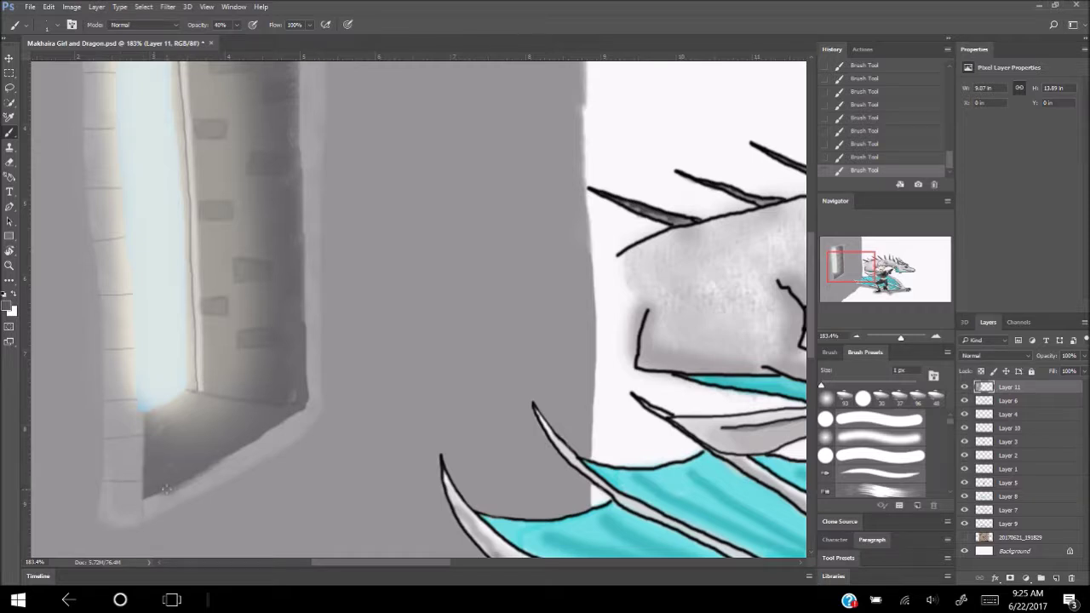
scroll(320, 391, up, 3)
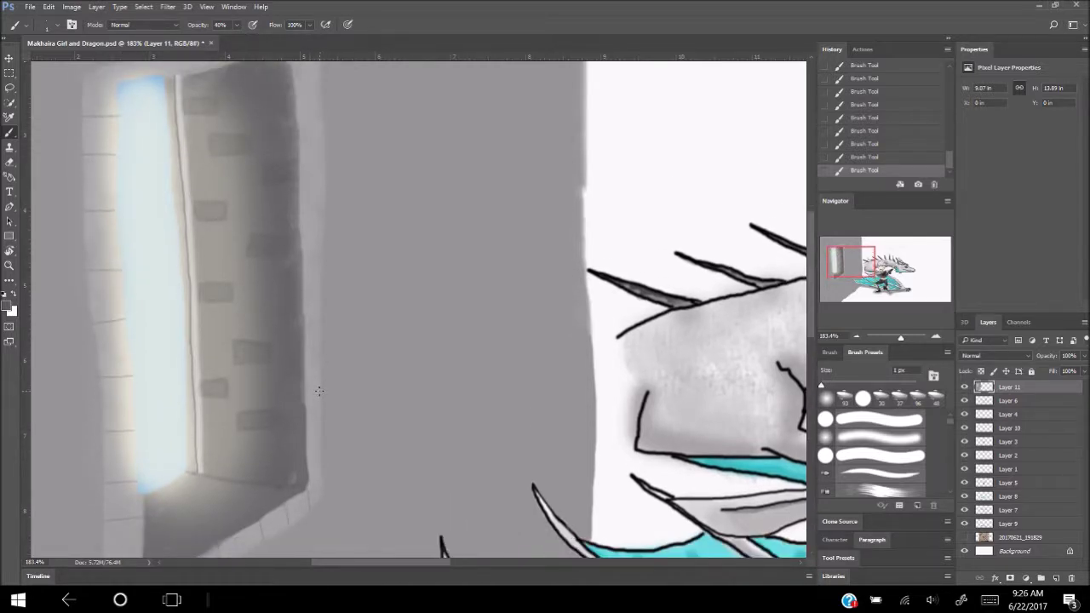
scroll(311, 321, up, 2)
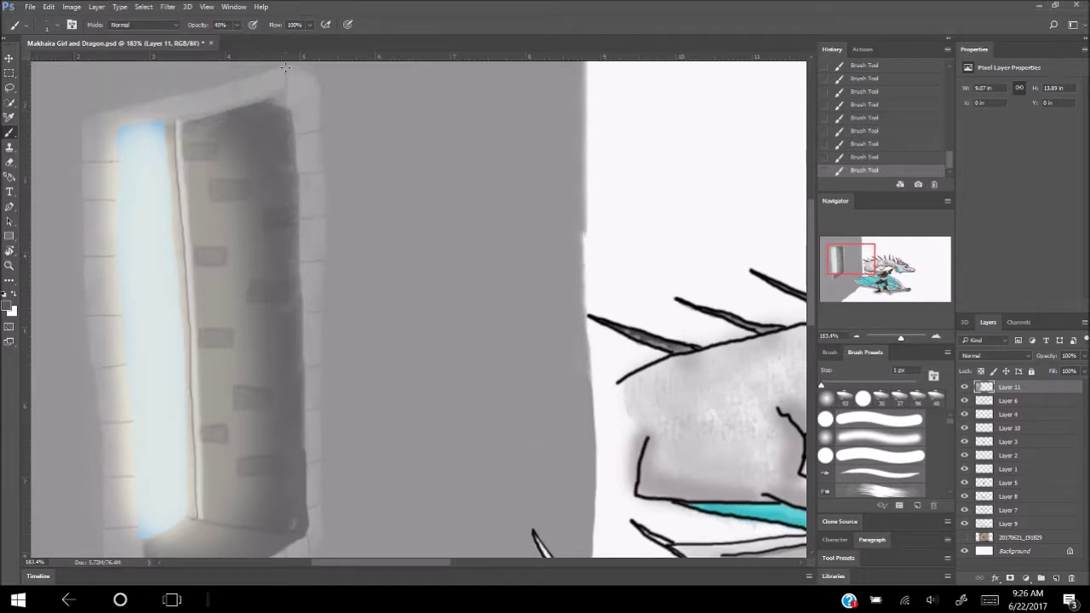
Step: Fit the drawing on screen and resize the brush to about 19 px with lower opacity
key(ctrl+0)
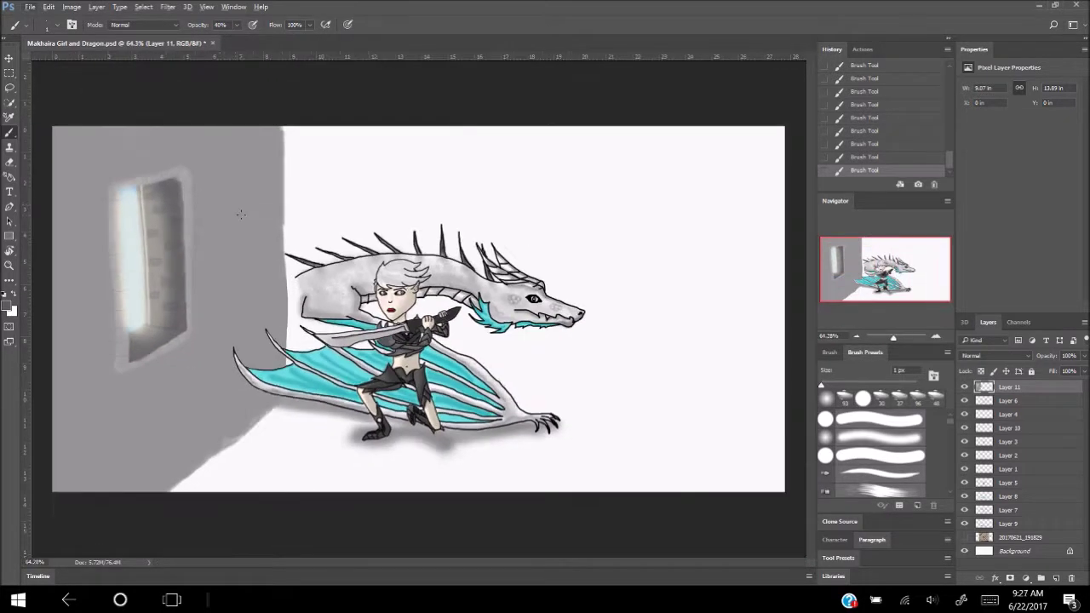
key(bracketright)
key(bracketright)
key(bracketright)
key(1)
key(7)
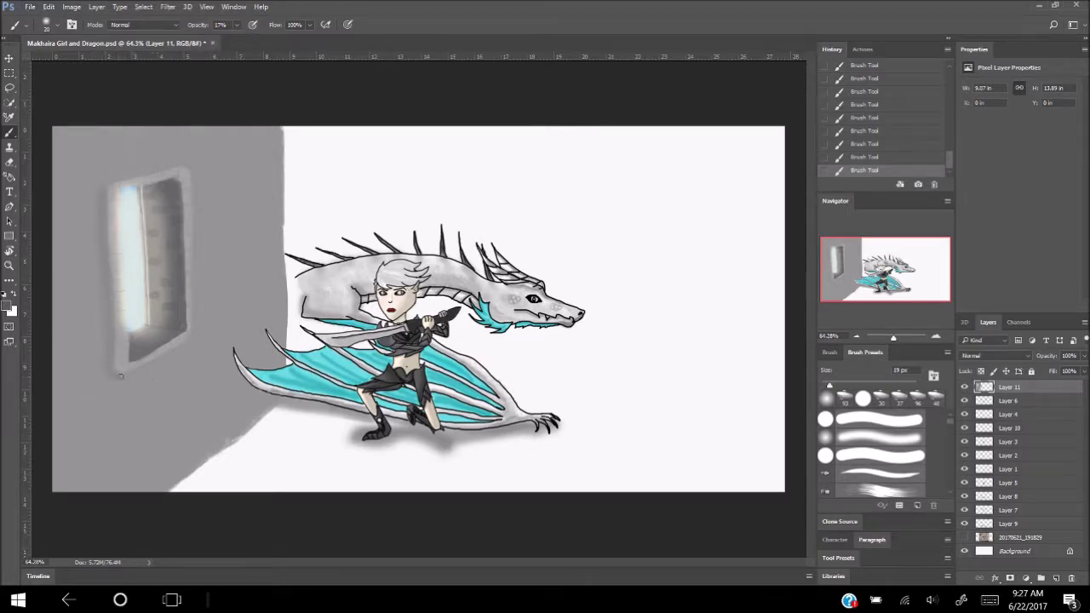
key(bracketleft)
key(bracketleft)
scroll(192, 339, up, 5)
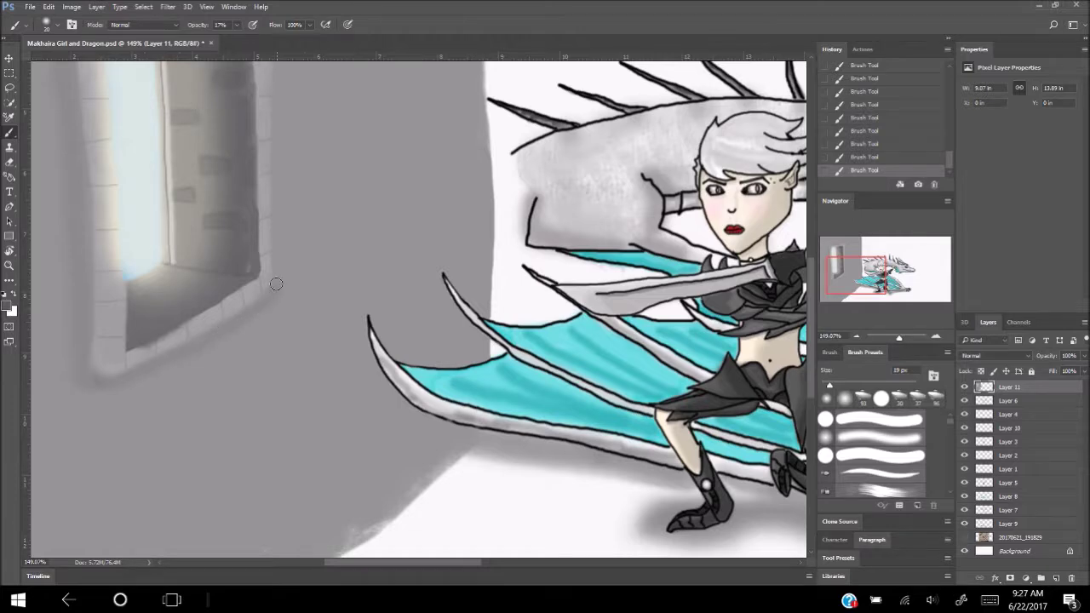
scroll(282, 281, down, 5)
Step: Shade the tower wall's left edge and bottom-left corner with a large 123 px soft grey brush
key(bracketright)
key(bracketright)
key(bracketright)
drag(59, 136, 162, 485)
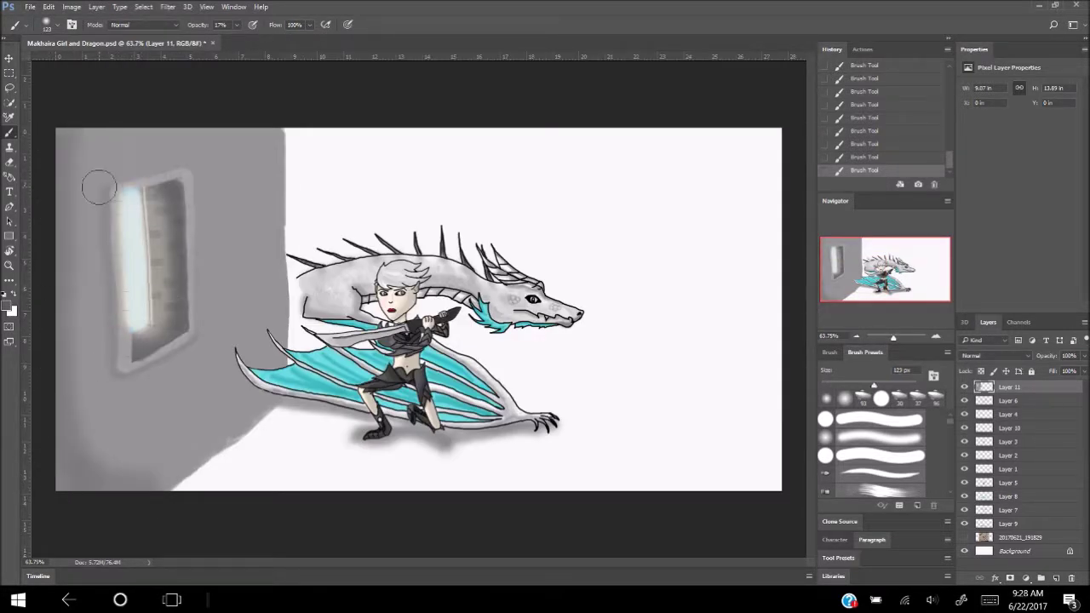
key(bracketleft)
key(bracketleft)
key(bracketleft)
Step: Sketch brick outlines beside the doorway with a small 42% brush, then undo them
key(4)
key(2)
key(bracketleft)
key(bracketleft)
key(bracketleft)
drag(211, 180, 238, 223)
drag(215, 258, 231, 254)
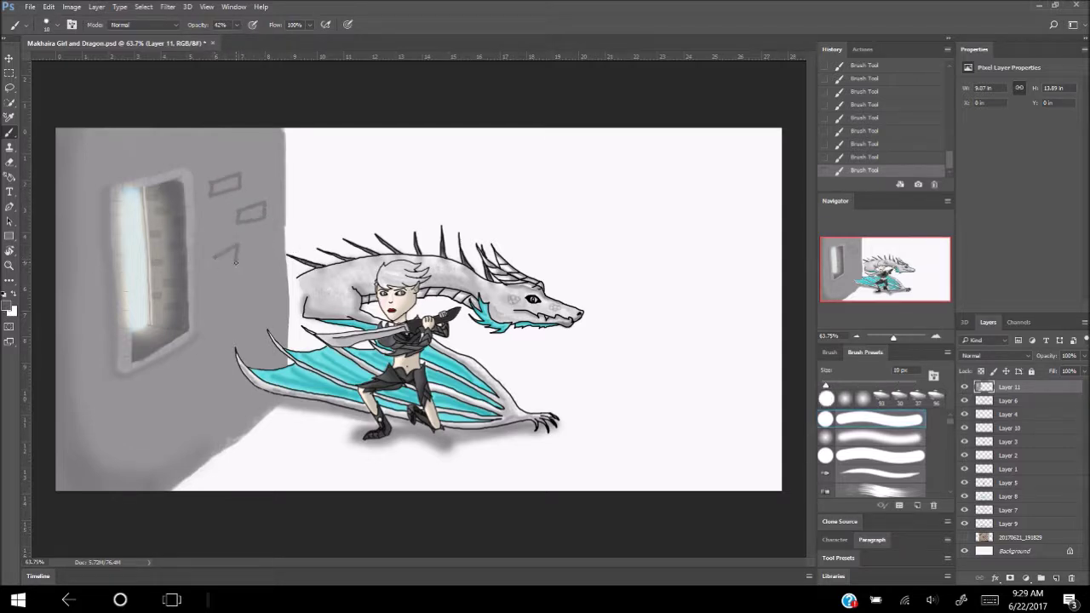
drag(247, 299, 257, 302)
drag(216, 323, 174, 378)
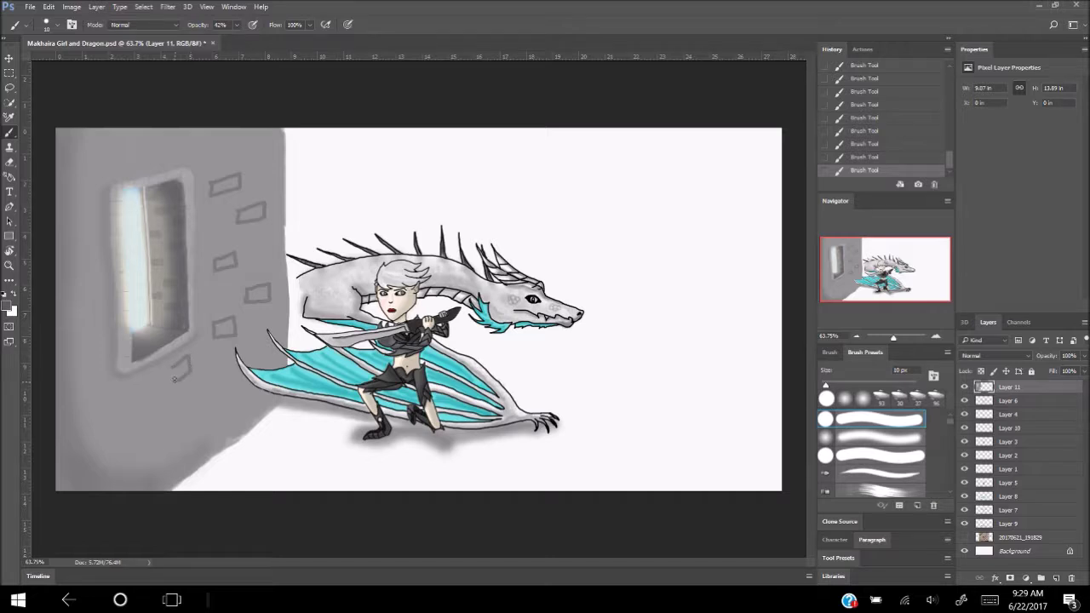
key(ctrl+alt+z)
key(ctrl+alt+z)
key(ctrl+alt+z)
Step: Darken the wall's right edge, shrink the brush to 16 px, and save the drawing
drag(284, 128, 288, 327)
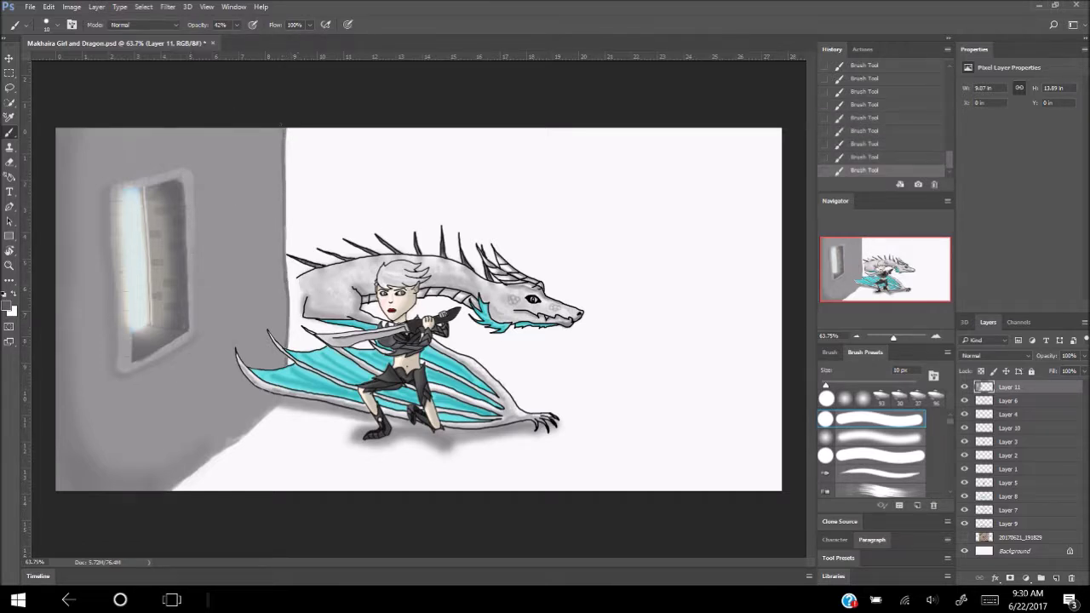
right_click(264, 415)
drag(264, 415, 255, 415)
key(ctrl+s)
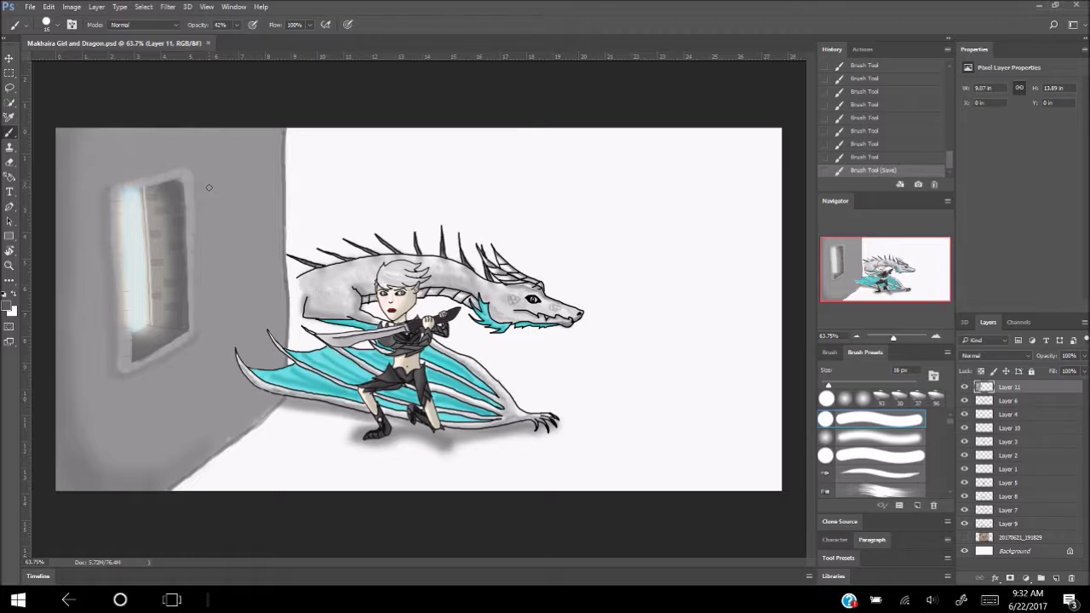
Step: Paint grey bricks down the middle of the tower wall, undoing a stray smudge
scroll(947, 424, down, 3)
drag(216, 208, 223, 200)
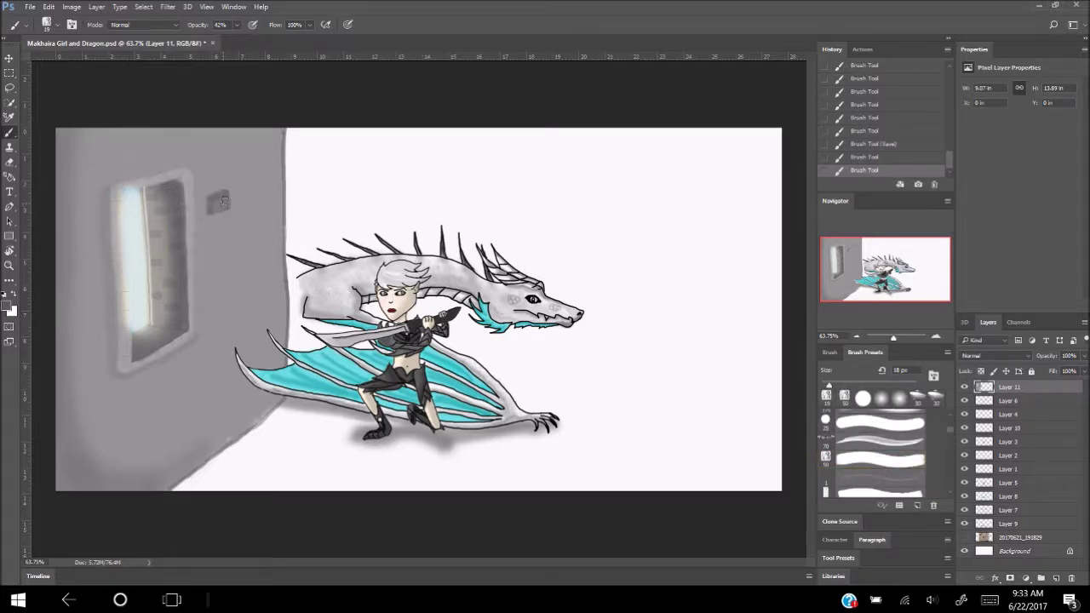
key(ctrl+alt+z)
key(ctrl+alt+z)
scroll(209, 224, up, 3)
mouse_move(215, 228)
mouse_down()
mouse_move(247, 218)
mouse_move(231, 223)
mouse_up()
mouse_move(254, 260)
mouse_down()
mouse_move(283, 263)
mouse_move(260, 271)
mouse_up()
mouse_move(214, 353)
mouse_down()
mouse_move(239, 335)
mouse_move(213, 353)
mouse_up()
mouse_move(341, 350)
mouse_down()
mouse_move(307, 365)
mouse_move(336, 373)
mouse_up()
mouse_move(232, 446)
mouse_down()
mouse_move(235, 427)
mouse_move(265, 437)
mouse_move(238, 445)
mouse_move(220, 406)
mouse_move(200, 430)
mouse_move(148, 424)
mouse_up()
Step: Add grey bricks across the lower part of the tower wall
scroll(218, 421, down, 2)
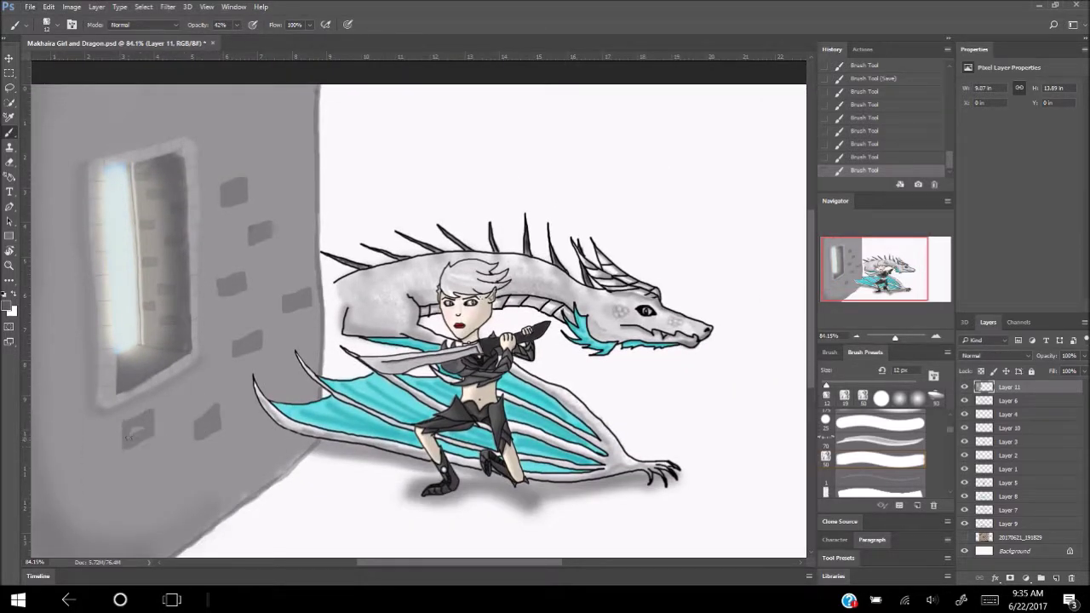
mouse_move(159, 488)
mouse_down()
mouse_move(175, 481)
mouse_move(168, 490)
mouse_up()
drag(247, 469, 262, 447)
mouse_move(284, 393)
mouse_down()
mouse_move(286, 380)
mouse_move(295, 392)
mouse_up()
scroll(158, 251, down, 3)
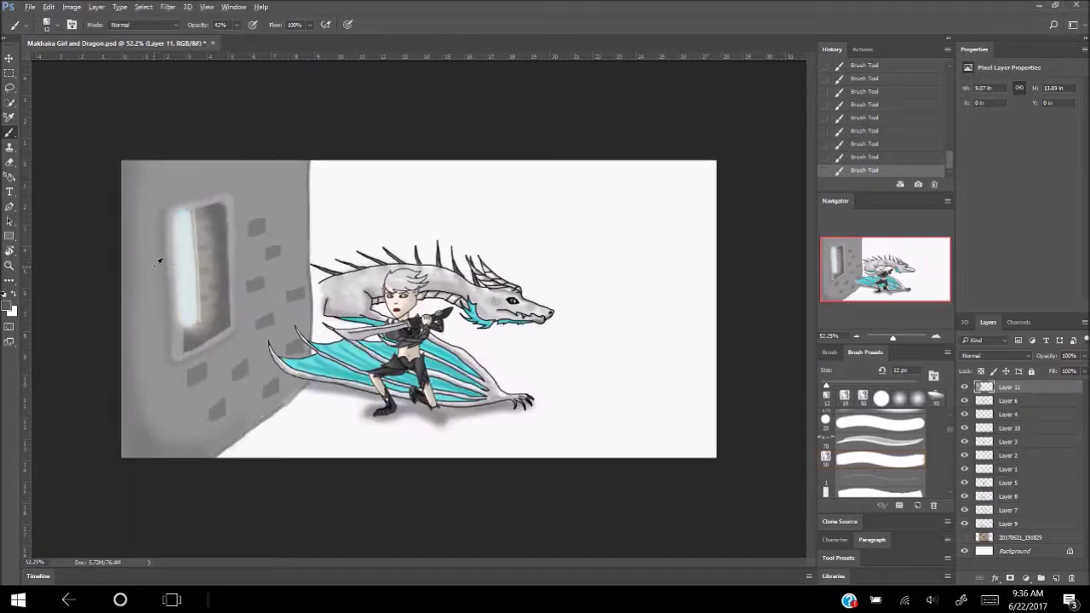
scroll(346, 300, up, 1)
Step: Add more grey bricks along the wall's left side, bottom and top edges
mouse_move(107, 414)
mouse_down()
mouse_move(85, 429)
mouse_move(108, 421)
mouse_up()
drag(108, 469, 126, 465)
mouse_move(245, 168)
mouse_down()
mouse_move(245, 180)
mouse_move(260, 168)
mouse_up()
mouse_move(192, 152)
mouse_down()
mouse_move(216, 145)
mouse_move(210, 151)
mouse_up()
drag(101, 141, 103, 147)
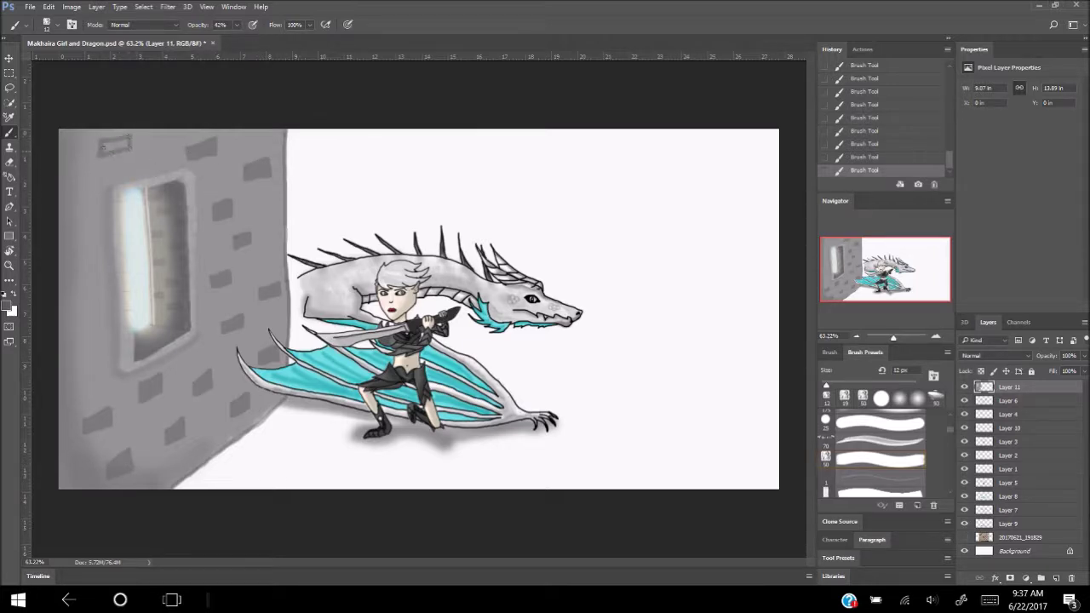
drag(90, 211, 67, 215)
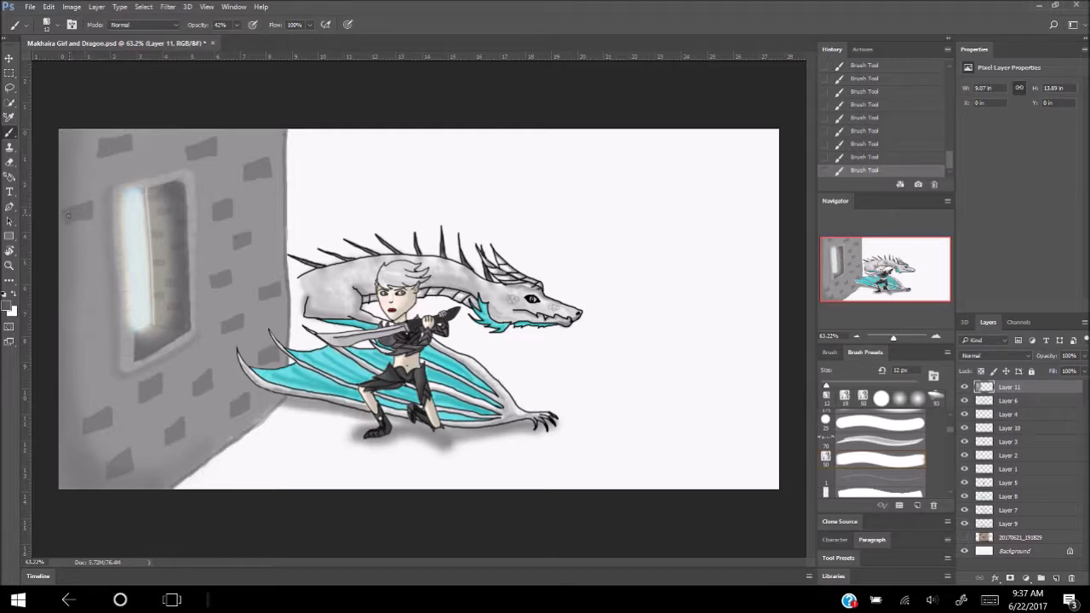
drag(92, 338, 100, 341)
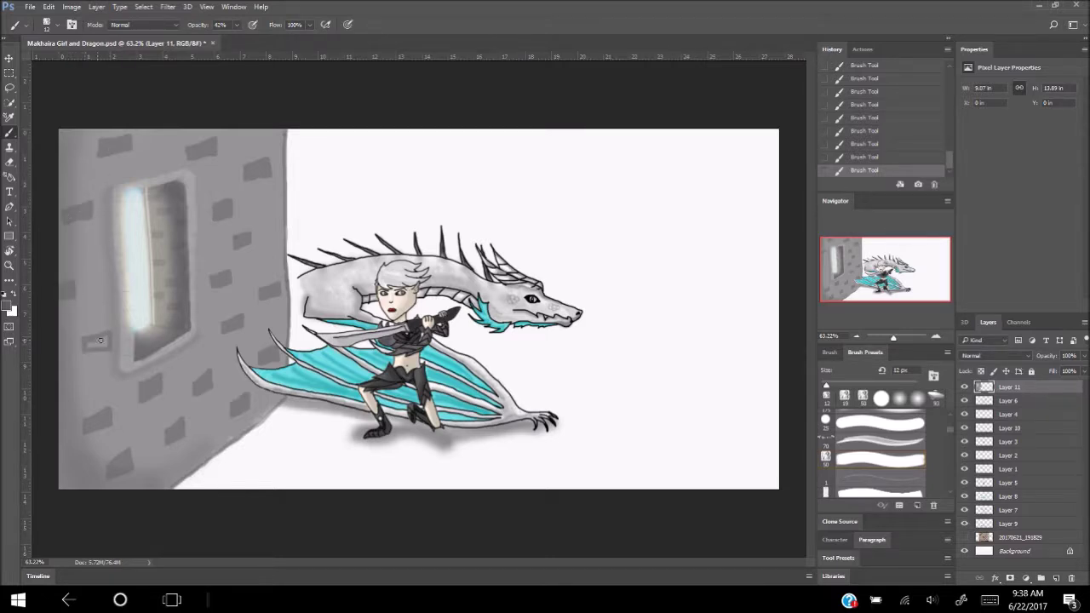
Step: Sample the wall's dark grey as the paint colour
key(i)
click(286, 341)
click(8, 307)
key(Return)
key(b)
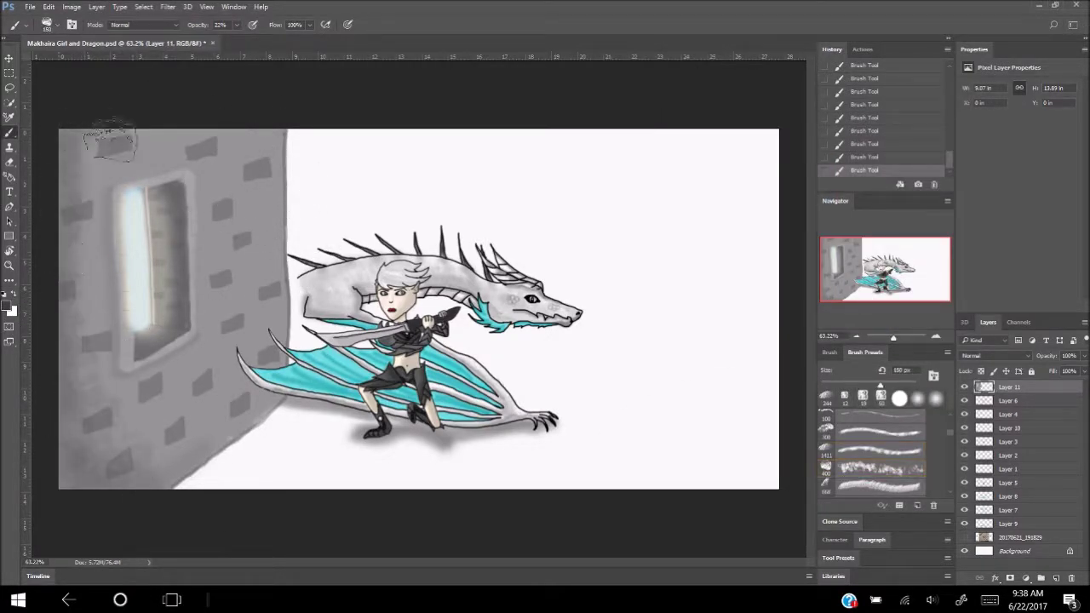
Step: Switch to the chalk texture brush at 17% opacity and 96 px, choosing a brush preset
key(period)
key(0)
key(4)
key(1)
key(7)
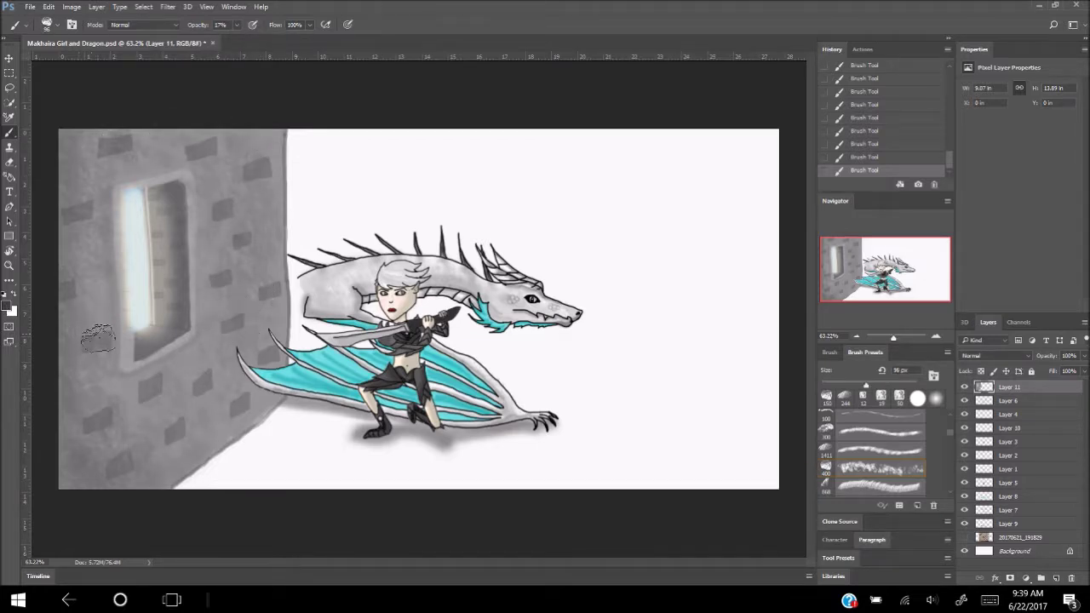
alt+right_click(89, 489)
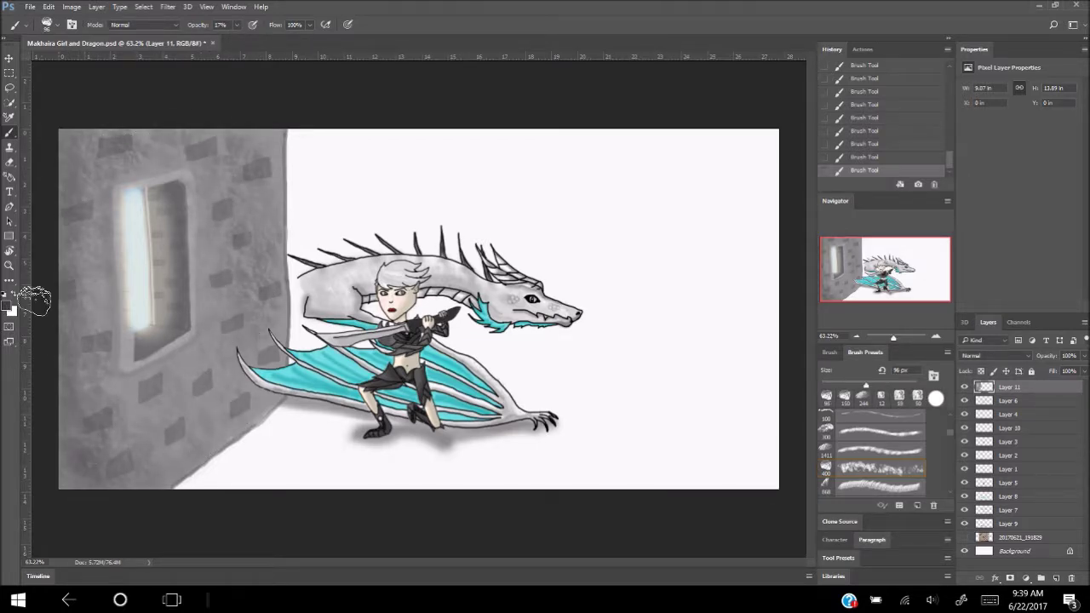
scroll(256, 392, down, 4)
scroll(349, 317, up, 5)
scroll(883, 435, up, 5)
click(877, 419)
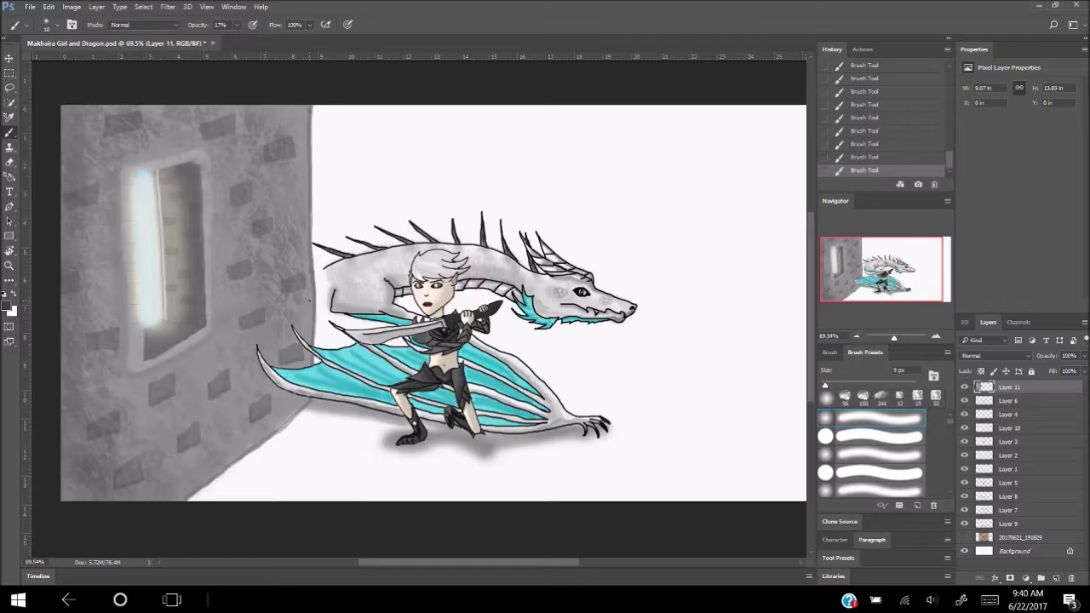
Step: Search YouTube in Chrome for 'despacito' and play a result
click(171, 600)
click(545, 171)
click(878, 76)
text(despacito)
key(Return)
click(851, 183)
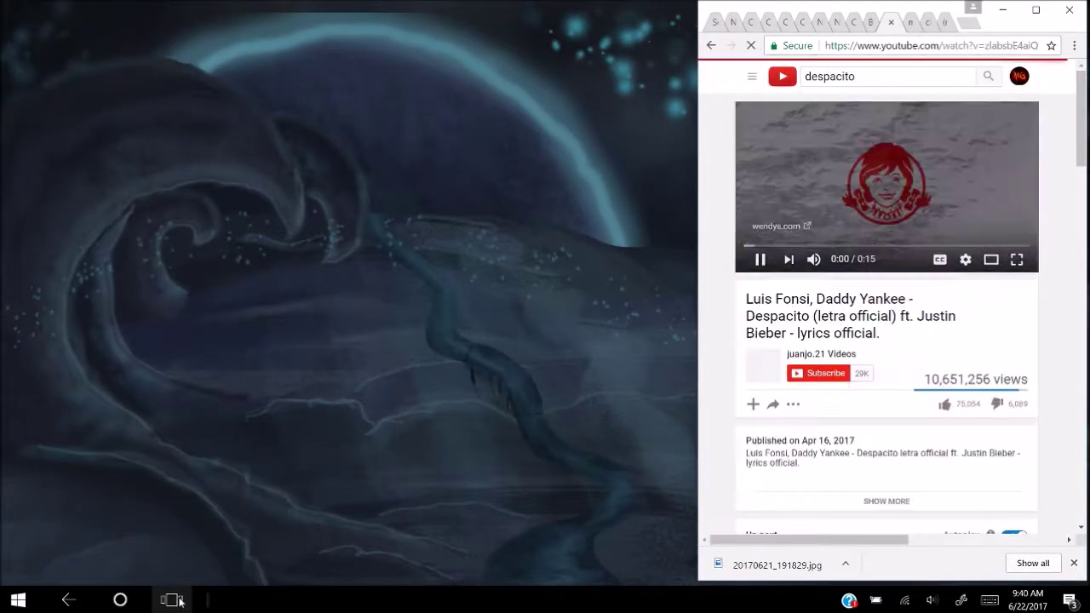
key(alt+Tab)
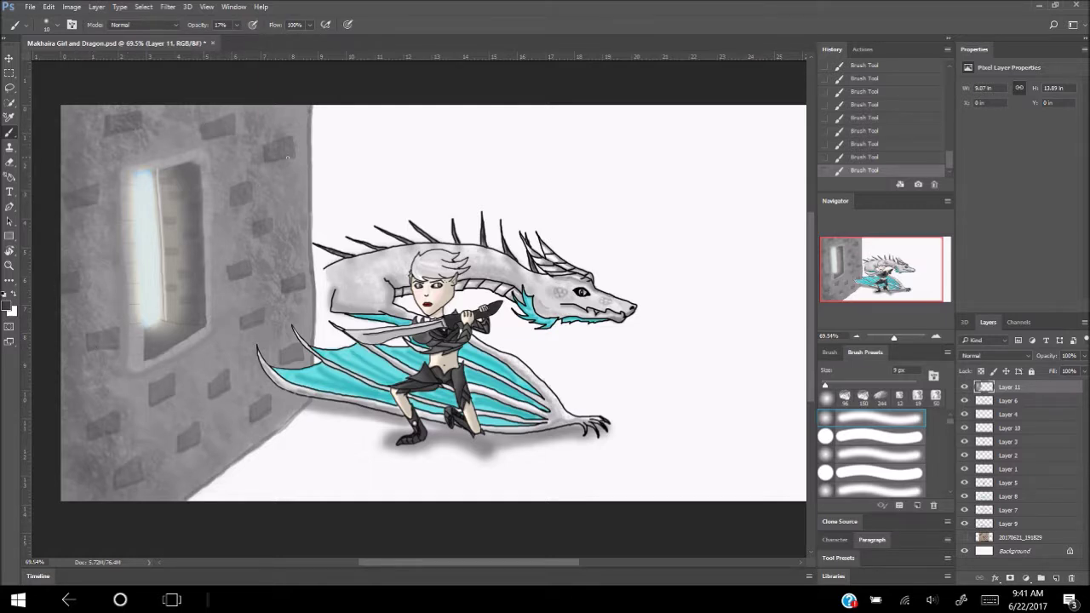
Step: Darken the wall's right edge and lower-left with a bristle brush, then save the file
scroll(382, 201, up, 1)
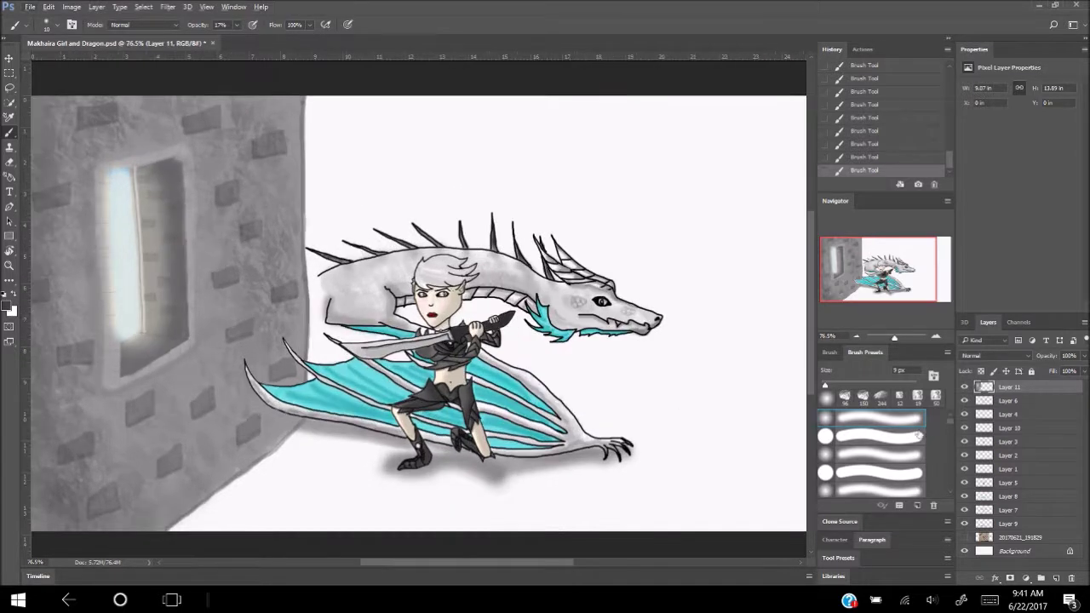
click(878, 462)
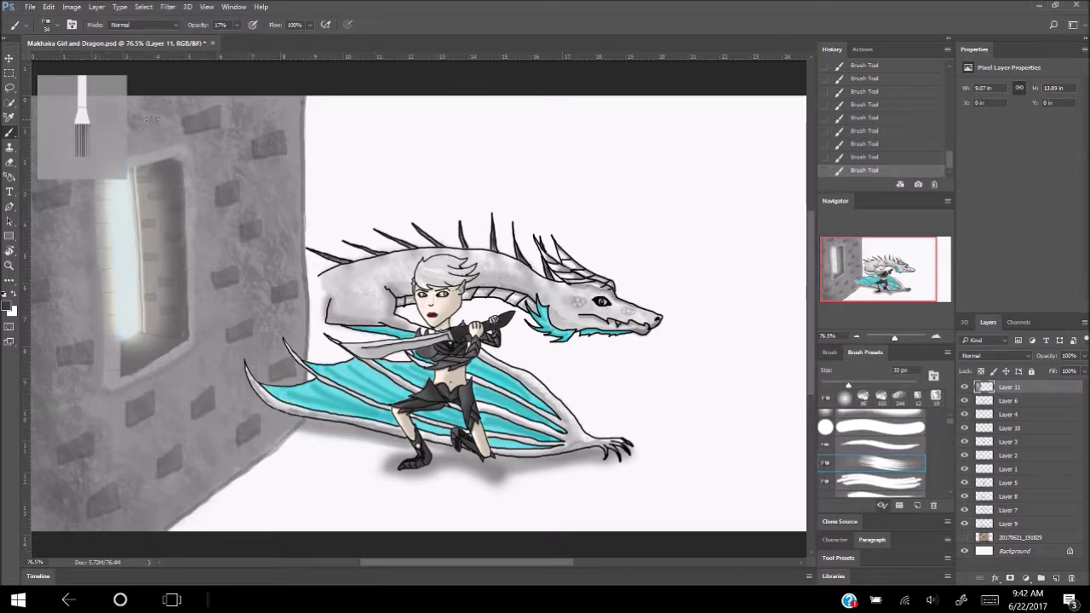
scroll(334, 271, down, 3)
drag(196, 443, 109, 267)
drag(310, 166, 286, 336)
drag(230, 431, 292, 239)
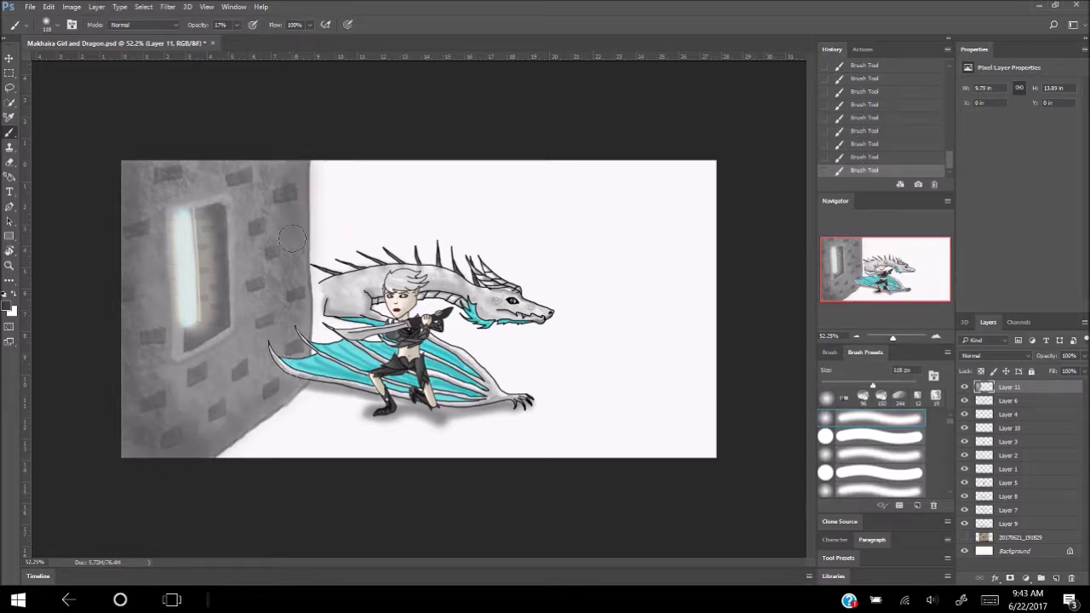
click(30, 7)
click(84, 154)
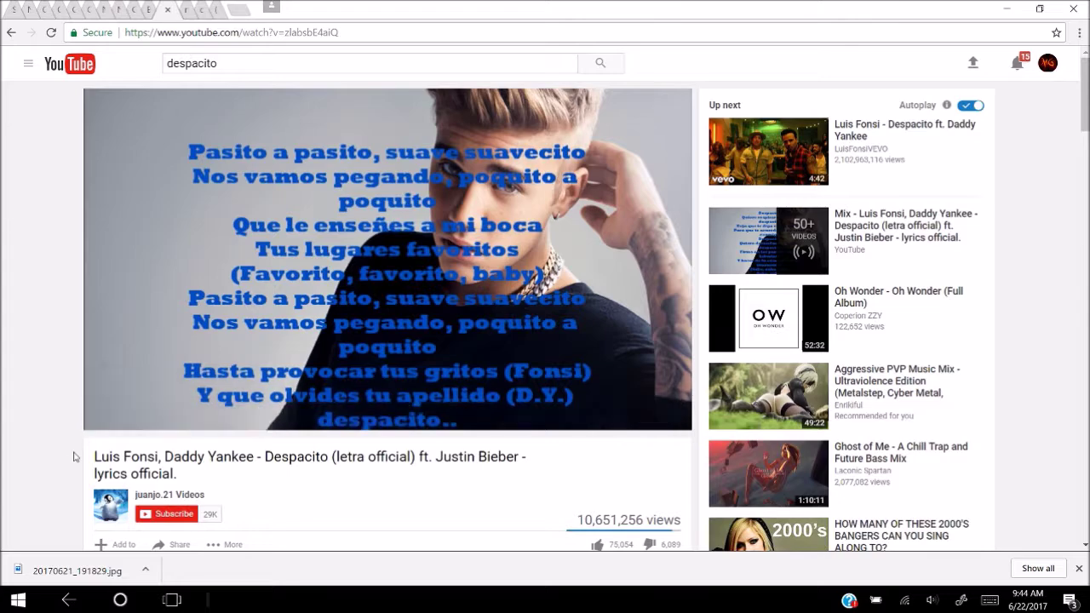
Step: Play SIAMÉS 'The Wolf' on YouTube, then draw a straight 100% grey line from the dragon's nose
click(908, 255)
click(908, 198)
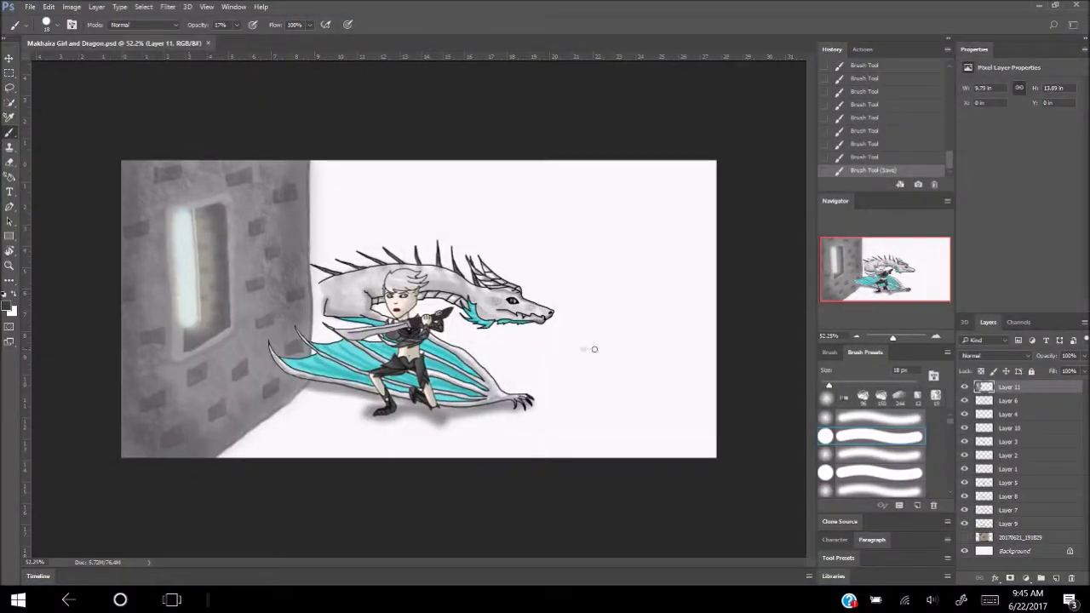
key(0)
click(8, 305)
key(Return)
click(525, 289)
shift+click(718, 288)
scroll(561, 280, up, 3)
scroll(561, 279, up, 2)
key(bracketleft)
key(bracketleft)
key(bracketleft)
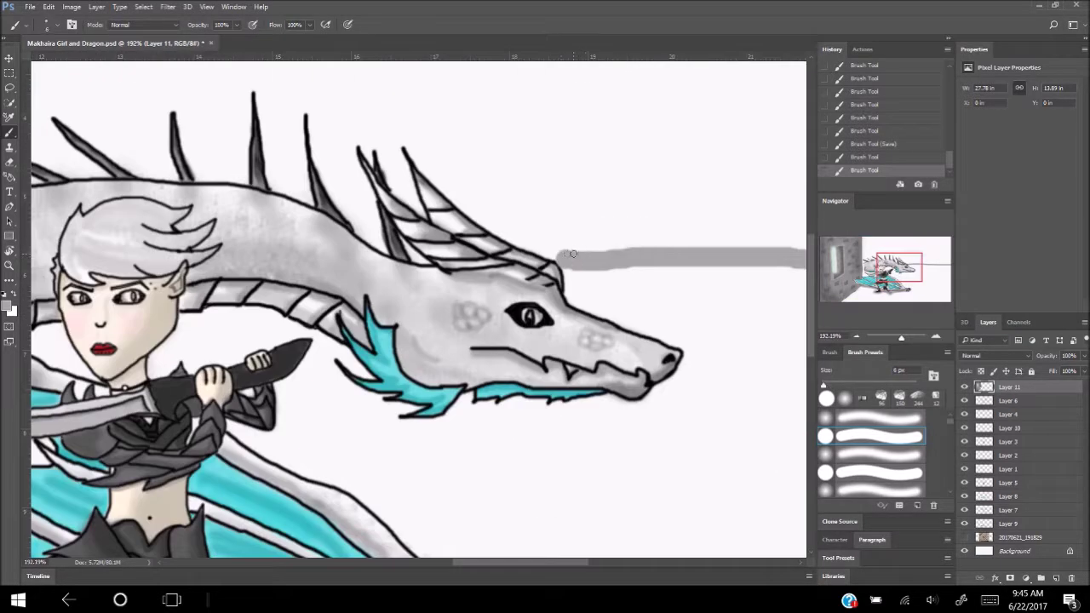
Step: Touch up the grey wall line near the dragon's head with a 1 px brush
click(549, 256)
scroll(486, 232, down, 5)
scroll(486, 232, up, 5)
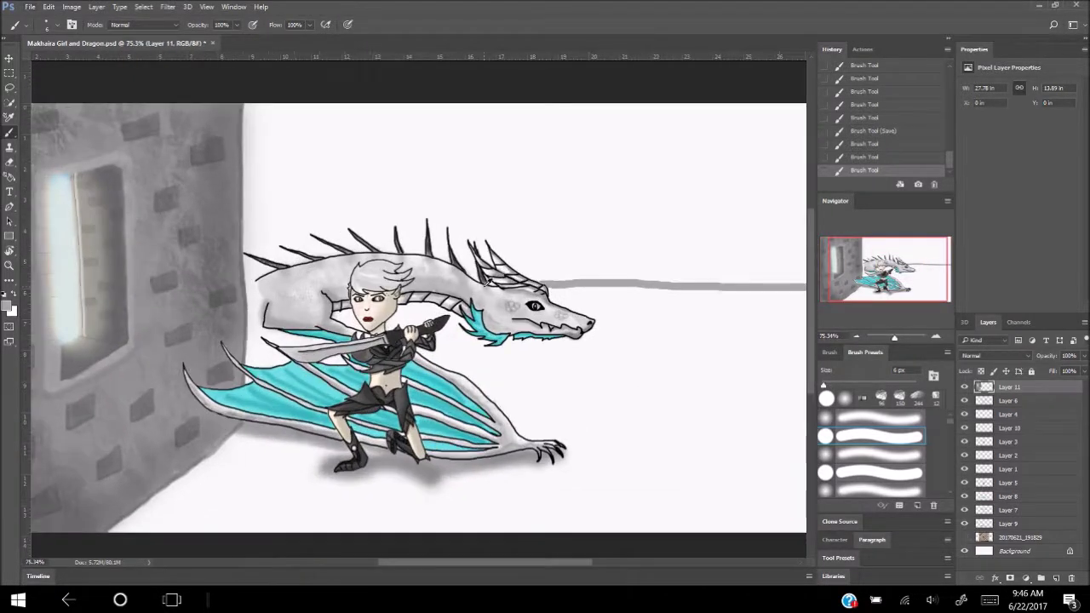
key(bracketleft)
key(bracketleft)
key(bracketleft)
click(660, 278)
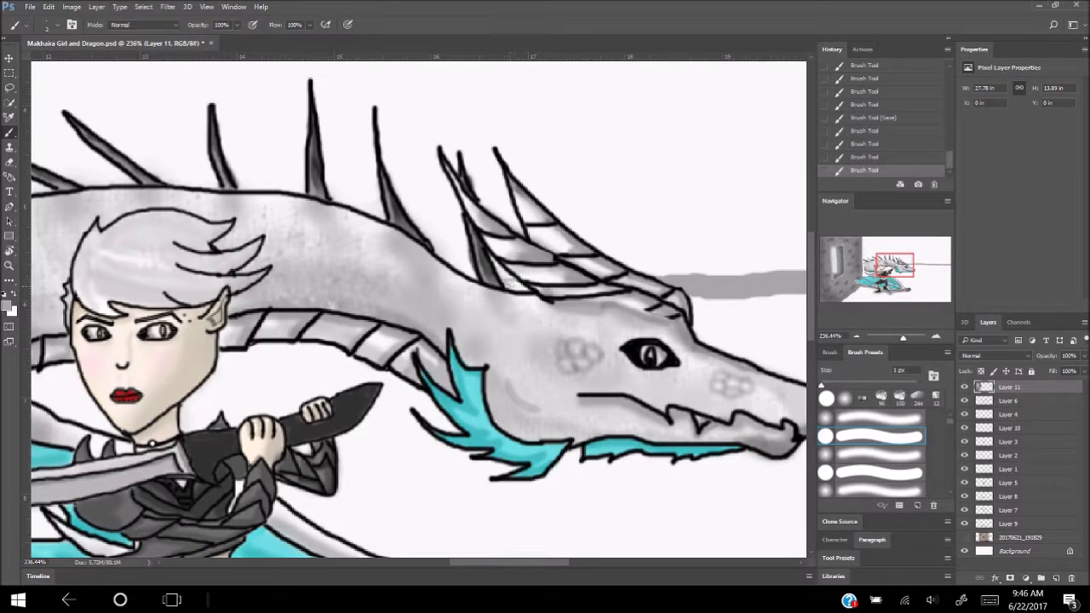
click(477, 280)
scroll(511, 281, down, 4)
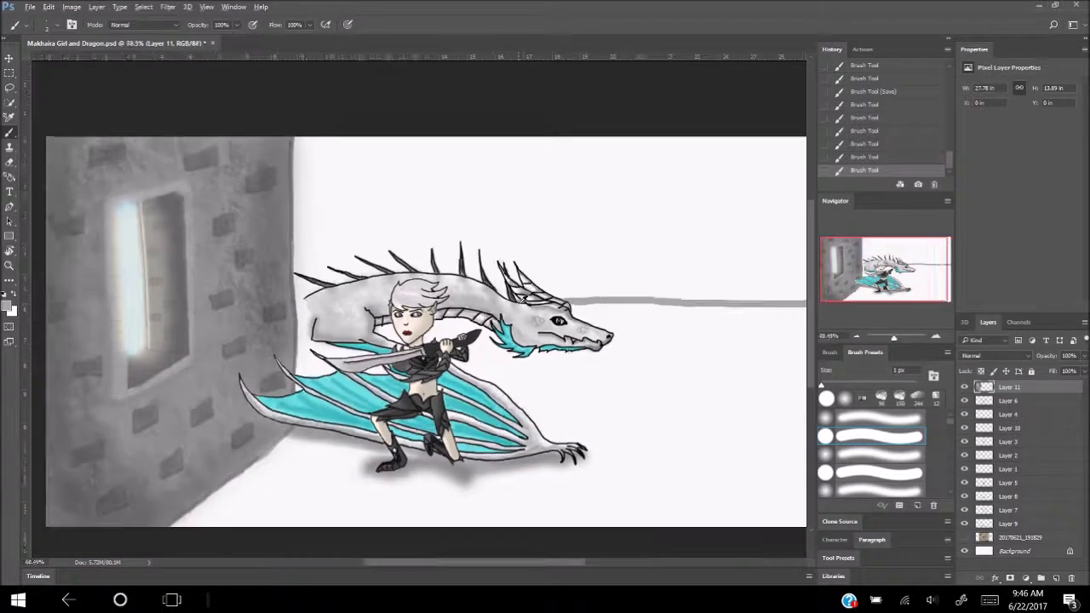
scroll(545, 264, down, 1)
Step: Paint a second 15 px grey line and fill the battlement wall between the lines and beside the spikes
key(bracketright)
key(bracketright)
key(bracketright)
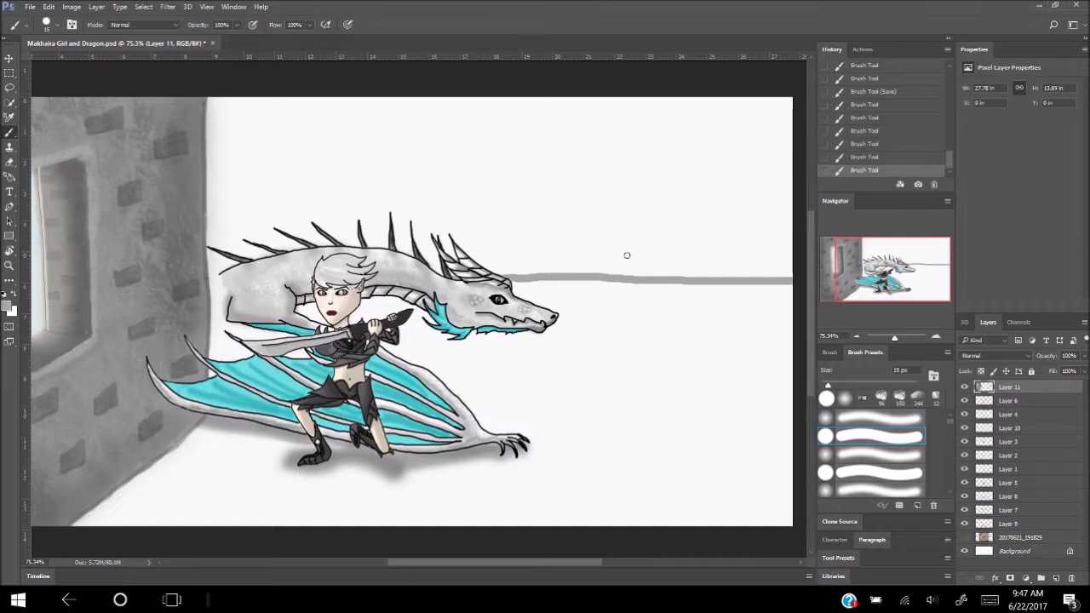
drag(790, 253, 472, 253)
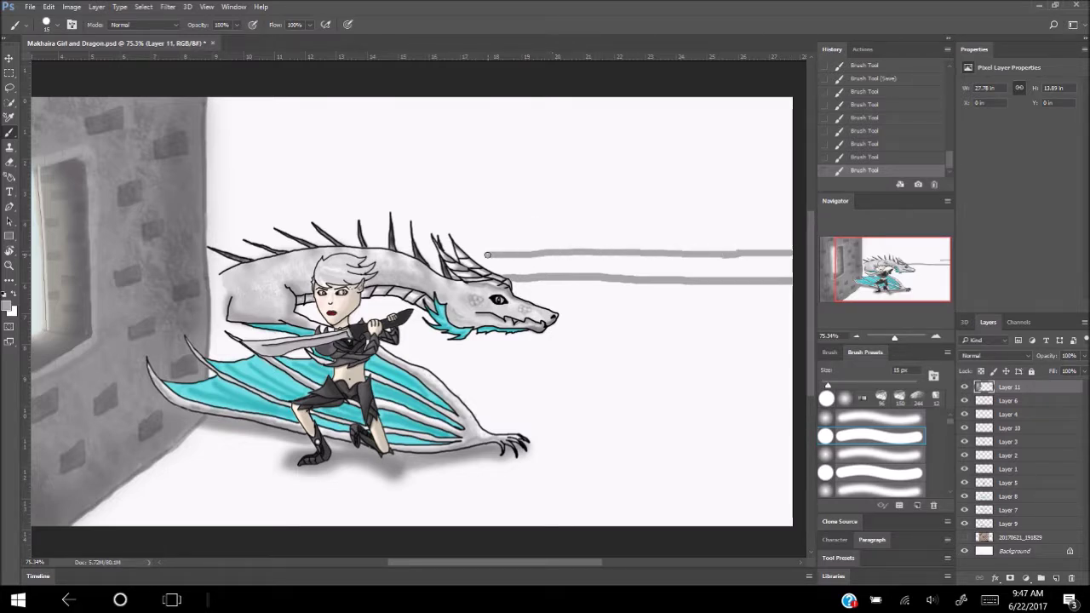
mouse_move(780, 246)
mouse_down()
mouse_move(789, 249)
mouse_move(490, 247)
mouse_up()
mouse_move(649, 266)
mouse_down()
mouse_move(676, 268)
mouse_move(519, 256)
mouse_move(490, 260)
mouse_move(502, 281)
mouse_up()
scroll(503, 281, up, 5)
mouse_move(443, 191)
mouse_down()
mouse_move(516, 234)
mouse_move(502, 230)
mouse_up()
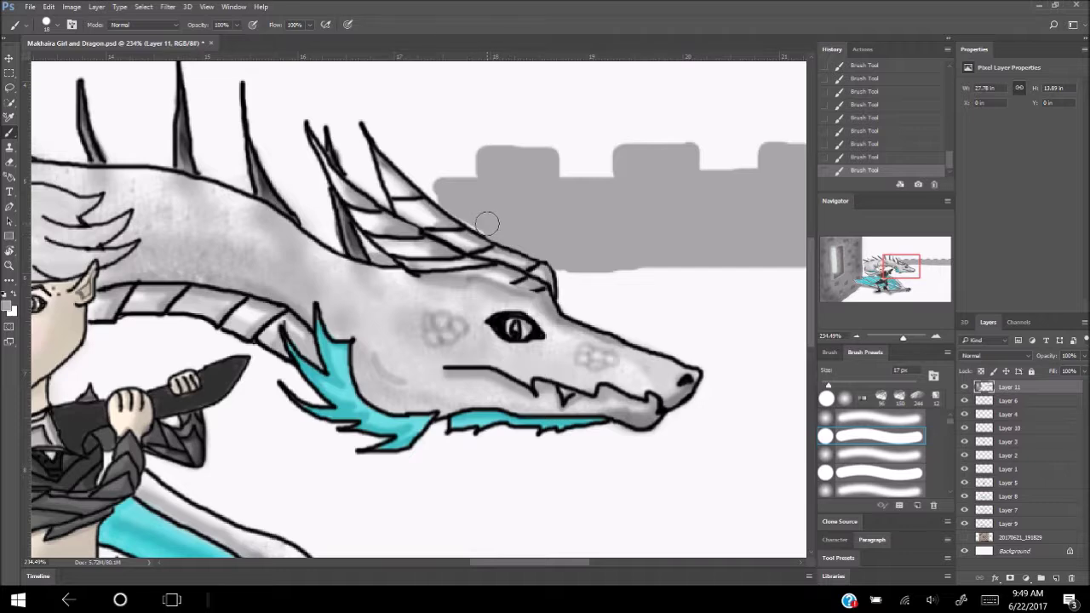
key(bracketleft)
scroll(593, 274, down, 5)
scroll(593, 274, down, 1)
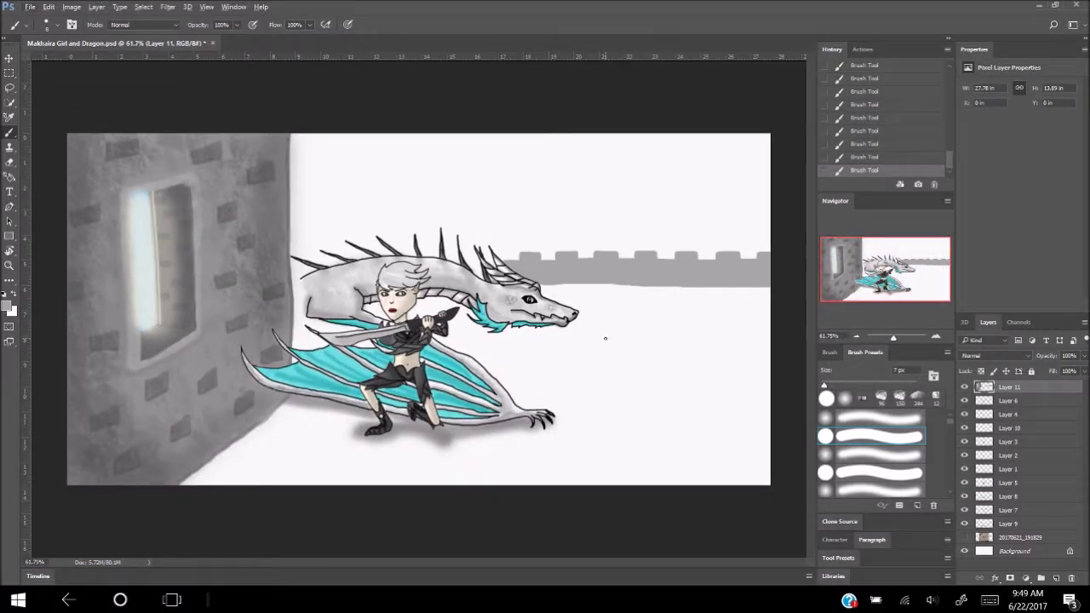
Step: Fill grey between the dragon's spikes and the wall with a 3 px brush, extending the top edge
scroll(499, 283, up, 1)
scroll(498, 282, up, 4)
key(bracketleft)
key(bracketleft)
key(bracketleft)
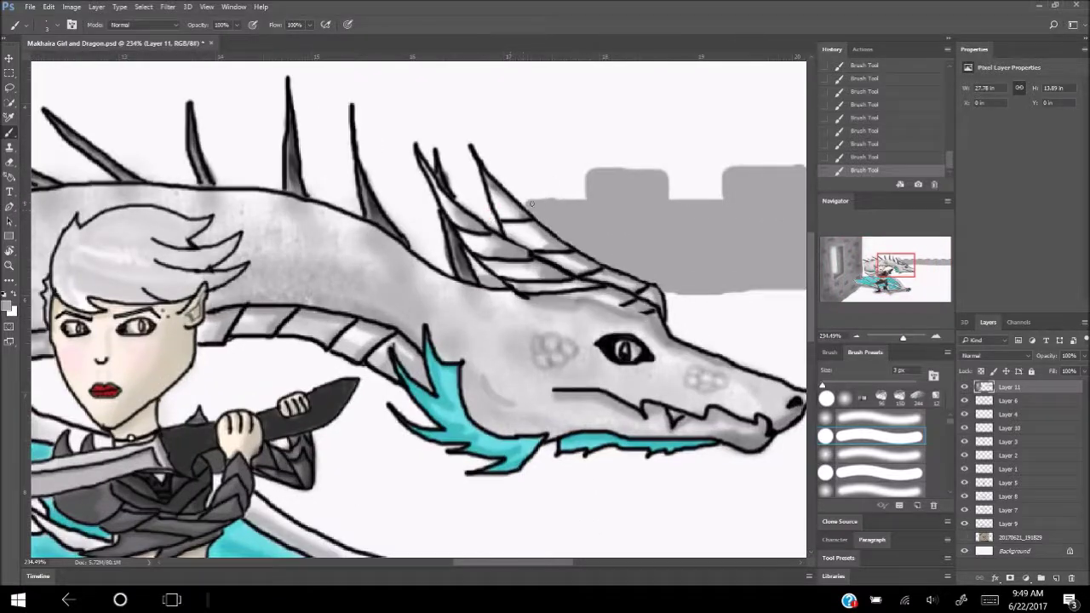
mouse_move(506, 203)
mouse_down()
mouse_move(470, 211)
mouse_move(482, 215)
mouse_up()
drag(439, 209, 389, 208)
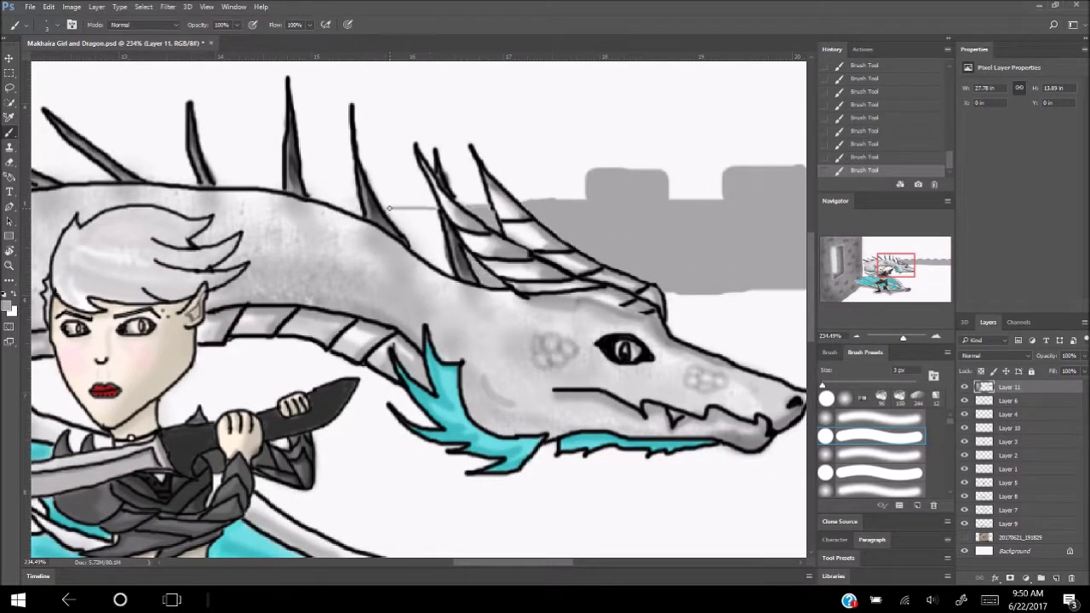
mouse_move(425, 256)
mouse_down()
mouse_move(443, 220)
mouse_move(397, 220)
mouse_move(430, 261)
mouse_move(445, 235)
mouse_move(409, 220)
mouse_move(435, 250)
mouse_up()
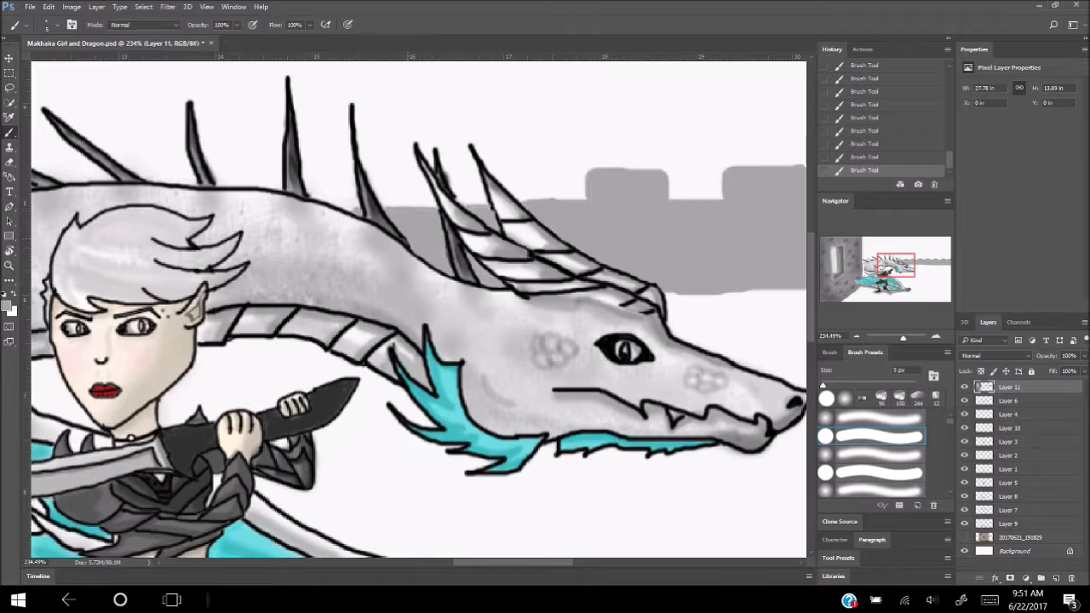
Step: Fill the remaining wall gaps behind the further spikes with a 9 px brush
scroll(419, 244, down, 2)
drag(505, 229, 500, 244)
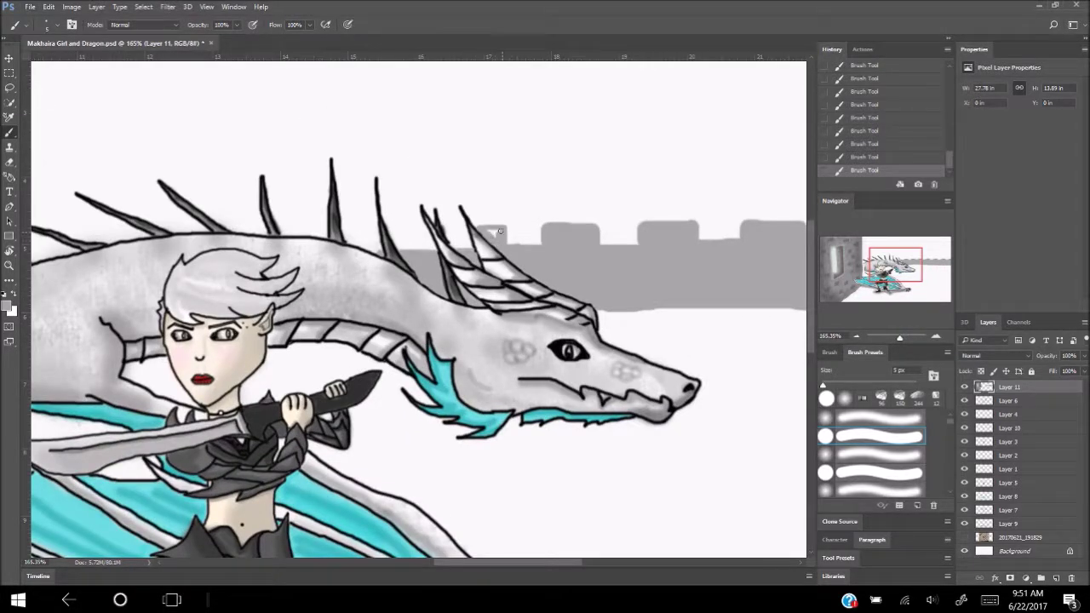
scroll(466, 236, up, 3)
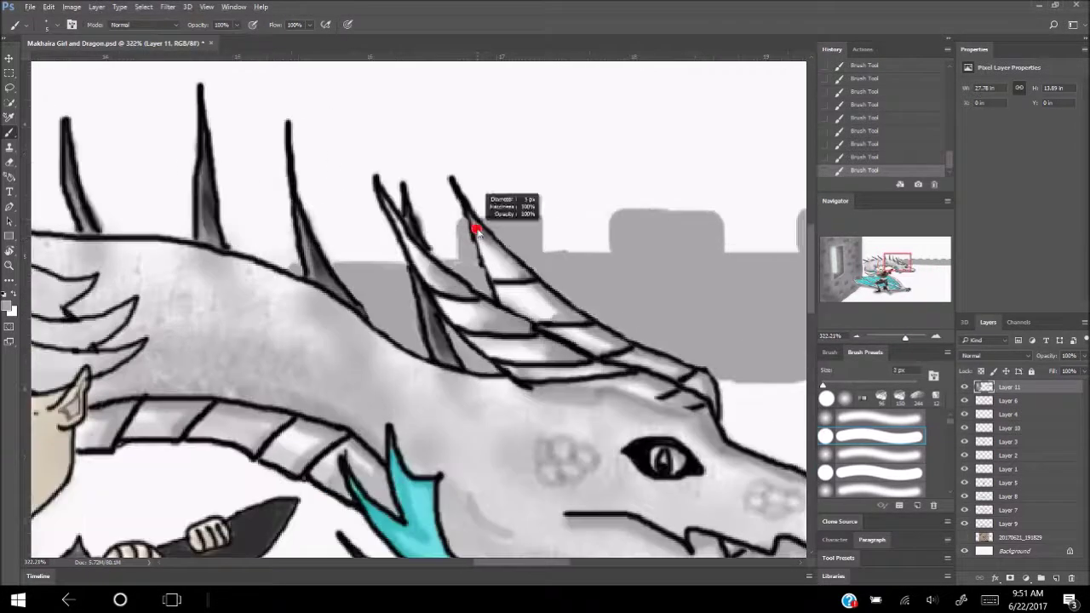
mouse_move(367, 230)
mouse_down()
mouse_move(353, 231)
mouse_move(382, 260)
mouse_up()
alt+right_click(276, 260)
mouse_move(276, 260)
mouse_down()
mouse_move(288, 228)
mouse_move(227, 228)
mouse_move(274, 260)
mouse_up()
scroll(255, 253, down, 3)
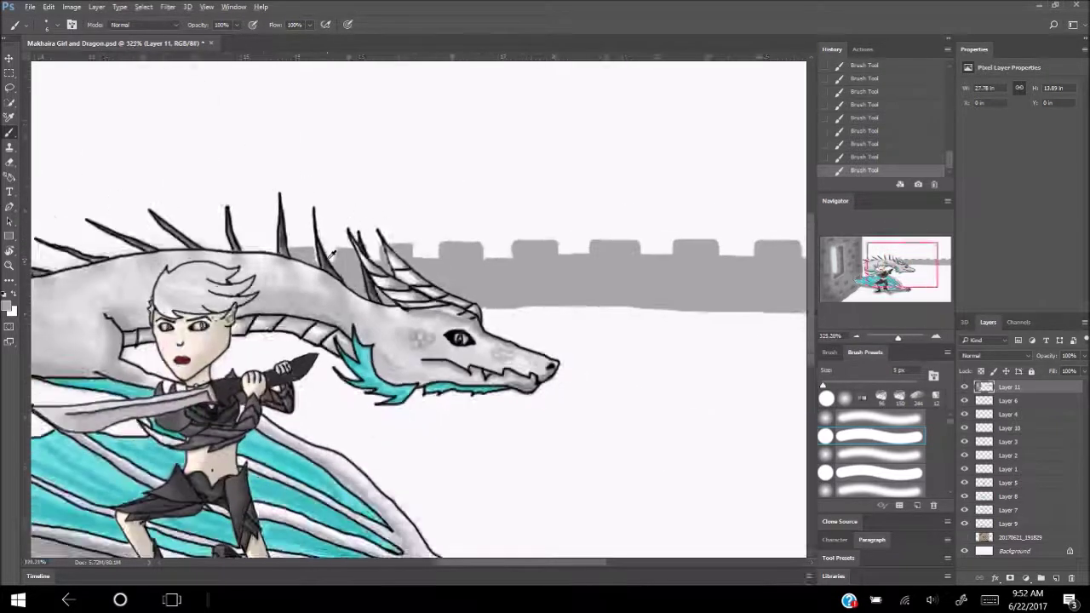
scroll(601, 369, down, 3)
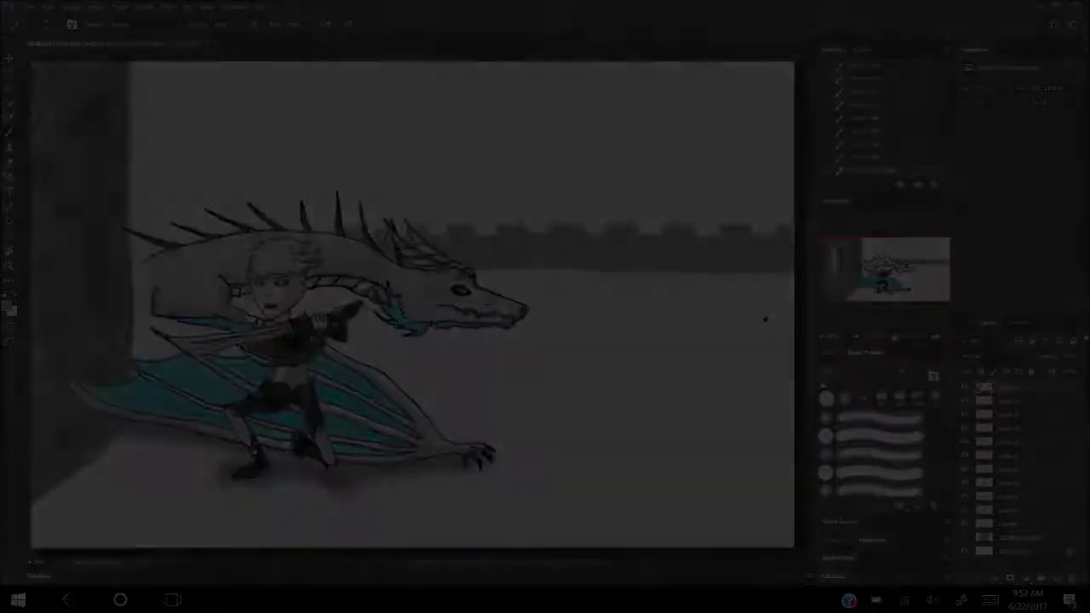